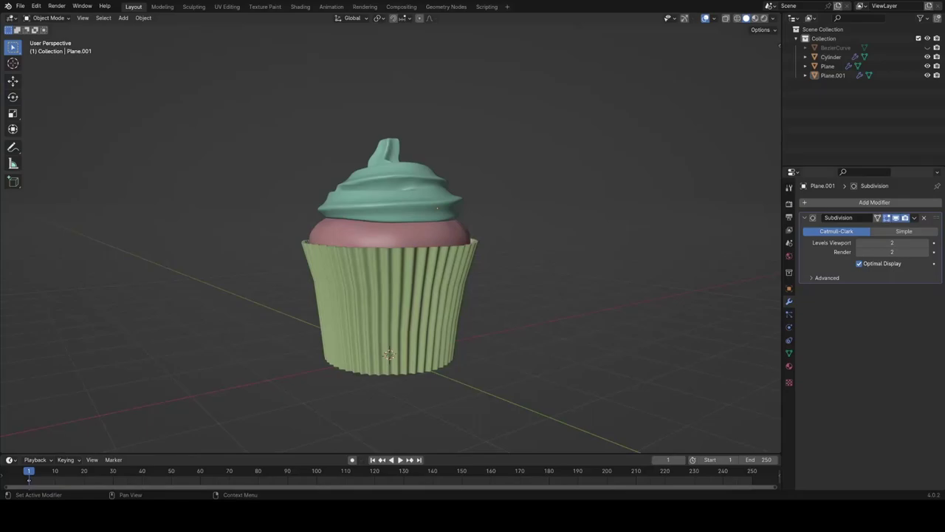
# Unhide the BezierCurve frosting object in the scene collection
pyautogui.click(442, 284)
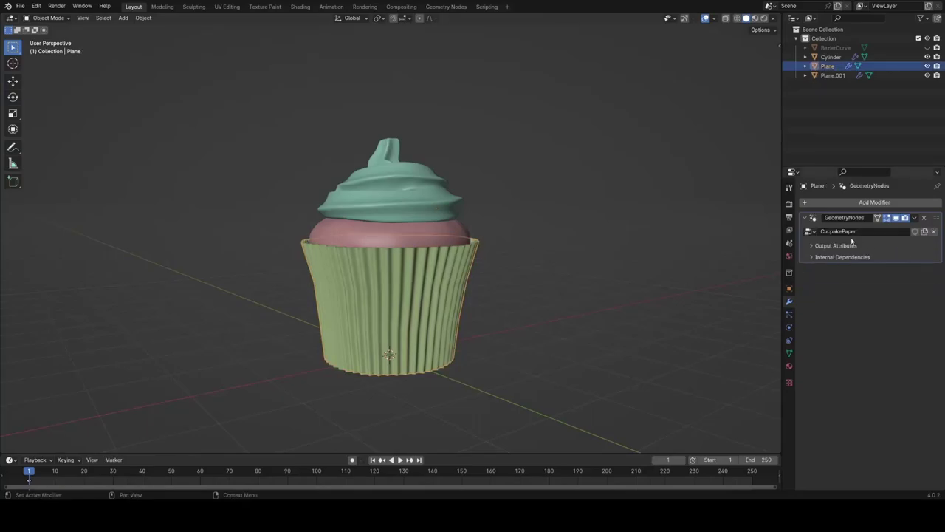
pyautogui.moveTo(600, 202); pyautogui.dragTo(527, 216, button='middle')
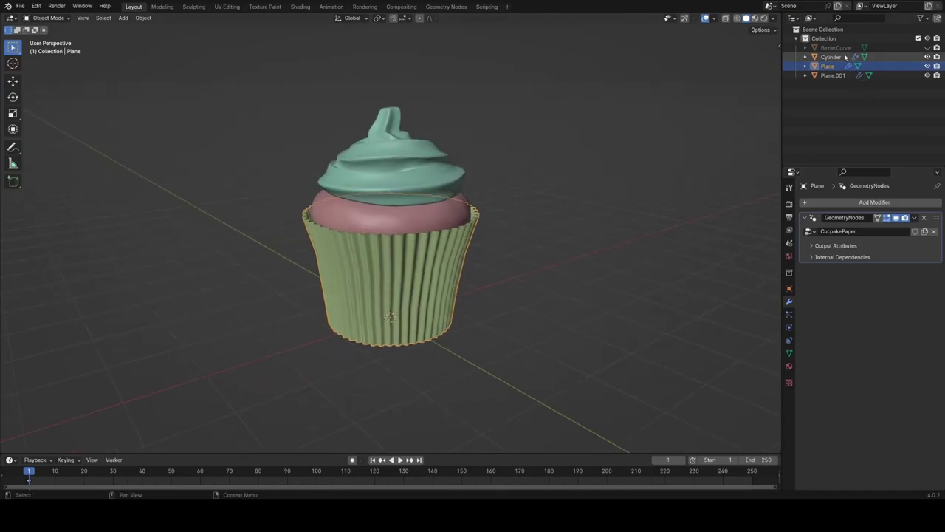
pyautogui.click(908, 47)
pyautogui.click(928, 49)
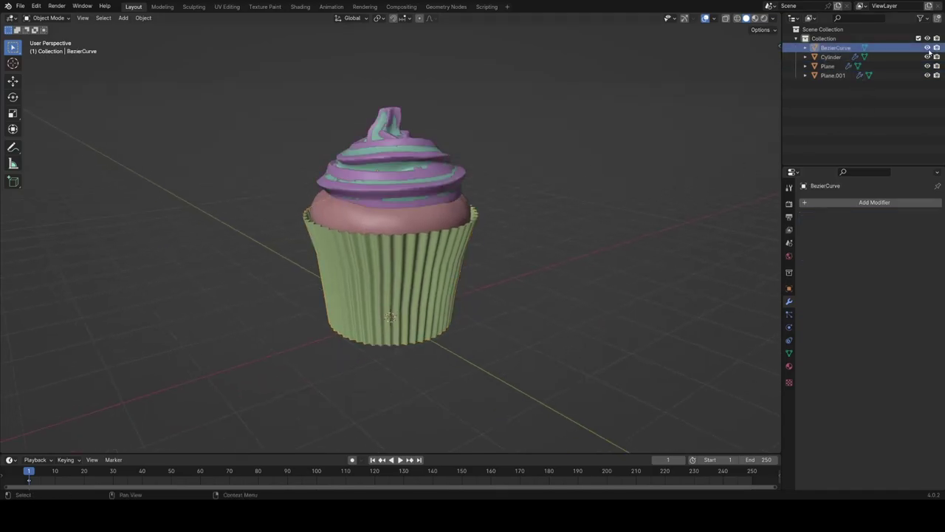
pyautogui.click(929, 50)
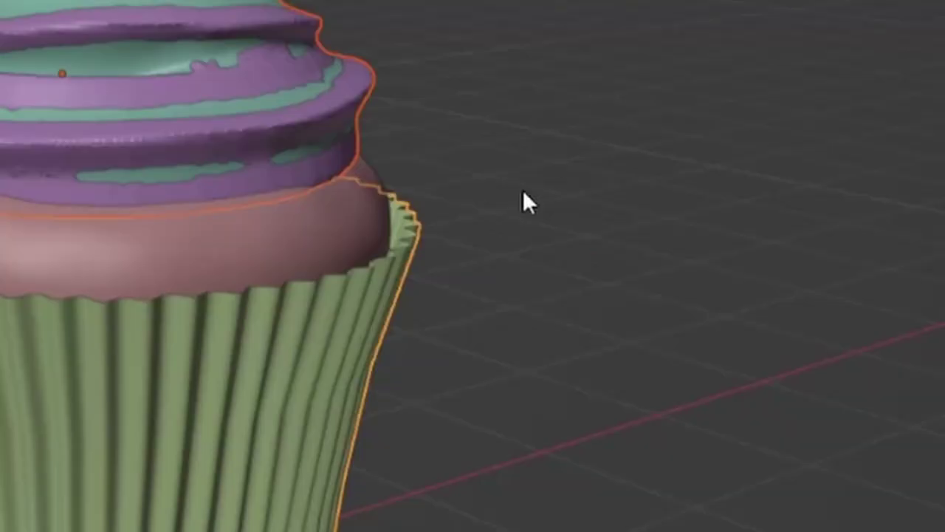
# Move BezierCurve and the duplicated cupcake paper to a new collection named BACKUP and exclude that collection from the view layer
pyautogui.press('m')
pyautogui.click(525, 190)
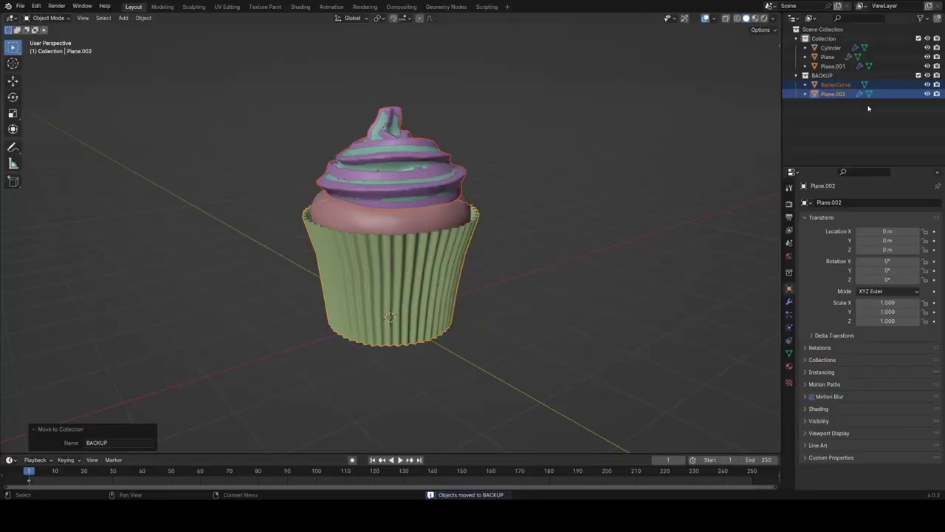
pyautogui.click(918, 76)
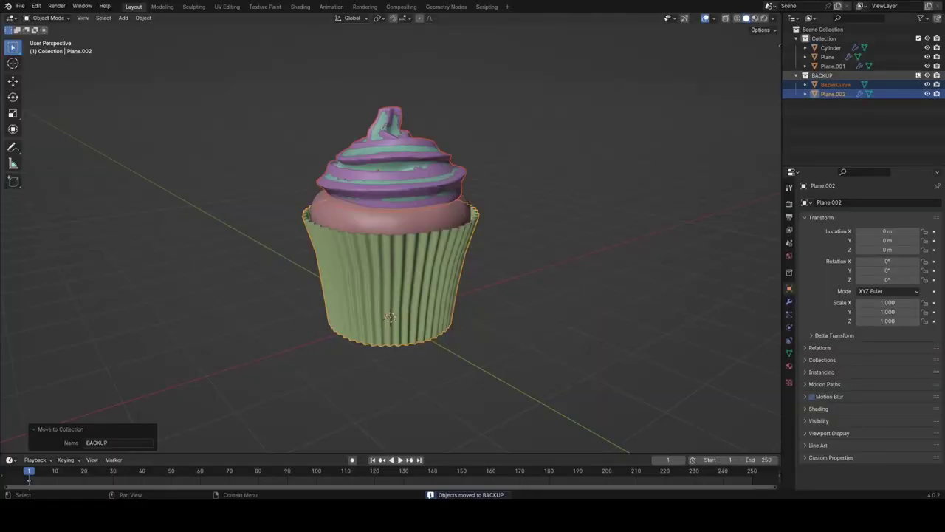
# Apply the GeometryNodes modifier on the original cupcake paper
pyautogui.click(463, 263)
pyautogui.click(791, 300)
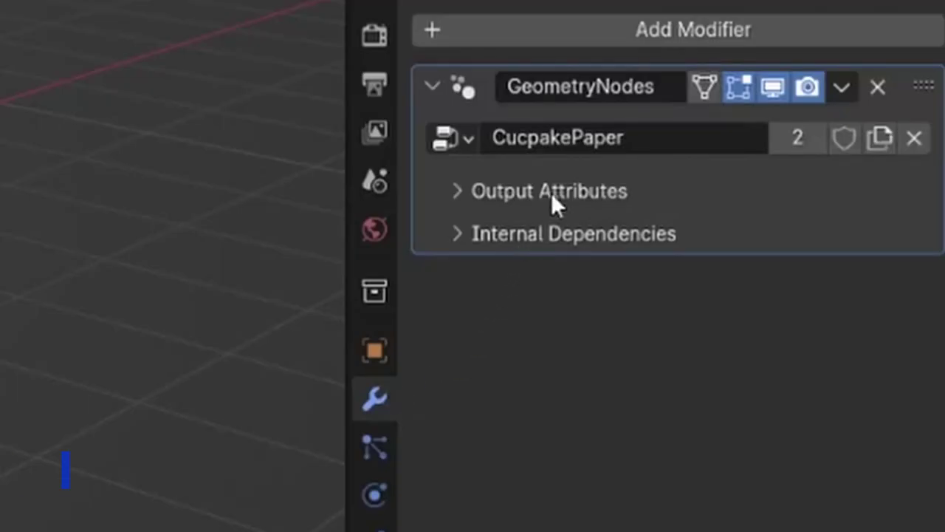
pyautogui.hotkey('ctrl', 'a')
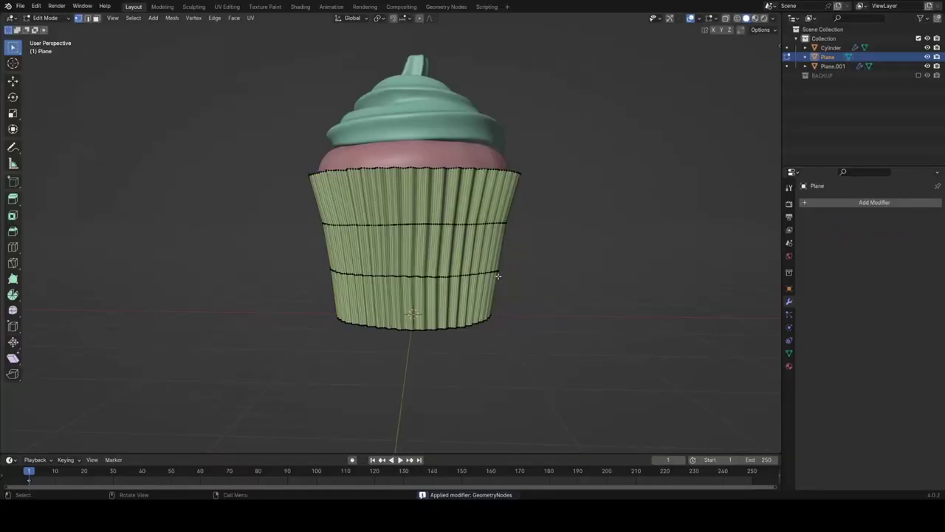
# Extrude the paper's bottom edge loop in place and scale the new loop inward to about 0.66
pyautogui.moveTo(497, 275); pyautogui.dragTo(483, 222, button='middle')
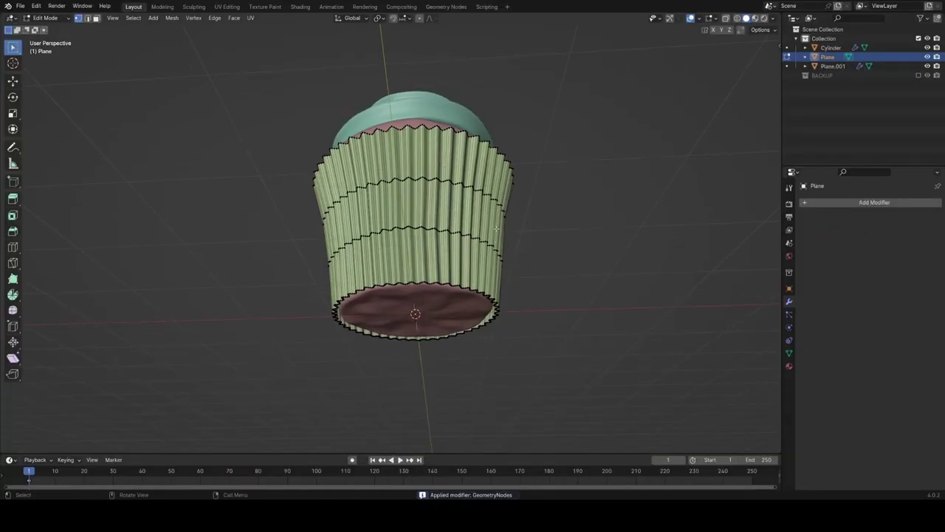
pyautogui.press('2')
pyautogui.keyDown('shift'); pyautogui.moveTo(396, 201); pyautogui.dragTo(398, 120, button='middle'); pyautogui.keyUp('shift')
pyautogui.scroll(4, 397, 119)
pyautogui.keyDown('alt'); pyautogui.click(381, 87); pyautogui.keyUp('alt')
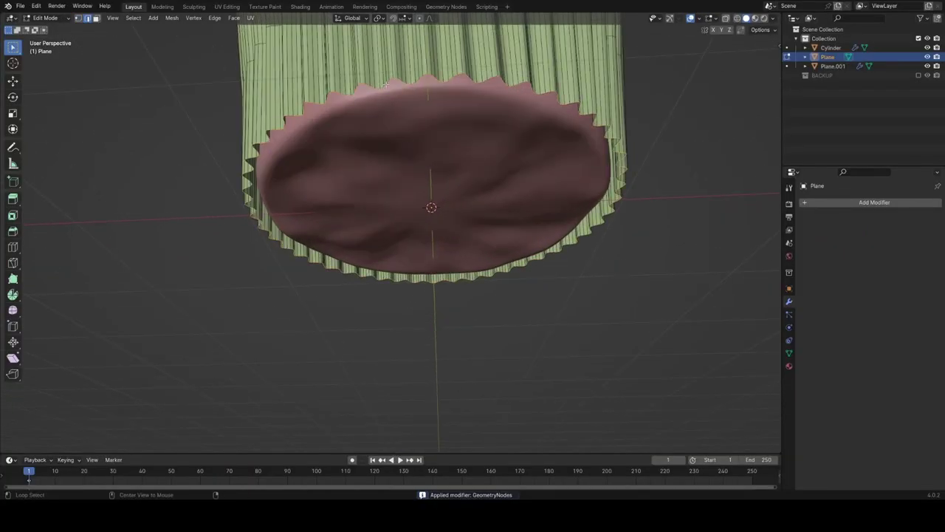
pyautogui.moveTo(425, 148); pyautogui.dragTo(422, 158, button='middle')
pyautogui.press('e')
pyautogui.rightClick(591, 191)
pyautogui.press('s')
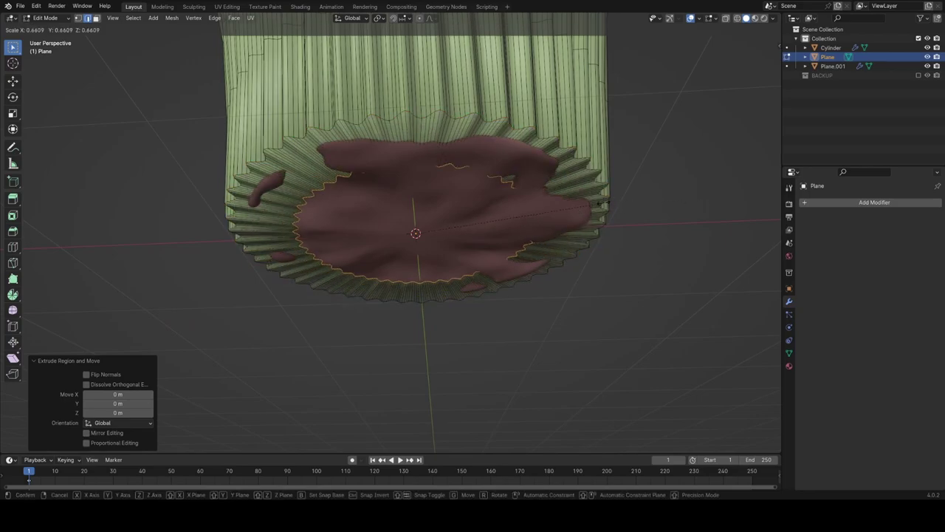
pyautogui.click(558, 148)
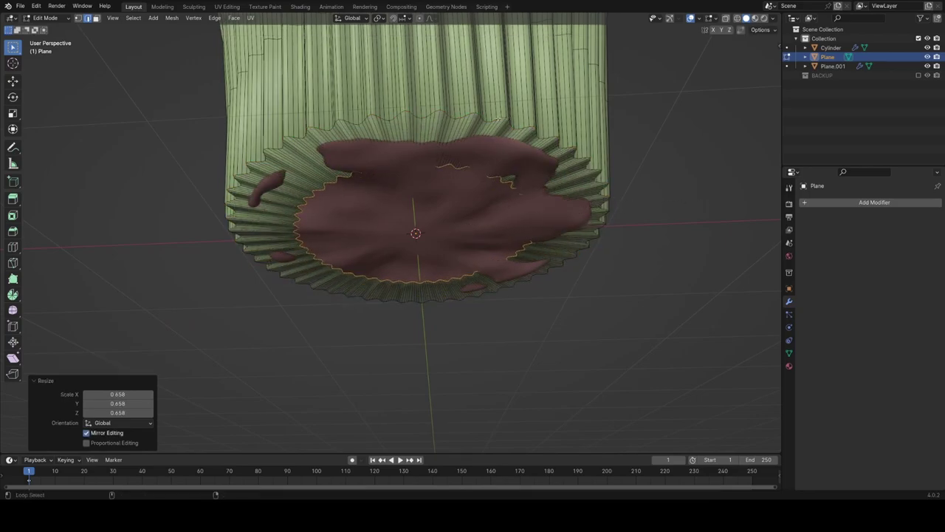
# Lower the paper's outer and inner bottom edge loops along Z by about 0.033 m, plus a further 0.026 m
pyautogui.press('g')
pyautogui.press('z')
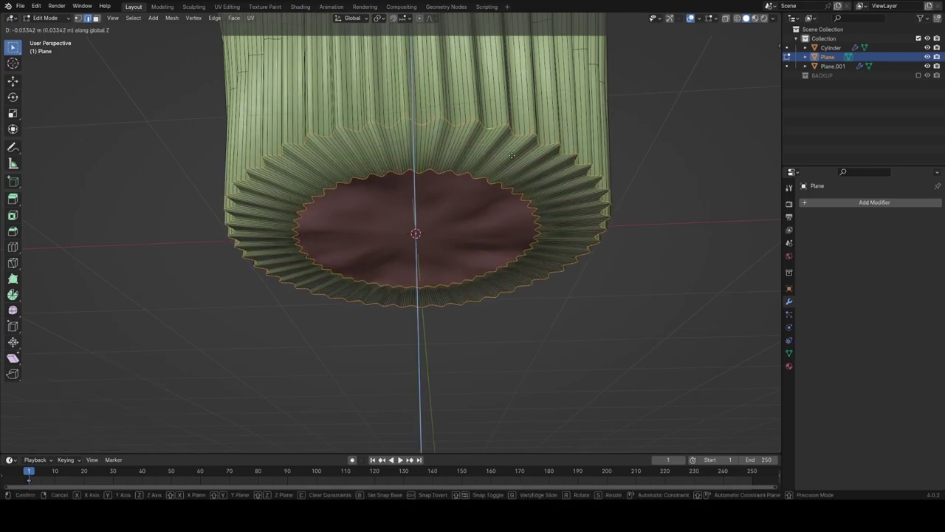
pyautogui.click(512, 158)
pyautogui.press('g')
pyautogui.press('z')
pyautogui.click(478, 179)
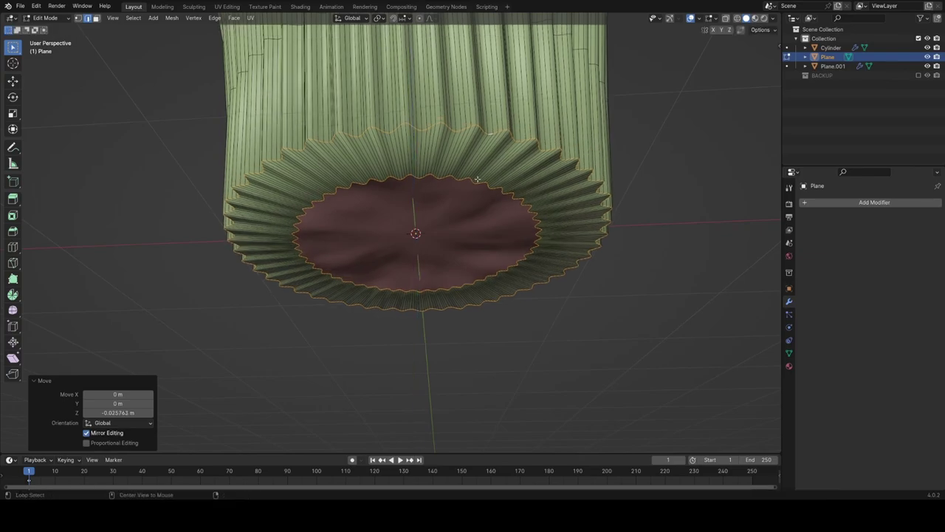
# Select the inner edge loop of the paper's base and search the add-on preferences for "loop"
pyautogui.keyDown('alt'); pyautogui.click(469, 179); pyautogui.keyUp('alt')
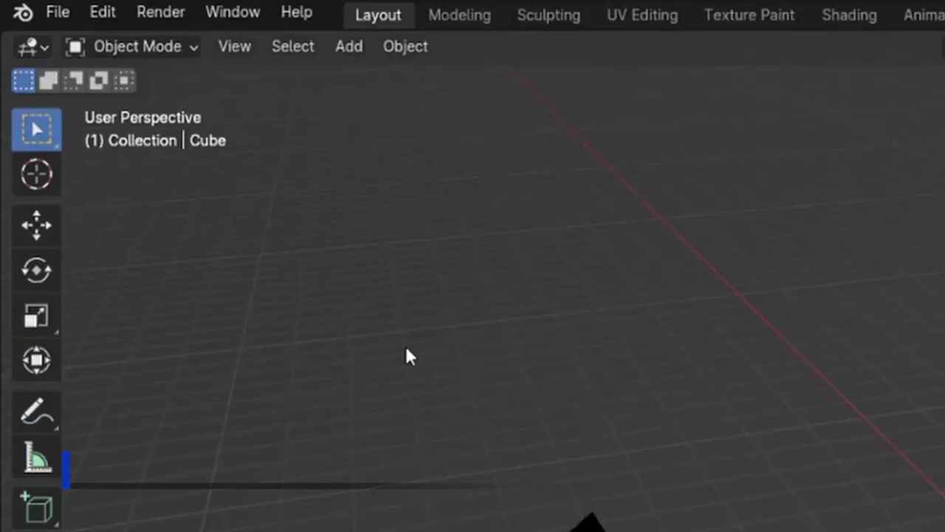
pyautogui.click(104, 15)
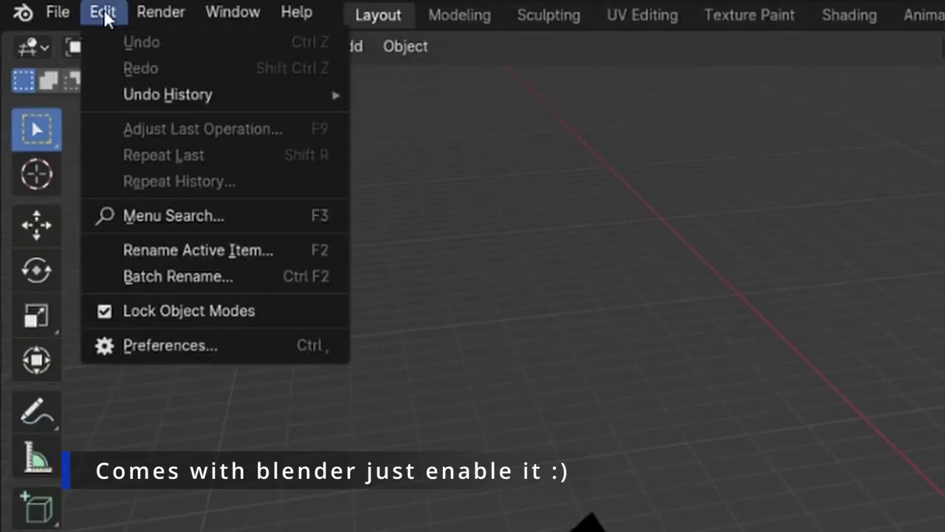
pyautogui.click(140, 351)
pyautogui.click(104, 251)
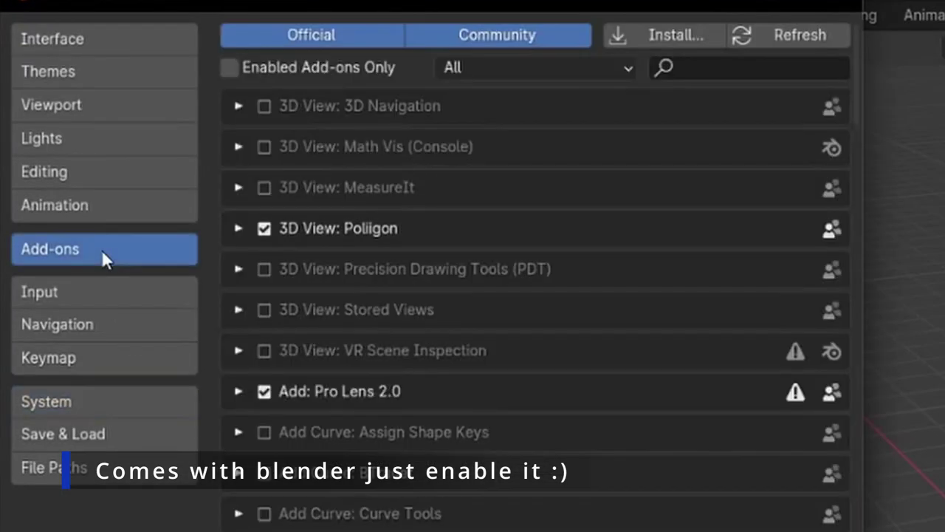
pyautogui.click(727, 74)
pyautogui.write('loop')
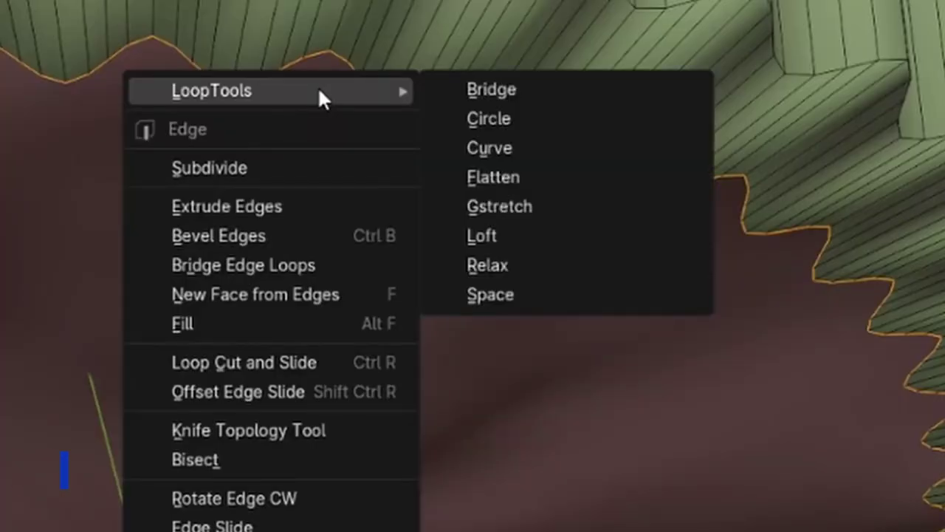
# Round the inner base loop with LoopTools Circle, then extrude it inward at a scale of 0.6
pyautogui.click(485, 119)
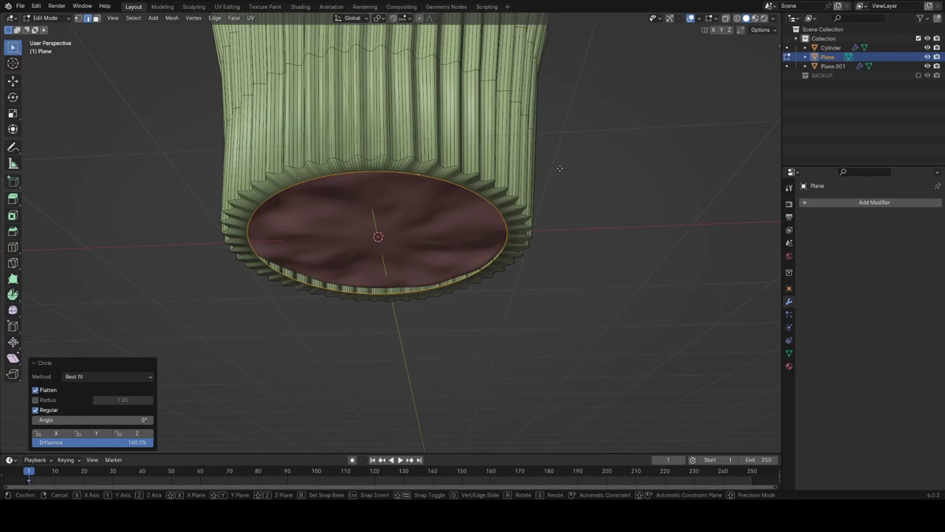
pyautogui.rightClick(594, 181)
pyautogui.press('s')
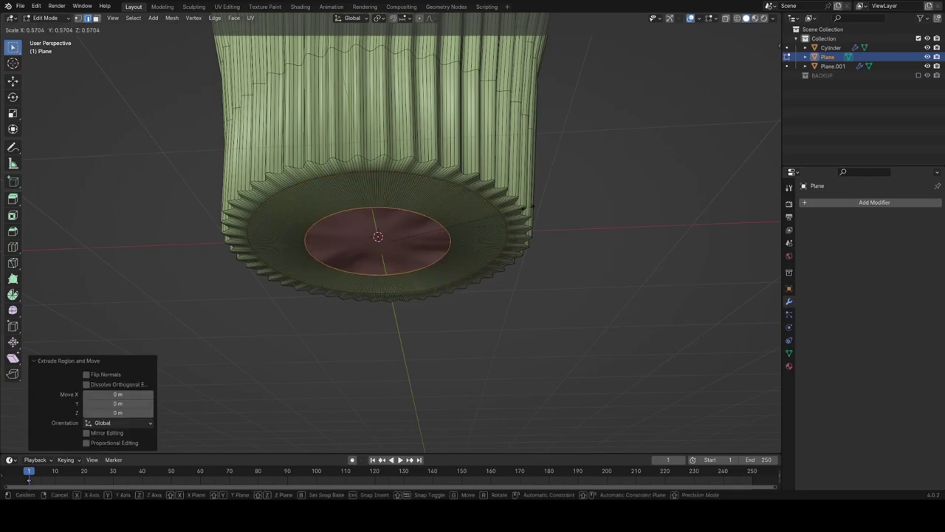
pyautogui.click(536, 205)
# Extrude the inner loop inward once more and merge it at center to close the paper's base
pyautogui.press('e')
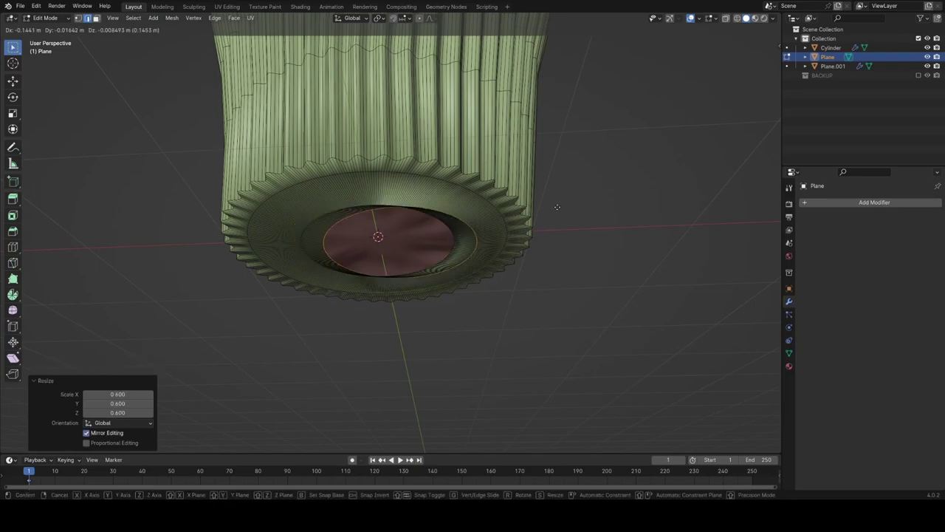
pyautogui.rightClick(567, 209)
pyautogui.press('s')
pyautogui.click(508, 218)
pyautogui.press('m')
pyautogui.click(490, 216)
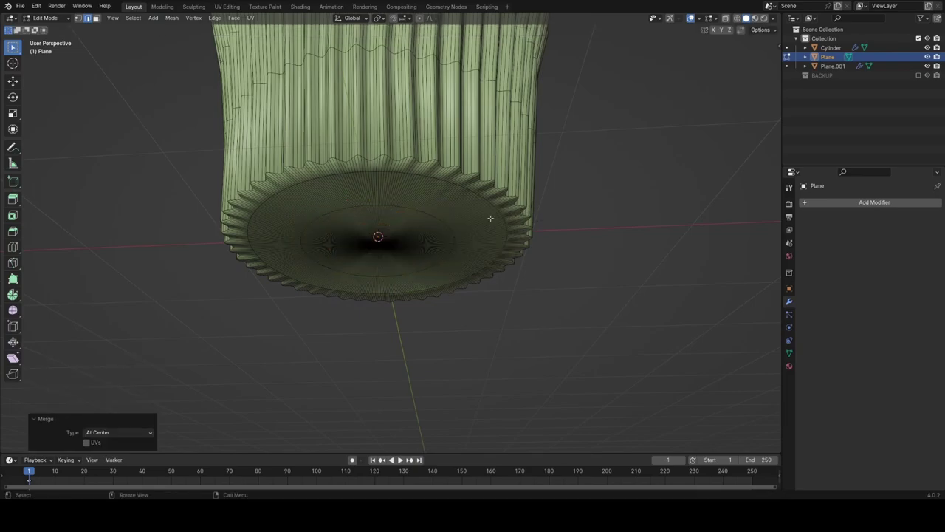
# Scale the outer circular edge loop on the paper's base slightly inward
pyautogui.press('Tab')
pyautogui.scroll(2, 490, 217)
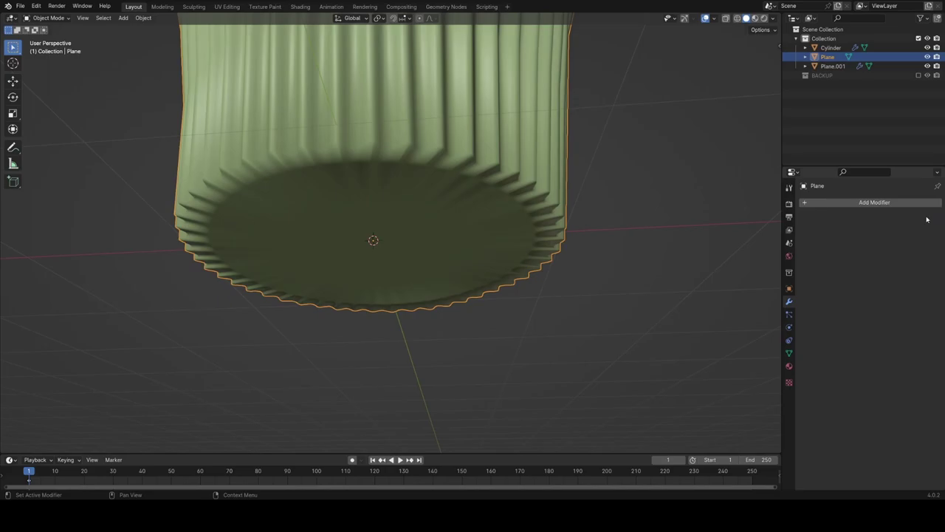
pyautogui.press('Tab')
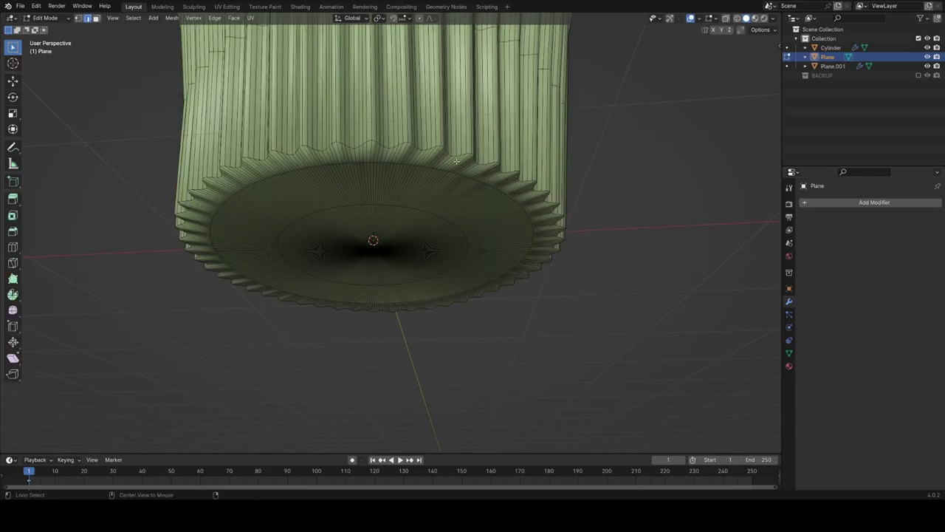
pyautogui.keyDown('alt'); pyautogui.click(414, 166); pyautogui.keyUp('alt')
pyautogui.keyDown('alt'); pyautogui.click(409, 164); pyautogui.keyUp('alt')
pyautogui.scroll(1, 493, 209)
pyautogui.press('s')
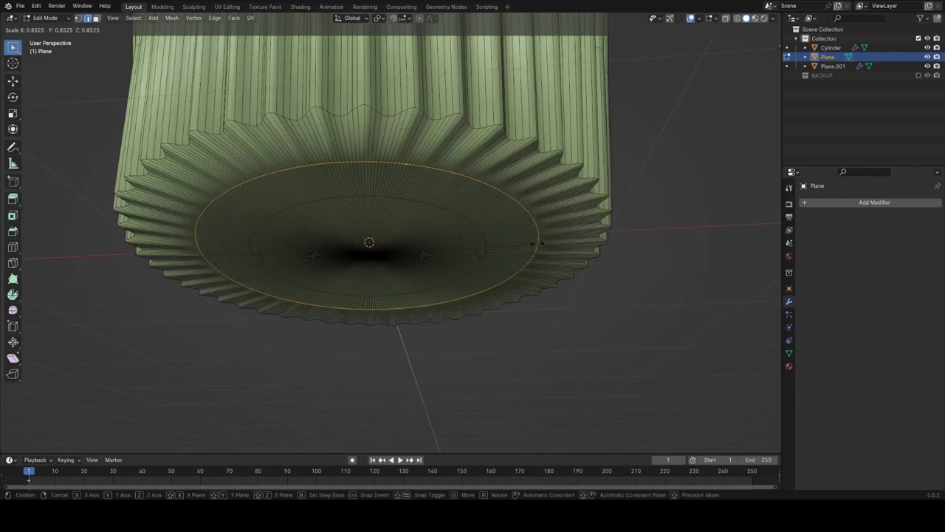
pyautogui.click(466, 184)
# Bevel the pleated bottom edge loop of the paper with a width of about 0.113 m and 4 segments
pyautogui.keyDown('alt'); pyautogui.click(409, 110); pyautogui.keyUp('alt')
pyautogui.hotkey('ctrl', 'b')
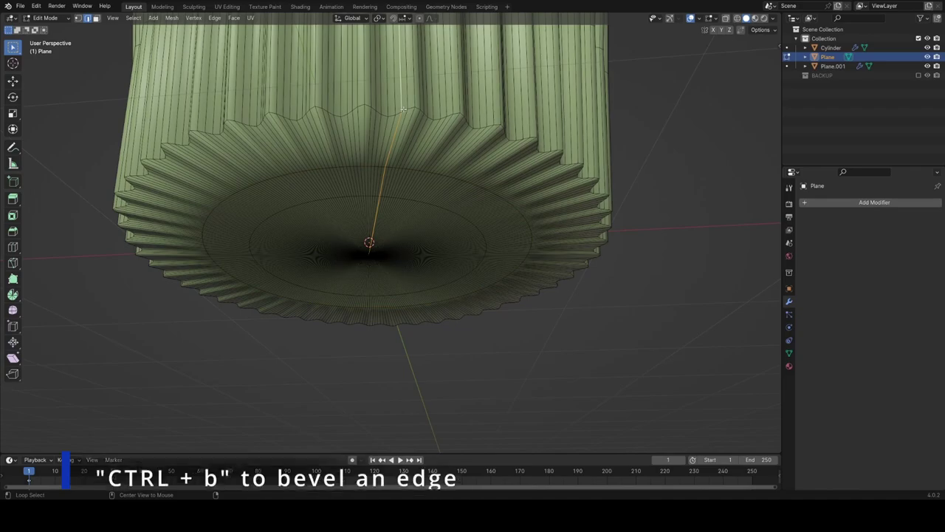
pyautogui.scroll(3, 523, 148)
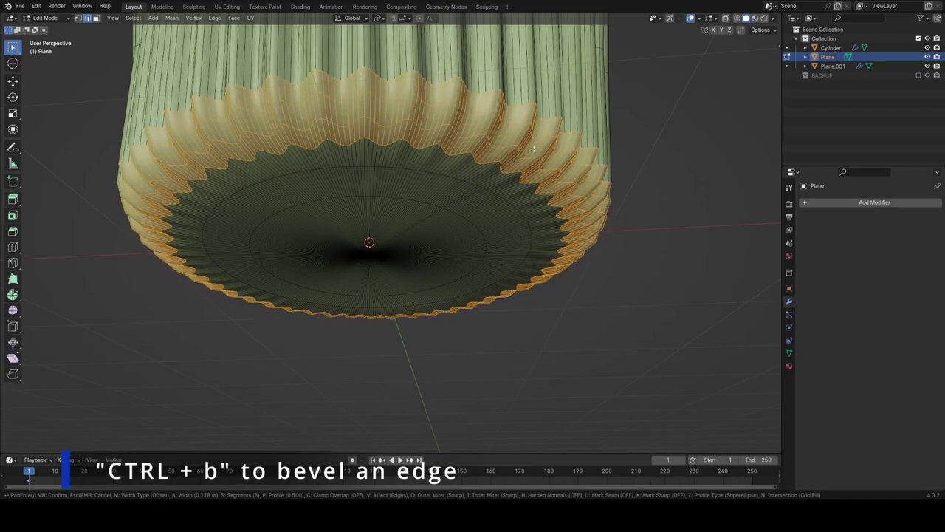
pyautogui.click(531, 150)
# Check the beveled paper from the side in Object Mode and save the file
pyautogui.press('Tab')
pyautogui.moveTo(532, 150); pyautogui.dragTo(548, 264, button='middle')
pyautogui.hotkey('ctrl', 's')
pyautogui.press('Tab')
pyautogui.scroll(2, 566, 245)
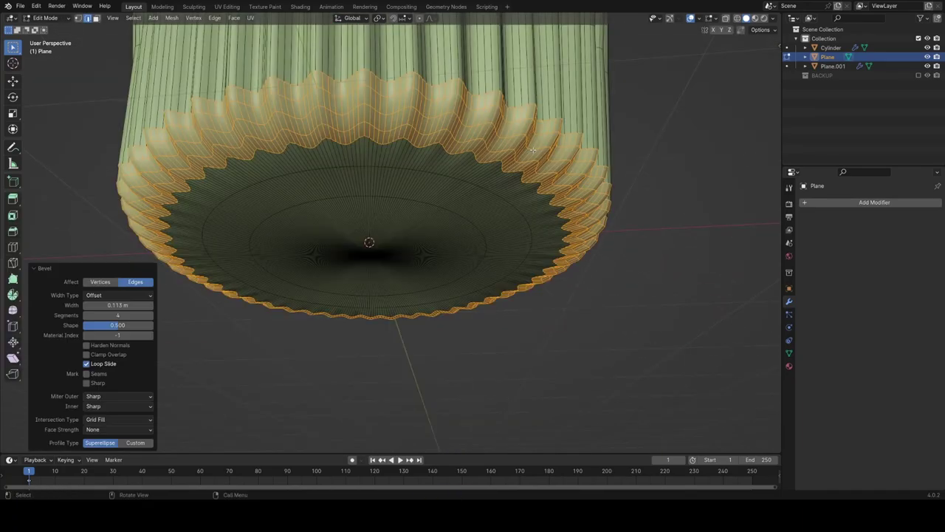
pyautogui.moveTo(510, 222); pyautogui.dragTo(541, 307, button='middle')
pyautogui.press('Tab')
pyautogui.scroll(-3, 505, 203)
pyautogui.hotkey('ctrl', 's')
pyautogui.press('Tab')
pyautogui.press('Tab')
pyautogui.scroll(2, 555, 260)
pyautogui.scroll(-3, 556, 259)
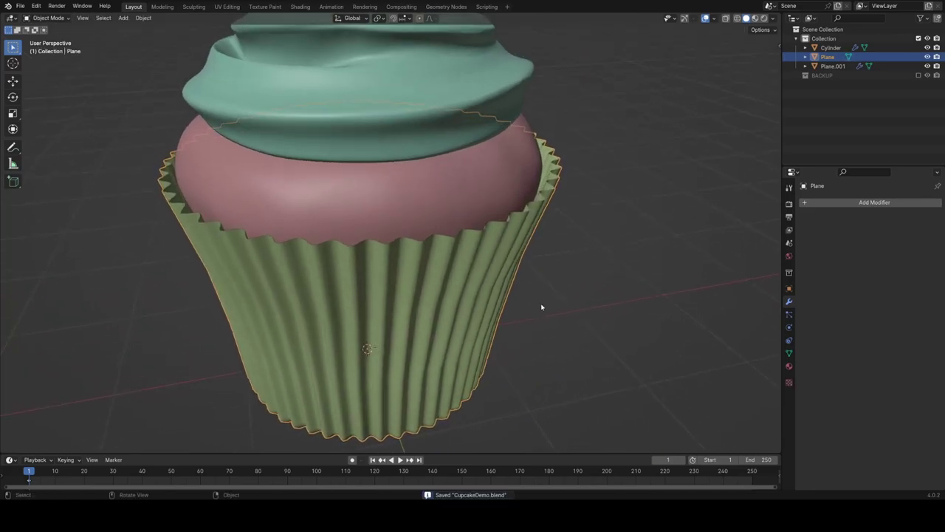
# Add a horizontal edge loop around the paper, slid close to its top rim
pyautogui.press('Tab')
pyautogui.hotkey('ctrl', 'r')
pyautogui.click(463, 255)
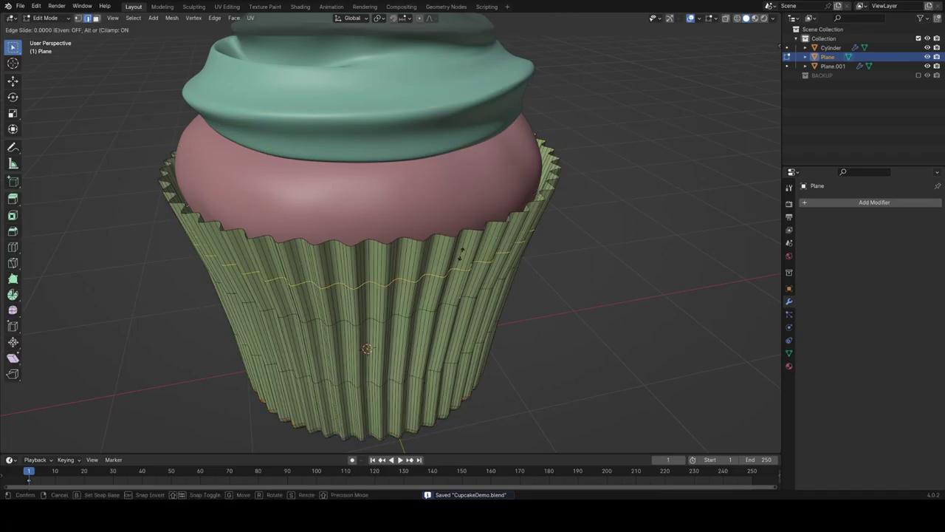
pyautogui.click(497, 222)
pyautogui.press('Tab')
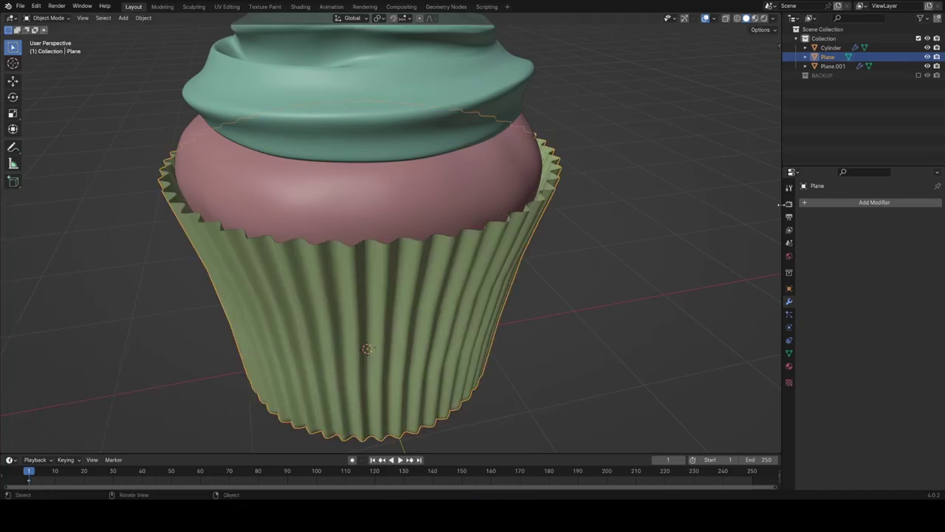
# Add a Solidify modifier to the cupcake paper
pyautogui.click(804, 202)
pyautogui.press('space')
pyautogui.write('sol')
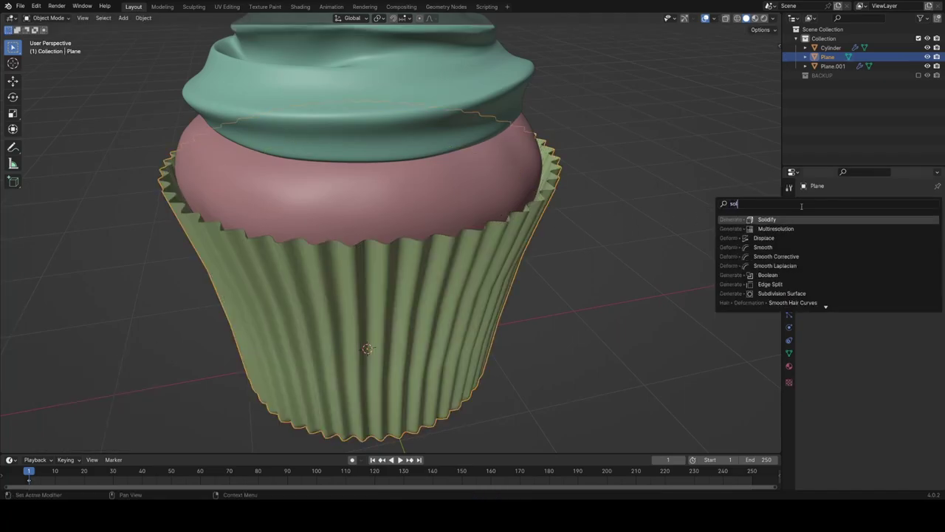
pyautogui.press('Return')
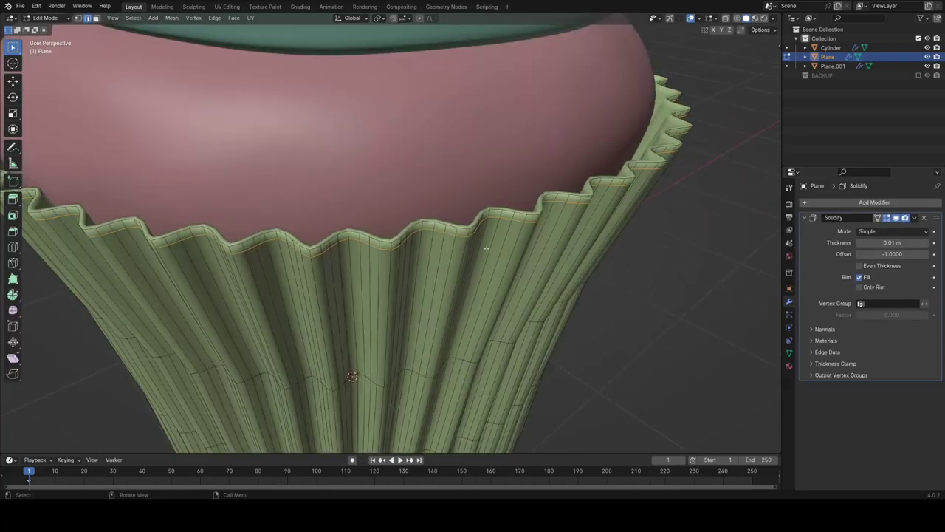
# Slide the edge loop below the paper's rim by a factor of about -0.09
pyautogui.hotkey('ctrl', 'r')
pyautogui.click(479, 246)
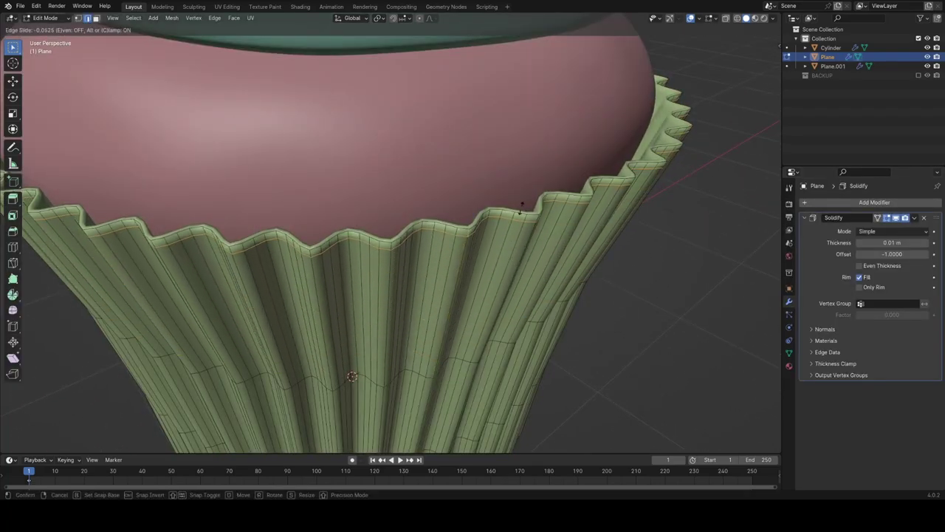
pyautogui.click(495, 172)
# Try to add another horizontal edge loop around the paper, slid up close to its rim, and undo it
pyautogui.hotkey('ctrl', 'r')
pyautogui.click(485, 284)
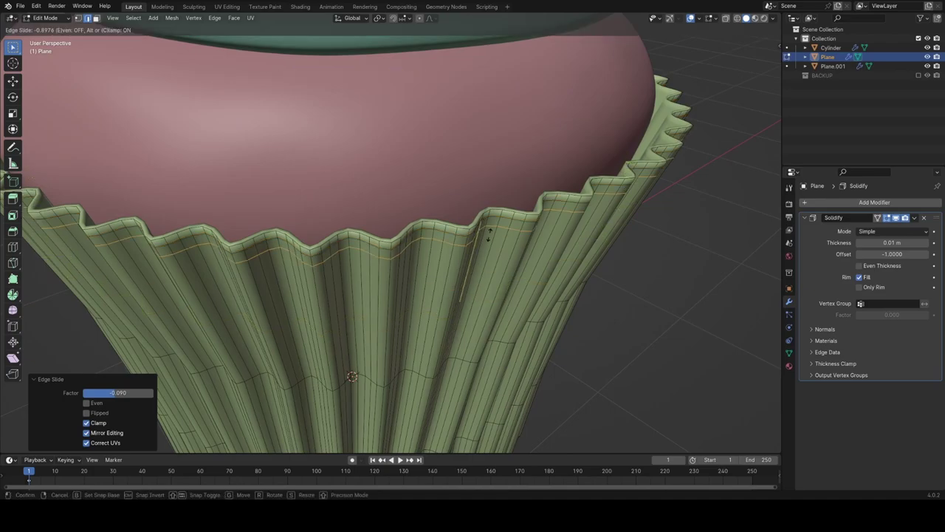
pyautogui.click(485, 230)
pyautogui.hotkey('ctrl', 'z')
pyautogui.hotkey('ctrl', 'r')
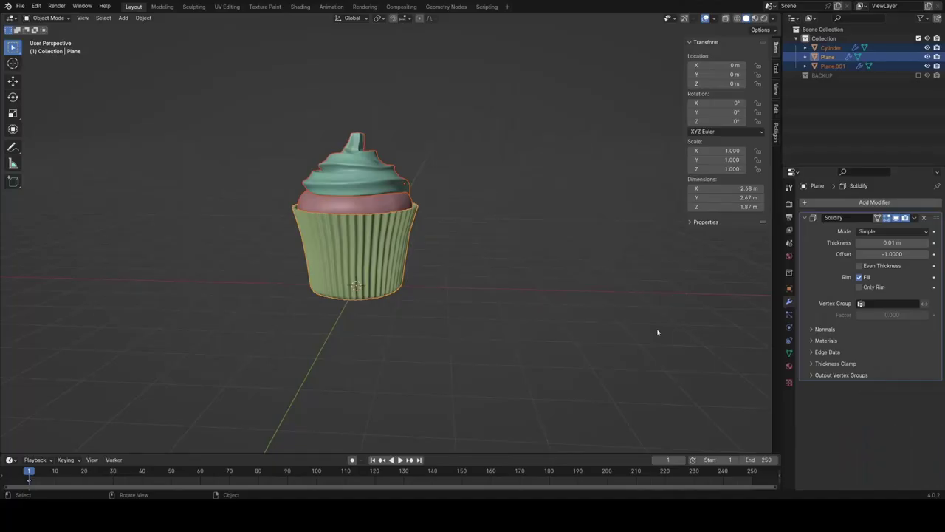
# Set the pivot point to the 3D cursor and scale all cupcake objects down to about 0.119
pyautogui.press('s')
pyautogui.rightClick(523, 311)
pyautogui.press('.')
pyautogui.click(509, 211)
pyautogui.press('s')
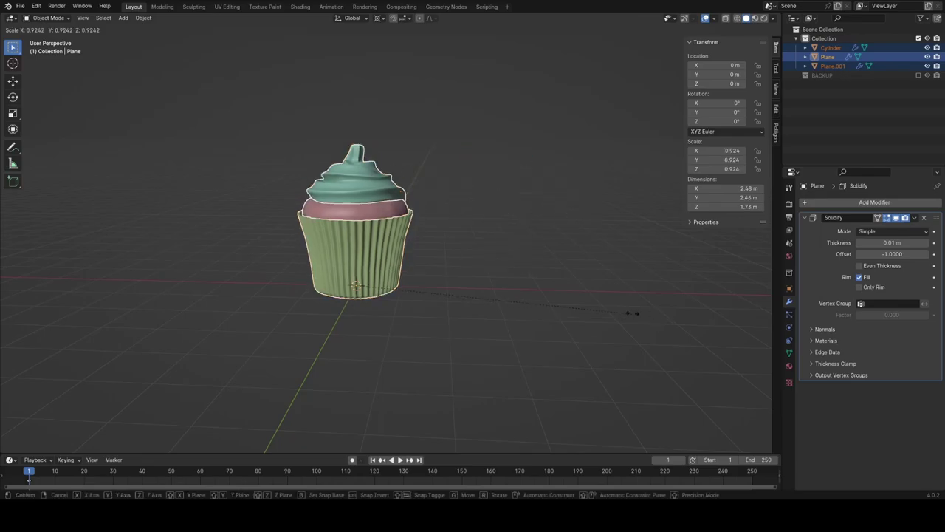
pyautogui.click(430, 288)
pyautogui.keyDown('shift'); pyautogui.moveTo(430, 288); pyautogui.dragTo(450, 247, button='middle'); pyautogui.keyUp('shift')
pyautogui.scroll(4, 453, 246)
pyautogui.press('s')
pyautogui.click(438, 280)
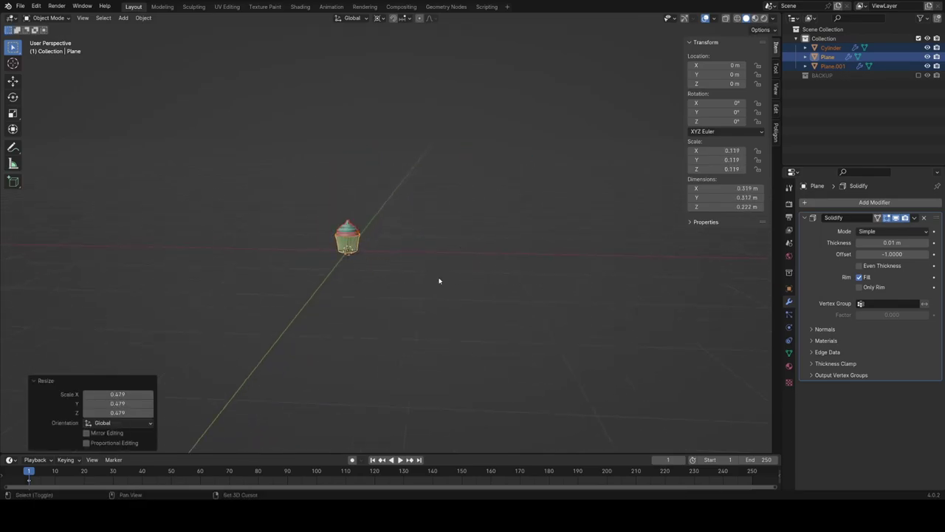
# Keep scaling the whole cupcake down until the paper is about 0.03 m wide, at a scale of about 0.011
pyautogui.keyDown('shift'); pyautogui.moveTo(439, 280); pyautogui.dragTo(493, 275, button='middle'); pyautogui.keyUp('shift')
pyautogui.scroll(3, 492, 275)
pyautogui.scroll(7, 532, 284)
pyautogui.press('s')
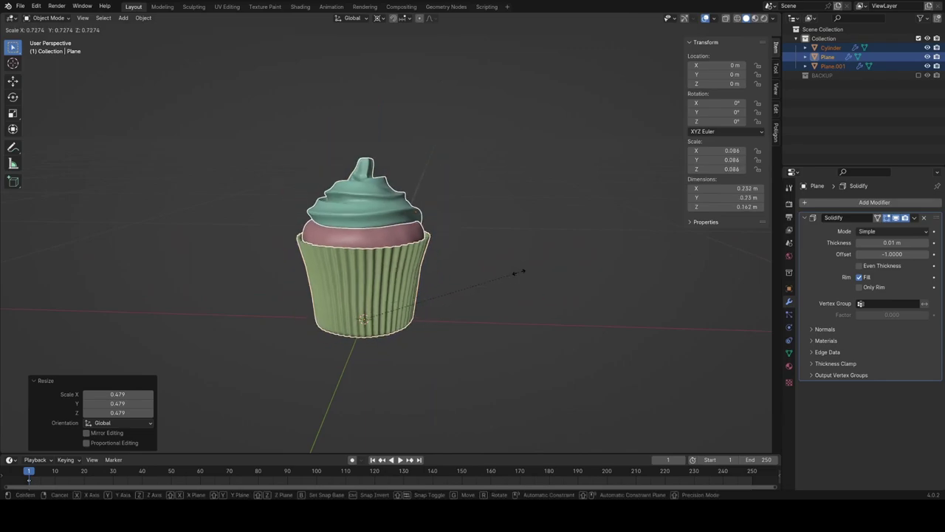
pyautogui.click(469, 274)
pyautogui.keyDown('shift'); pyautogui.moveTo(472, 274); pyautogui.dragTo(494, 241, button='middle'); pyautogui.keyUp('shift')
pyautogui.scroll(3, 494, 240)
pyautogui.press('s')
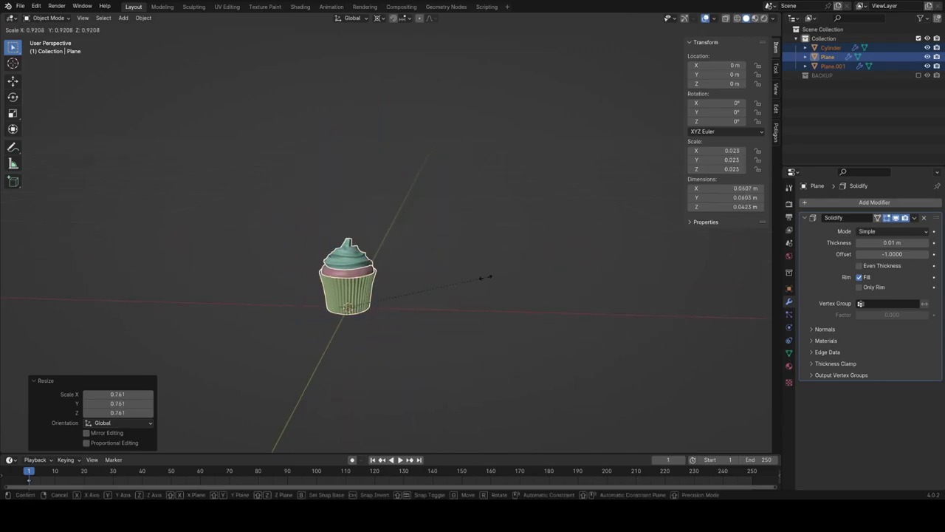
pyautogui.click(431, 282)
pyautogui.scroll(4, 436, 283)
pyautogui.press('s')
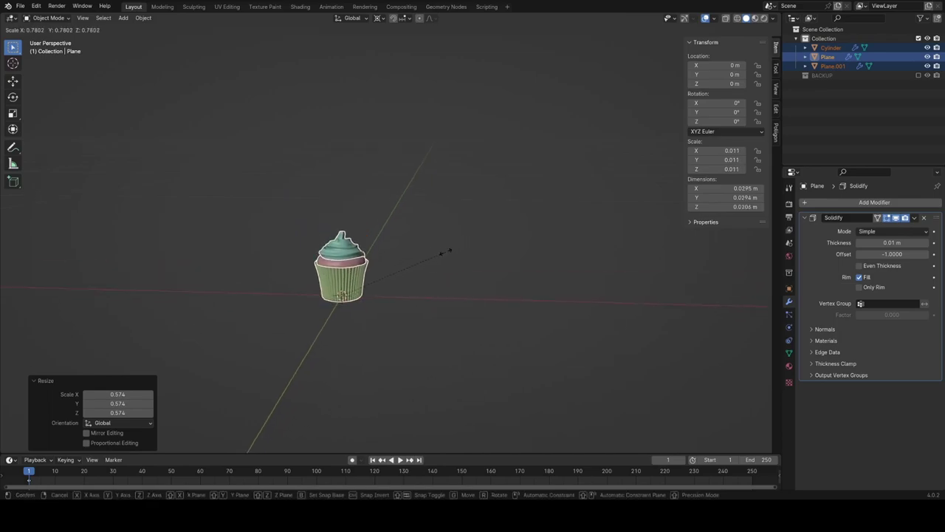
pyautogui.click(450, 251)
# Scale the whole cupcake back up to about 0.055, making the paper about 0.147 m wide
pyautogui.scroll(-5, 452, 251)
pyautogui.moveTo(452, 251); pyautogui.dragTo(582, 199, button='middle')
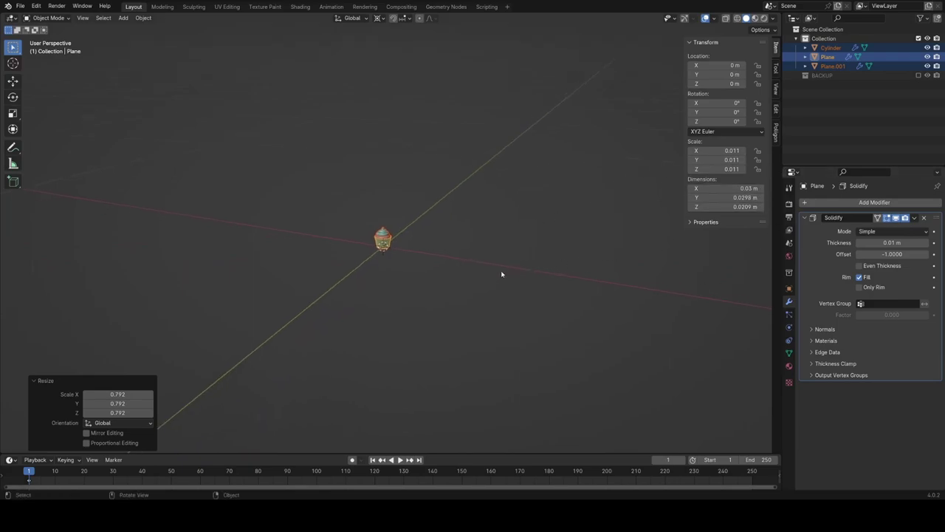
pyautogui.scroll(-1, 497, 273)
pyautogui.press('s')
pyautogui.click(347, 260)
pyautogui.moveTo(347, 260); pyautogui.dragTo(491, 223, button='middle')
# Try applying the scale to all cupcake objects, inspect the result, and undo it
pyautogui.hotkey('ctrl', 'a')
pyautogui.click(454, 256)
pyautogui.scroll(5, 455, 255)
pyautogui.click(389, 201)
pyautogui.scroll(-1, 418, 224)
pyautogui.hotkey('ctrl', 'z')
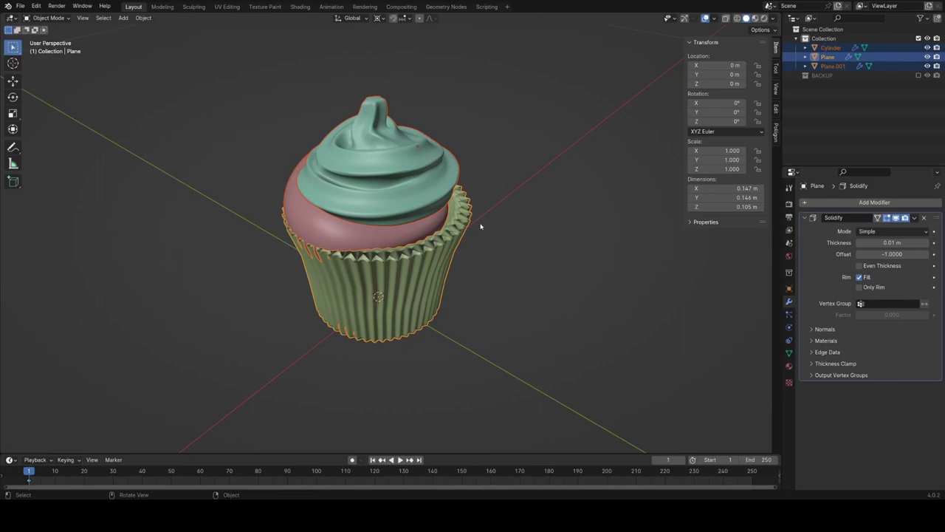
pyautogui.hotkey('ctrl', 'z')
pyautogui.hotkey('ctrl', 'z')
pyautogui.hotkey('ctrl', 'z')
pyautogui.hotkey('ctrl', 'z')
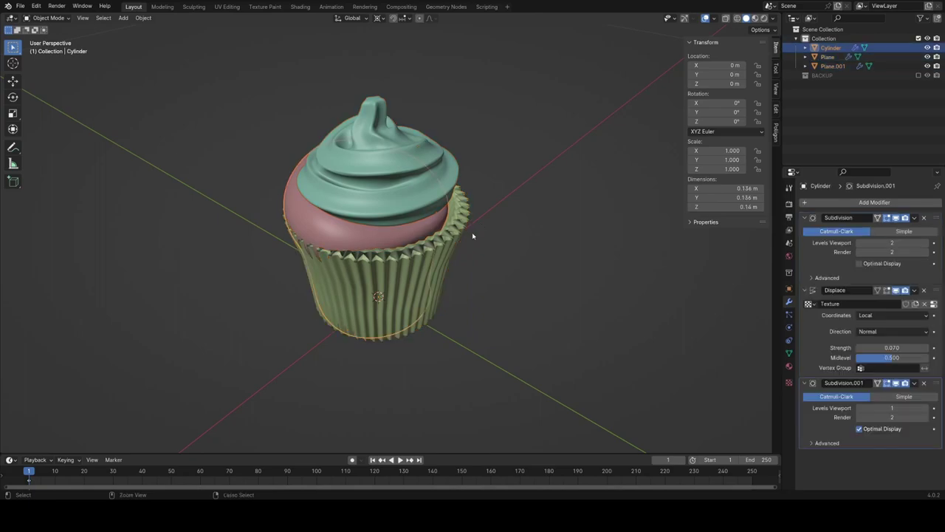
# Apply the first Subdivision and the Displace modifiers on the cupcake body and check its mesh in Edit Mode
pyautogui.click(827, 254)
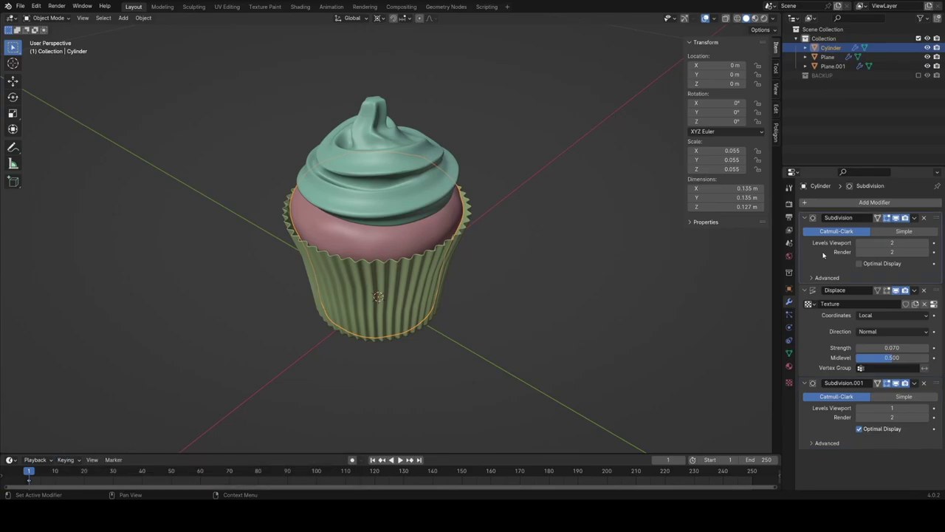
pyautogui.hotkey('ctrl', 'a')
pyautogui.hotkey('ctrl', 'a')
pyautogui.press('Tab')
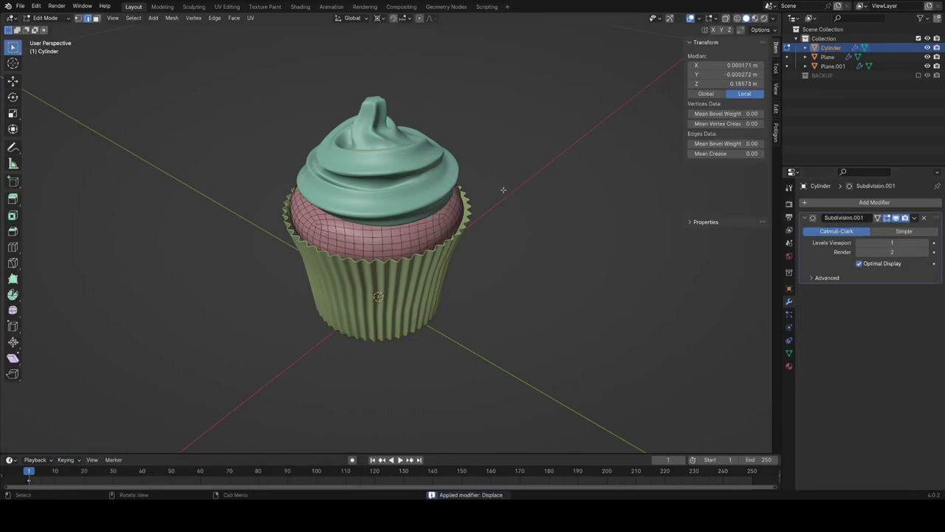
pyautogui.moveTo(494, 243); pyautogui.dragTo(420, 202, button='middle')
pyautogui.scroll(3, 542, 226)
pyautogui.press('a')
pyautogui.press('Tab')
pyautogui.scroll(-2, 487, 236)
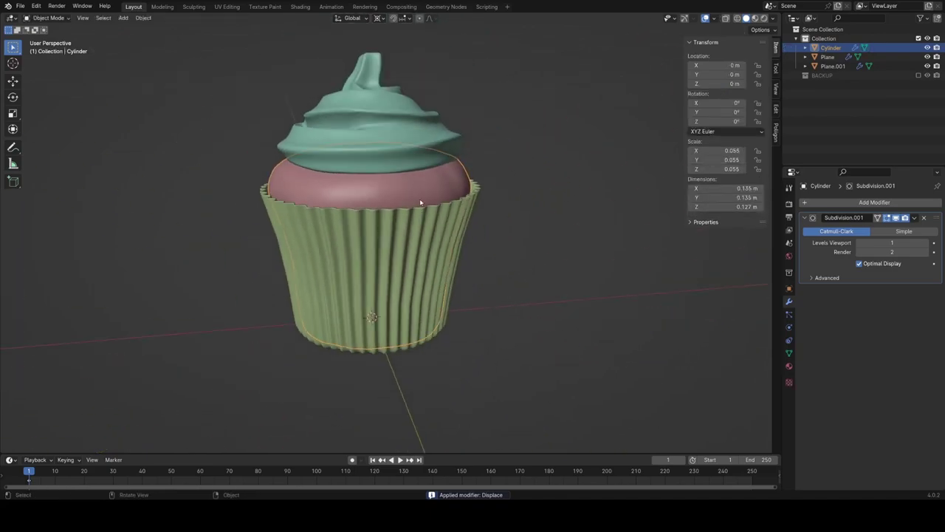
# Try applying the Solidify modifier on the cupcake paper and undo it
pyautogui.click(476, 210)
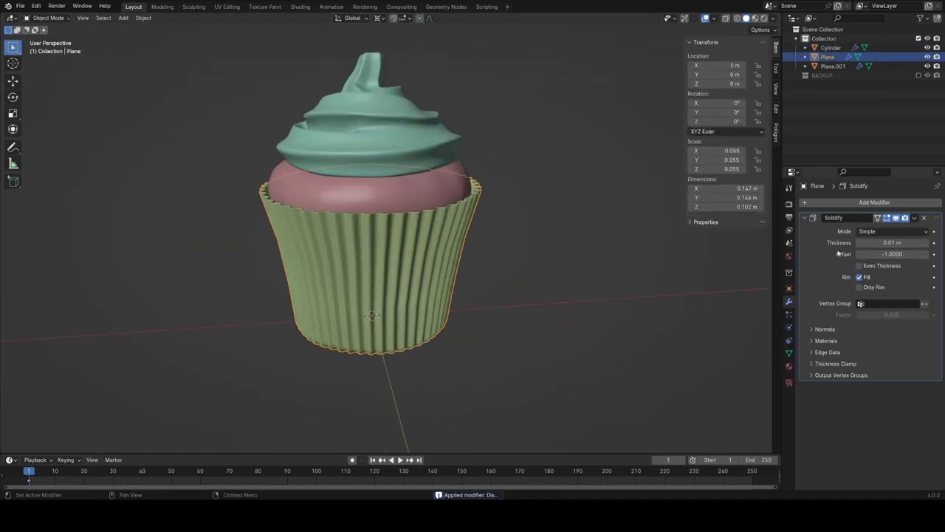
pyautogui.hotkey('ctrl', 'a')
pyautogui.moveTo(561, 273); pyautogui.dragTo(494, 304, button='middle')
pyautogui.scroll(4, 494, 304)
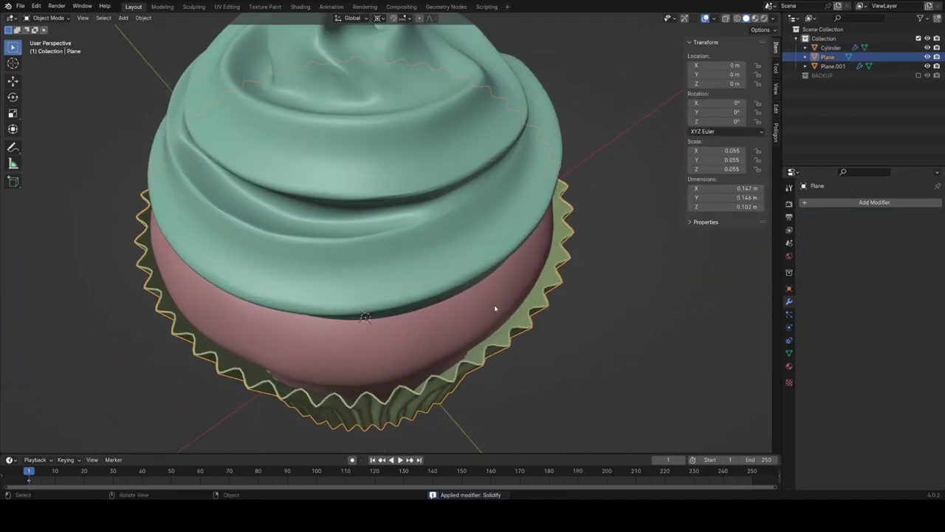
pyautogui.hotkey('ctrl', 'z')
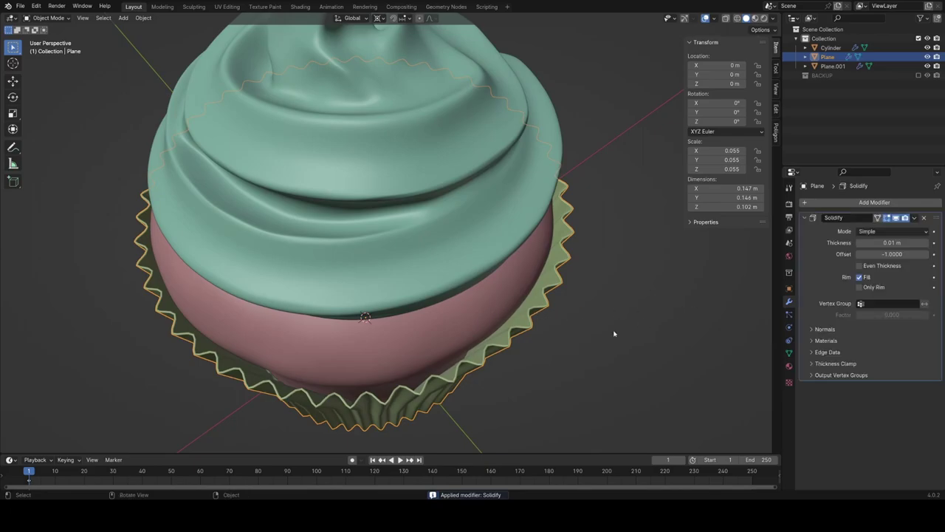
# Apply the cupcake paper's scale and switch the viewport to wireframe shading
pyautogui.hotkey('ctrl', 'a')
pyautogui.click(614, 272)
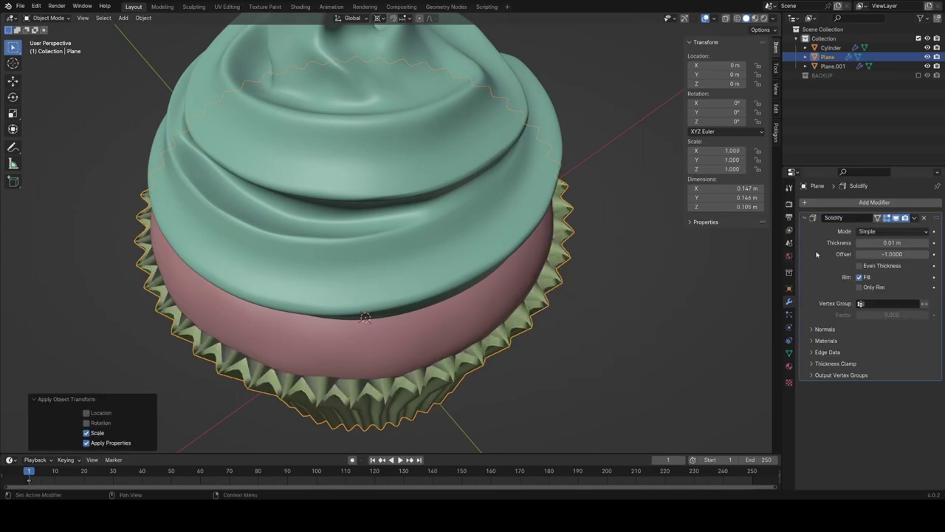
pyautogui.press('z')
pyautogui.click(544, 262)
pyautogui.moveTo(544, 261)
pyautogui.mouseDown(button='middle')
pyautogui.moveTo(552, 329)
pyautogui.moveTo(528, 311)
pyautogui.moveTo(523, 257)
pyautogui.moveTo(561, 243)
pyautogui.mouseUp(button='middle')
# Set the paper's Solidify thickness to 0.001 m and return to solid shading
pyautogui.moveTo(891, 243)
pyautogui.mouseDown()
pyautogui.moveTo(860, 242)
pyautogui.moveTo(901, 242)
pyautogui.mouseUp()
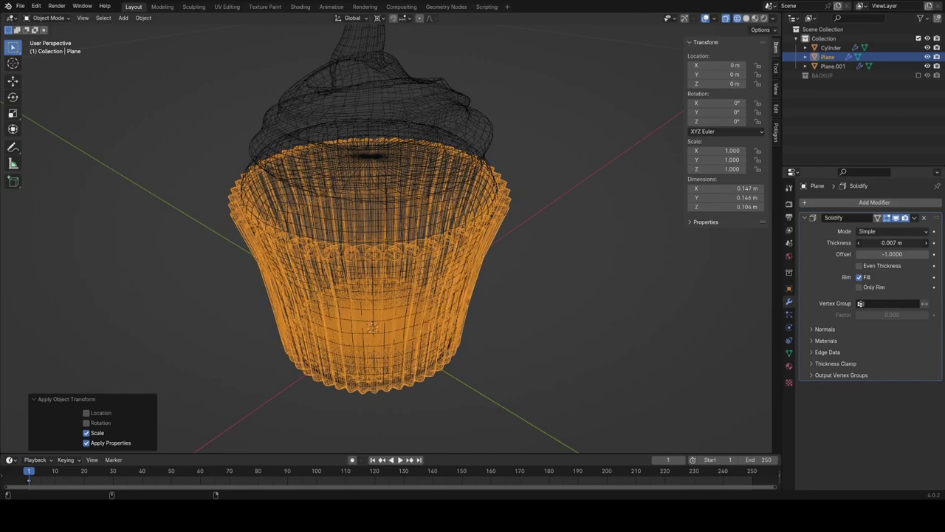
pyautogui.click(900, 242)
pyautogui.press('Return')
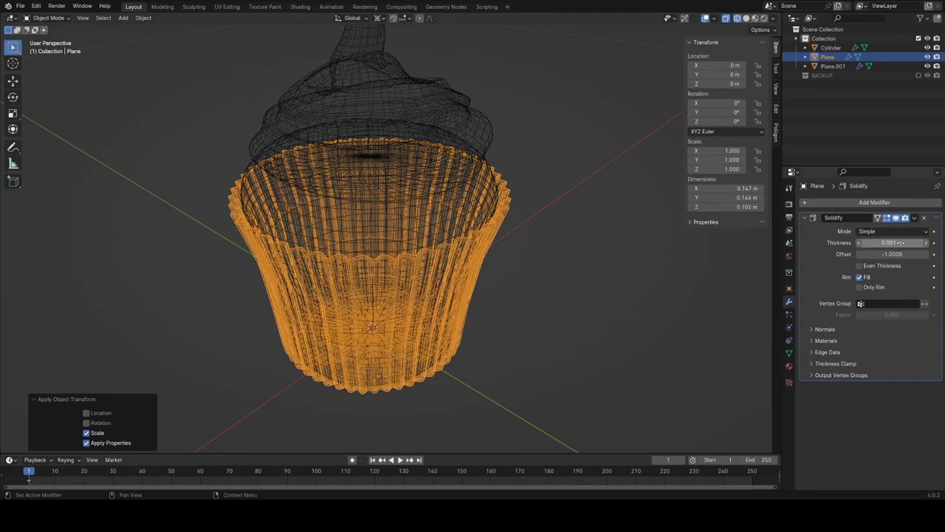
pyautogui.press('z')
pyautogui.click(568, 293)
pyautogui.moveTo(569, 293); pyautogui.dragTo(539, 273, button='middle')
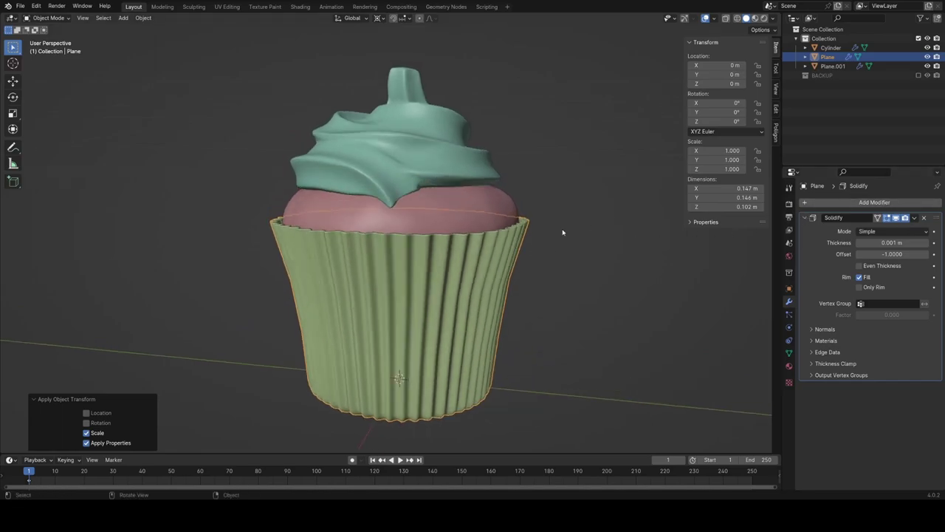
# Check the transforms of the frosting, body and paper by selecting them individually, and save the file
pyautogui.click(495, 203)
pyautogui.scroll(-2, 624, 197)
pyautogui.moveTo(620, 198); pyautogui.dragTo(449, 217, button='middle')
pyautogui.click(447, 193)
pyautogui.click(444, 233)
pyautogui.click(432, 195)
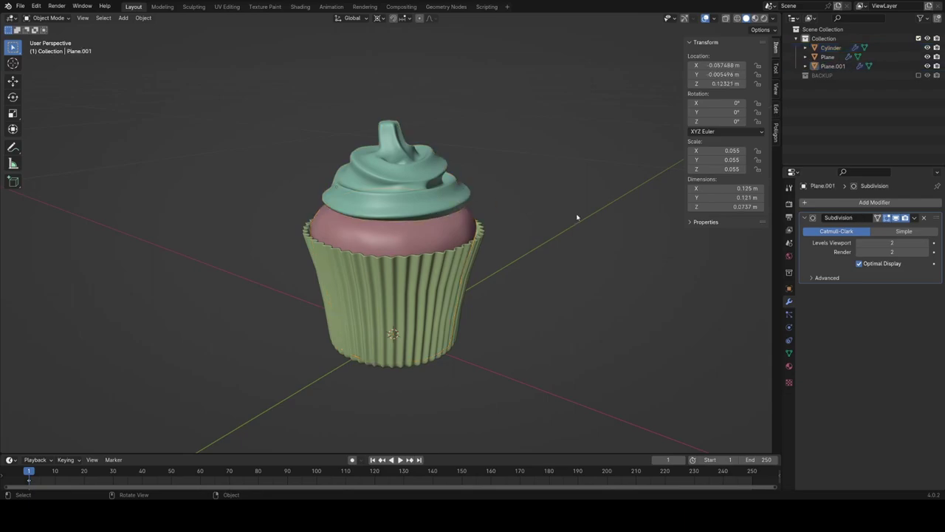
pyautogui.moveTo(578, 213); pyautogui.dragTo(509, 254, button='middle')
pyautogui.hotkey('ctrl', 's')
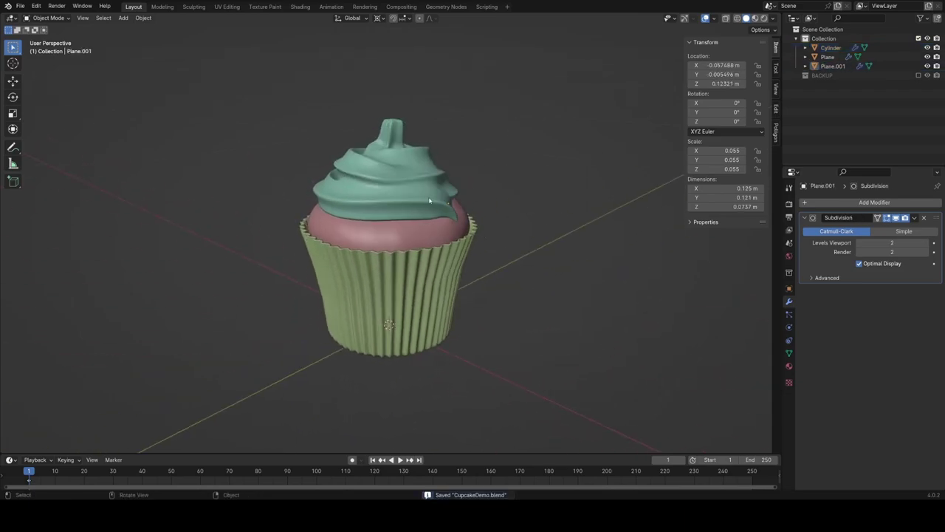
# Apply the scale to all cupcake objects and hide the transform sidebar
pyautogui.press('a')
pyautogui.hotkey('ctrl', 'a')
pyautogui.click(532, 231)
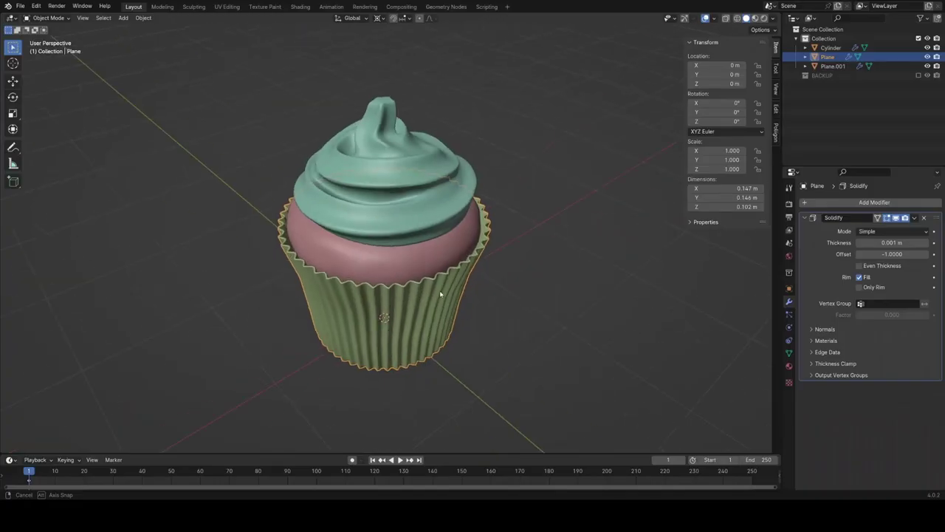
pyautogui.moveTo(440, 290); pyautogui.dragTo(542, 243, button='middle')
pyautogui.scroll(-2, 499, 261)
pyautogui.press('n')
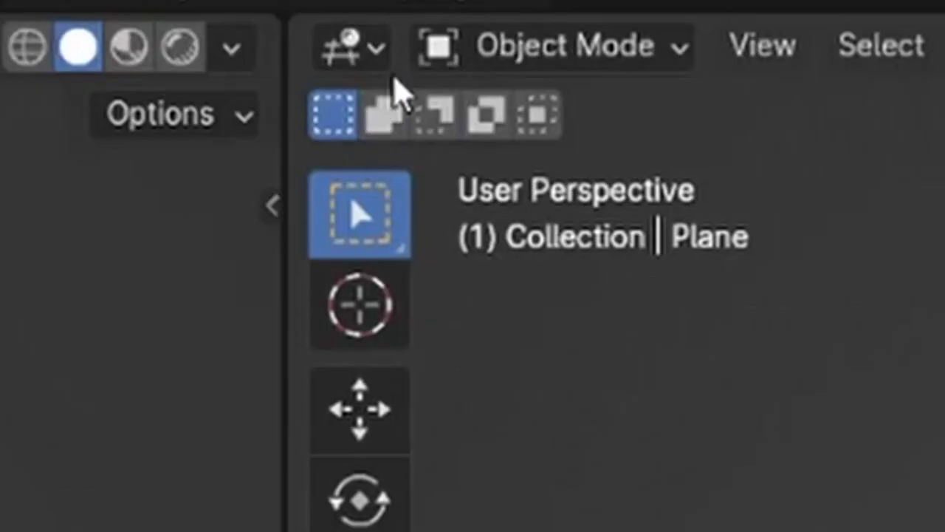
# Change the second viewport to a UV Editor and put the cupcake paper in Edit Mode
pyautogui.click(480, 19)
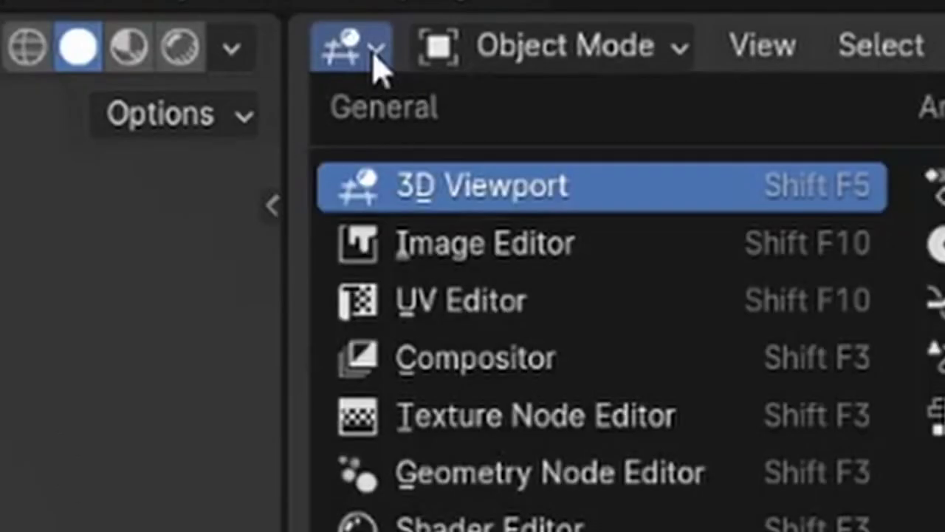
pyautogui.click(428, 299)
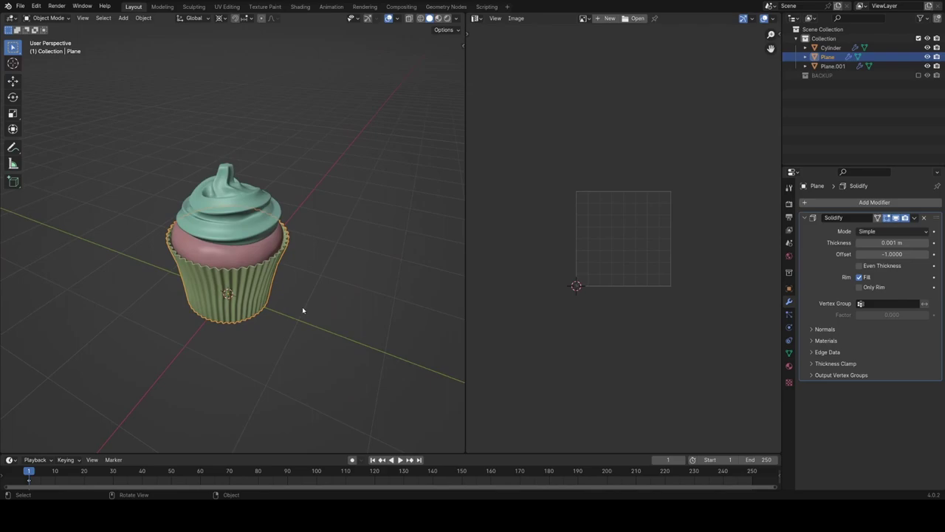
pyautogui.press('Tab')
pyautogui.moveTo(303, 309); pyautogui.dragTo(259, 294, button='middle')
pyautogui.scroll(5, 259, 294)
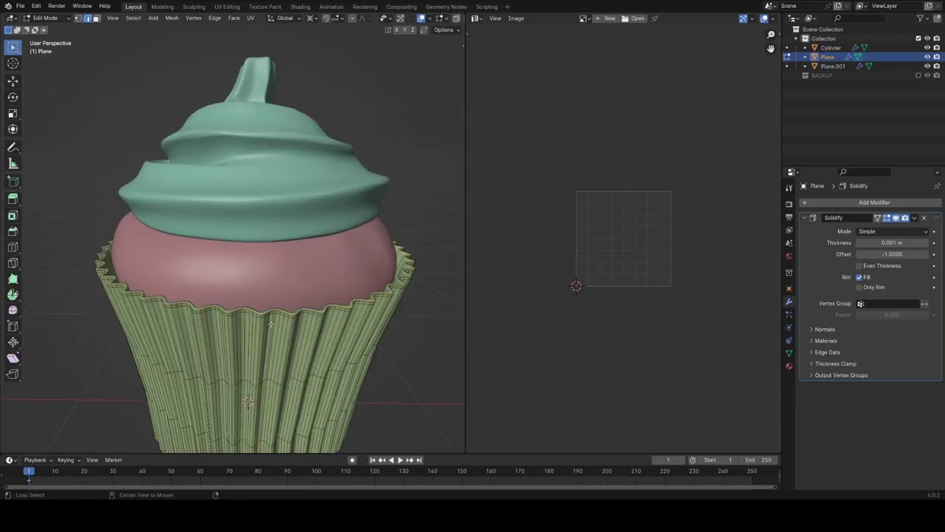
# Mark one vertical edge loop running down the side of the paper as a seam
pyautogui.scroll(-5, 280, 336)
pyautogui.moveTo(279, 336); pyautogui.dragTo(384, 298, button='middle')
pyautogui.moveTo(355, 296); pyautogui.dragTo(201, 277, button='middle')
pyautogui.scroll(-3, 308, 291)
pyautogui.press('KP_1')
pyautogui.keyDown('alt'); pyautogui.click(269, 282); pyautogui.keyUp('alt')
pyautogui.moveTo(291, 277); pyautogui.dragTo(267, 282, button='middle')
pyautogui.keyDown('ctrl'); pyautogui.moveTo(288, 307); pyautogui.dragTo(249, 319, button='middle'); pyautogui.keyUp('ctrl')
pyautogui.keyDown('alt'); pyautogui.click(228, 332); pyautogui.keyUp('alt')
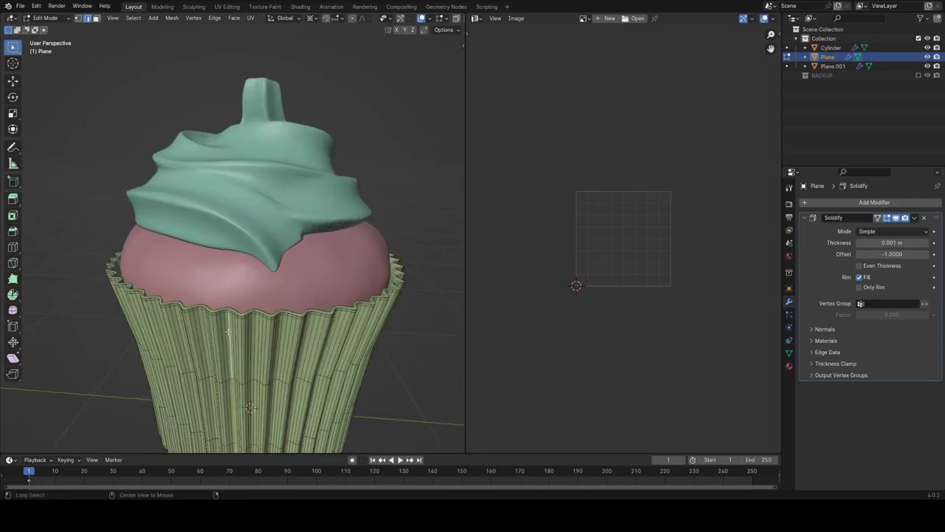
pyautogui.hotkey('ctrl', 'e')
pyautogui.click(215, 418)
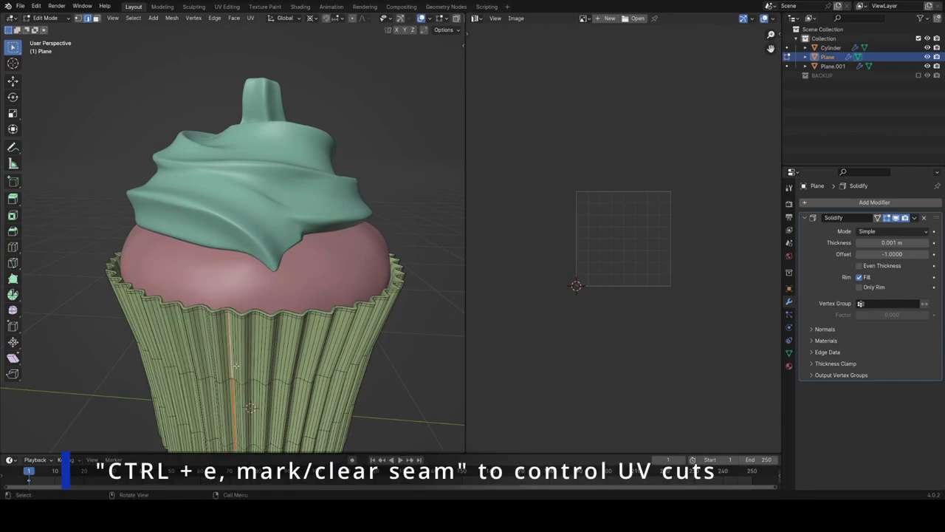
# Mark an edge loop along the paper's rim and another near its base as seams
pyautogui.scroll(4, 275, 324)
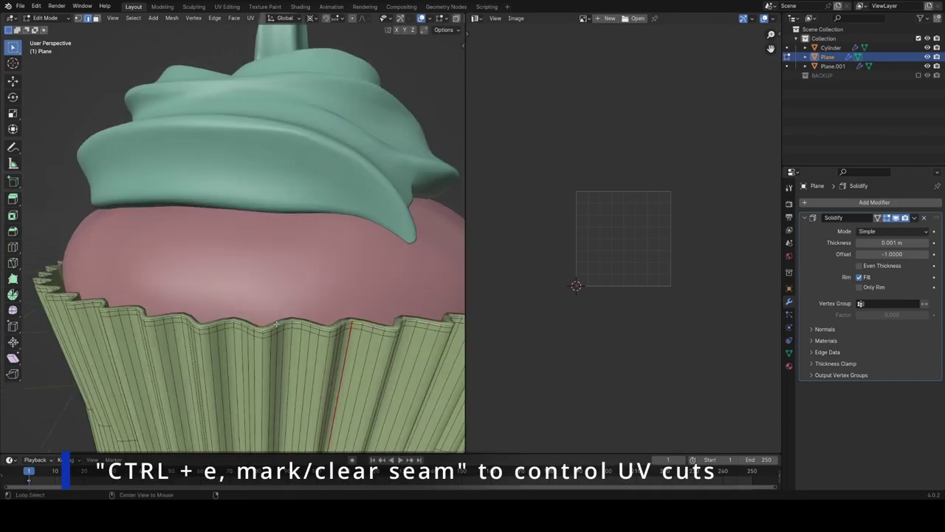
pyautogui.keyDown('alt'); pyautogui.click(276, 323); pyautogui.keyUp('alt')
pyautogui.hotkey('ctrl', 'e')
pyautogui.click(277, 325)
pyautogui.keyDown('ctrl'); pyautogui.moveTo(277, 325); pyautogui.dragTo(291, 276, button='middle'); pyautogui.keyUp('ctrl')
pyautogui.scroll(6, 275, 307)
pyautogui.keyDown('alt'); pyautogui.click(222, 331); pyautogui.keyUp('alt')
pyautogui.hotkey('ctrl', 'e')
pyautogui.click(238, 327)
# Select the whole paper mesh and unwrap its UVs
pyautogui.scroll(-6, 247, 311)
pyautogui.scroll(3, 291, 276)
pyautogui.press('a')
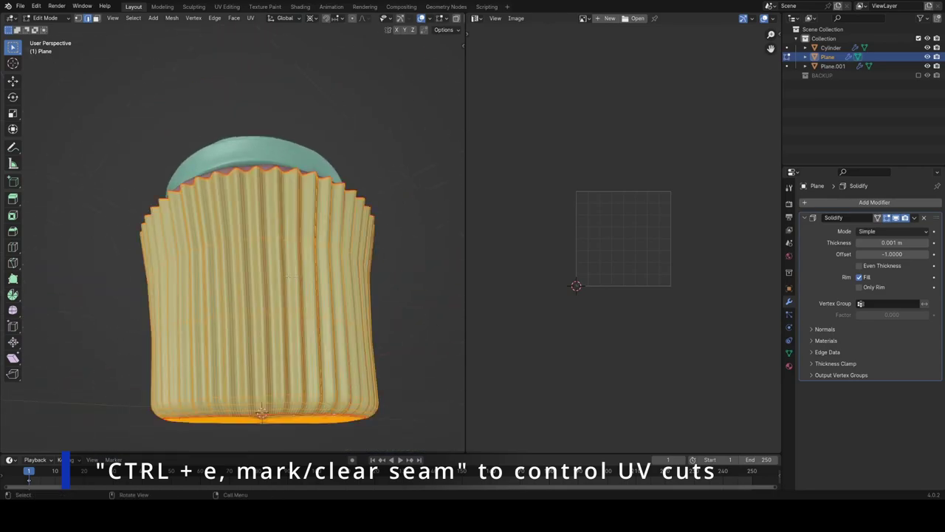
pyautogui.press('u')
pyautogui.click(289, 279)
pyautogui.scroll(5, 652, 247)
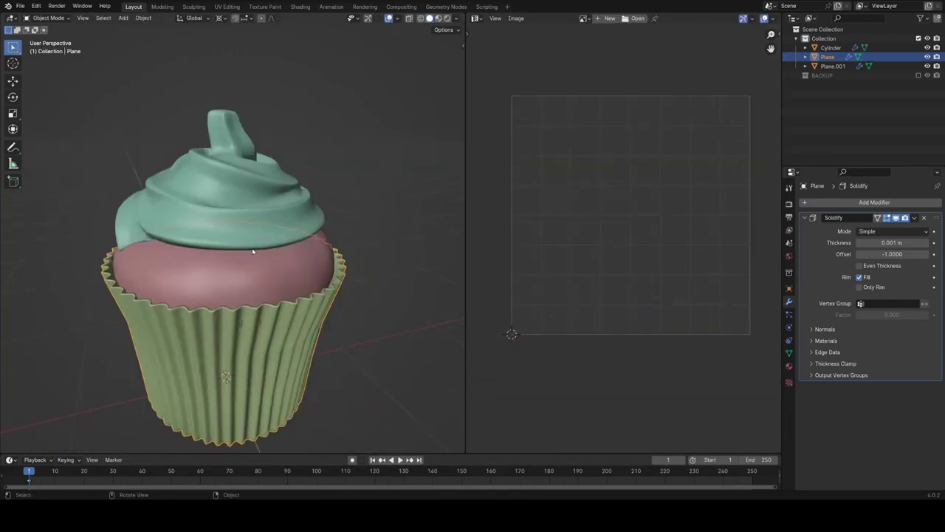
# Isolate the cupcake body in local view and open its mesh in Edit Mode with edge selection
pyautogui.click(283, 264)
pyautogui.press('Tab')
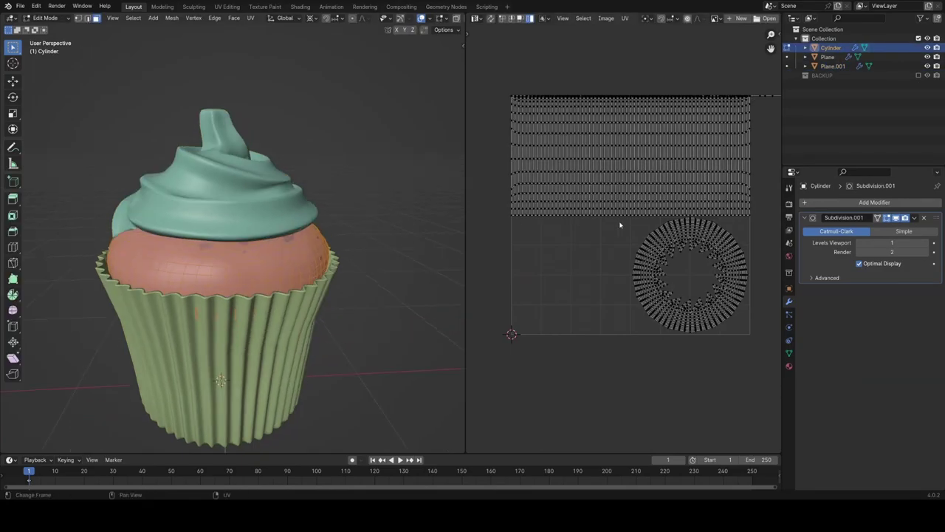
pyautogui.scroll(-1, 620, 225)
pyautogui.scroll(2, 621, 227)
pyautogui.moveTo(301, 287); pyautogui.dragTo(270, 216, button='middle')
pyautogui.press('Tab')
pyautogui.press('KP_Divide')
pyautogui.press('Tab')
pyautogui.scroll(-3, 294, 315)
pyautogui.scroll(2, 269, 215)
pyautogui.press('2')
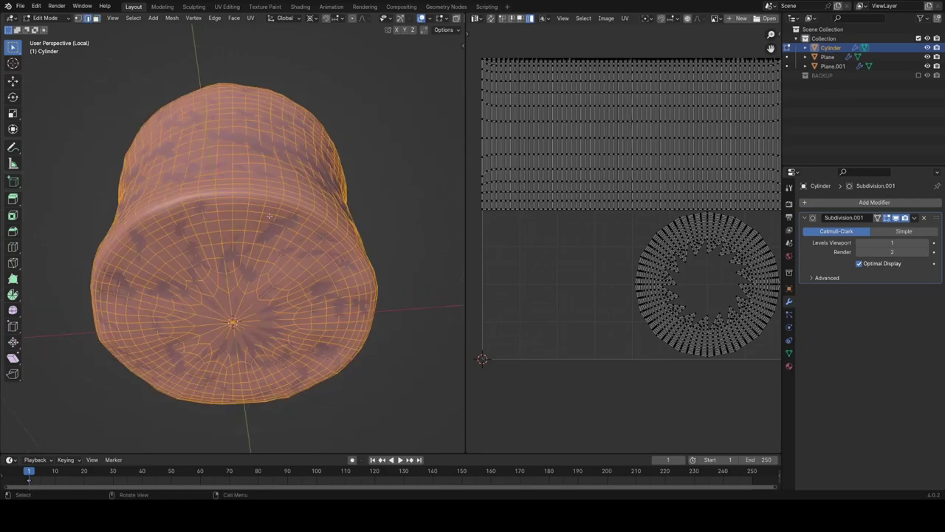
# Mark the cupcake body's bottom rim edge loop and one vertical edge loop down its side as seams
pyautogui.hotkey('alt', 'a')
pyautogui.keyDown('alt'); pyautogui.click(224, 195); pyautogui.keyUp('alt')
pyautogui.hotkey('ctrl', 'e')
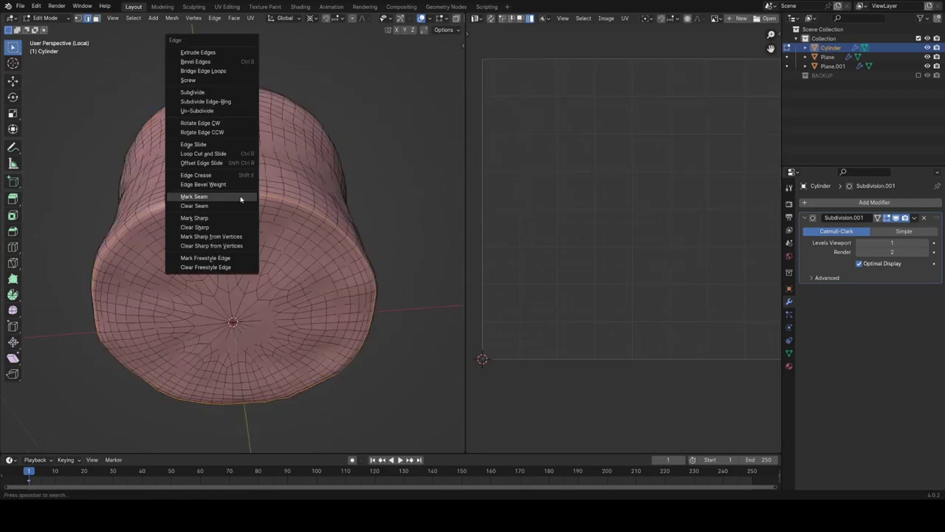
pyautogui.click(243, 197)
pyautogui.moveTo(324, 217); pyautogui.dragTo(234, 276, button='middle')
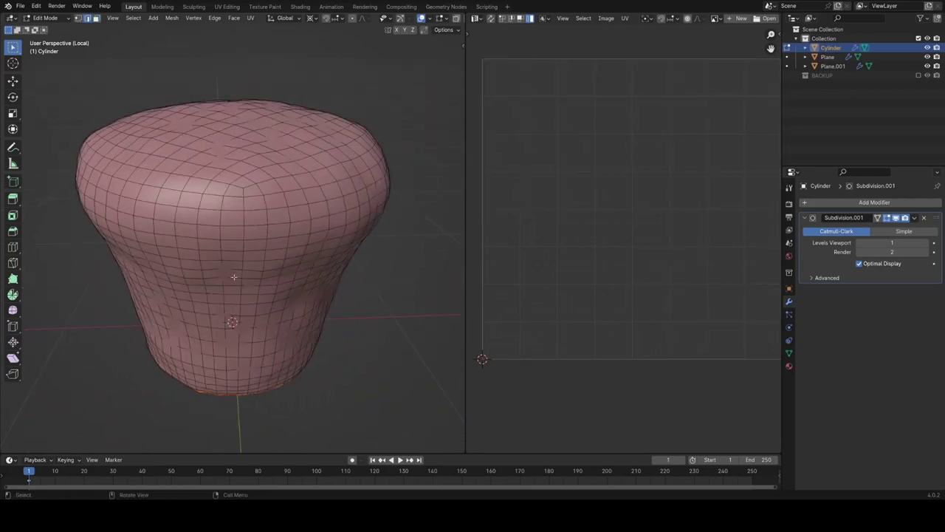
pyautogui.keyDown('alt'); pyautogui.click(240, 223); pyautogui.keyUp('alt')
pyautogui.hotkey('ctrl', 'e')
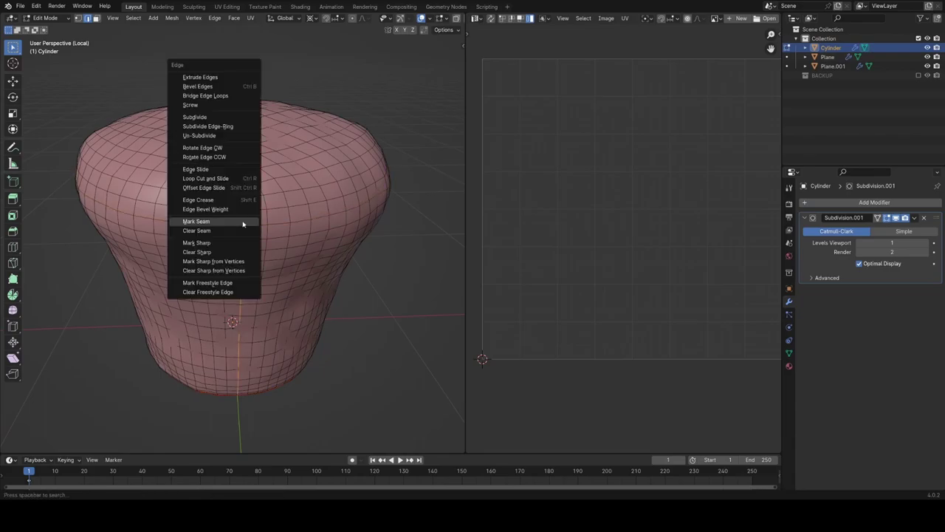
pyautogui.click(243, 224)
# Select the whole cupcake body mesh and unwrap its UVs
pyautogui.press('a')
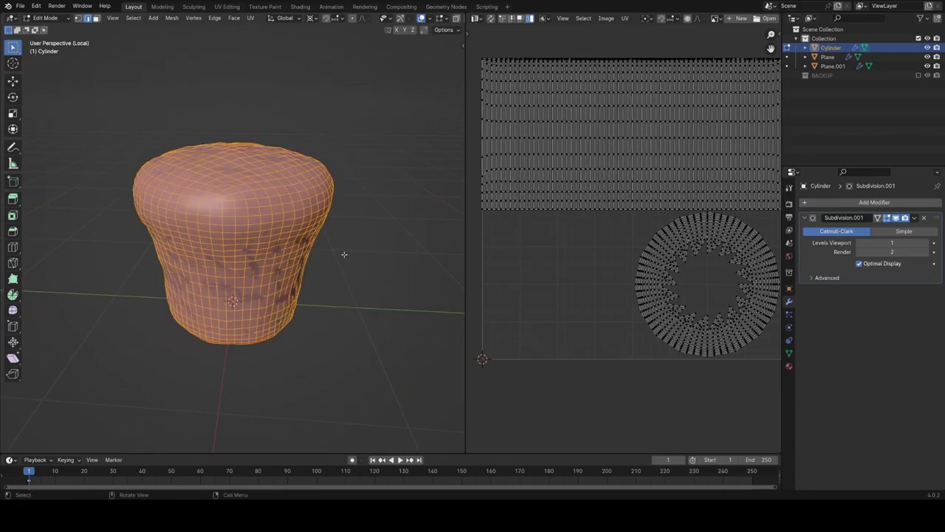
pyautogui.press('u')
pyautogui.click(299, 224)
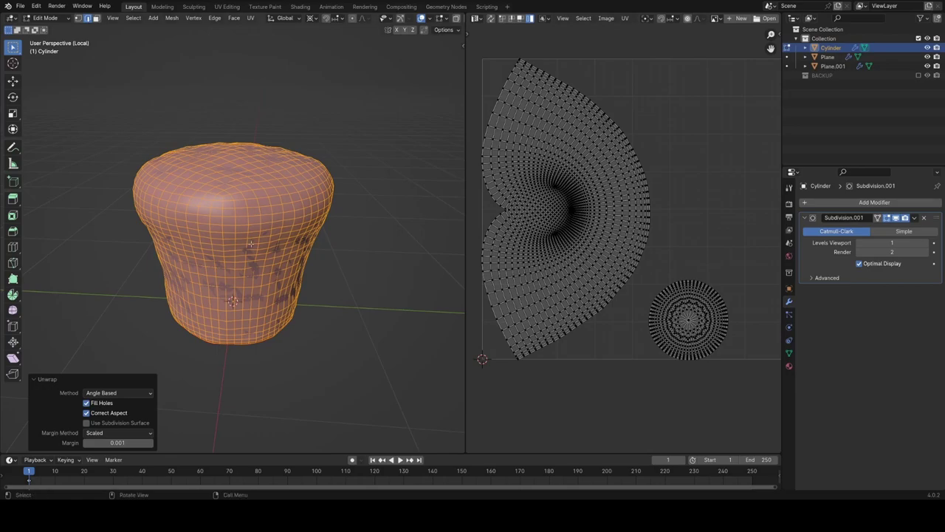
pyautogui.moveTo(250, 244); pyautogui.dragTo(177, 266, button='middle')
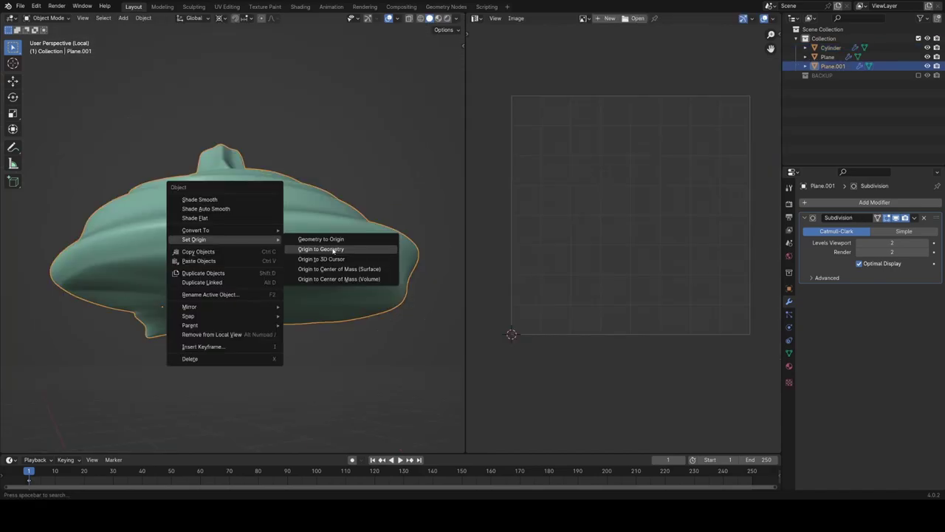
# Set the icing's origin to its geometry and open its mesh in Edit Mode
pyautogui.click(327, 246)
pyautogui.moveTo(327, 246); pyautogui.dragTo(226, 222, button='middle')
pyautogui.press('Tab')
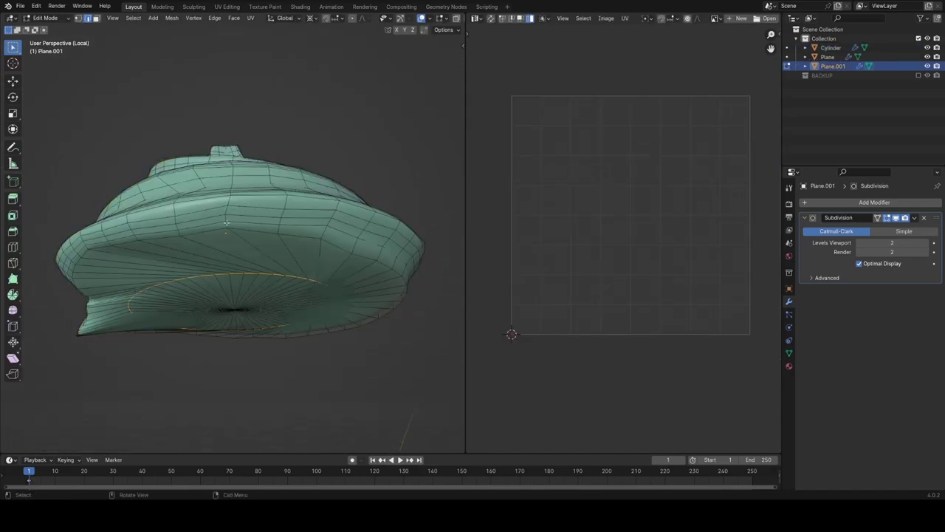
# Mark the edge loop around the icing's bottom outline as a seam
pyautogui.keyDown('alt'); pyautogui.click(174, 236); pyautogui.keyUp('alt')
pyautogui.moveTo(179, 243); pyautogui.dragTo(215, 320, button='middle')
pyautogui.hotkey('ctrl', 'e')
pyautogui.click(295, 232)
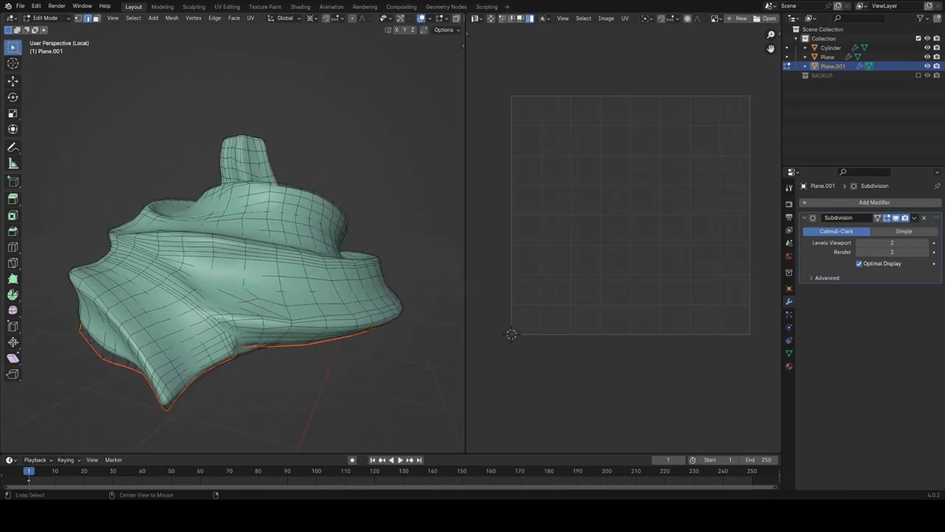
# Select the edge loop that spirals up the crease between the icing's tiers
pyautogui.keyDown('alt'); pyautogui.click(222, 239); pyautogui.keyUp('alt')
pyautogui.moveTo(213, 258); pyautogui.dragTo(326, 314, button='middle')
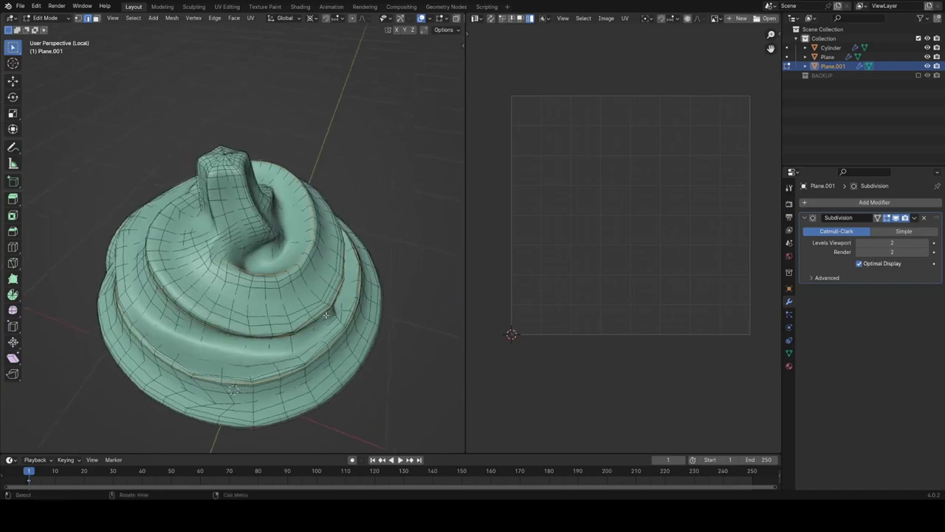
pyautogui.scroll(3, 325, 315)
pyautogui.scroll(2, 246, 227)
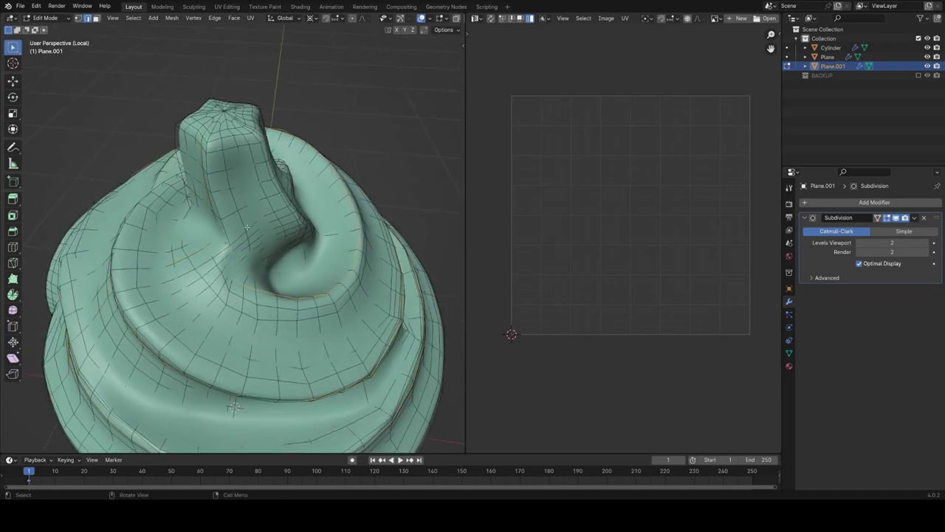
pyautogui.press('z')
pyautogui.click(257, 243)
pyautogui.press('z')
pyautogui.click(261, 253)
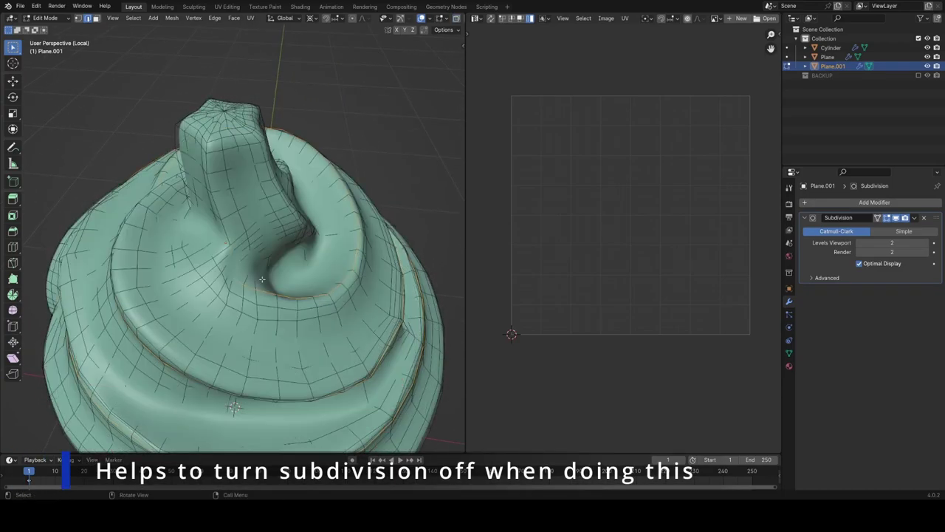
# Turn off the Subdivision modifier's viewport display, extend the spiral selection up the tip and around its top loop, and mark it as a seam
pyautogui.click(896, 218)
pyautogui.scroll(3, 213, 230)
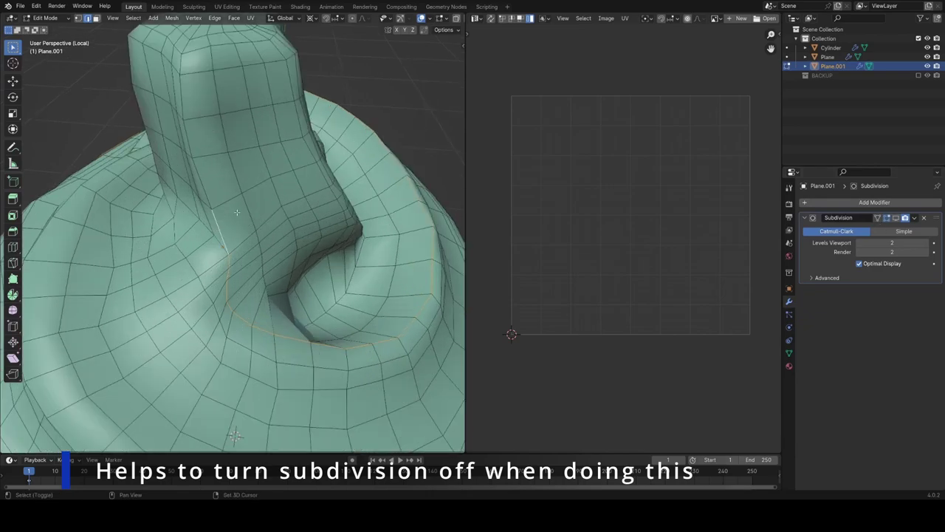
pyautogui.moveTo(237, 212); pyautogui.dragTo(248, 237, button='middle')
pyautogui.keyDown('ctrl'); pyautogui.click(232, 174); pyautogui.keyUp('ctrl')
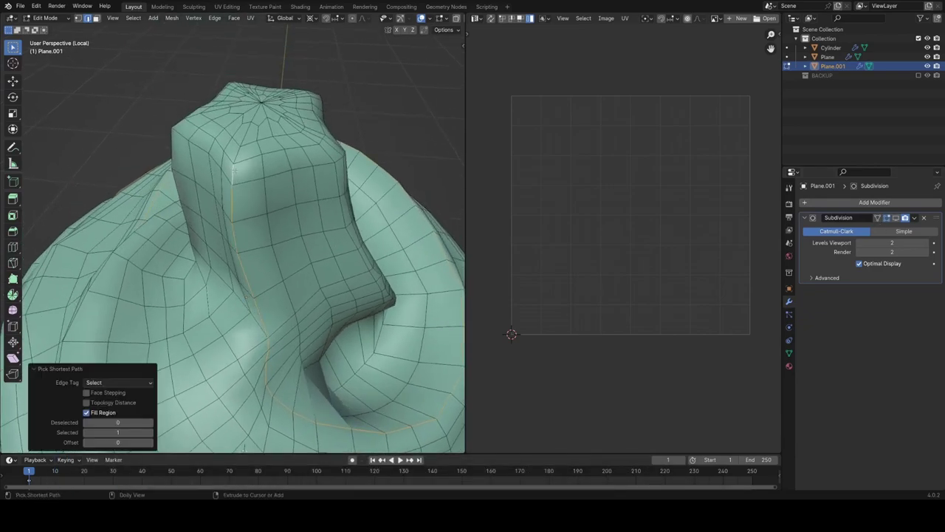
pyautogui.keyDown('alt'); pyautogui.keyDown('shift'); pyautogui.click(222, 150); pyautogui.keyUp('shift'); pyautogui.keyUp('alt')
pyautogui.moveTo(223, 153); pyautogui.dragTo(289, 196, button='middle')
pyautogui.hotkey('ctrl', 'e')
pyautogui.click(291, 196)
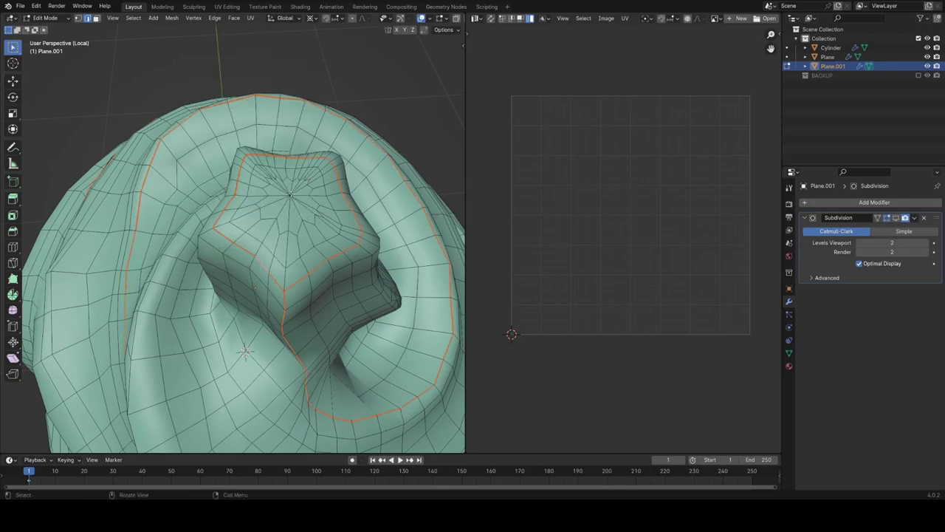
# Select the whole icing mesh and unwrap its UVs
pyautogui.moveTo(304, 248); pyautogui.dragTo(276, 186, button='middle')
pyautogui.scroll(-8, 276, 186)
pyautogui.moveTo(255, 272); pyautogui.dragTo(306, 269, button='middle')
pyautogui.press('a')
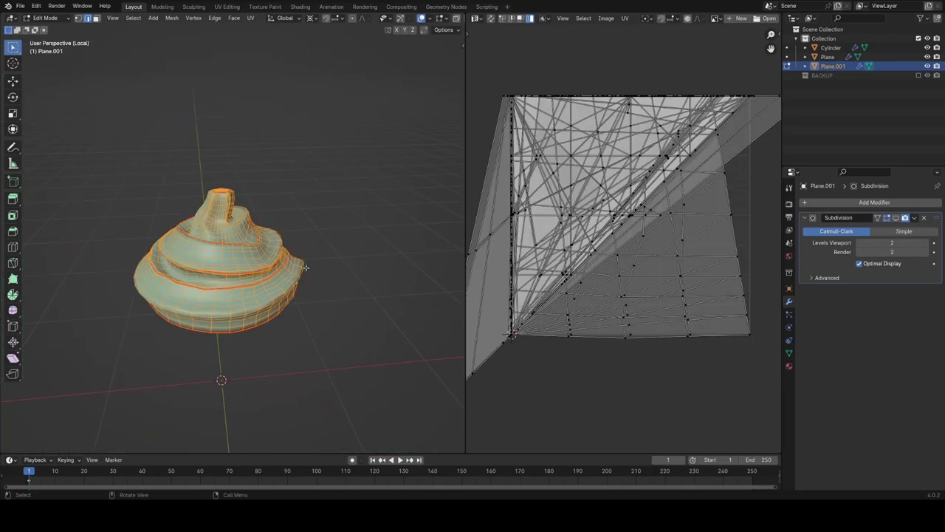
pyautogui.press('u')
pyautogui.click(260, 267)
# Examine the icing's UV islands and the swirl's seams for places that need further cuts
pyautogui.scroll(4, 563, 243)
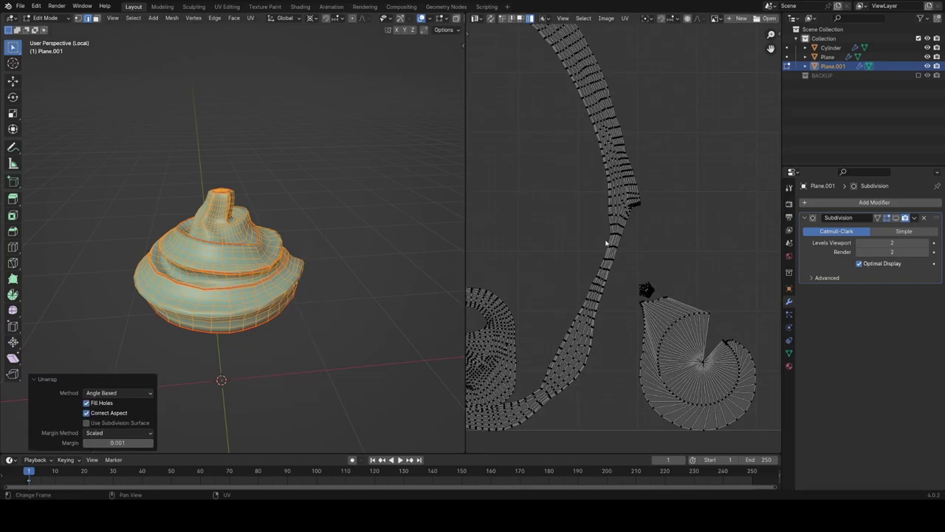
pyautogui.scroll(-2, 629, 250)
pyautogui.click(654, 227)
pyautogui.click(545, 240)
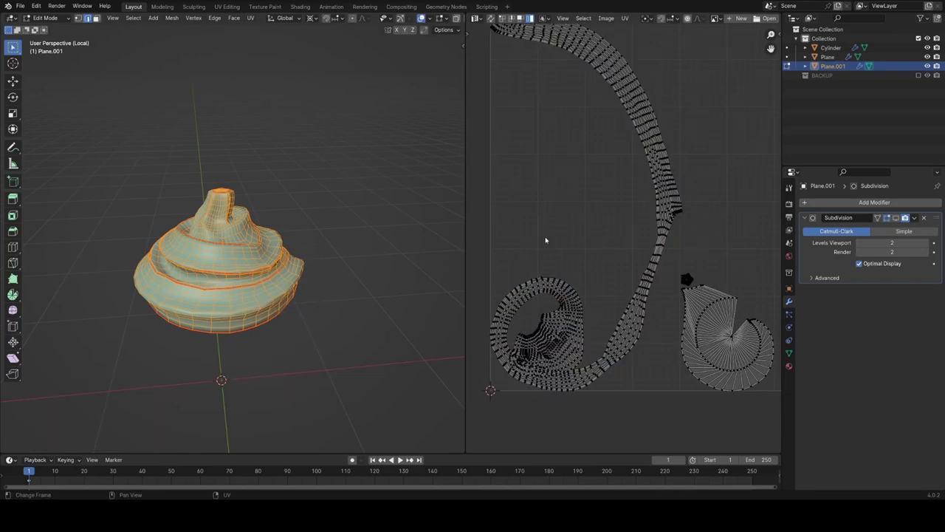
pyautogui.scroll(3, 231, 294)
pyautogui.moveTo(285, 281); pyautogui.dragTo(266, 311, button='middle')
pyautogui.scroll(-1, 614, 230)
pyautogui.scroll(2, 594, 259)
pyautogui.scroll(5, 267, 295)
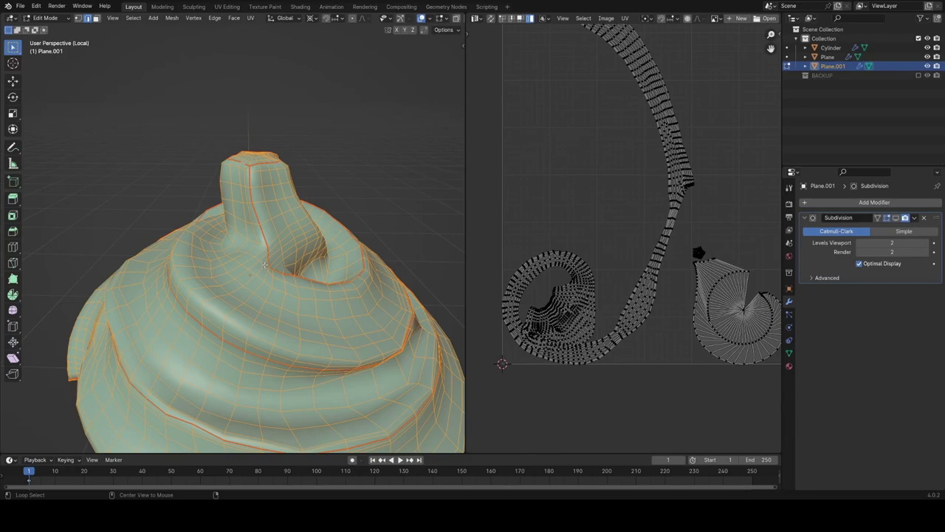
# Select edge paths running vertically across the icing's spiral tiers and mark them as seams to split the long strip
pyautogui.hotkey('alt', 'a')
pyautogui.moveTo(264, 265); pyautogui.dragTo(249, 344, button='middle')
pyautogui.keyDown('ctrl'); pyautogui.click(212, 429); pyautogui.keyUp('ctrl')
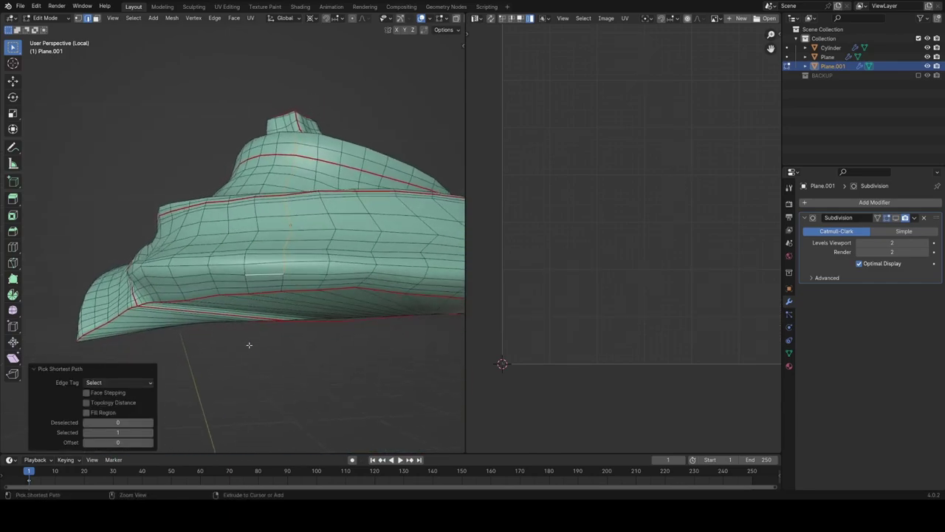
pyautogui.hotkey('ctrl', 'z')
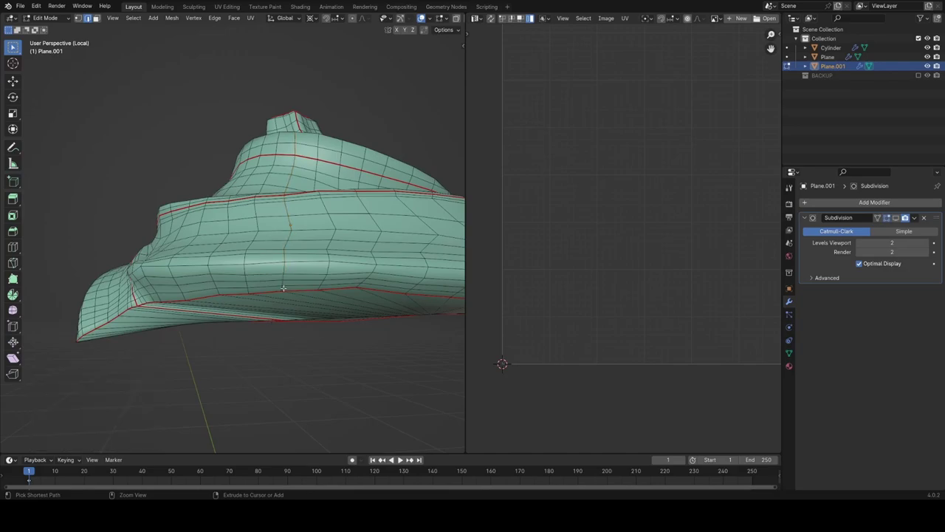
pyautogui.keyDown('ctrl'); pyautogui.click(284, 288); pyautogui.keyUp('ctrl')
pyautogui.moveTo(285, 287); pyautogui.dragTo(305, 345, button='middle')
pyautogui.hotkey('ctrl', 'e')
pyautogui.click(306, 276)
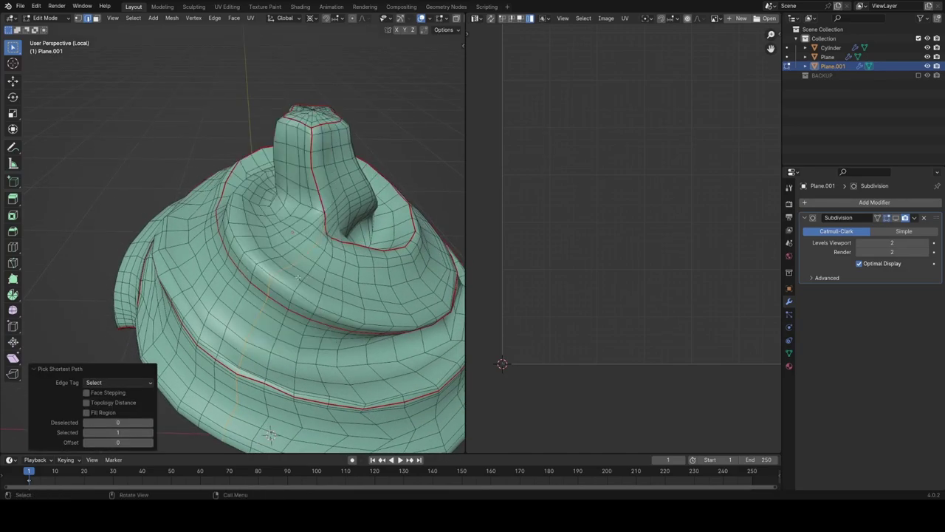
pyautogui.moveTo(298, 277)
pyautogui.mouseDown(button='middle')
pyautogui.moveTo(344, 256)
pyautogui.moveTo(278, 274)
pyautogui.moveTo(299, 264)
pyautogui.mouseUp(button='middle')
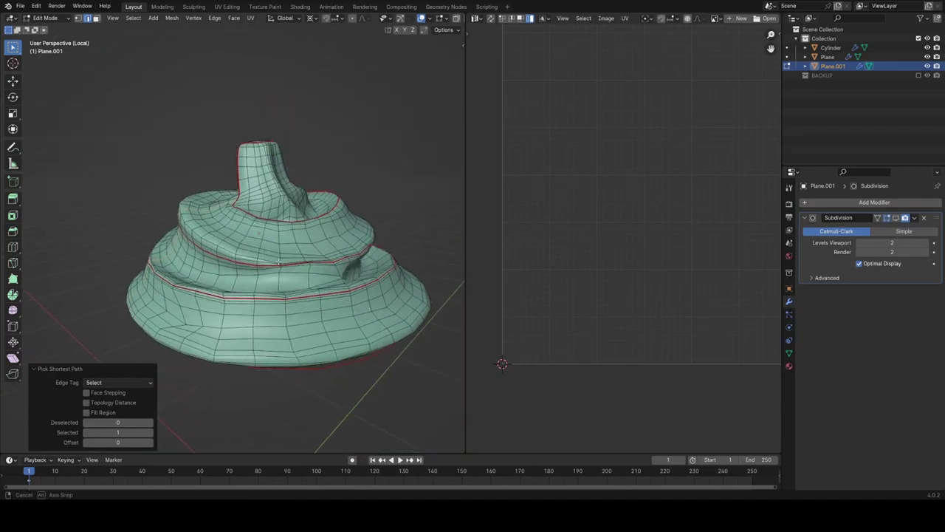
pyautogui.hotkey('ctrl', 'e')
pyautogui.click(273, 268)
# Unwrap the entire icing mesh again using the additional seams
pyautogui.press('a')
pyautogui.press('u')
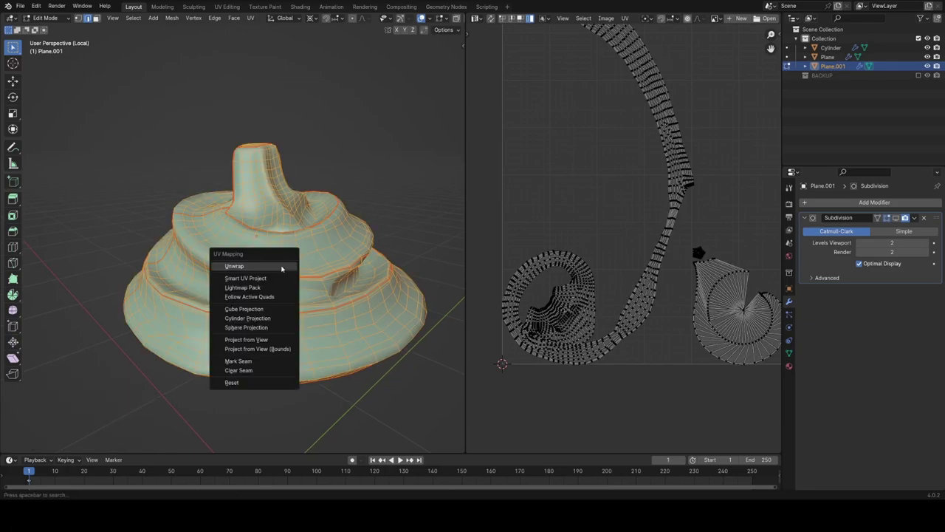
pyautogui.click(275, 265)
pyautogui.scroll(-3, 687, 212)
pyautogui.moveTo(687, 211); pyautogui.dragTo(637, 224, button='middle')
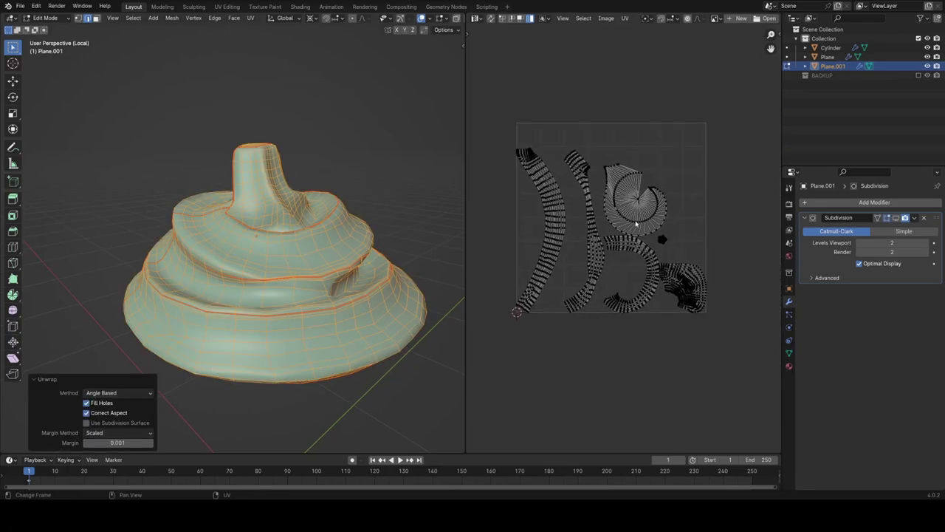
# Return the icing to Object Mode, save the file and leave local view to show the full cupcake
pyautogui.press('Tab')
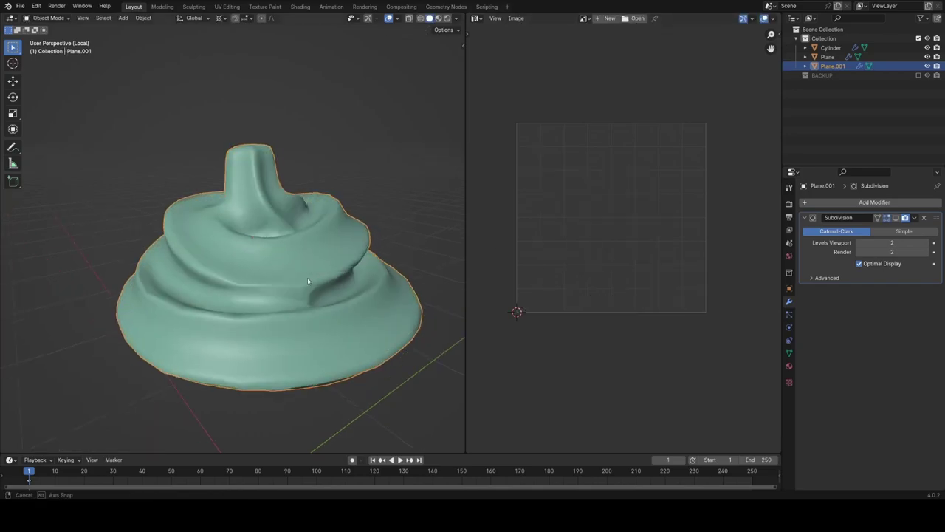
pyautogui.moveTo(307, 279); pyautogui.dragTo(293, 276, button='middle')
pyautogui.hotkey('ctrl', 's')
pyautogui.scroll(-4, 296, 277)
pyautogui.press('KP_Divide')
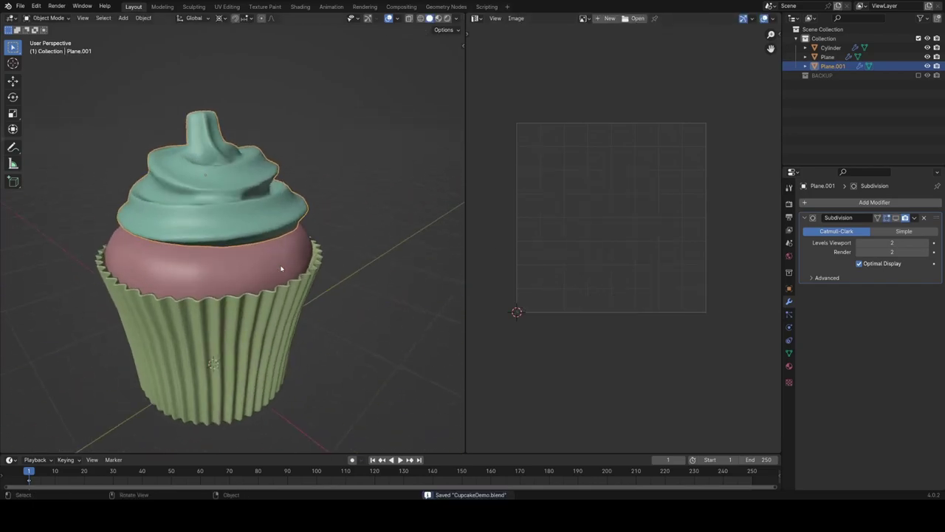
# Deselect the icing and hide the Shader Editor's sidebar
pyautogui.click(363, 242)
pyautogui.scroll(-3, 364, 241)
pyautogui.moveTo(364, 242); pyautogui.dragTo(411, 201, button='middle')
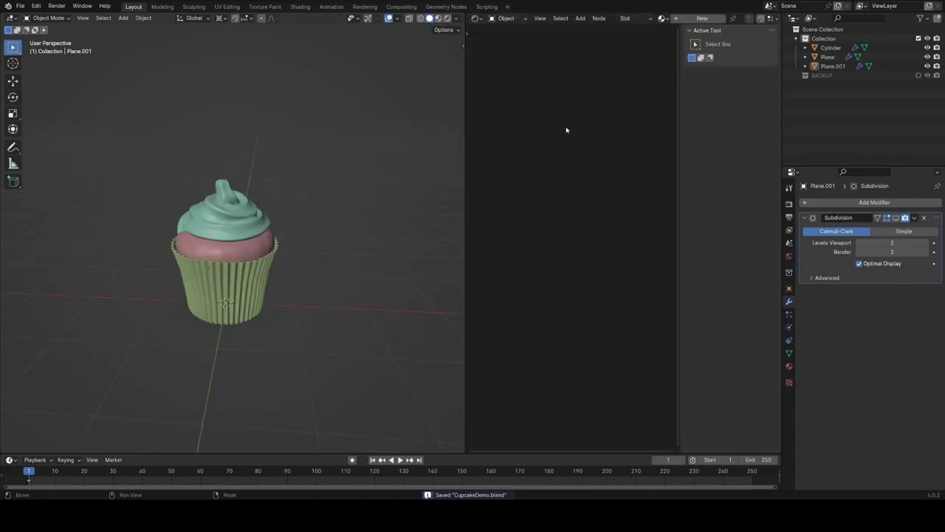
pyautogui.press('n')
# Select the icing and switch the 3D viewport to Rendered shading
pyautogui.click(265, 215)
pyautogui.moveTo(266, 215); pyautogui.dragTo(243, 208, button='middle')
pyautogui.press('z')
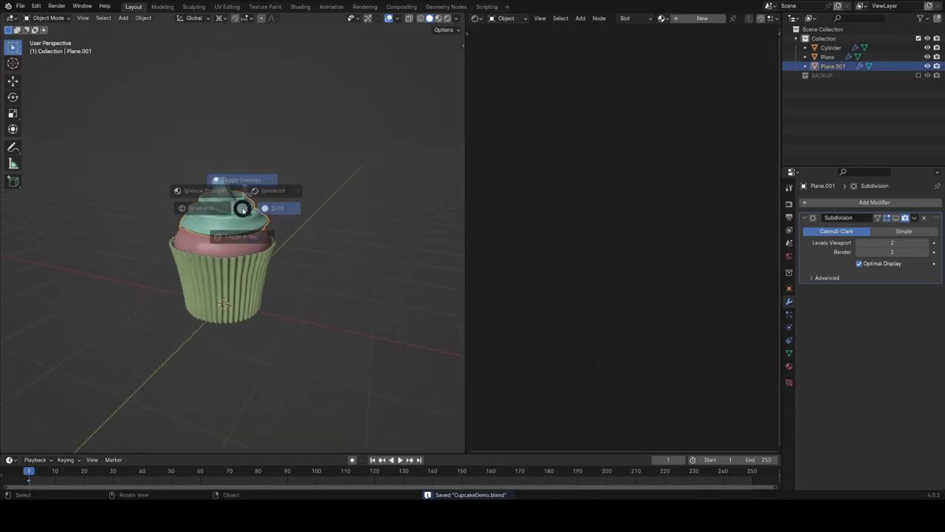
pyautogui.click(301, 175)
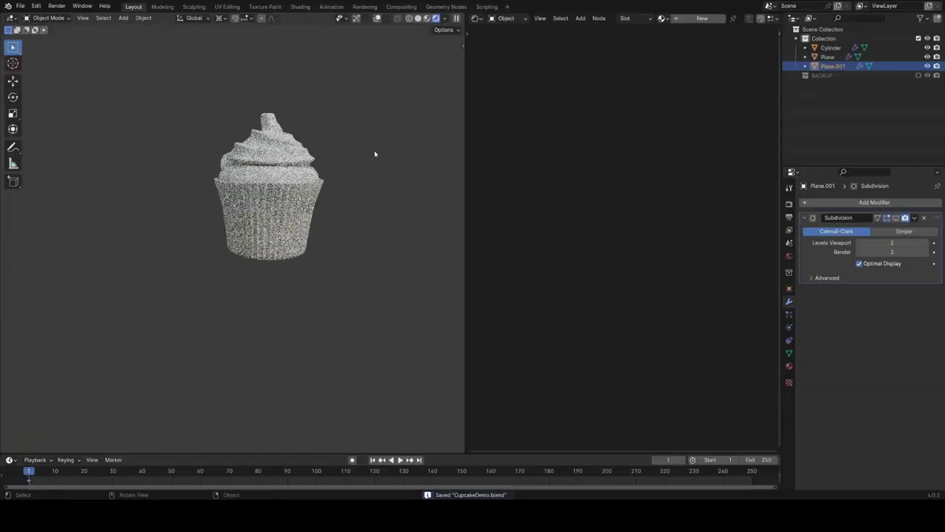
pyautogui.scroll(4, 344, 152)
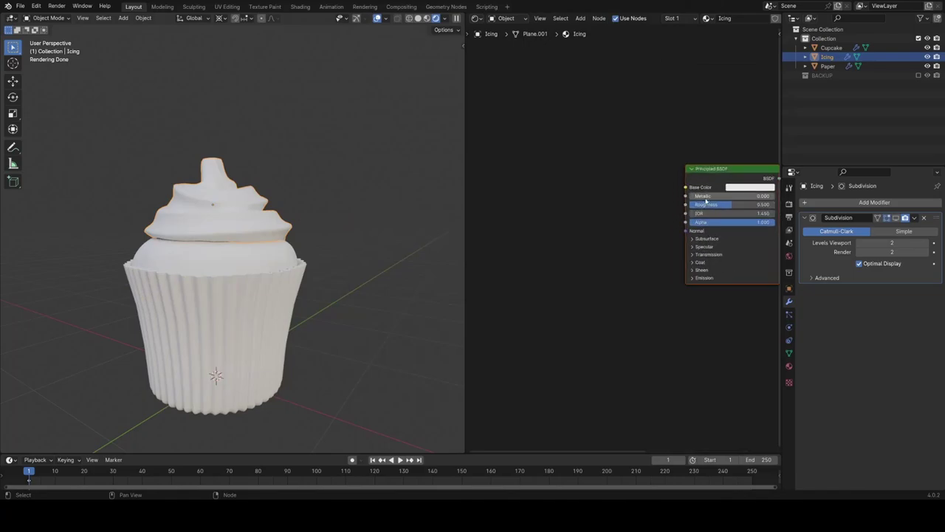
# Add a Geometry node to the Icing material and place it before the Principled BSDF node
pyautogui.scroll(3, 624, 182)
pyautogui.moveTo(625, 182); pyautogui.dragTo(572, 210, button='middle')
pyautogui.hotkey('shift', 'a')
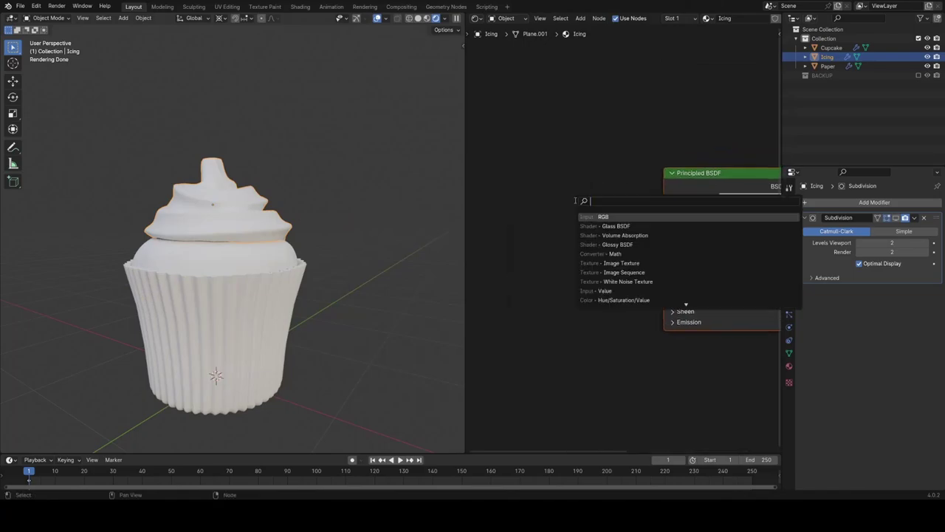
pyautogui.write('ge')
pyautogui.click(616, 217)
pyautogui.click(495, 165)
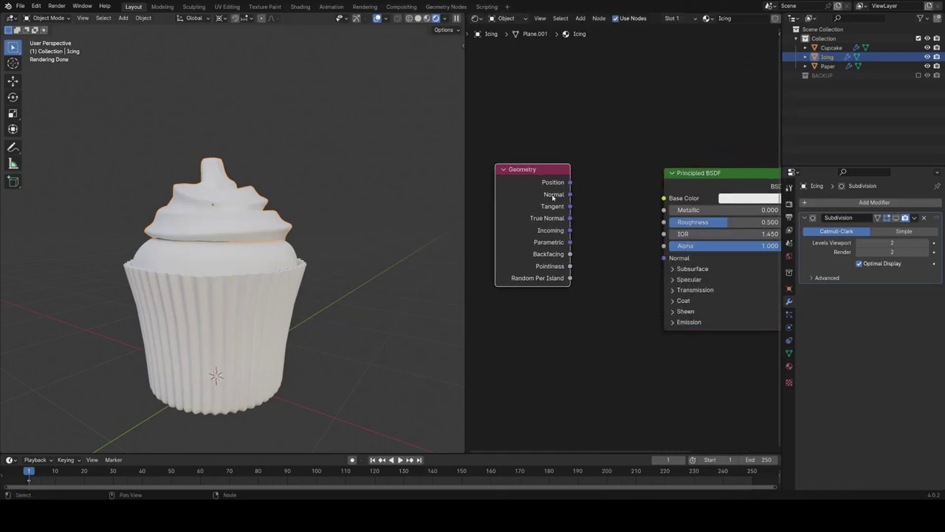
pyautogui.moveTo(552, 196); pyautogui.dragTo(602, 173, button='middle')
pyautogui.moveTo(602, 173); pyautogui.dragTo(521, 144)
# Preview the Geometry node's outputs on the icing one after another, ending on Pointiness
pyautogui.keyDown('ctrl'); pyautogui.keyDown('shift'); pyautogui.click(507, 201); pyautogui.keyUp('shift'); pyautogui.keyUp('ctrl')
pyautogui.keyDown('ctrl'); pyautogui.keyDown('shift'); pyautogui.click(506, 201); pyautogui.keyUp('shift'); pyautogui.keyUp('ctrl')
pyautogui.keyDown('ctrl'); pyautogui.keyDown('shift'); pyautogui.click(506, 201); pyautogui.keyUp('shift'); pyautogui.keyUp('ctrl')
pyautogui.keyDown('ctrl'); pyautogui.keyDown('shift'); pyautogui.click(506, 200); pyautogui.keyUp('shift'); pyautogui.keyUp('ctrl')
pyautogui.keyDown('ctrl'); pyautogui.keyDown('shift'); pyautogui.click(507, 201); pyautogui.keyUp('shift'); pyautogui.keyUp('ctrl')
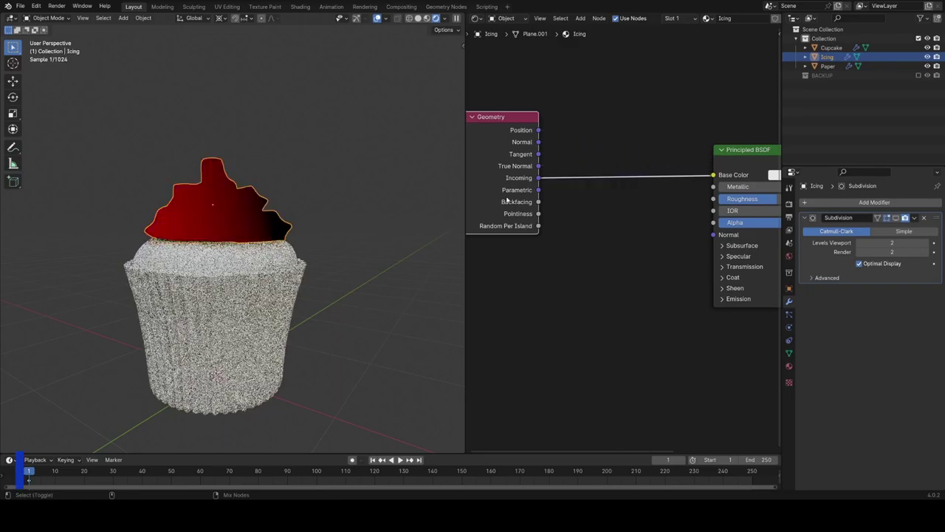
pyautogui.keyDown('ctrl'); pyautogui.keyDown('shift'); pyautogui.click(507, 201); pyautogui.keyUp('shift'); pyautogui.keyUp('ctrl')
pyautogui.keyDown('ctrl'); pyautogui.keyDown('shift'); pyautogui.click(507, 201); pyautogui.keyUp('shift'); pyautogui.keyUp('ctrl')
pyautogui.keyDown('ctrl'); pyautogui.keyDown('shift'); pyautogui.click(507, 201); pyautogui.keyUp('shift'); pyautogui.keyUp('ctrl')
pyautogui.scroll(6, 332, 229)
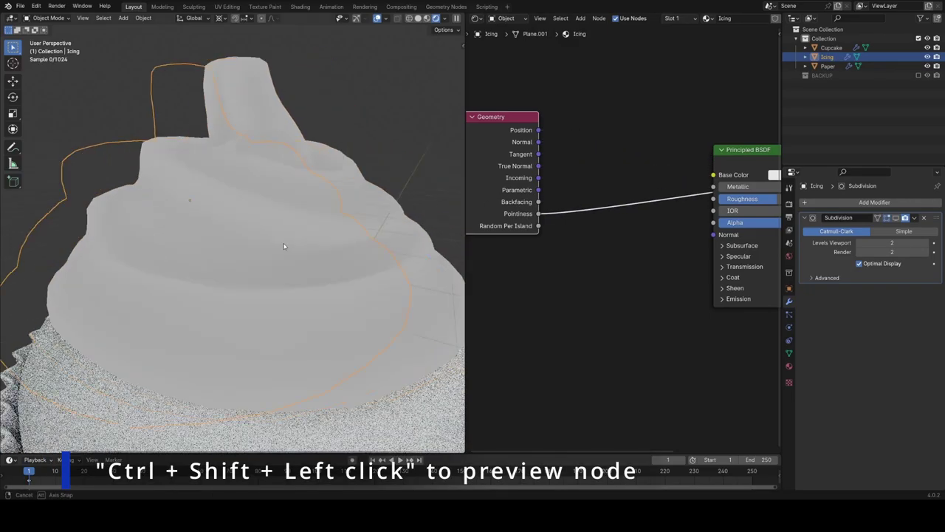
pyautogui.scroll(-2, 332, 228)
pyautogui.scroll(-1, 629, 187)
# Insert a Color Ramp node on the link between the Geometry node's Pointiness output and the Principled BSDF's Base Color
pyautogui.hotkey('shift', 'a')
pyautogui.write('ram')
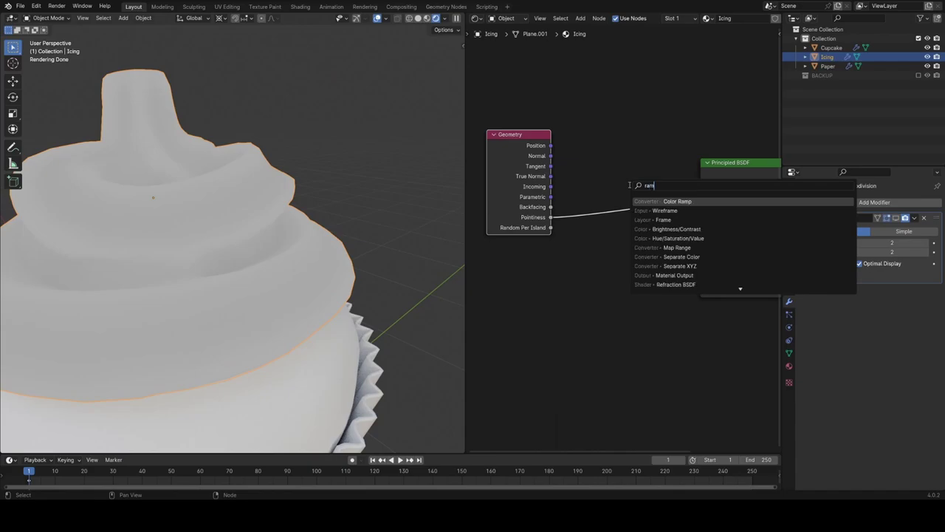
pyautogui.press('Return')
pyautogui.click(600, 199)
pyautogui.moveTo(600, 199); pyautogui.dragTo(681, 189, button='middle')
pyautogui.moveTo(682, 189); pyautogui.dragTo(662, 155)
# Hide the Geometry node's unused outputs and move it and the Color Ramp node lower in the graph
pyautogui.click(601, 164)
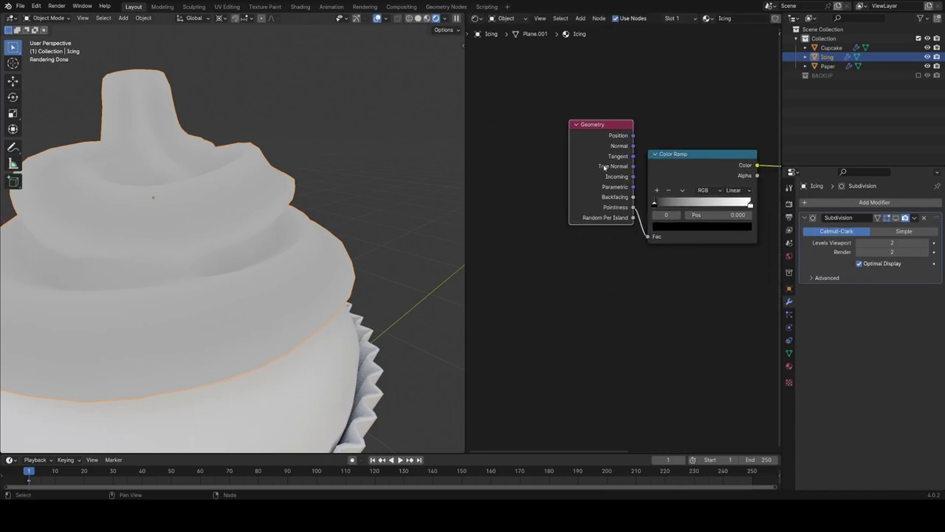
pyautogui.hotkey('ctrl', 'h')
pyautogui.moveTo(609, 140); pyautogui.dragTo(599, 234)
pyautogui.moveTo(663, 174); pyautogui.dragTo(651, 236)
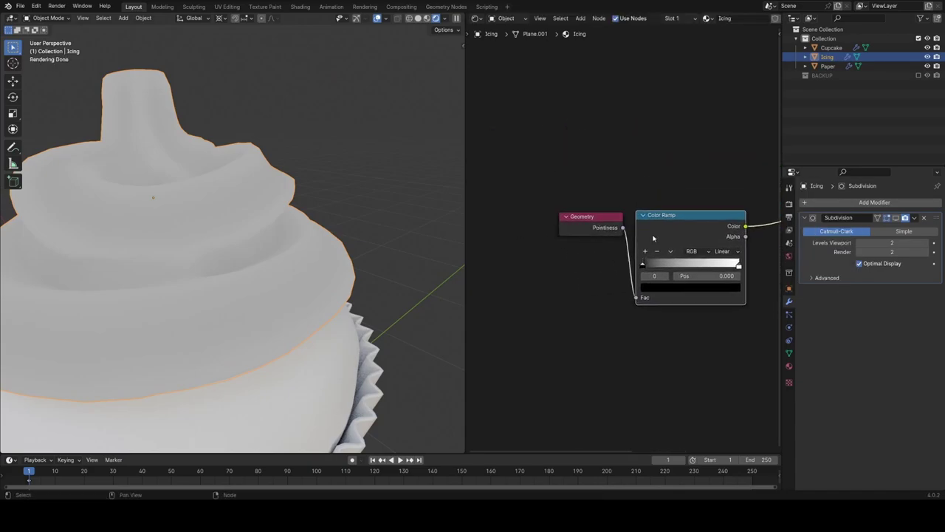
# Reposition the Geometry and Color Ramp nodes together and tighten the ramp's stops around the middle, with the first stop at 0.494
pyautogui.moveTo(565, 180); pyautogui.dragTo(716, 260)
pyautogui.press('g')
pyautogui.click(603, 208)
pyautogui.click(663, 237)
pyautogui.moveTo(543, 207); pyautogui.dragTo(584, 209)
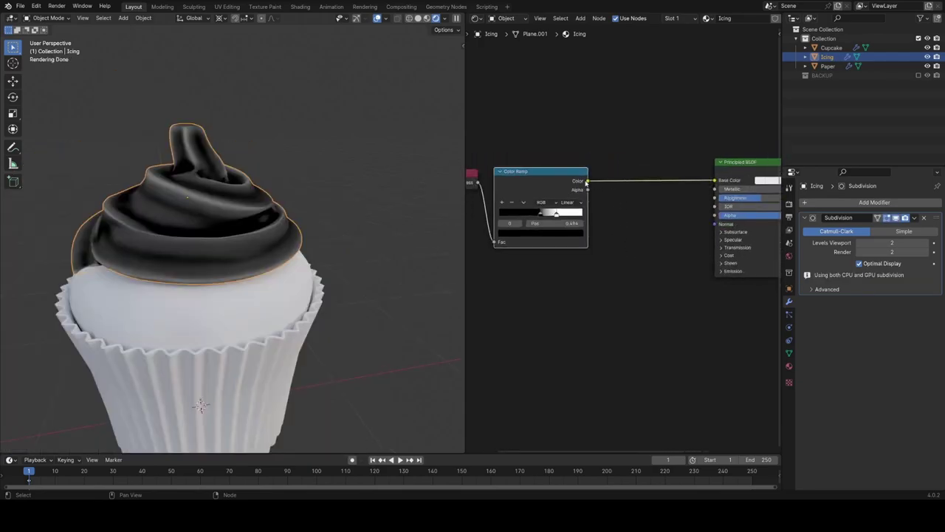
# Add a color Mix node with the Color Ramp driving its Factor, and feed its Result into the Principled BSDF's Base Color
pyautogui.moveTo(587, 181); pyautogui.dragTo(656, 198)
pyautogui.write('mi')
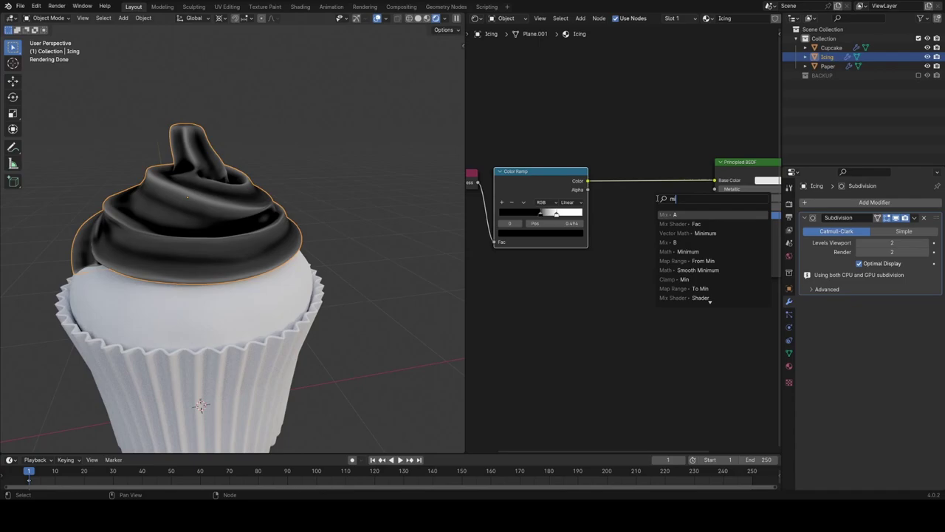
pyautogui.write('x fa')
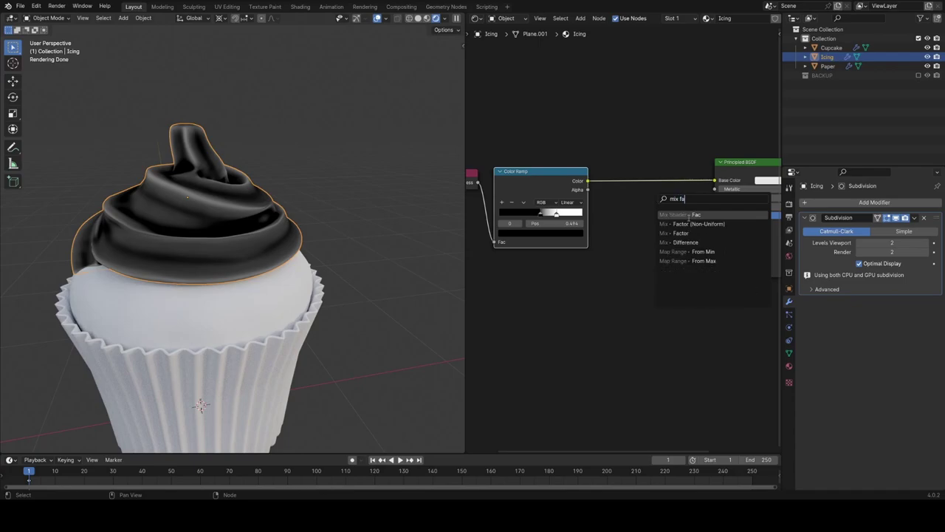
pyautogui.click(681, 233)
pyautogui.click(679, 203)
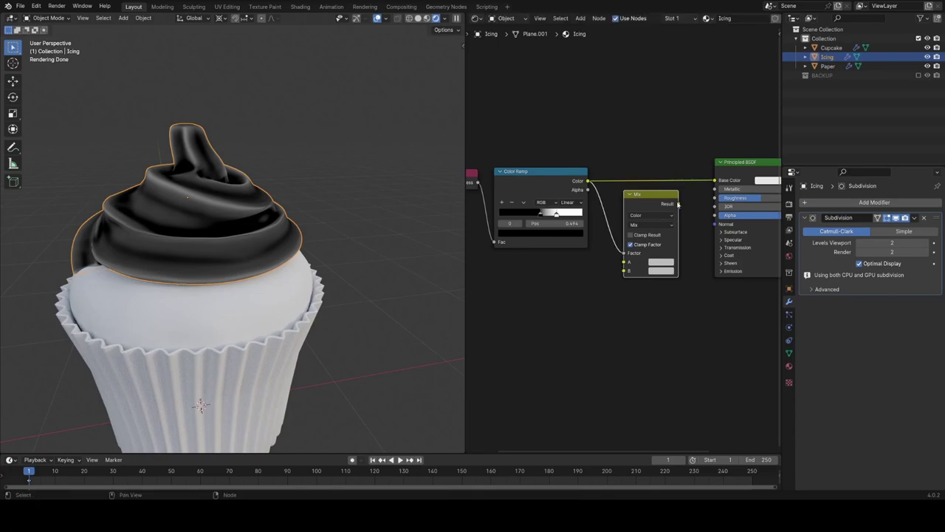
pyautogui.moveTo(678, 205); pyautogui.dragTo(655, 173)
pyautogui.click(729, 171)
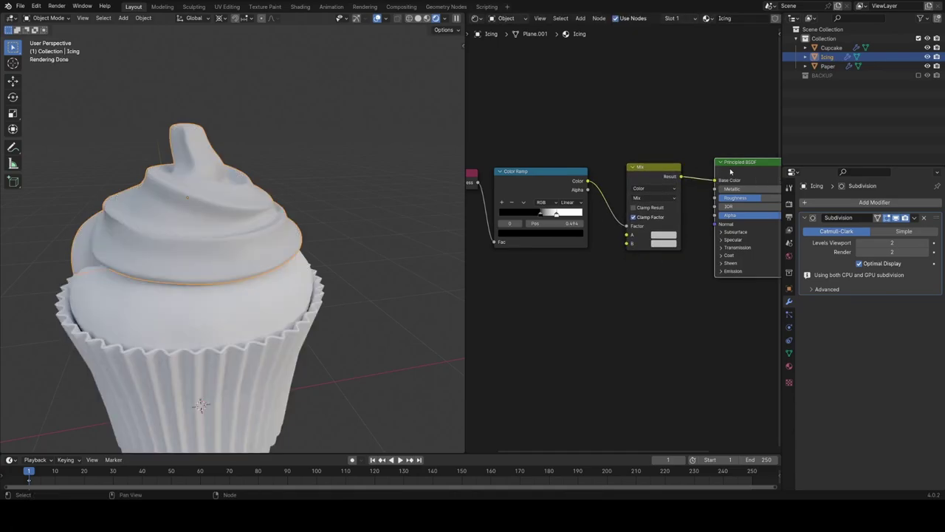
# Set the Mix node's color A to a chocolate brown
pyautogui.scroll(2, 668, 234)
pyautogui.click(672, 235)
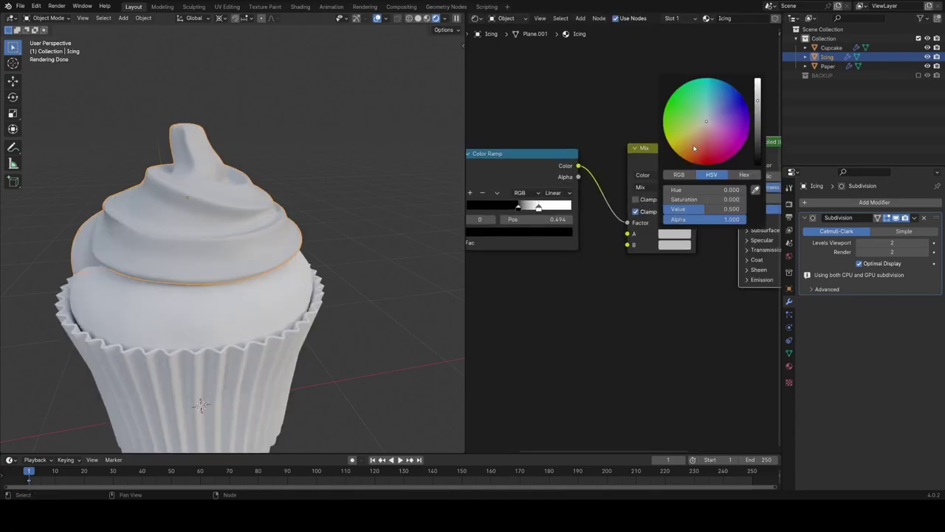
pyautogui.click(694, 148)
pyautogui.keyDown('ctrl'); pyautogui.scroll(-9, 695, 150); pyautogui.keyUp('ctrl')
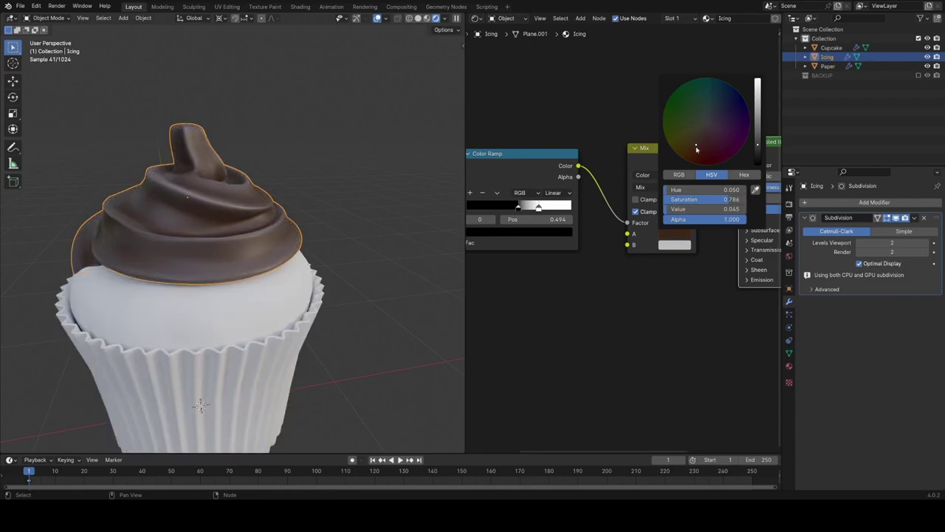
pyautogui.keyDown('ctrl'); pyautogui.scroll(4, 696, 149); pyautogui.keyUp('ctrl')
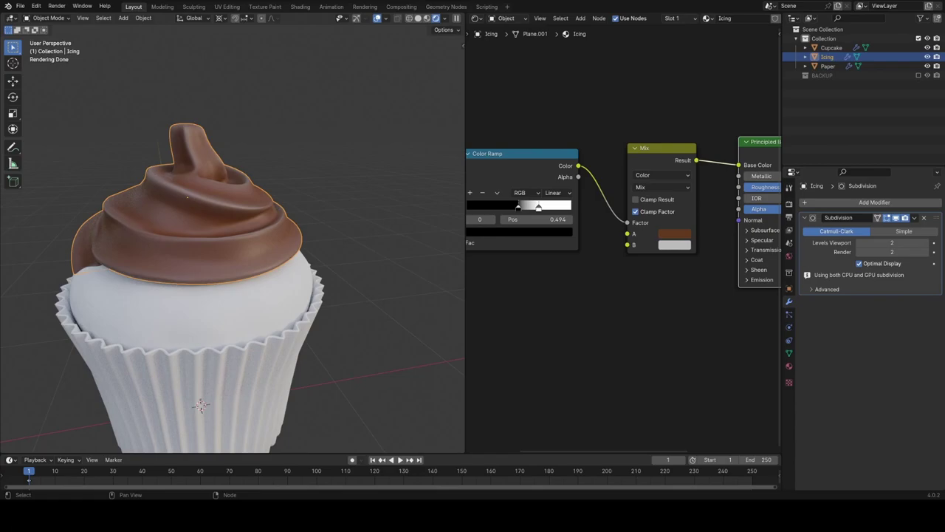
# Copy the Mix node's color A to color B and adjust B to a lighter, less saturated tan
pyautogui.scroll(3, 660, 228)
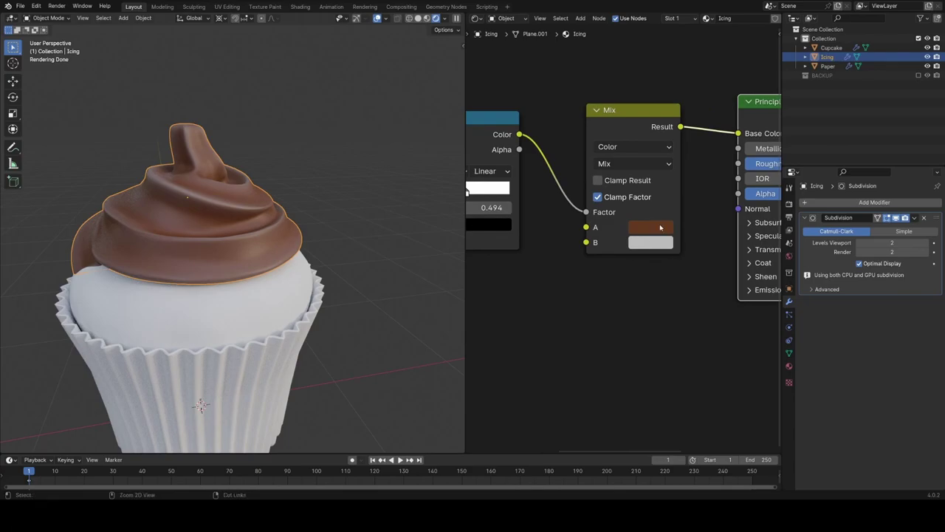
pyautogui.moveTo(660, 227); pyautogui.dragTo(654, 243)
pyautogui.click(654, 243)
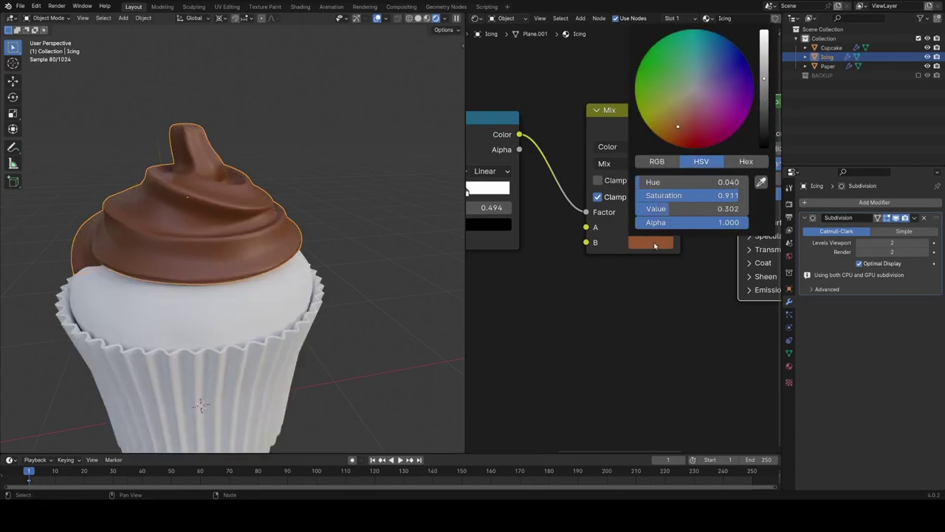
pyautogui.moveTo(739, 195); pyautogui.dragTo(708, 195)
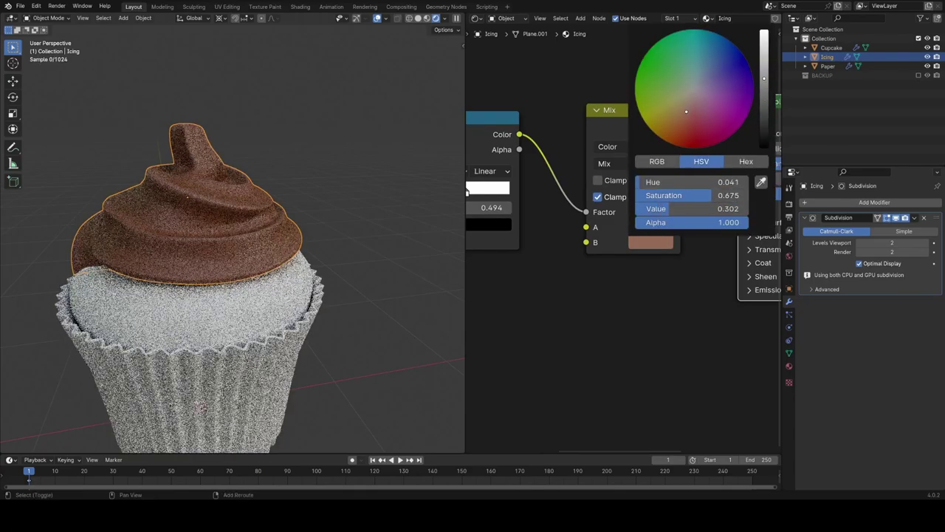
pyautogui.moveTo(680, 107); pyautogui.dragTo(678, 112)
pyautogui.scroll(7, 721, 110)
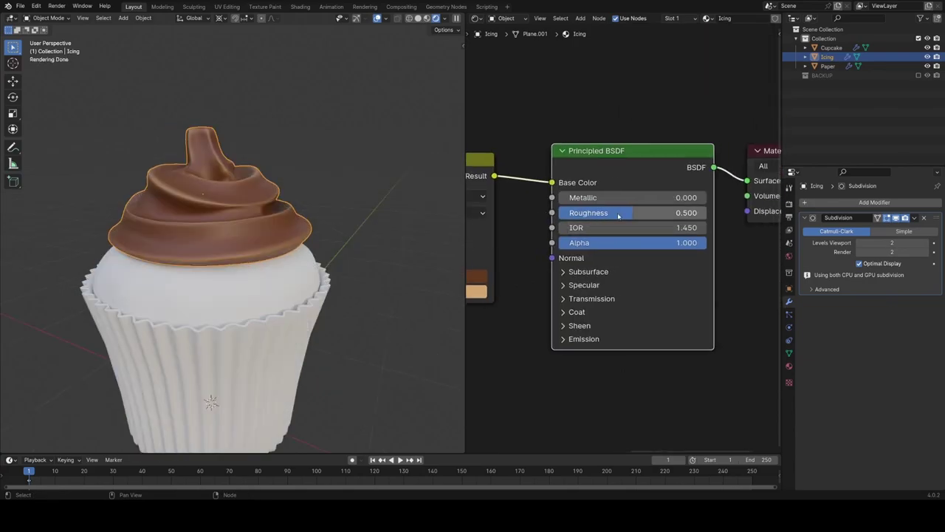
# Set the icing's Principled BSDF Roughness to 0.580
pyautogui.moveTo(618, 214); pyautogui.dragTo(669, 213)
pyautogui.moveTo(296, 238); pyautogui.dragTo(344, 267, button='middle')
pyautogui.scroll(1, 322, 242)
# Fine-tune the Mix node's brown color A with a slight shift of its hue and saturation
pyautogui.moveTo(573, 256); pyautogui.dragTo(632, 233, button='middle')
pyautogui.scroll(3, 632, 233)
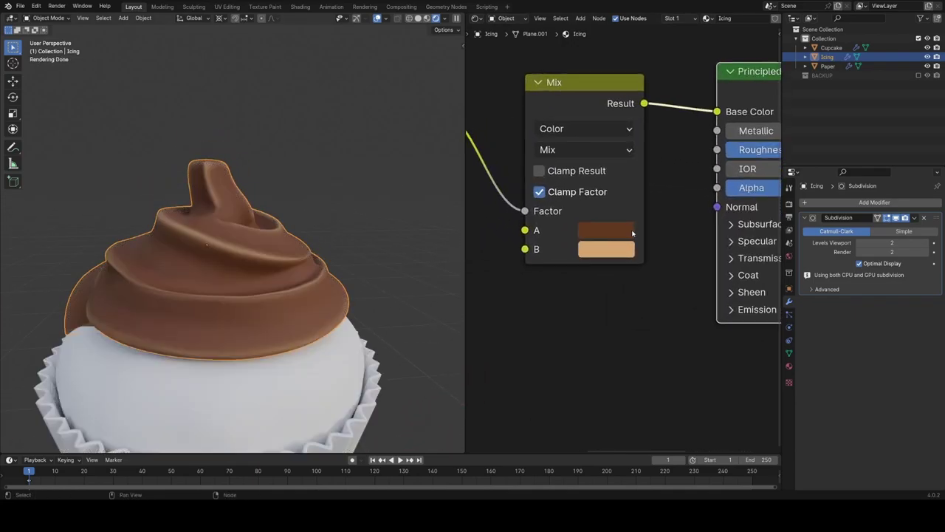
pyautogui.click(621, 229)
pyautogui.keyDown('shift'); pyautogui.moveTo(669, 385); pyautogui.dragTo(639, 358); pyautogui.keyUp('shift')
pyautogui.scroll(-2, 665, 353)
pyautogui.scroll(3, 665, 350)
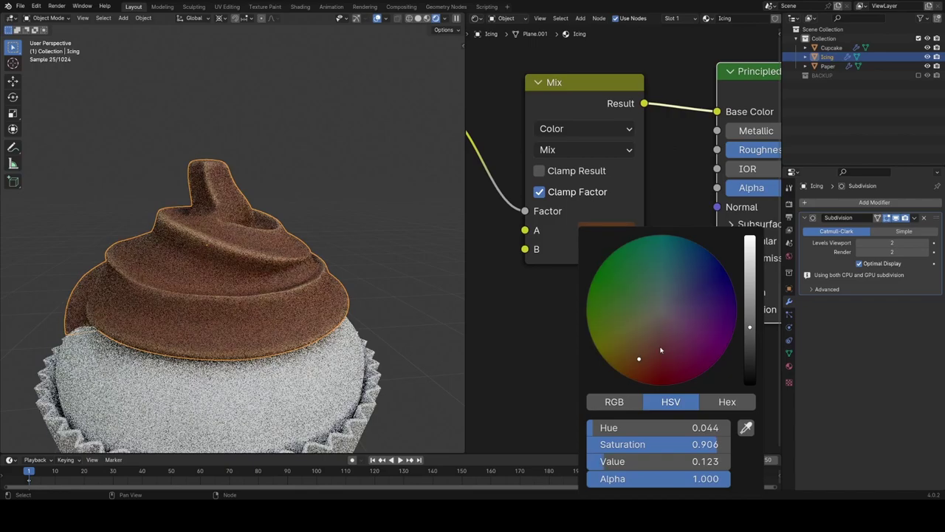
pyautogui.moveTo(643, 357); pyautogui.dragTo(642, 357)
pyautogui.scroll(-4, 280, 288)
# Set the Subsurface Weight of the icing's Principled BSDF to 0.702
pyautogui.moveTo(273, 288); pyautogui.dragTo(317, 312, button='middle')
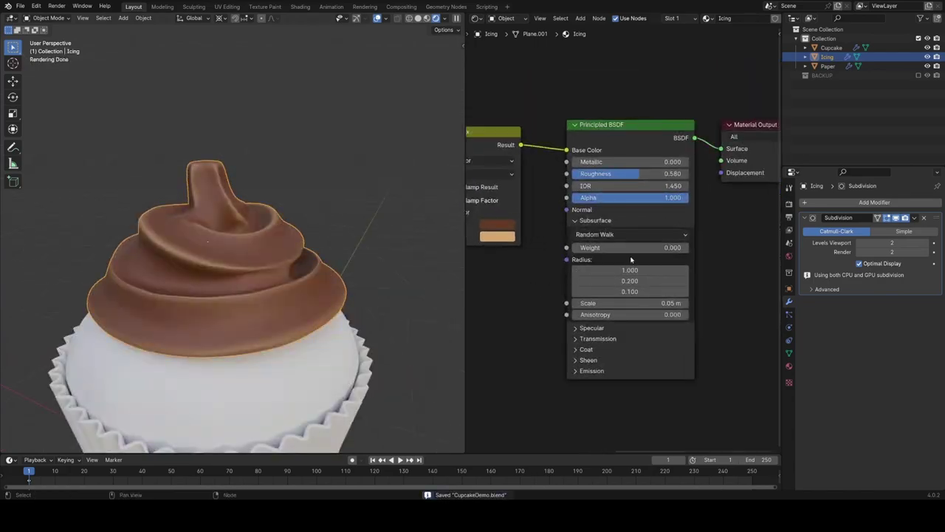
pyautogui.moveTo(629, 276); pyautogui.dragTo(612, 249, button='middle')
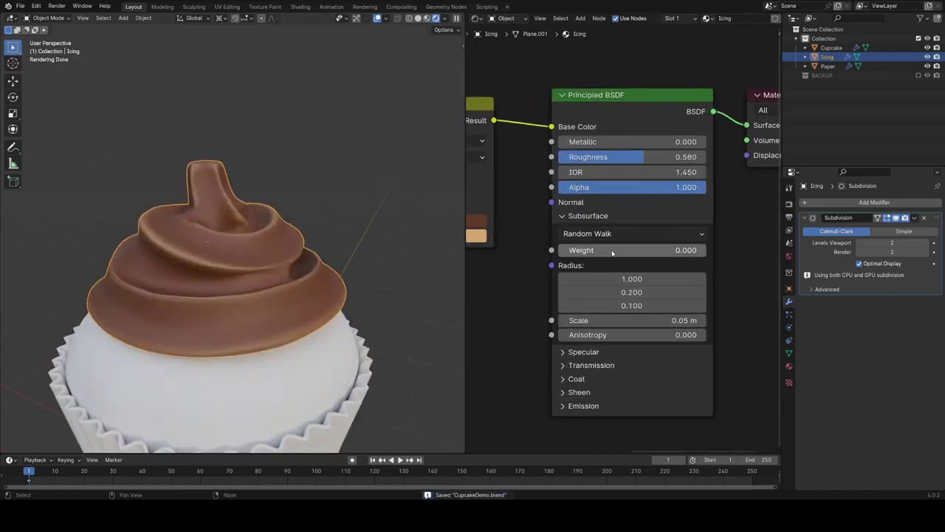
pyautogui.moveTo(612, 250); pyautogui.dragTo(667, 250)
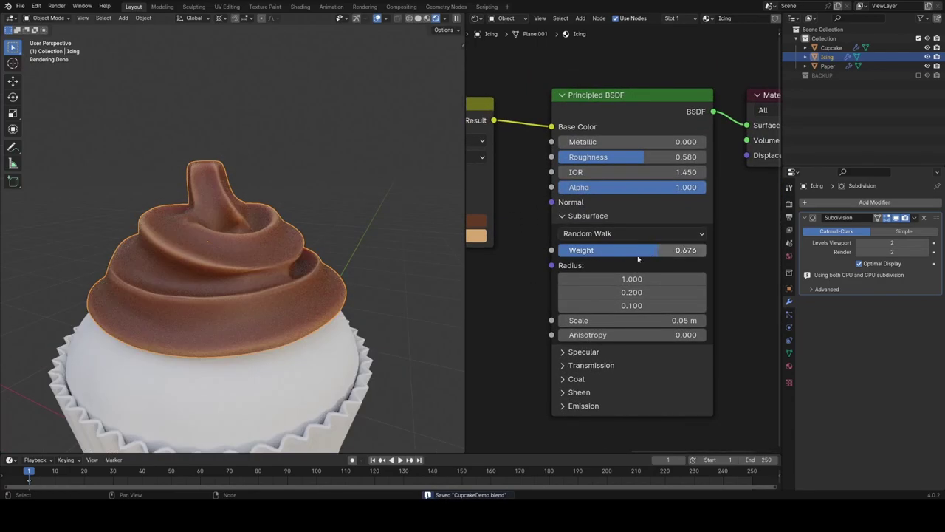
pyautogui.moveTo(304, 294); pyautogui.dragTo(393, 285, button='middle')
pyautogui.moveTo(306, 293); pyautogui.dragTo(387, 286, button='middle')
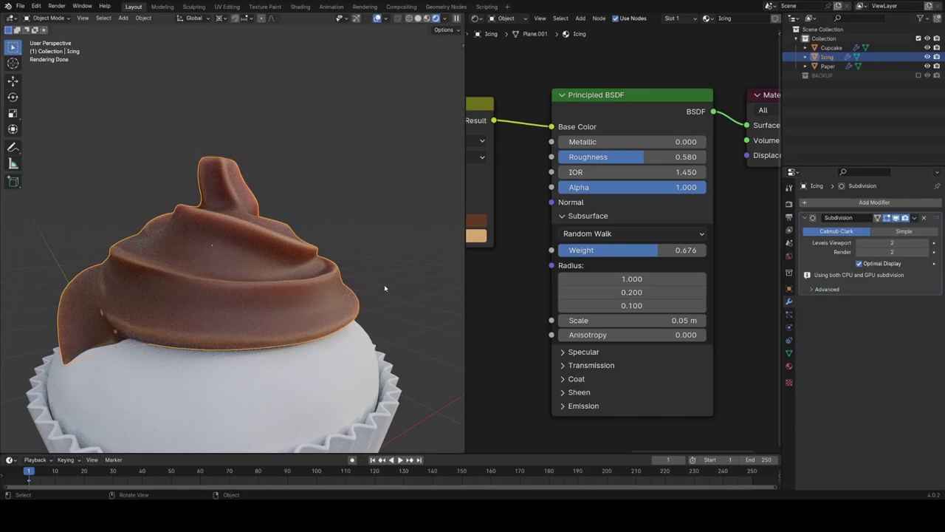
pyautogui.moveTo(647, 251)
pyautogui.mouseDown()
pyautogui.moveTo(690, 250)
pyautogui.moveTo(662, 249)
pyautogui.mouseUp()
# Examine the icing's subsurface look from several angles and distances, and save the file
pyautogui.scroll(-5, 330, 255)
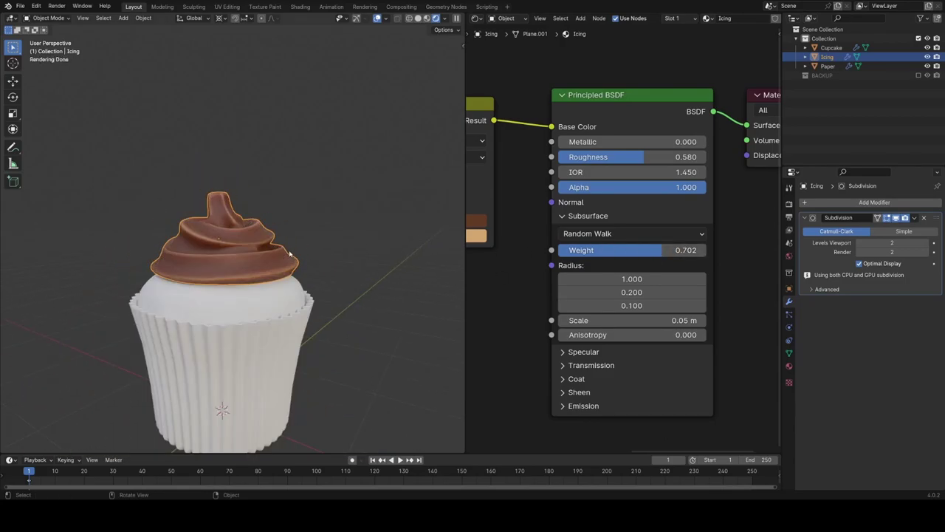
pyautogui.scroll(5, 334, 259)
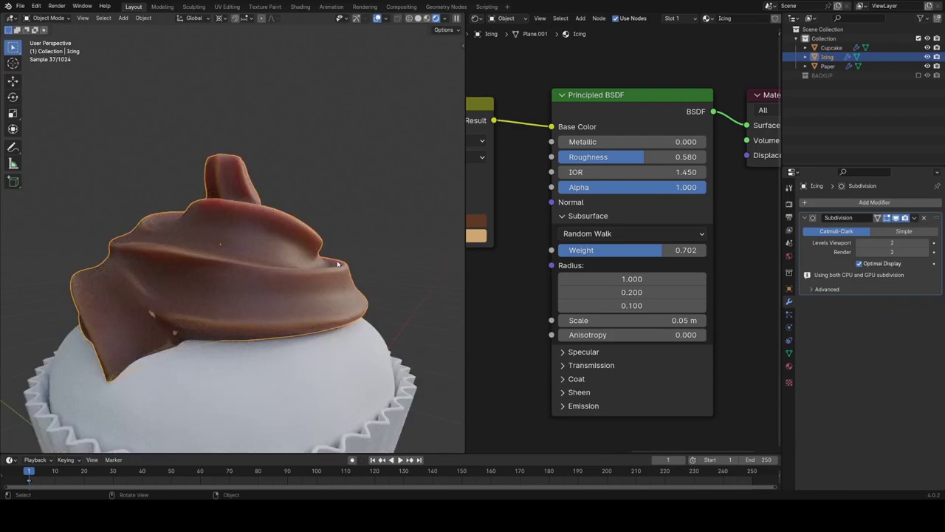
pyautogui.scroll(-5, 334, 260)
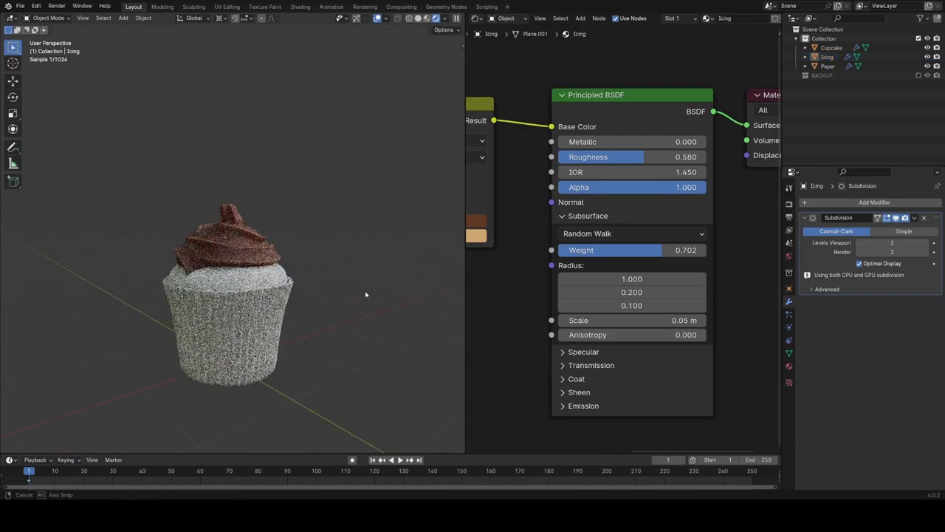
pyautogui.hotkey('ctrl', 's')
pyautogui.scroll(2, 323, 291)
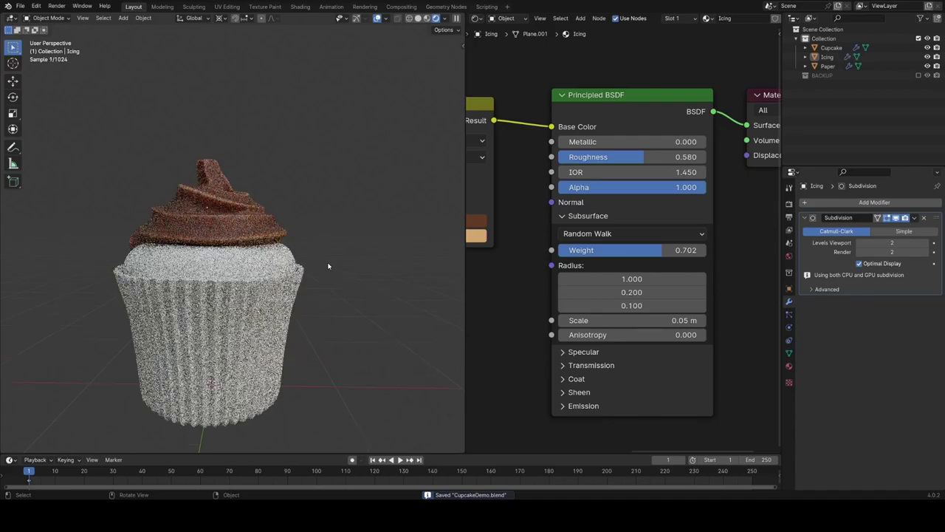
pyautogui.moveTo(347, 226); pyautogui.dragTo(262, 255, button='middle')
pyautogui.scroll(4, 262, 254)
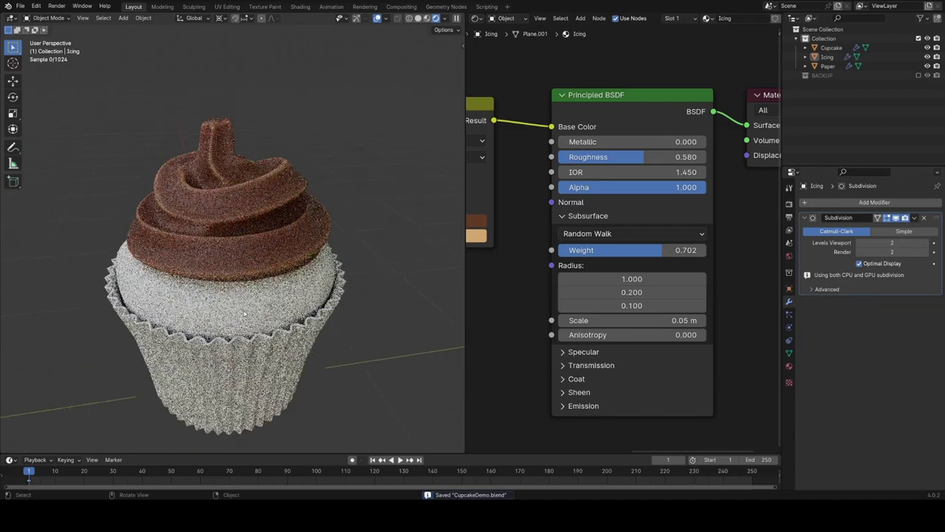
# Add a Voronoi Texture node to the Icing material below the Color Ramp and preview its Distance output on the icing
pyautogui.click(261, 255)
pyautogui.moveTo(528, 275); pyautogui.dragTo(713, 214, button='middle')
pyautogui.scroll(-3, 713, 214)
pyautogui.hotkey('shift', 'a')
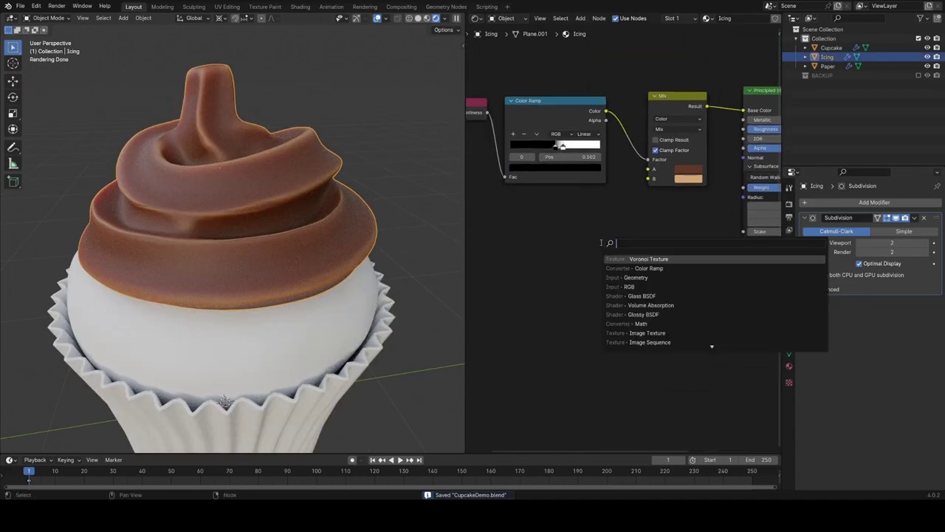
pyautogui.write('voronoi')
pyautogui.press('Return')
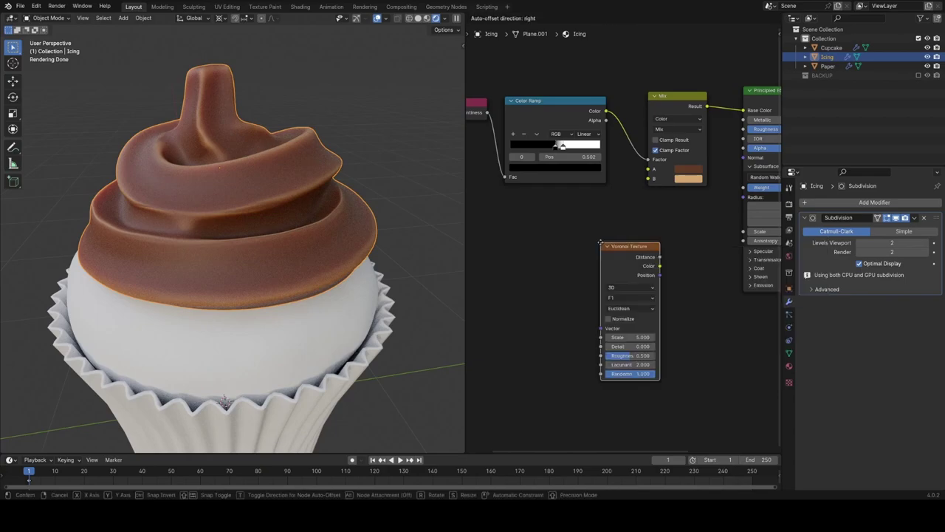
pyautogui.click(510, 225)
pyautogui.moveTo(566, 241); pyautogui.dragTo(743, 157)
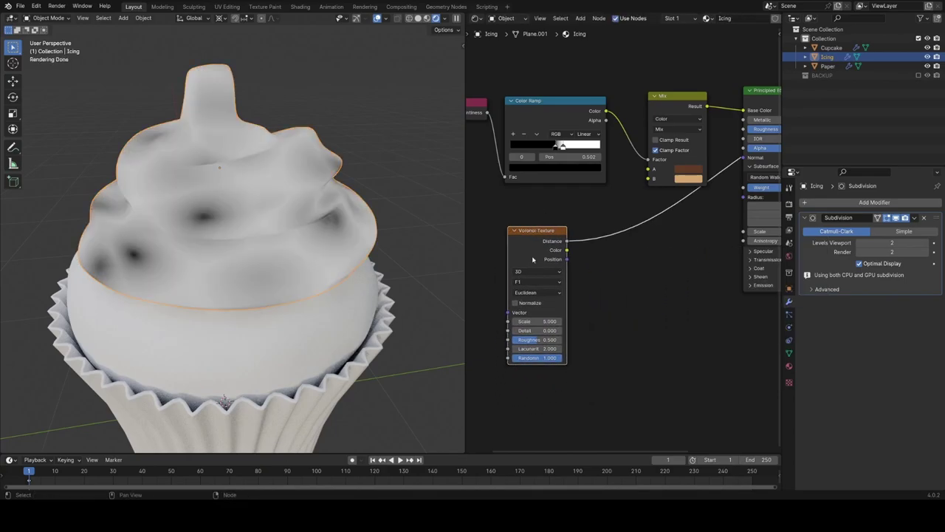
# Add a UV Map node and connect its UV output to the Voronoi Texture's Vector input
pyautogui.moveTo(547, 279); pyautogui.dragTo(621, 234, button='middle')
pyautogui.scroll(1, 621, 234)
pyautogui.hotkey('shift', 'a')
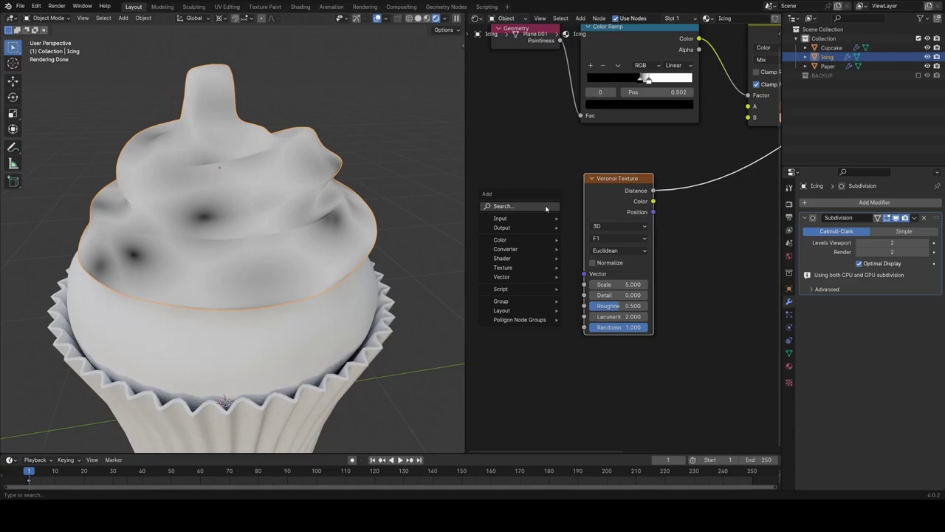
pyautogui.write('uv')
pyautogui.press('Return')
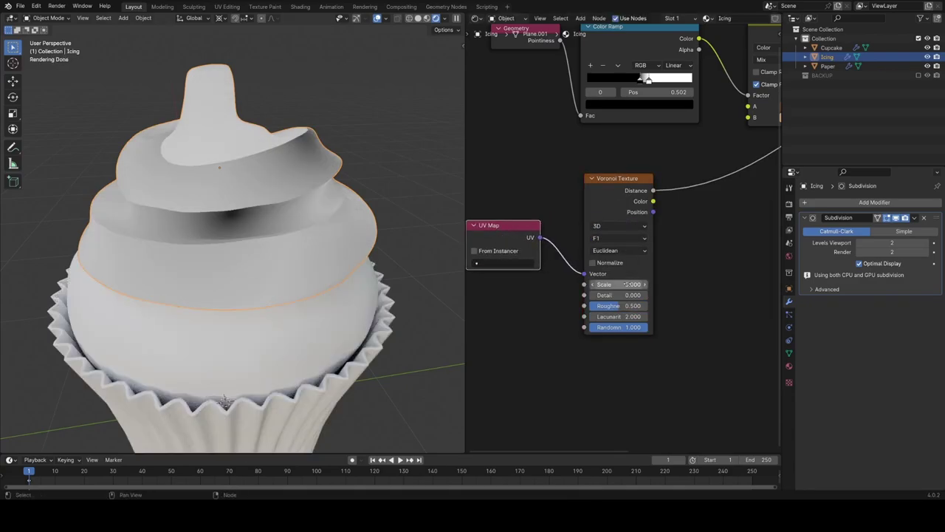
# Set the Voronoi Texture's Scale to 141.7 and check the pattern around the icing
pyautogui.moveTo(626, 284); pyautogui.dragTo(746, 285)
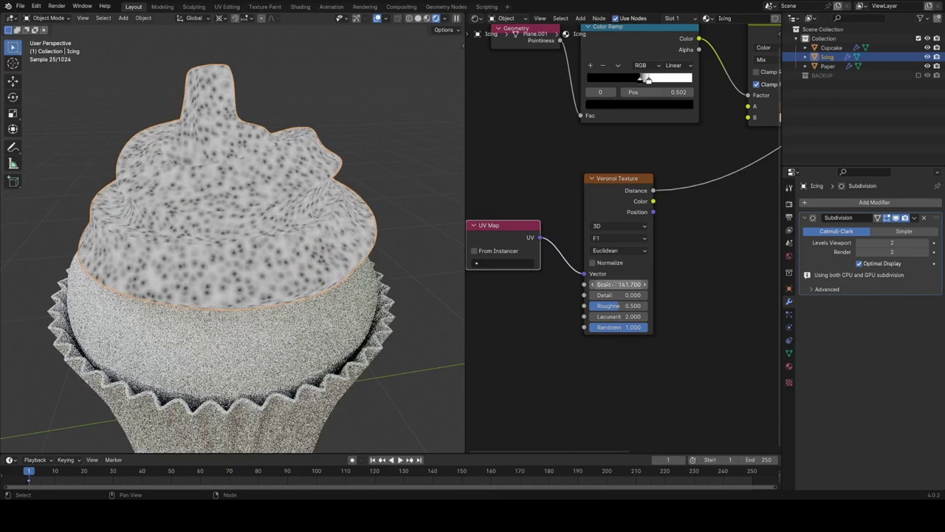
pyautogui.scroll(2, 246, 218)
pyautogui.moveTo(246, 217); pyautogui.dragTo(399, 226, button='middle')
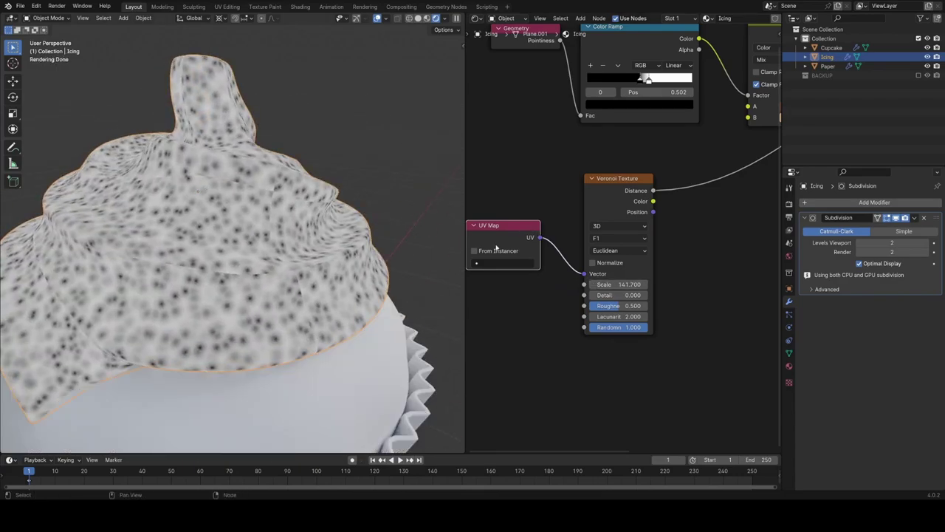
# Replace the UV Map node with a Texture Coordinate node and connect its Object output to the Voronoi Texture's Vector input
pyautogui.scroll(5, 247, 298)
pyautogui.press('x')
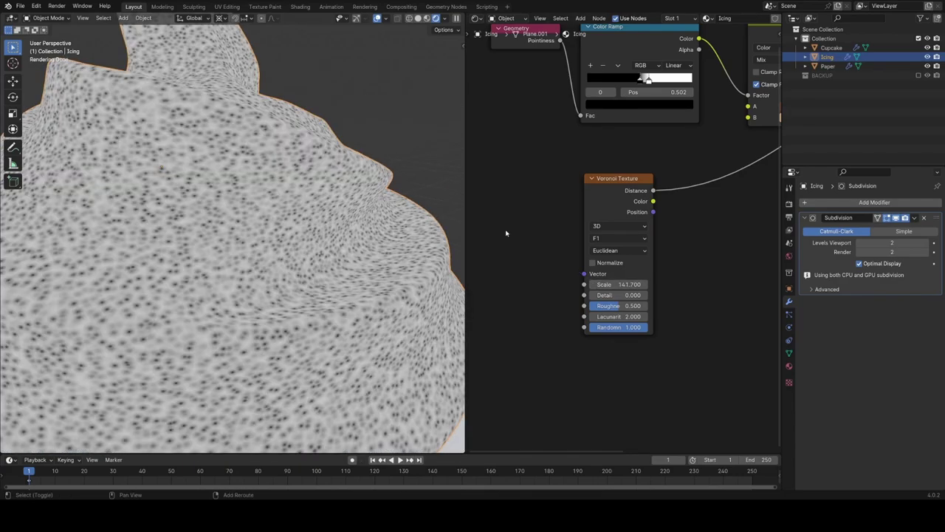
pyautogui.hotkey('shift', 'a')
pyautogui.write('text')
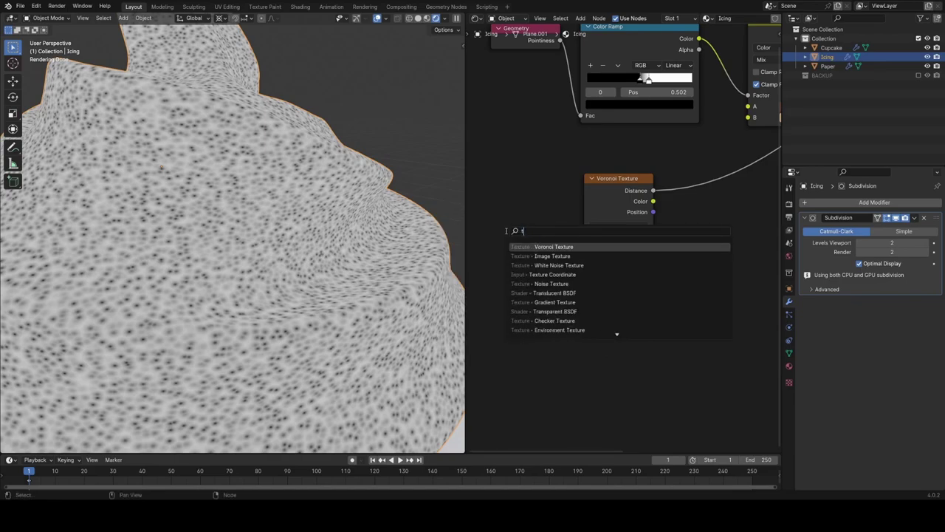
pyautogui.write('ure co')
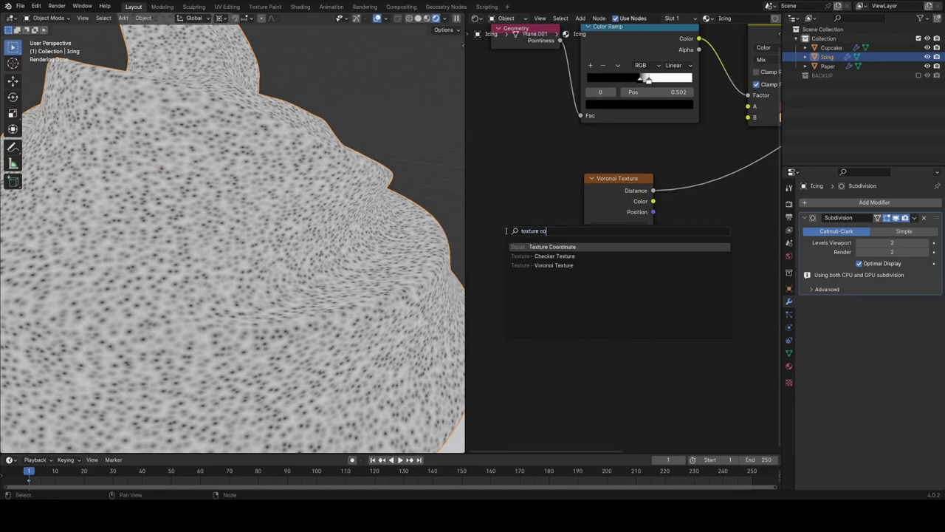
pyautogui.press('Return')
pyautogui.click(580, 283)
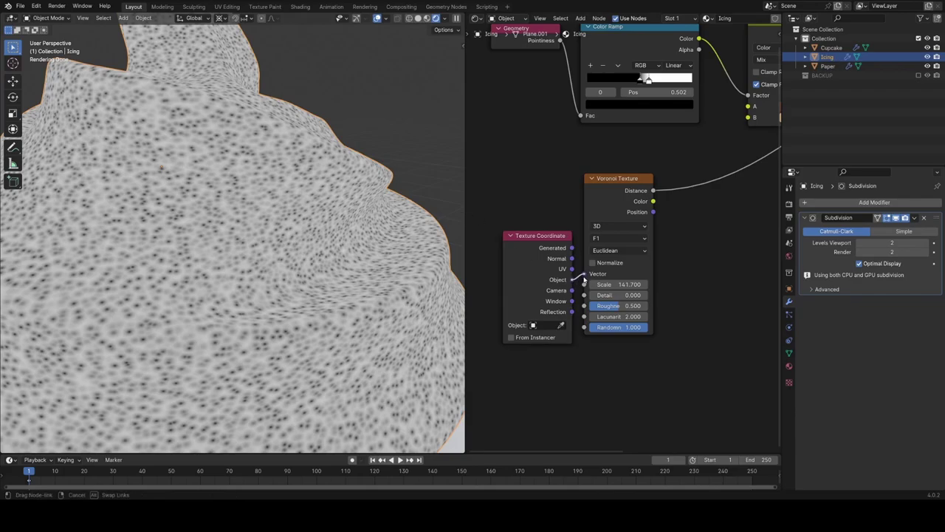
pyautogui.moveTo(584, 279); pyautogui.dragTo(584, 276)
pyautogui.moveTo(547, 240); pyautogui.dragTo(491, 221)
# Set the Voronoi Texture's Scale to 778.7 and inspect the pattern on the icing
pyautogui.moveTo(616, 284); pyautogui.dragTo(709, 284)
pyautogui.scroll(-8, 260, 251)
pyautogui.moveTo(260, 259); pyautogui.dragTo(223, 313, button='middle')
pyautogui.scroll(3, 259, 214)
pyautogui.scroll(3, 224, 314)
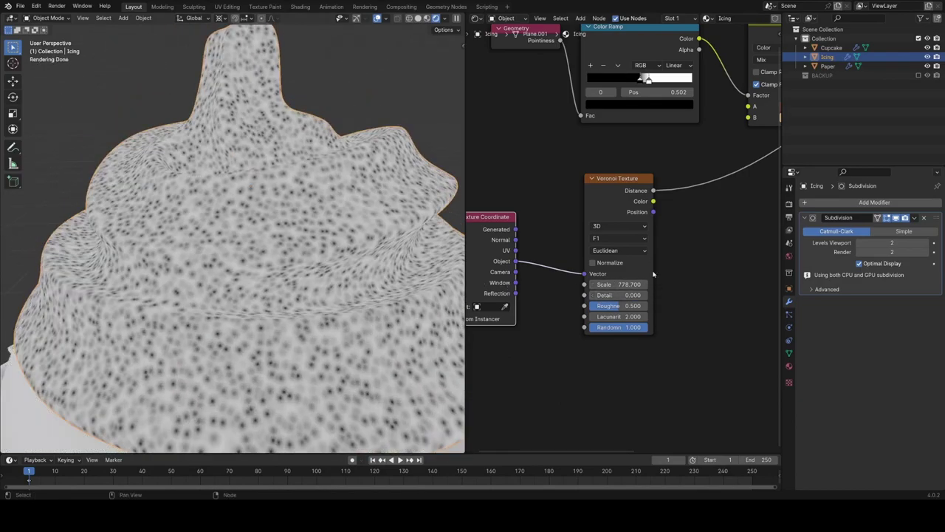
# Switch the Voronoi Texture's feature output to Smooth F1, check the icing and save the file
pyautogui.click(629, 238)
pyautogui.click(636, 286)
pyautogui.scroll(-3, 295, 243)
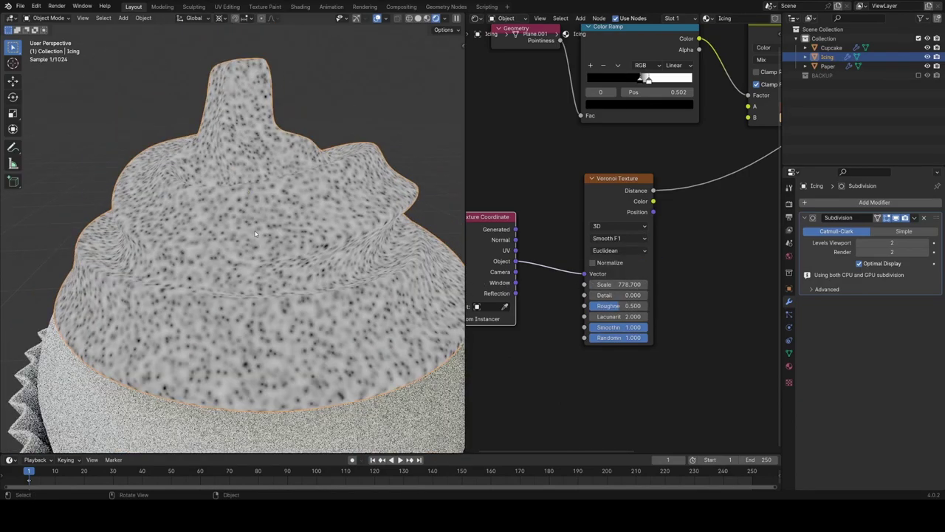
pyautogui.moveTo(296, 243); pyautogui.dragTo(363, 227, button='middle')
pyautogui.hotkey('ctrl', 's')
# Set the Voronoi Texture's Scale to 431.9 and move it with the Texture Coordinate node away from the shader to make room
pyautogui.moveTo(504, 220); pyautogui.dragTo(541, 211)
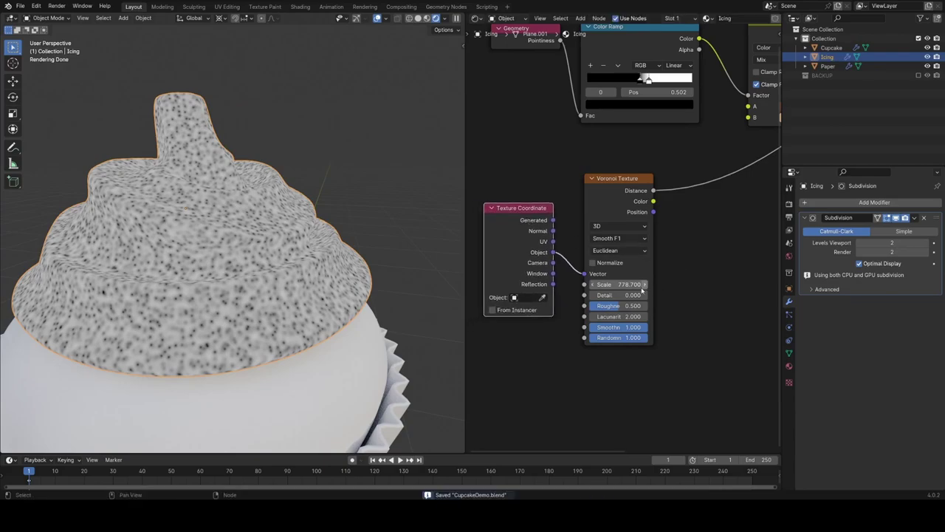
pyautogui.moveTo(624, 284); pyautogui.dragTo(571, 285)
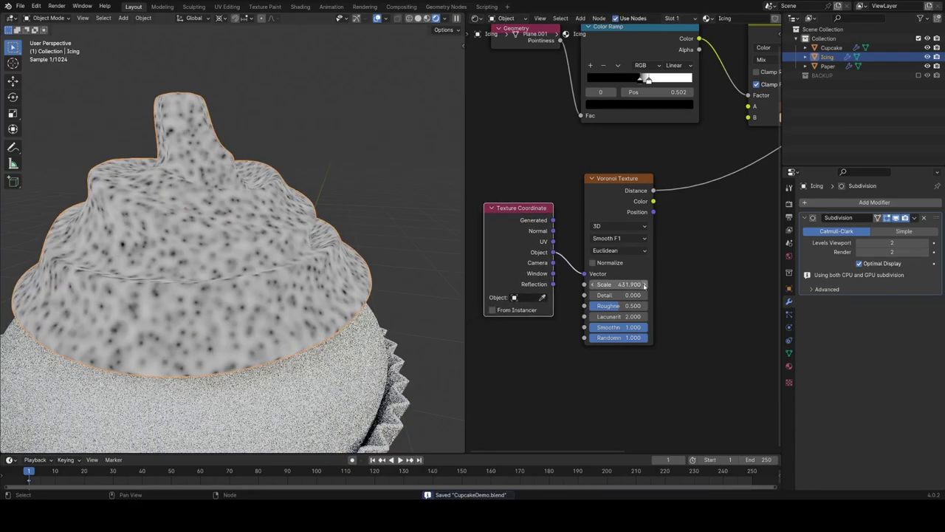
pyautogui.moveTo(704, 258); pyautogui.dragTo(613, 276, button='middle')
pyautogui.scroll(-5, 614, 233)
pyautogui.click(569, 236)
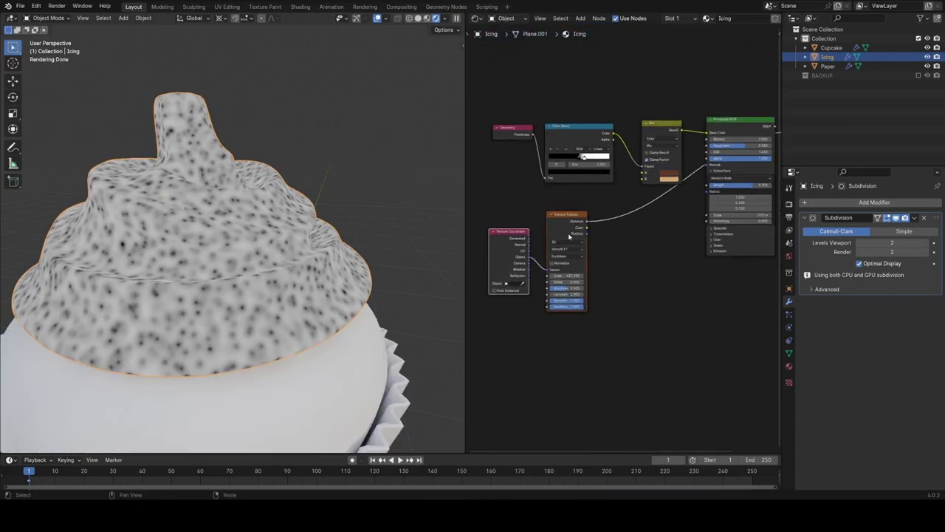
pyautogui.press('g')
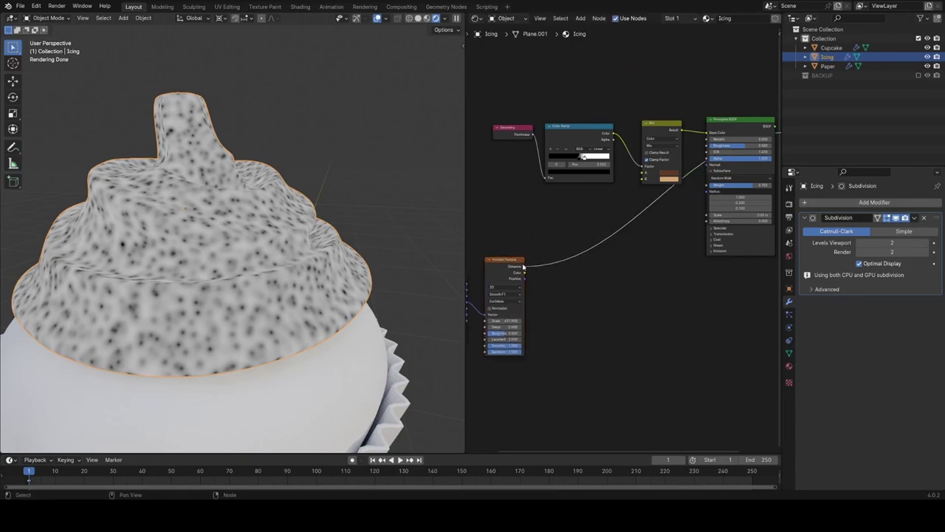
# Add a Bump node fed by the Voronoi Distance into Height and connect its Normal output to the Principled BSDF's Normal
pyautogui.moveTo(602, 257); pyautogui.dragTo(609, 271)
pyautogui.write('bu')
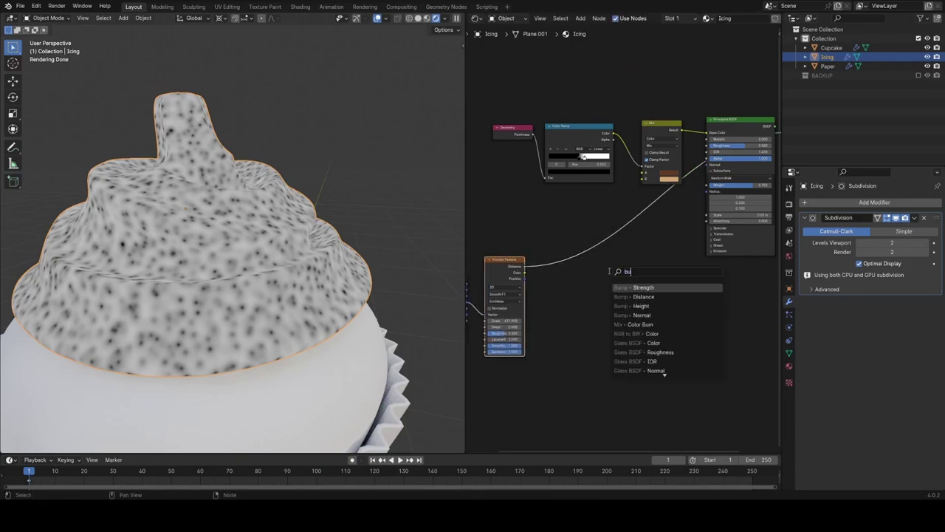
pyautogui.write('mp')
pyautogui.press('Down')
pyautogui.press('Down')
pyautogui.press('Return')
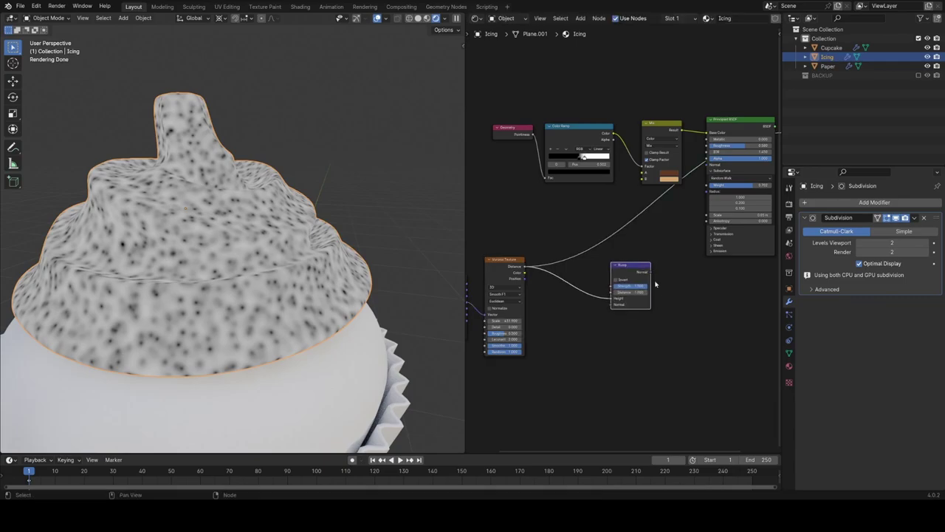
pyautogui.moveTo(711, 168); pyautogui.dragTo(711, 169)
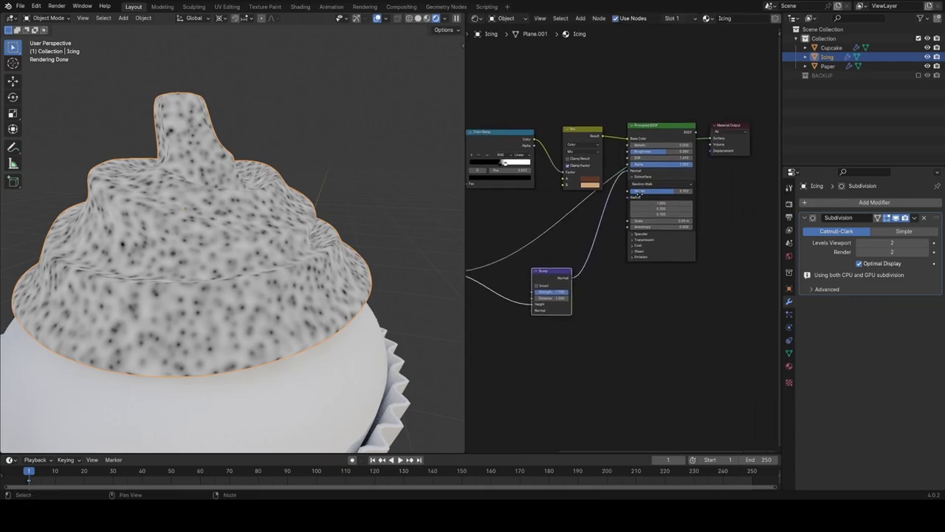
pyautogui.moveTo(579, 335); pyautogui.dragTo(593, 275, button='middle')
pyautogui.scroll(3, 593, 275)
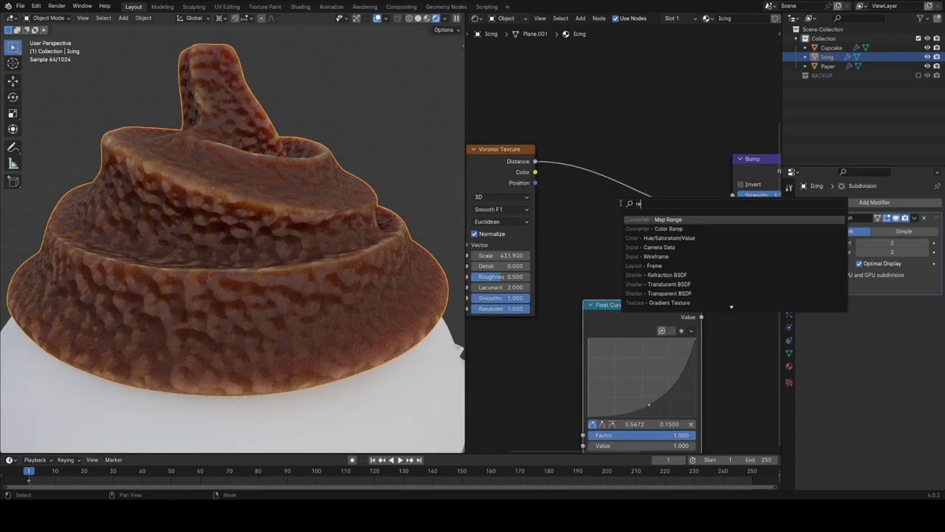
# Insert a Color Ramp node between the Voronoi Texture's Distance output and the Bump node's Height input
pyautogui.write('ramp')
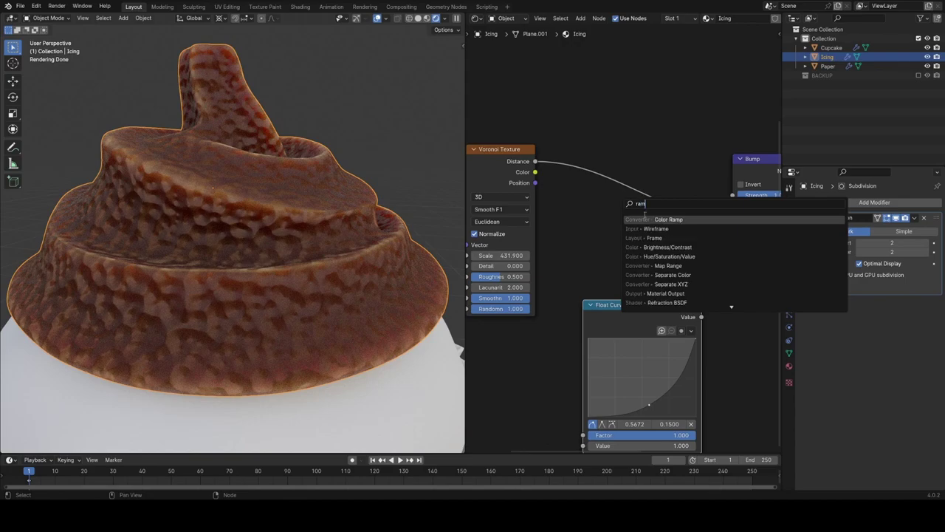
pyautogui.press('Return')
pyautogui.click(596, 198)
# Move the new Color Ramp's white stop to position 0.175 and darken it to light grey
pyautogui.moveTo(591, 211)
pyautogui.mouseDown()
pyautogui.moveTo(617, 210)
pyautogui.moveTo(582, 211)
pyautogui.mouseUp()
pyautogui.moveTo(683, 212); pyautogui.dragTo(582, 218)
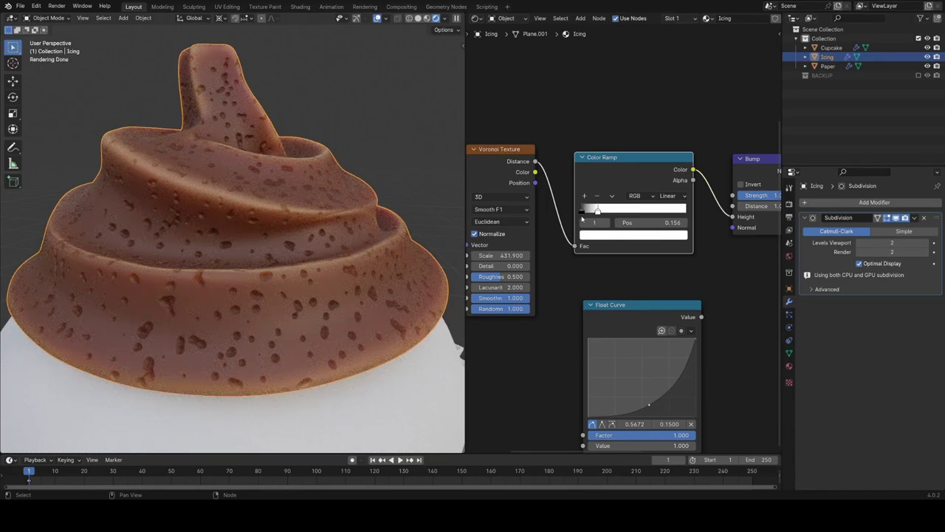
pyautogui.moveTo(597, 211)
pyautogui.mouseDown()
pyautogui.moveTo(627, 211)
pyautogui.moveTo(605, 211)
pyautogui.mouseUp()
pyautogui.click(625, 235)
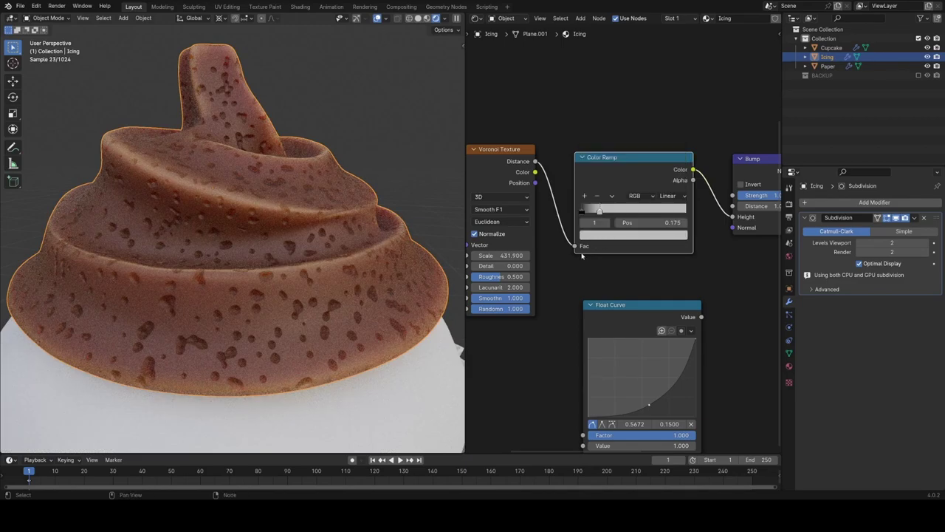
# Rearrange the bump nodes and insert the Float Curve between the Voronoi Texture and the Color Ramp
pyautogui.scroll(1, 291, 291)
pyautogui.moveTo(291, 291); pyautogui.dragTo(344, 254, button='middle')
pyautogui.scroll(5, 345, 231)
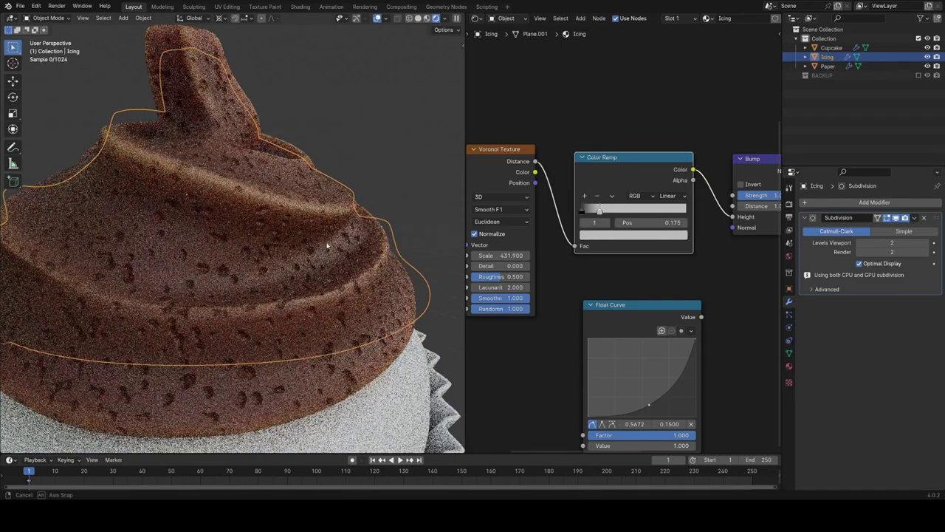
pyautogui.moveTo(651, 267); pyautogui.dragTo(598, 264, button='middle')
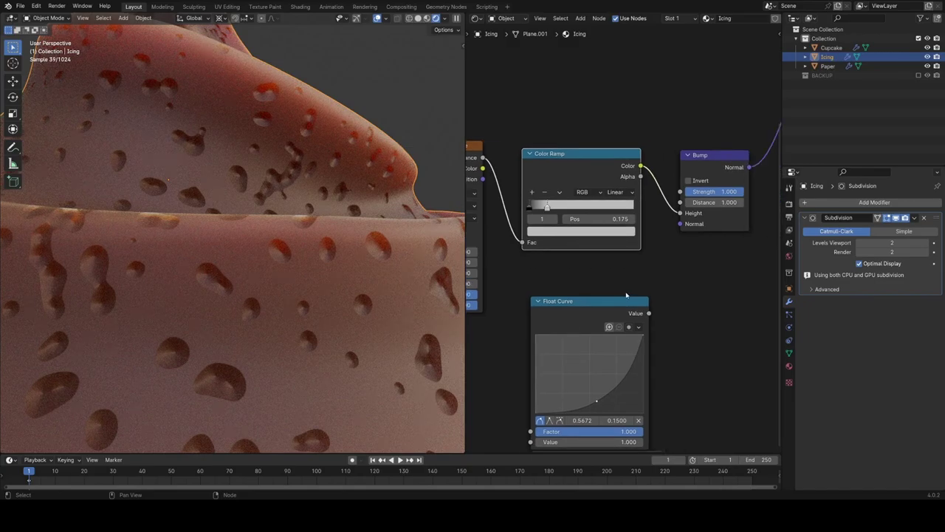
pyautogui.moveTo(588, 313); pyautogui.dragTo(703, 166)
pyautogui.moveTo(663, 330); pyautogui.dragTo(573, 362, button='middle')
pyautogui.scroll(1, 579, 353)
pyautogui.moveTo(675, 283); pyautogui.dragTo(617, 286)
pyautogui.keyDown('alt'); pyautogui.moveTo(639, 190); pyautogui.dragTo(572, 367); pyautogui.keyUp('alt')
pyautogui.moveTo(517, 199); pyautogui.dragTo(683, 212)
pyautogui.moveTo(597, 355); pyautogui.dragTo(536, 206)
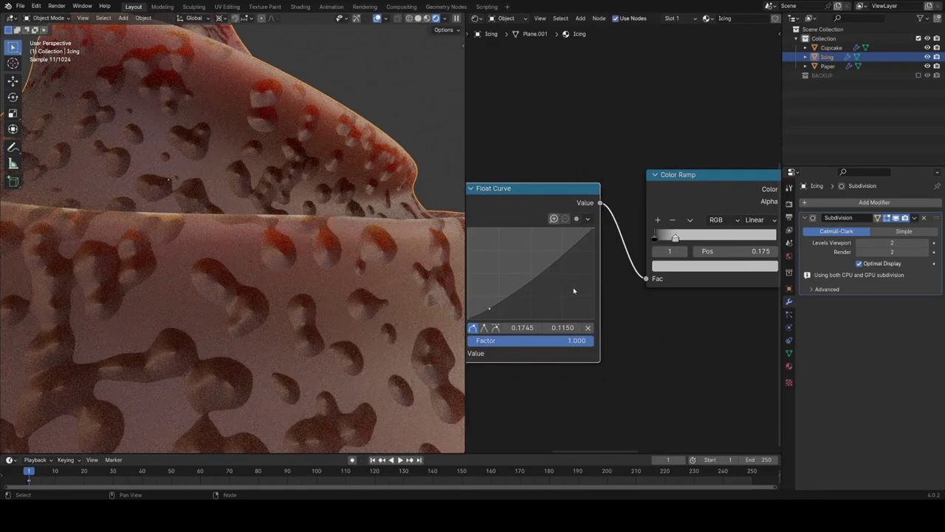
# Move the Float Curve's middle point to 0.4000, 0.5050 and check the pits on the whole icing
pyautogui.moveTo(574, 291); pyautogui.dragTo(644, 291, button='middle')
pyautogui.moveTo(609, 294); pyautogui.dragTo(587, 272)
pyautogui.scroll(-8, 360, 283)
pyautogui.moveTo(360, 283); pyautogui.dragTo(279, 284, button='middle')
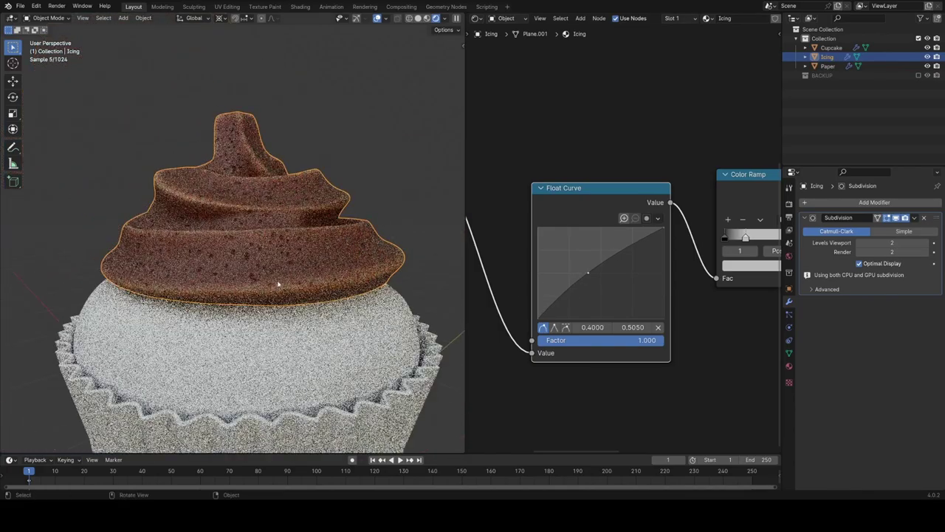
# Insert a Math node between the Color Ramp and the Bump node's Height input
pyautogui.scroll(-5, 589, 295)
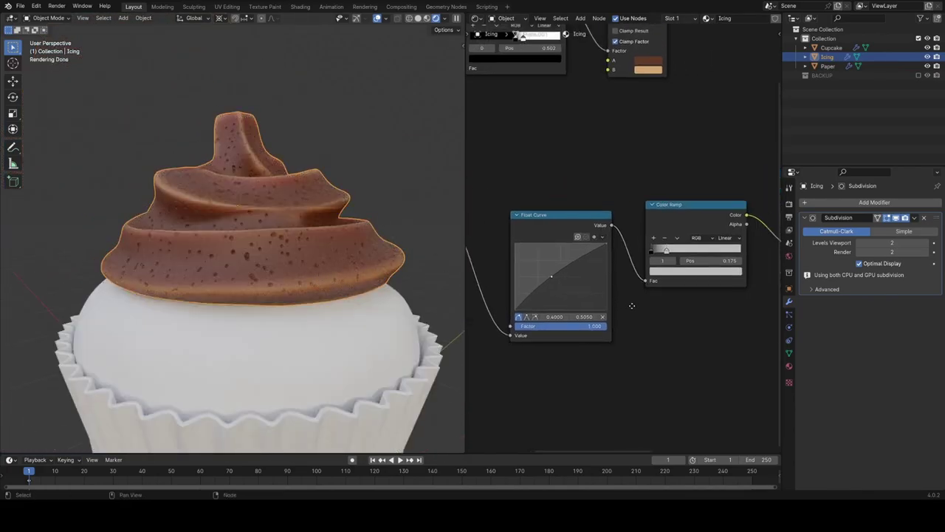
pyautogui.moveTo(684, 230); pyautogui.dragTo(698, 246)
pyautogui.write('ma')
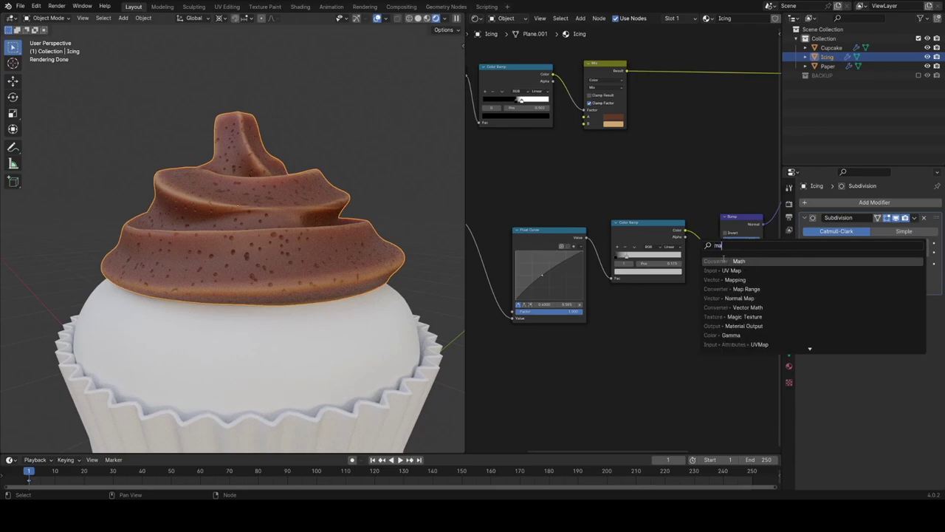
pyautogui.click(724, 260)
pyautogui.click(718, 261)
# Set the Math node's operation to Multiply with a value of 0.01
pyautogui.moveTo(719, 261); pyautogui.dragTo(650, 253, button='middle')
pyautogui.scroll(2, 650, 253)
pyautogui.click(662, 253)
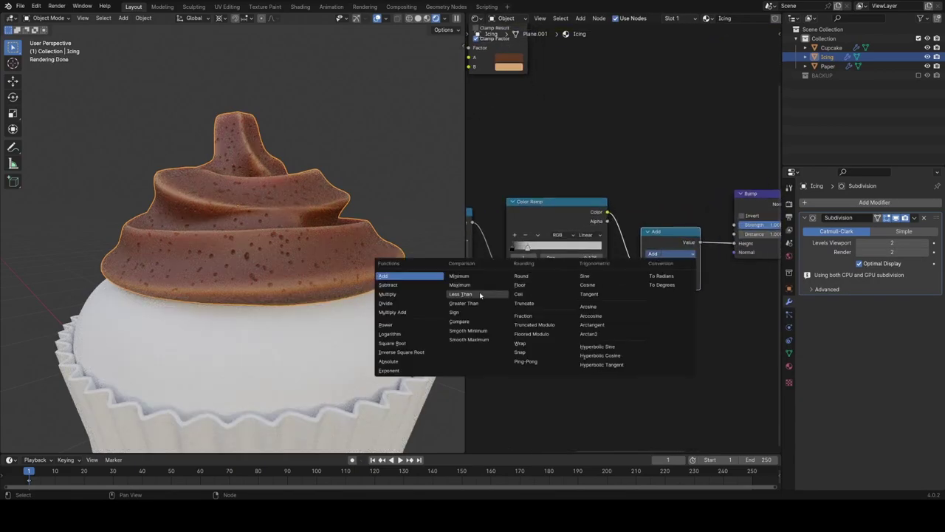
pyautogui.click(388, 293)
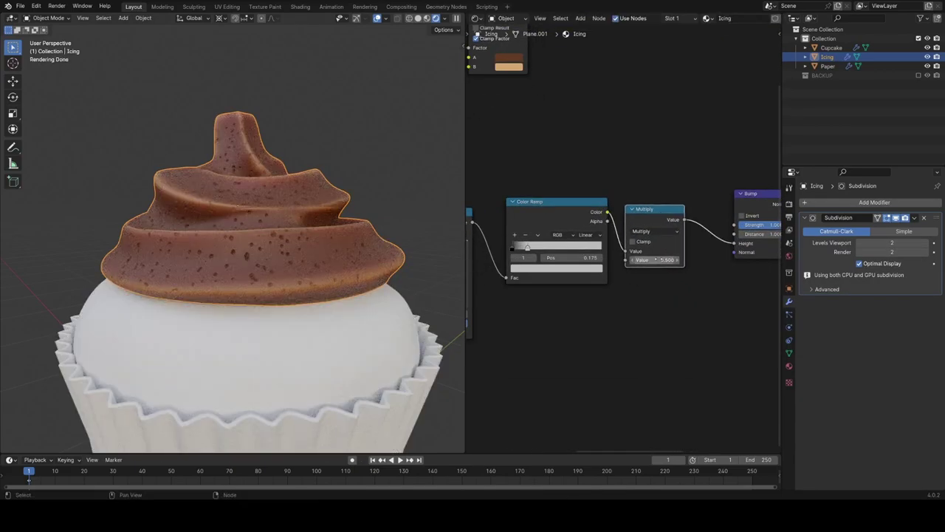
pyautogui.write('.01')
pyautogui.press('Return')
# Duplicate the Multiply node into the link before the Bump node and set the copy's value to 0.2
pyautogui.hotkey('shift', 'd')
pyautogui.click(745, 259)
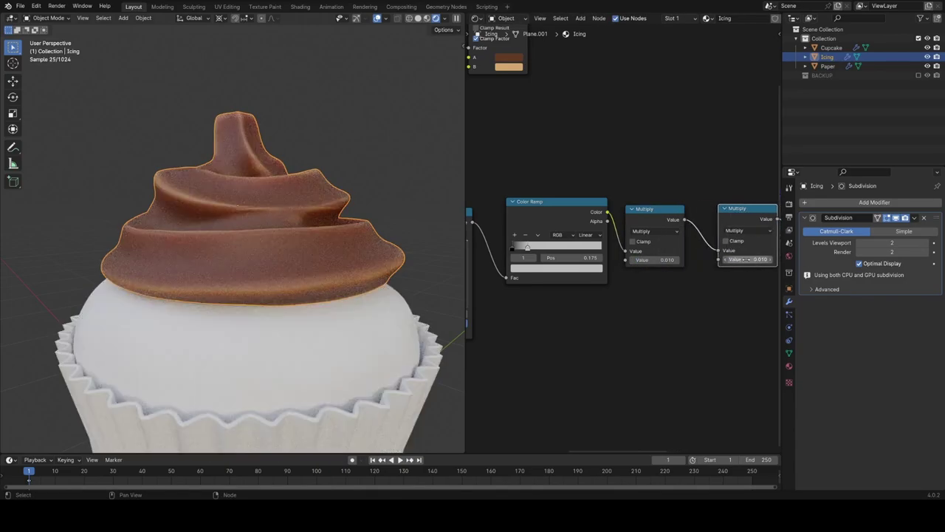
pyautogui.write('.2')
pyautogui.press('Return')
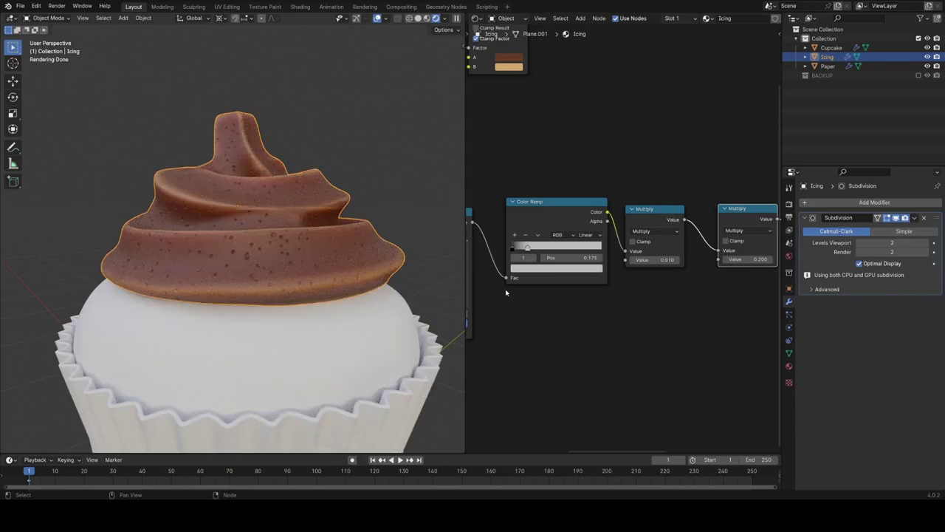
# Lower the second Multiply node's value to about 0.06 while checking the pits up close
pyautogui.moveTo(732, 274); pyautogui.dragTo(603, 281, button='middle')
pyautogui.scroll(1, 603, 282)
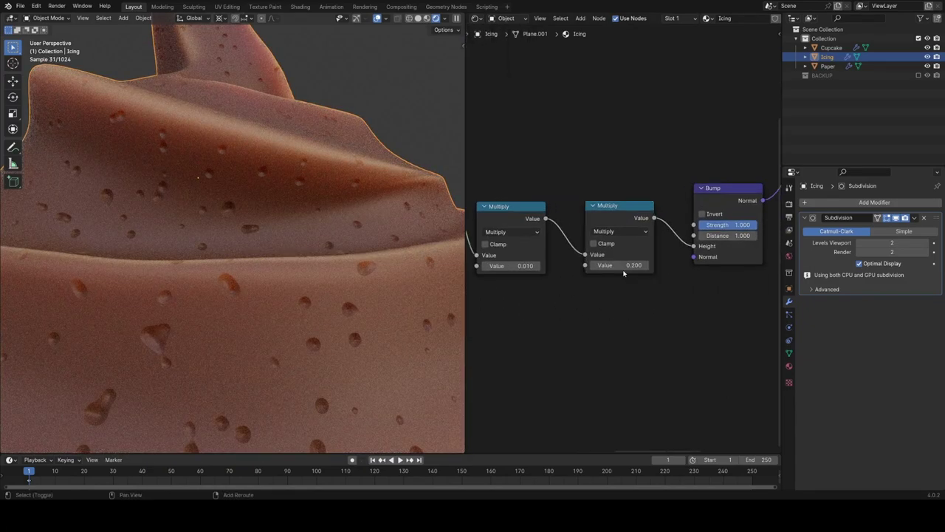
pyautogui.moveTo(619, 268); pyautogui.dragTo(599, 268)
pyautogui.scroll(-6, 392, 305)
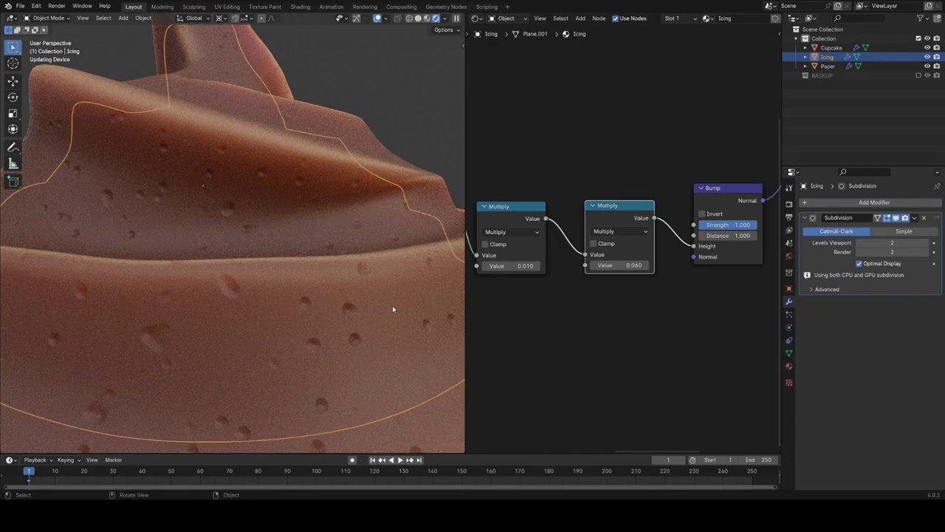
# Set the Voronoi Texture's Scale to 364.1, check the icing and save the file
pyautogui.moveTo(517, 282); pyautogui.dragTo(700, 262, button='middle')
pyautogui.moveTo(609, 255); pyautogui.dragTo(741, 251, button='middle')
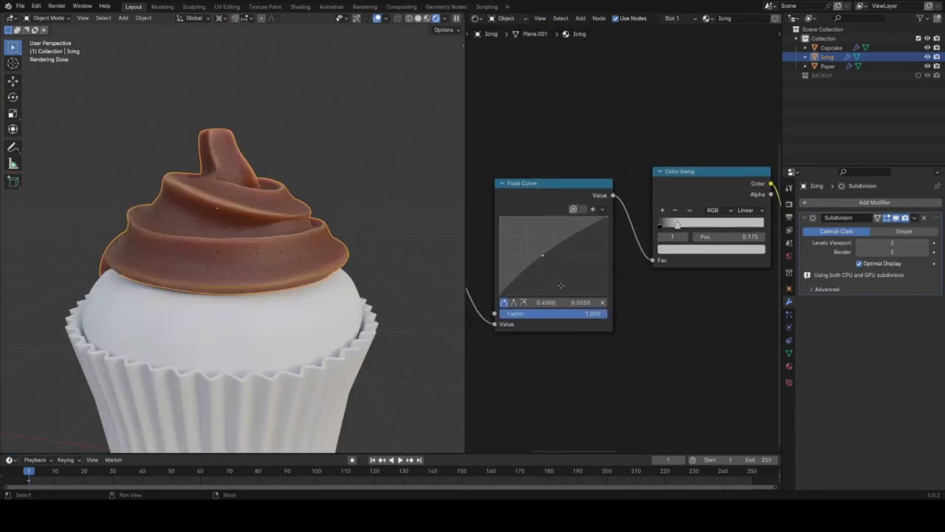
pyautogui.moveTo(562, 285); pyautogui.dragTo(689, 282, button='middle')
pyautogui.moveTo(532, 252); pyautogui.dragTo(505, 252)
pyautogui.moveTo(342, 269); pyautogui.dragTo(310, 271, button='middle')
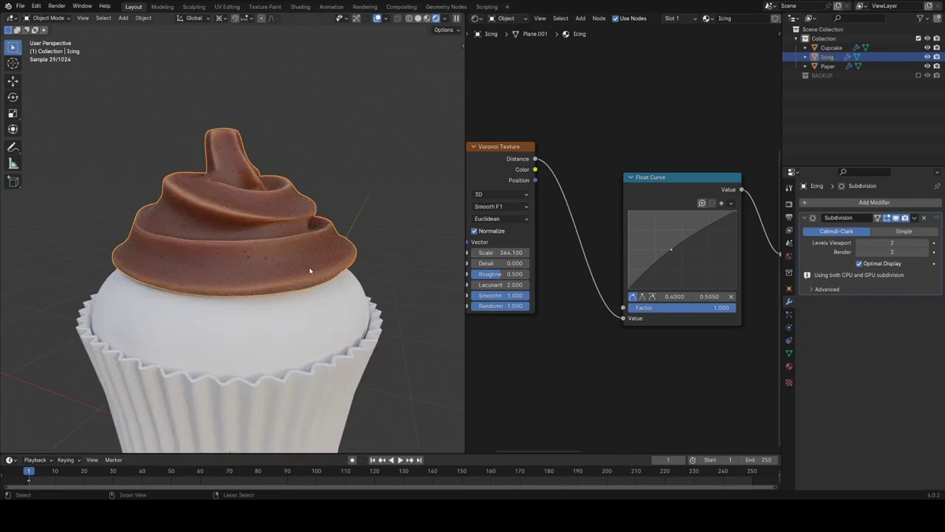
pyautogui.scroll(5, 344, 270)
# Add a Noise Texture node driven by the Texture Coordinate's Object output and place it below the two Multiply nodes
pyautogui.scroll(-3, 696, 329)
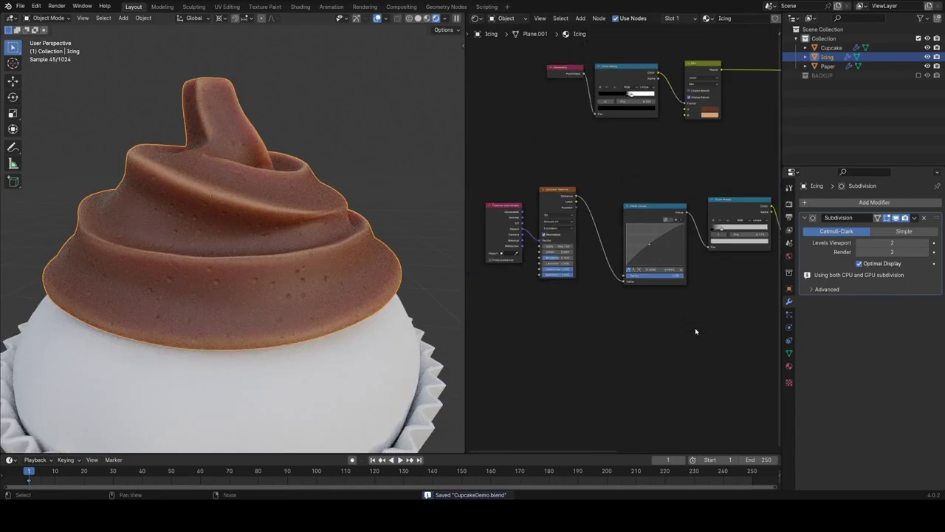
pyautogui.moveTo(696, 329); pyautogui.dragTo(637, 258, button='middle')
pyautogui.hotkey('shift', 'a')
pyautogui.write('noise')
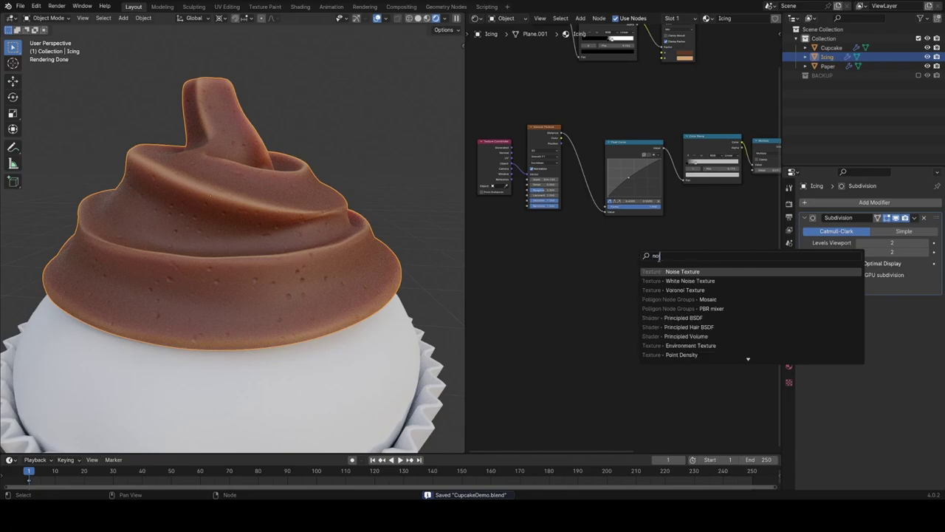
pyautogui.press('Return')
pyautogui.click(588, 240)
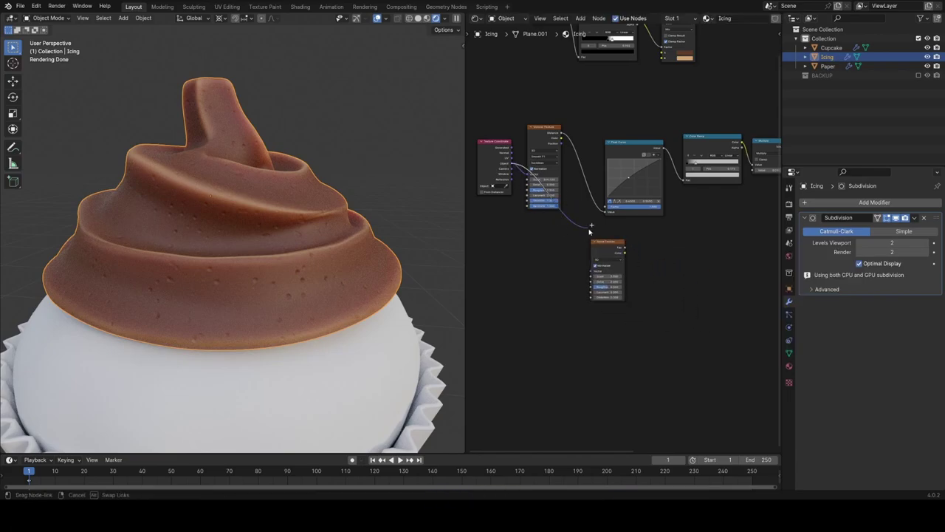
pyautogui.moveTo(606, 253); pyautogui.dragTo(655, 249)
pyautogui.moveTo(754, 237); pyautogui.dragTo(539, 273, button='middle')
pyautogui.moveTo(500, 278); pyautogui.dragTo(619, 275)
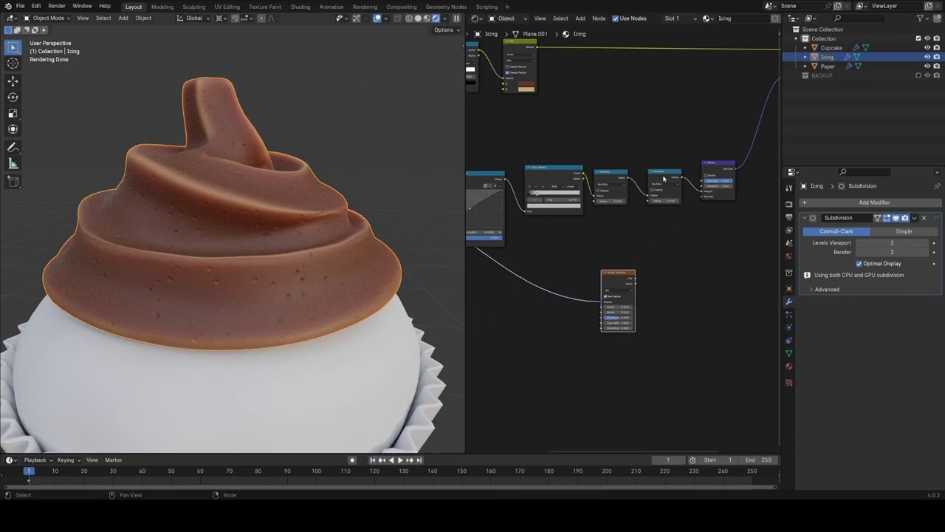
# Move the Bump, Principled BSDF and Material Output nodes away from the two Multiply nodes to make room
pyautogui.moveTo(698, 168); pyautogui.dragTo(594, 207, button='middle')
pyautogui.moveTo(594, 207); pyautogui.dragTo(653, 254)
pyautogui.press('g')
pyautogui.click(678, 220)
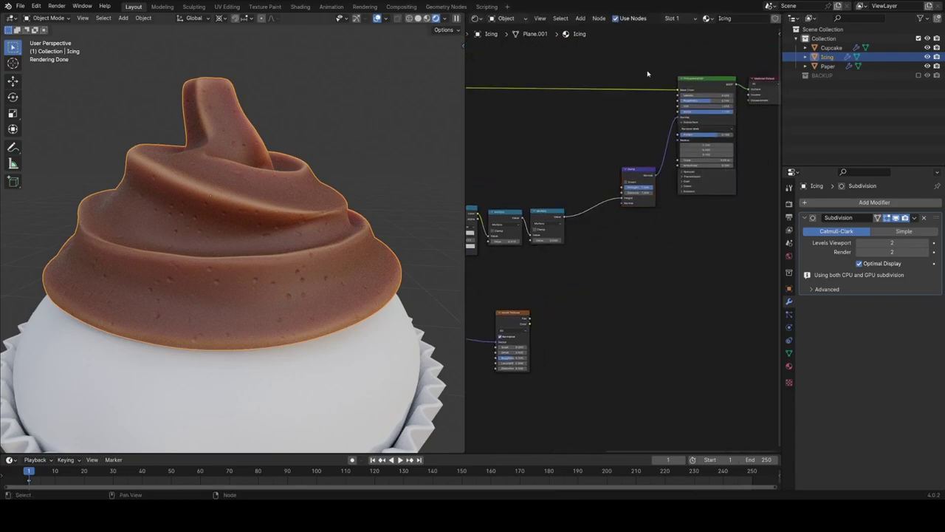
pyautogui.moveTo(648, 74); pyautogui.dragTo(768, 234)
pyautogui.press('g')
pyautogui.click(623, 228)
# Duplicate the second Multiply node into the link before the Bump node and change the copy's operation to Add
pyautogui.hotkey('shift', 'd')
pyautogui.click(656, 214)
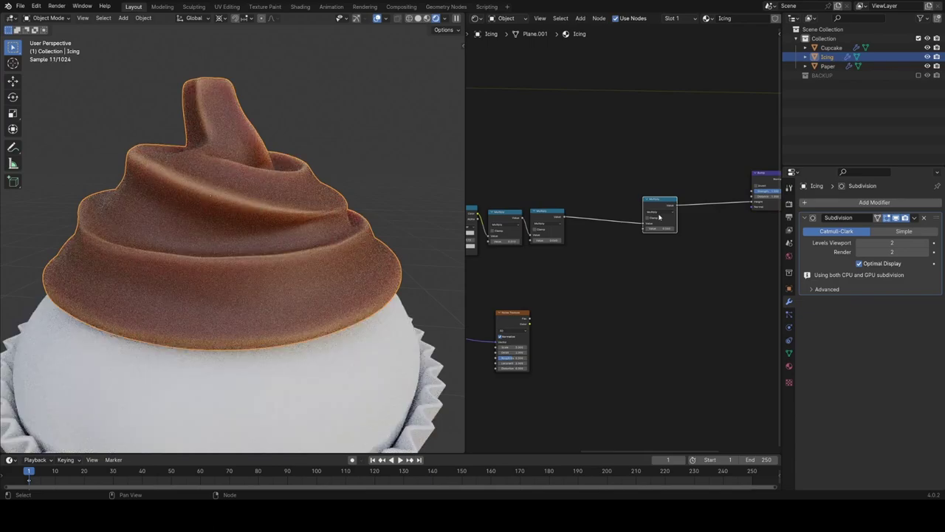
pyautogui.click(663, 213)
pyautogui.click(662, 230)
# Connect the Noise Texture's Fac to the Add node's second value, save the file and try Subtract in place of Add
pyautogui.scroll(2, 612, 278)
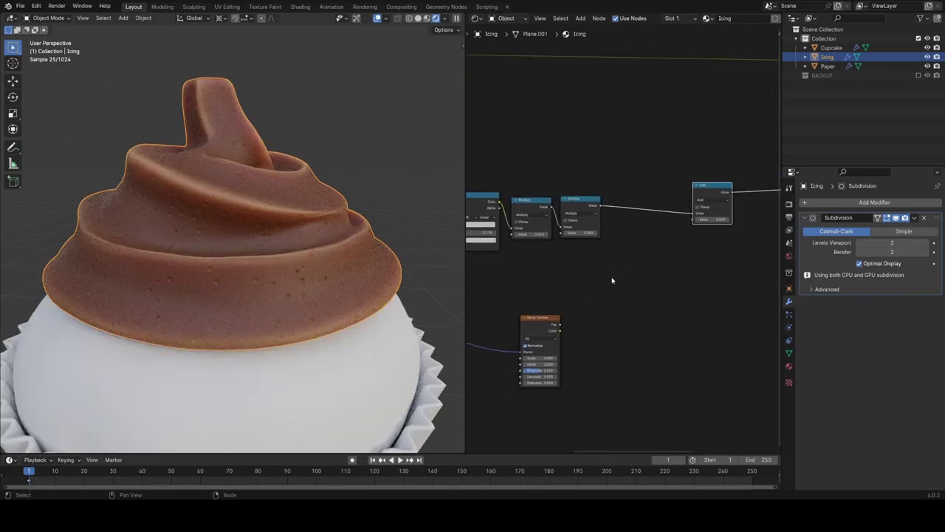
pyautogui.moveTo(683, 232); pyautogui.dragTo(701, 218)
pyautogui.moveTo(589, 310); pyautogui.dragTo(668, 247, button='middle')
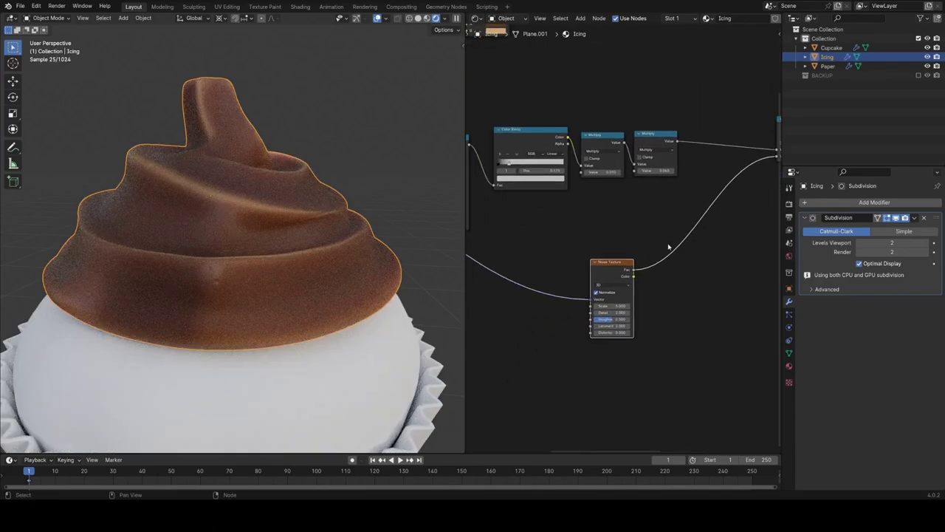
pyautogui.moveTo(607, 278); pyautogui.dragTo(578, 267)
pyautogui.scroll(1, 616, 235)
pyautogui.moveTo(662, 254); pyautogui.dragTo(525, 291, button='middle')
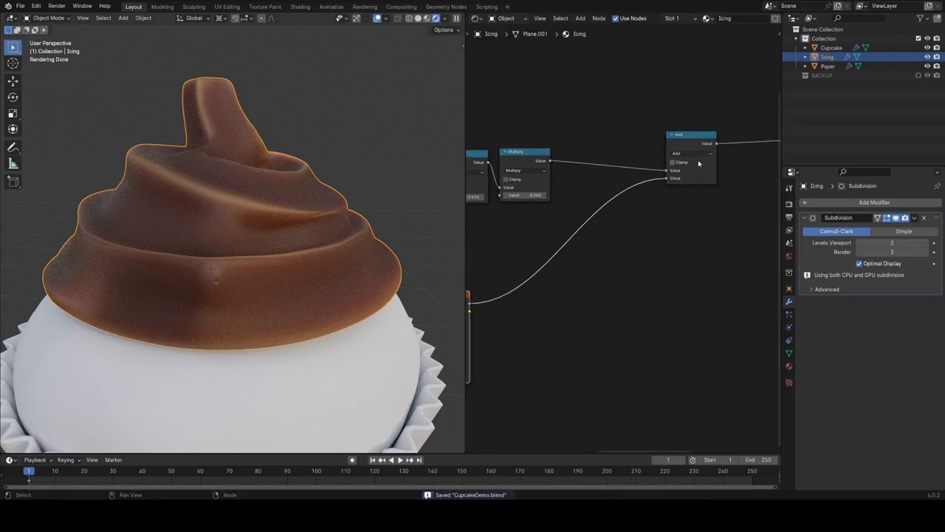
pyautogui.keyDown('ctrl'); pyautogui.scroll(-2, 698, 156); pyautogui.keyUp('ctrl')
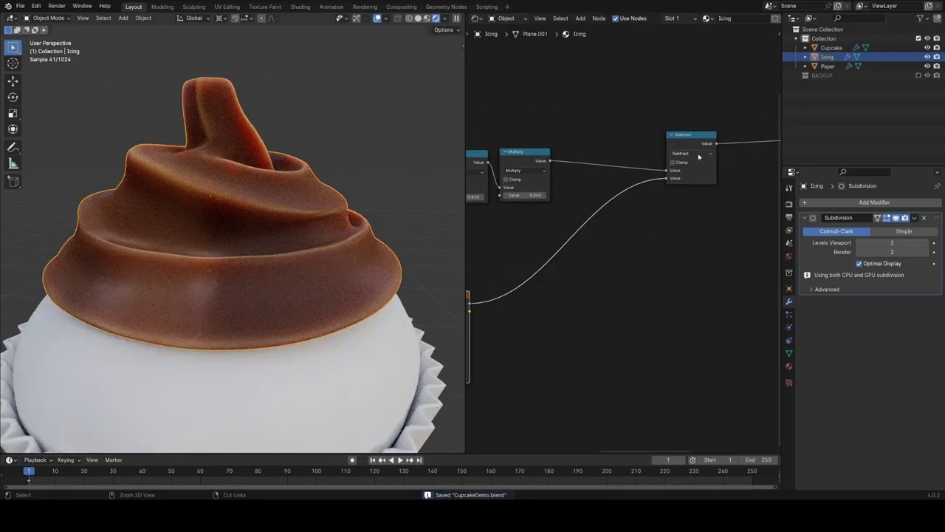
pyautogui.keyDown('ctrl'); pyautogui.scroll(1, 697, 155); pyautogui.keyUp('ctrl')
# Set the Noise Texture's Scale to 156.9, Detail to 7 and Roughness to 0.793
pyautogui.moveTo(576, 260); pyautogui.dragTo(727, 143, button='middle')
pyautogui.scroll(1, 723, 145)
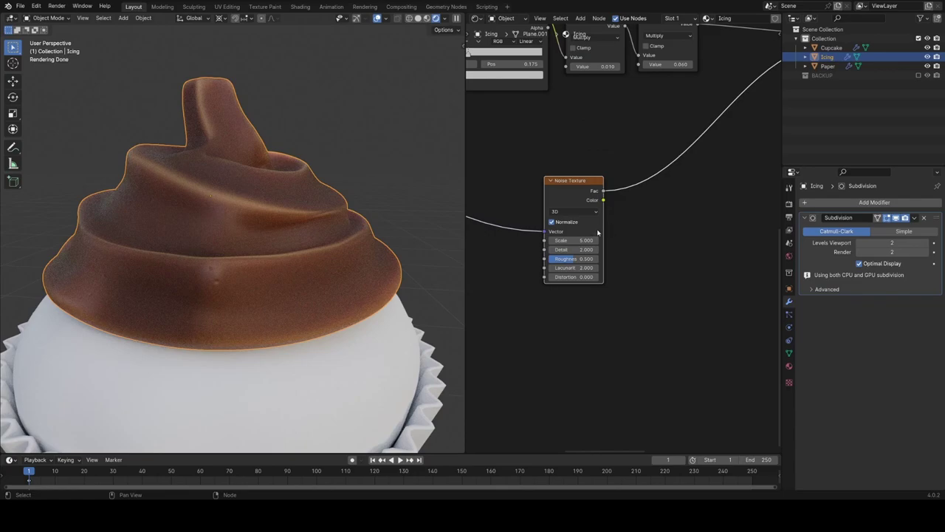
pyautogui.press('g')
pyautogui.moveTo(584, 237); pyautogui.dragTo(589, 236)
pyautogui.moveTo(588, 240); pyautogui.dragTo(720, 240)
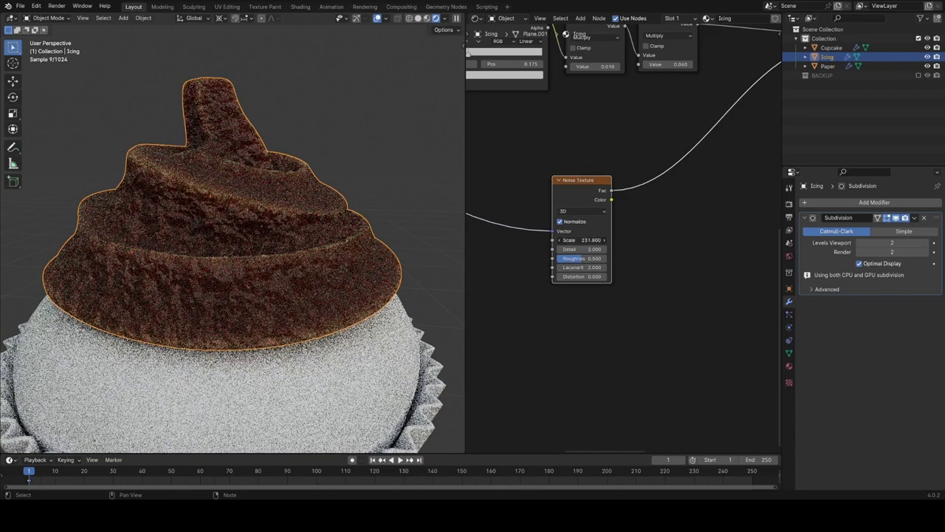
pyautogui.moveTo(582, 240); pyautogui.dragTo(614, 249)
# Insert copies of both Multiply nodes between the Noise Texture and the Add node, setting the second copy's value to 0.03
pyautogui.moveTo(629, 223); pyautogui.dragTo(587, 272, button='middle')
pyautogui.click(562, 66)
pyautogui.hotkey('shift', 'd')
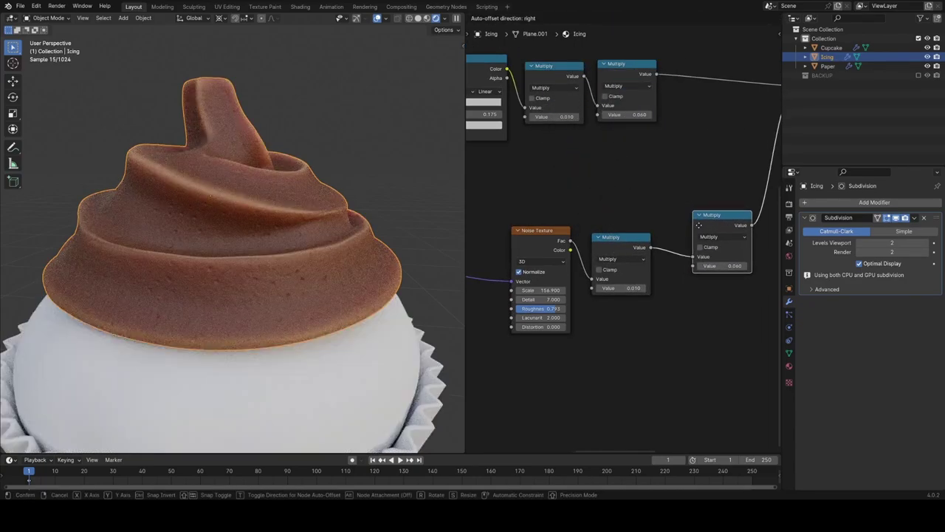
pyautogui.click(674, 249)
pyautogui.moveTo(332, 263); pyautogui.dragTo(417, 274, button='middle')
pyautogui.moveTo(626, 355); pyautogui.dragTo(553, 363, button='middle')
pyautogui.scroll(3, 621, 331)
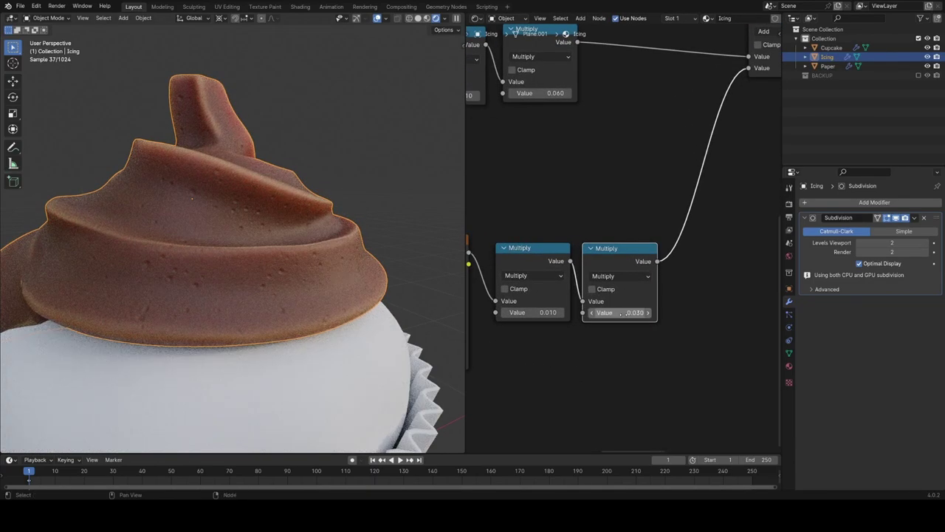
pyautogui.moveTo(309, 307); pyautogui.dragTo(339, 273, button='middle')
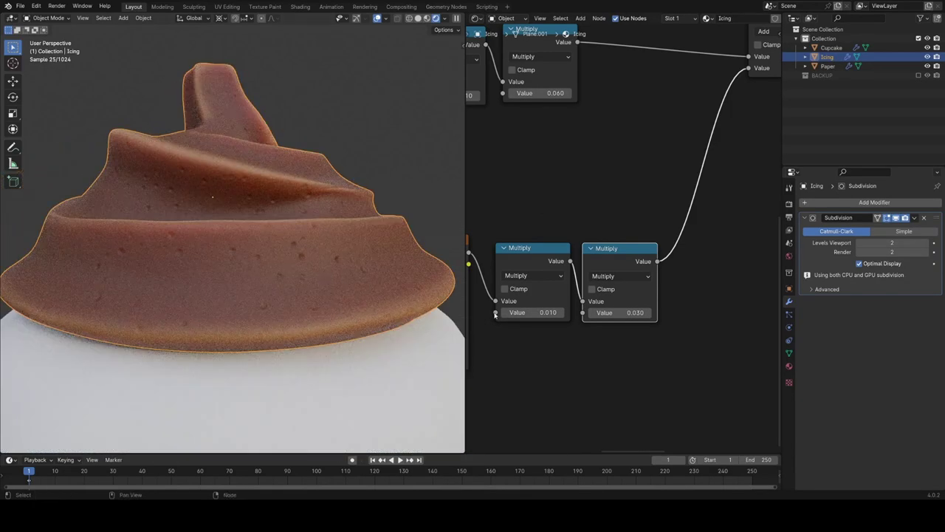
# Set the first Multiply node after the Noise Texture to 0.001 and the second one to 0.3
pyautogui.click(541, 312)
pyautogui.write('.001')
pyautogui.press('Return')
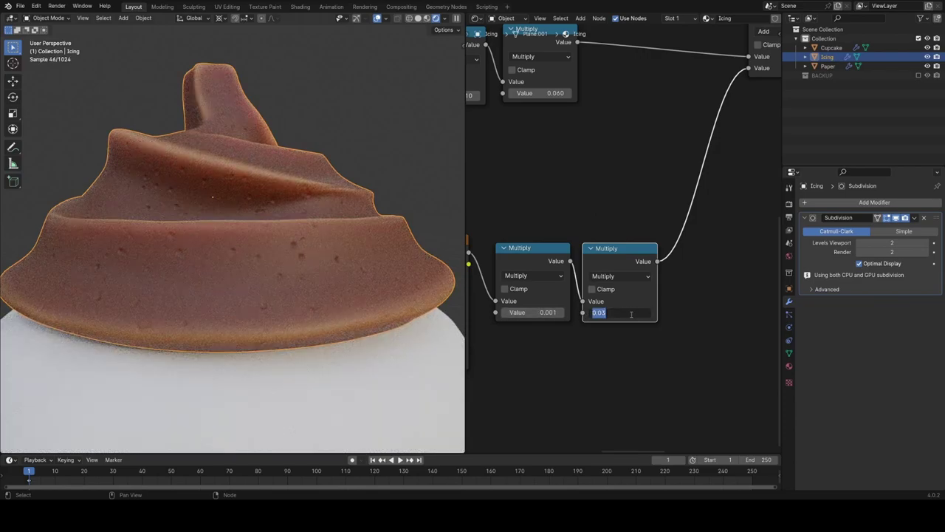
pyautogui.press('Return')
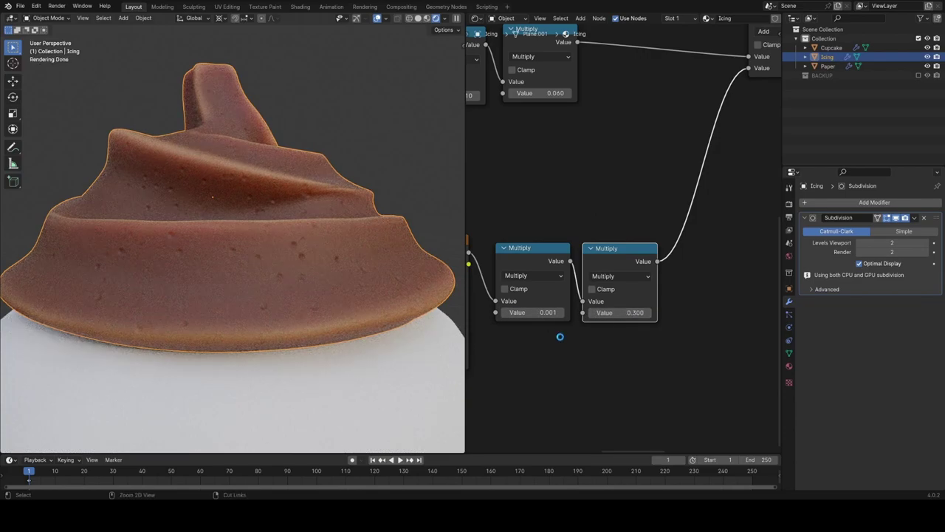
# Save the file and raise the second Multiply node on the noise branch to 0.39
pyautogui.scroll(-5, 548, 190)
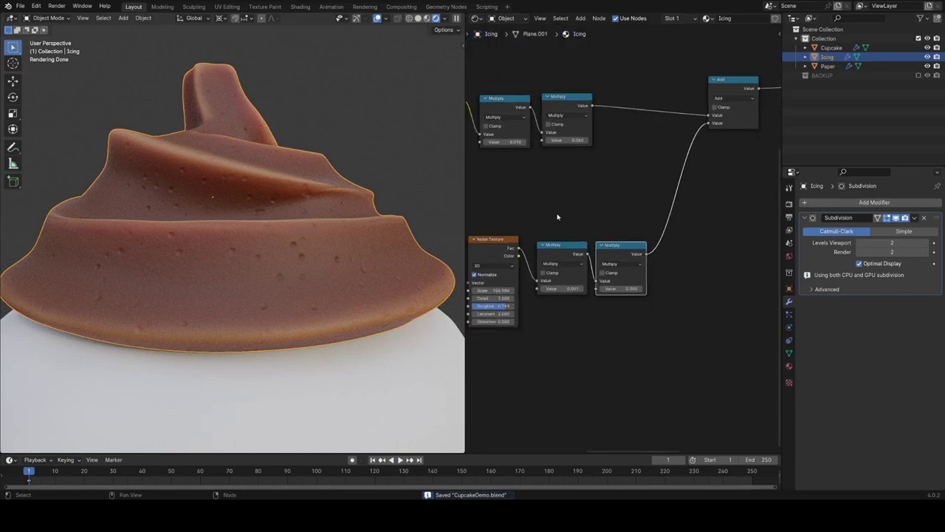
pyautogui.moveTo(576, 222); pyautogui.dragTo(611, 203, button='middle')
pyautogui.scroll(4, 611, 202)
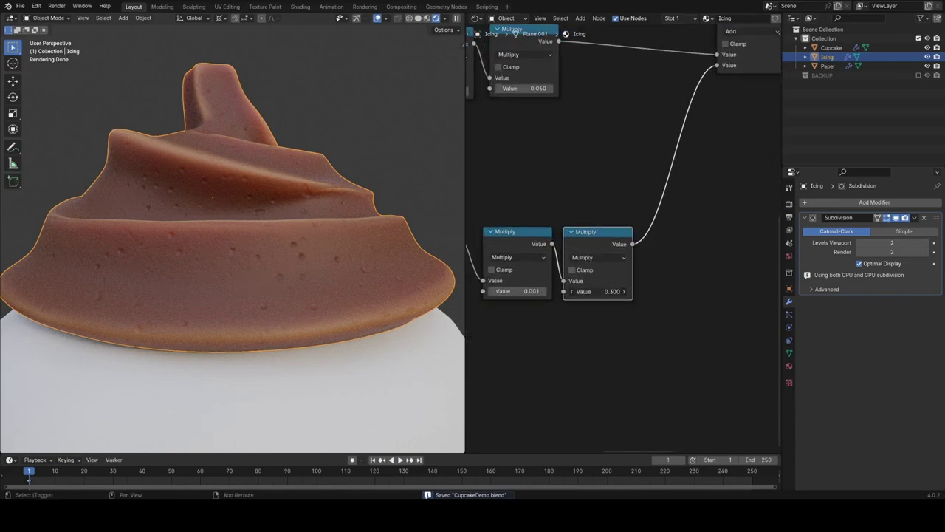
pyautogui.scroll(-5, 595, 322)
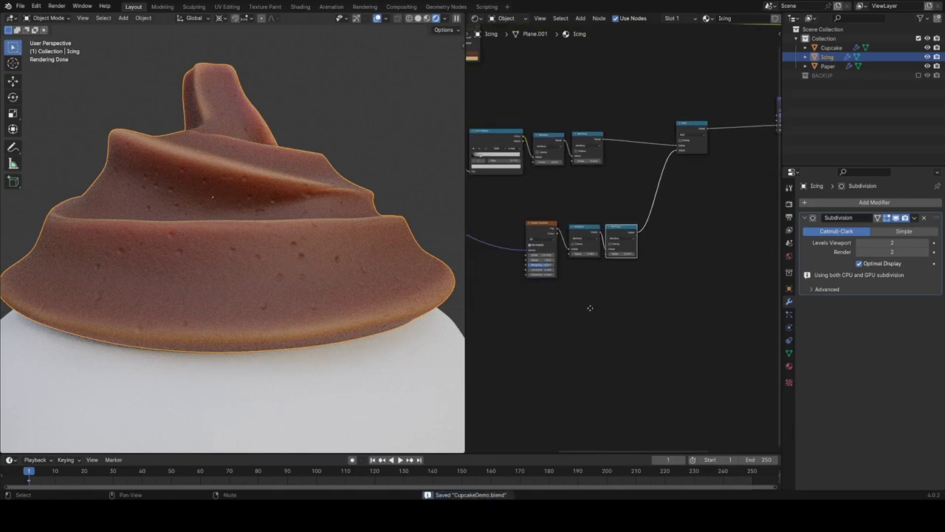
# Preview the Noise Texture on the icing, duplicate it directly below and feed the copy's Vector from the same coordinate link
pyautogui.scroll(2, 590, 308)
pyautogui.keyDown('ctrl'); pyautogui.keyDown('shift'); pyautogui.click(552, 206); pyautogui.keyUp('shift'); pyautogui.keyUp('ctrl')
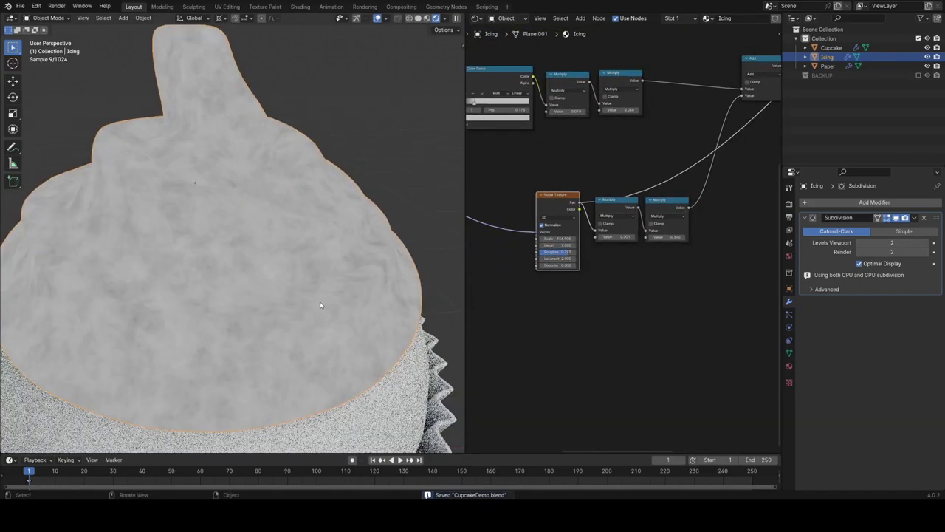
pyautogui.hotkey('shift', 'd')
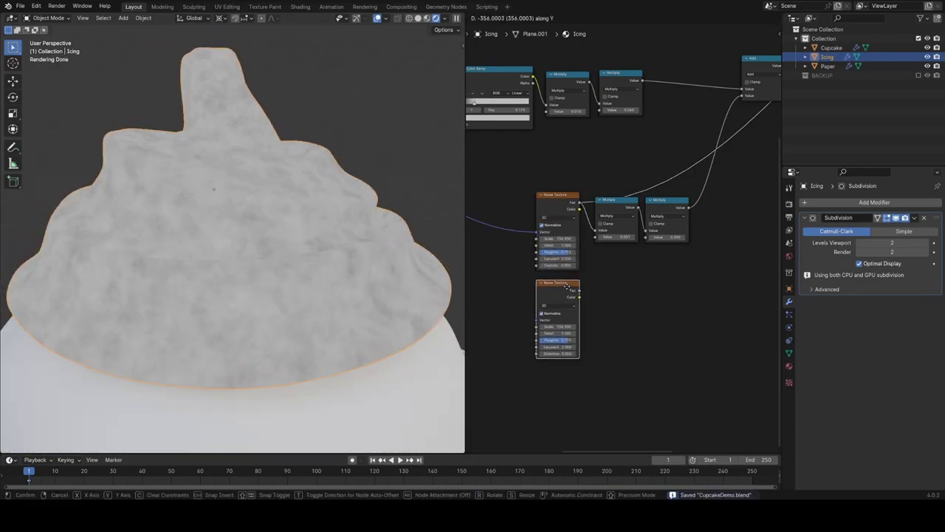
pyautogui.click(569, 257)
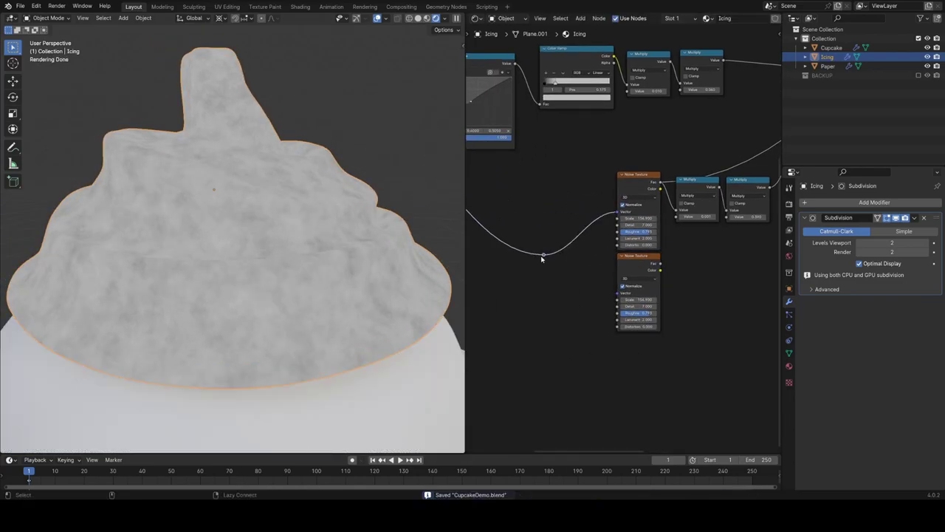
pyautogui.scroll(3, 583, 266)
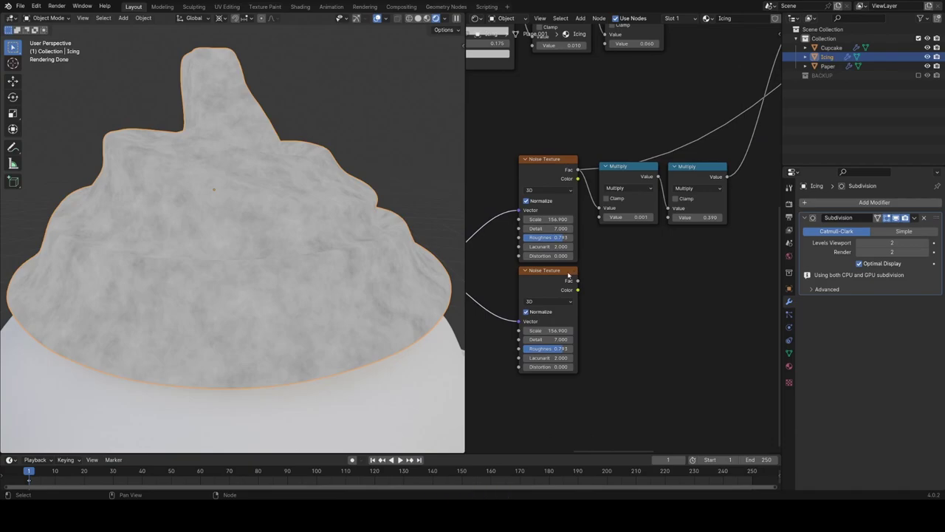
# Preview the copied Noise Texture and set its Scale to 6.01 and its Detail to 3.98
pyautogui.keyDown('ctrl'); pyautogui.keyDown('shift'); pyautogui.click(560, 283); pyautogui.keyUp('shift'); pyautogui.keyUp('ctrl')
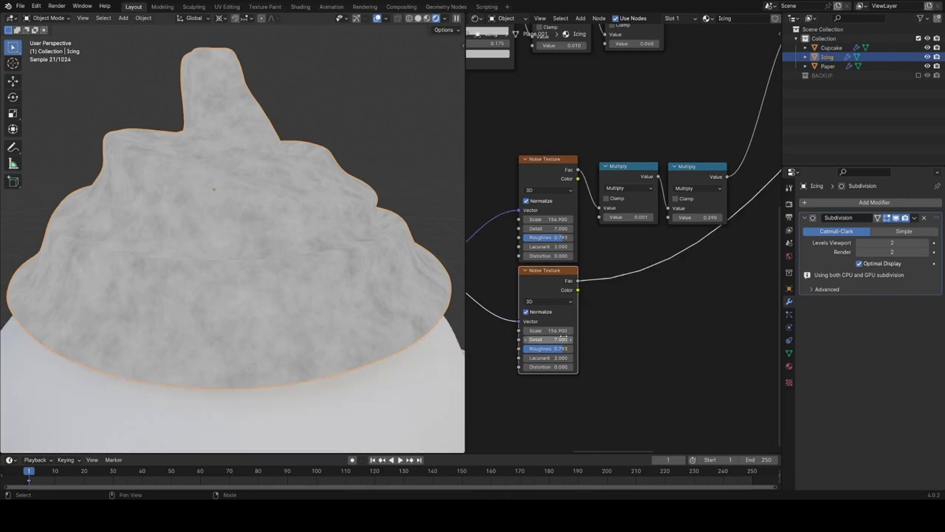
pyautogui.doubleClick(550, 331)
pyautogui.write('2')
pyautogui.press('Return')
pyautogui.doubleClick(551, 331)
pyautogui.write('3')
pyautogui.press('Return')
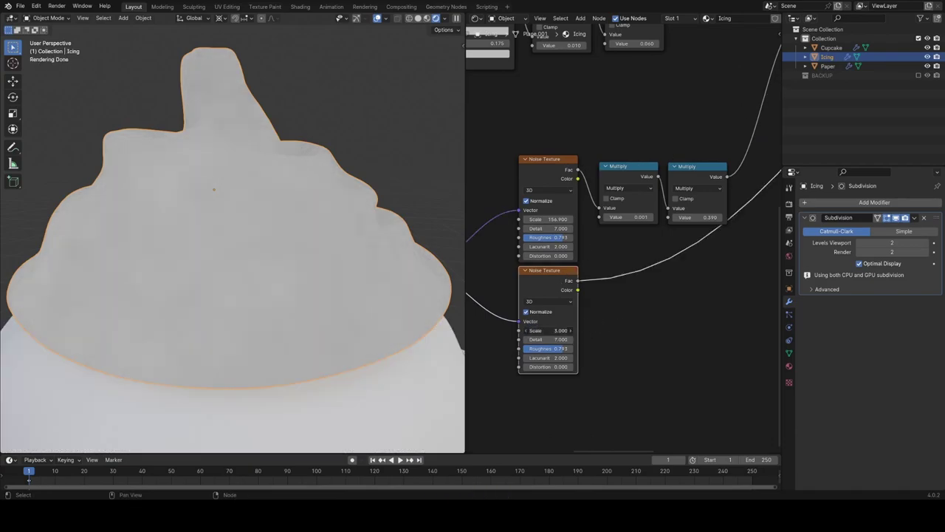
pyautogui.write('6')
pyautogui.press('Return')
pyautogui.keyDown('shift'); pyautogui.moveTo(560, 339); pyautogui.dragTo(533, 331); pyautogui.keyUp('shift')
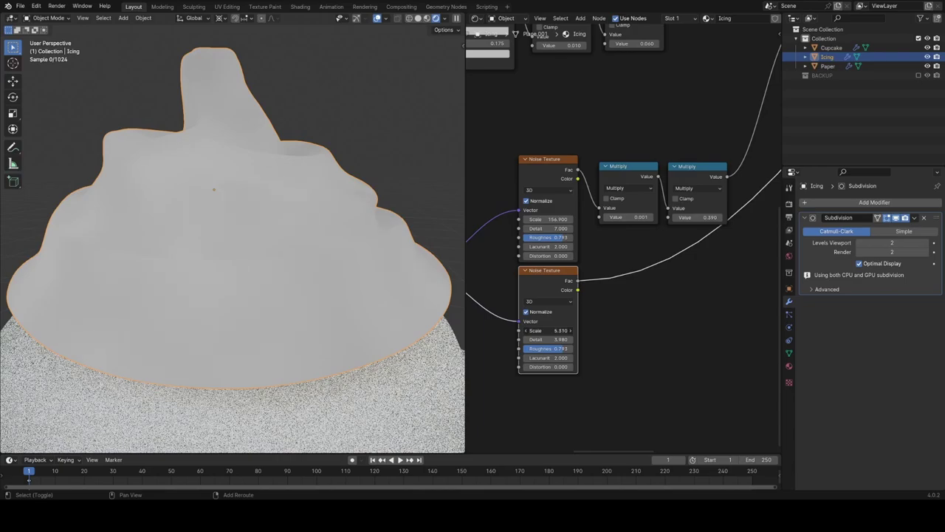
# Add a Color Ramp node on the copied Noise Texture's Fac output
pyautogui.hotkey('shift', 'a')
pyautogui.write('ra')
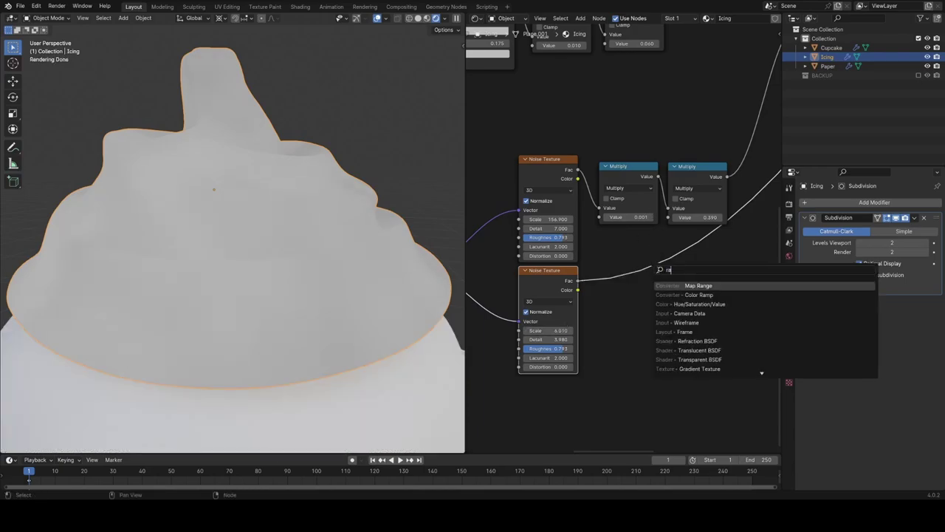
pyautogui.write('m')
pyautogui.press('Return')
pyautogui.click(640, 280)
pyautogui.moveTo(640, 279); pyautogui.dragTo(627, 277)
# Move the Color Ramp's black stop to 0.465 and its white stop to 0.807, checking the mask around the icing
pyautogui.moveTo(605, 321); pyautogui.dragTo(660, 320)
pyautogui.moveTo(303, 270); pyautogui.dragTo(341, 307, button='middle')
pyautogui.scroll(-4, 325, 307)
pyautogui.moveTo(280, 306); pyautogui.dragTo(374, 283, button='middle')
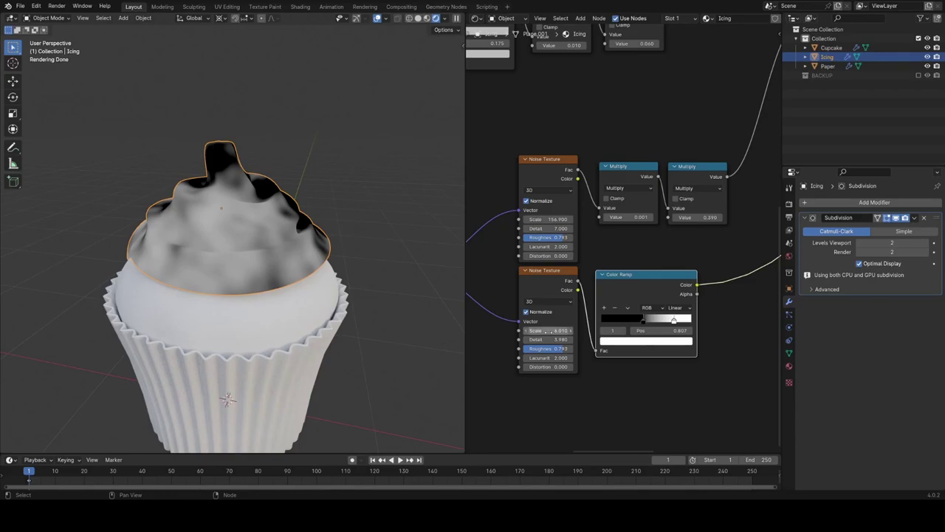
# Raise the copied Noise Texture's Scale and lower its Roughness to 0.347 for smaller, softer patches
pyautogui.moveTo(549, 331); pyautogui.dragTo(614, 330)
pyautogui.scroll(1, 310, 295)
pyautogui.moveTo(310, 295); pyautogui.dragTo(255, 276, button='middle')
# Duplicate the 0.39 Multiply node into the link before the Add node and connect the Color Ramp's Color to its second value
pyautogui.moveTo(639, 286); pyautogui.dragTo(551, 307, button='middle')
pyautogui.click(610, 200)
pyautogui.hotkey('shift', 'd')
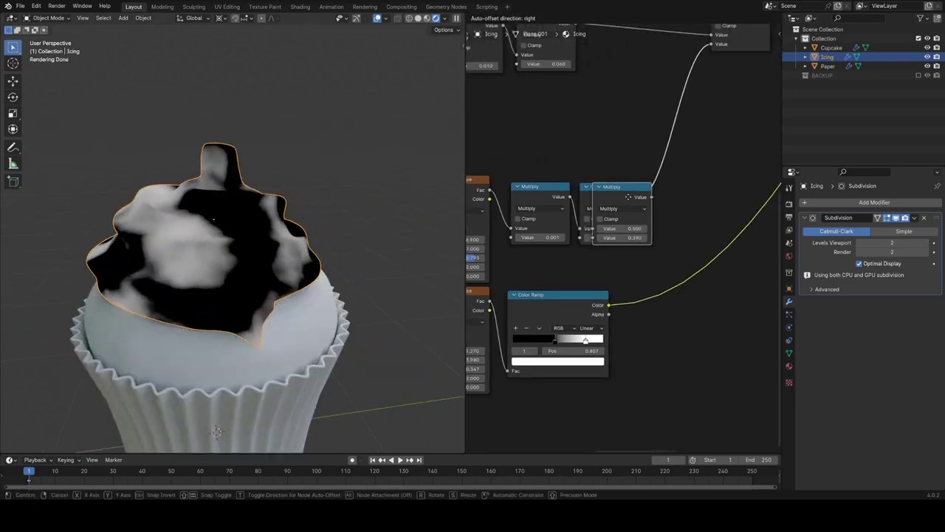
pyautogui.click(706, 174)
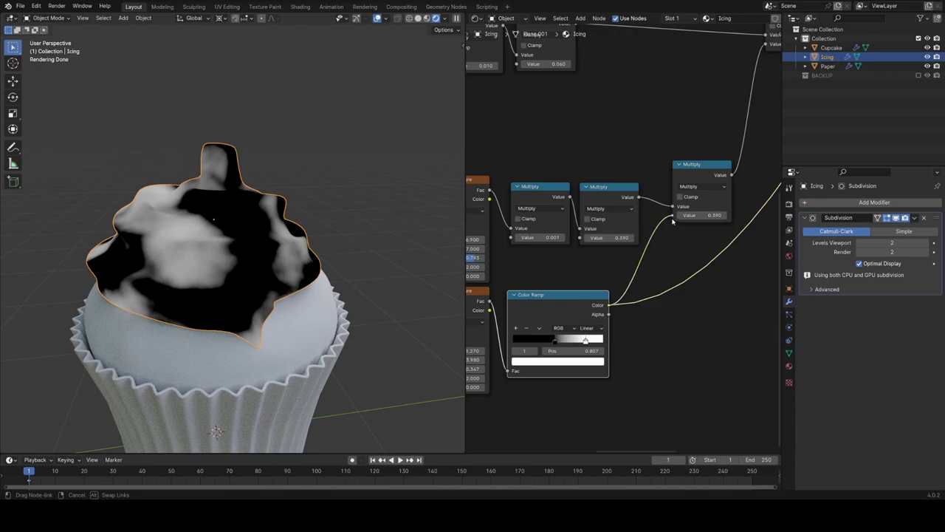
pyautogui.moveTo(672, 222); pyautogui.dragTo(673, 217)
# Preview the new Multiply node and the Bump node's output on the icing
pyautogui.moveTo(687, 236); pyautogui.dragTo(561, 306, button='middle')
pyautogui.scroll(-3, 627, 175)
pyautogui.scroll(-2, 664, 166)
pyautogui.moveTo(684, 154); pyautogui.dragTo(590, 223, button='middle')
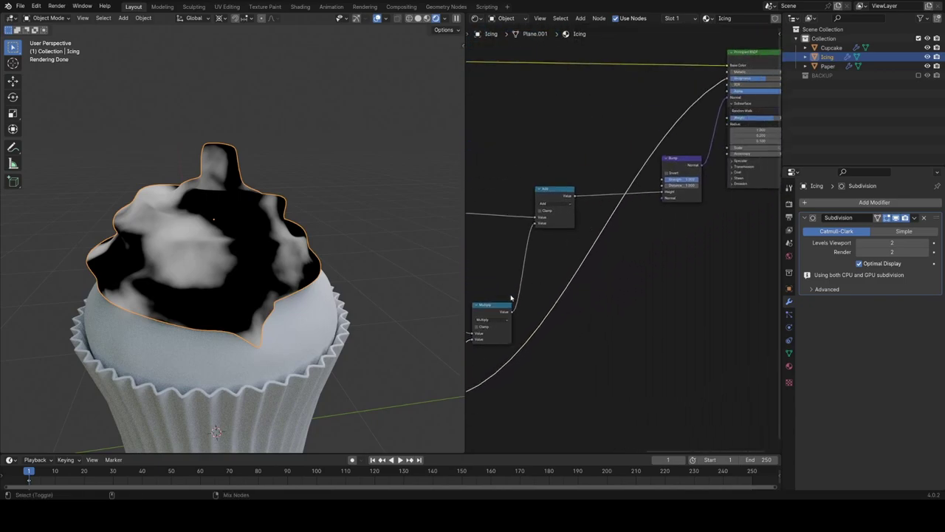
pyautogui.keyDown('ctrl'); pyautogui.keyDown('shift'); pyautogui.click(500, 306); pyautogui.keyUp('shift'); pyautogui.keyUp('ctrl')
pyautogui.keyDown('ctrl'); pyautogui.keyDown('shift'); pyautogui.click(688, 164); pyautogui.keyUp('shift'); pyautogui.keyUp('ctrl')
pyautogui.moveTo(688, 164); pyautogui.dragTo(584, 234, button='middle')
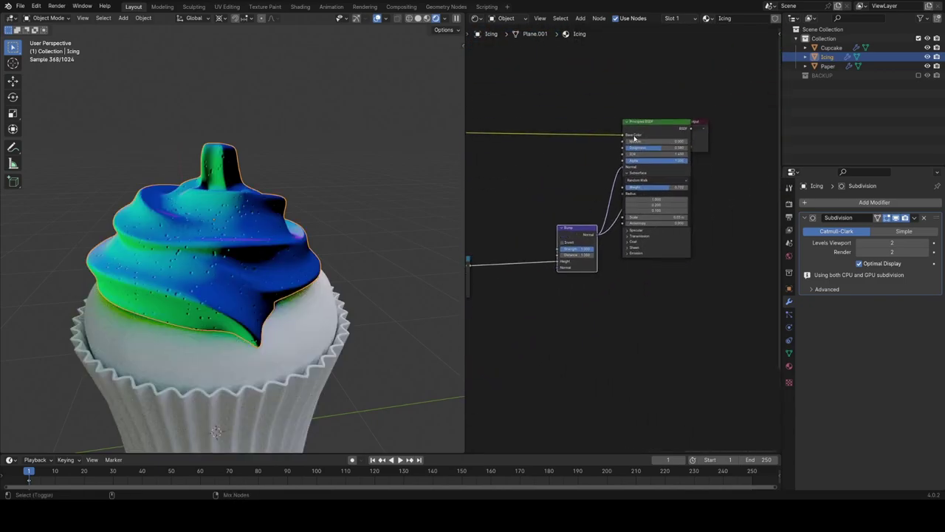
# Restore the Principled BSDF as the material's output, move the Material Output node clear of it and view the icing up close
pyautogui.keyDown('ctrl'); pyautogui.keyDown('shift'); pyautogui.click(635, 136); pyautogui.keyUp('shift'); pyautogui.keyUp('ctrl')
pyautogui.click(698, 141)
pyautogui.moveTo(698, 141); pyautogui.dragTo(780, 130)
pyautogui.moveTo(422, 230); pyautogui.dragTo(334, 240, button='middle')
pyautogui.scroll(3, 334, 240)
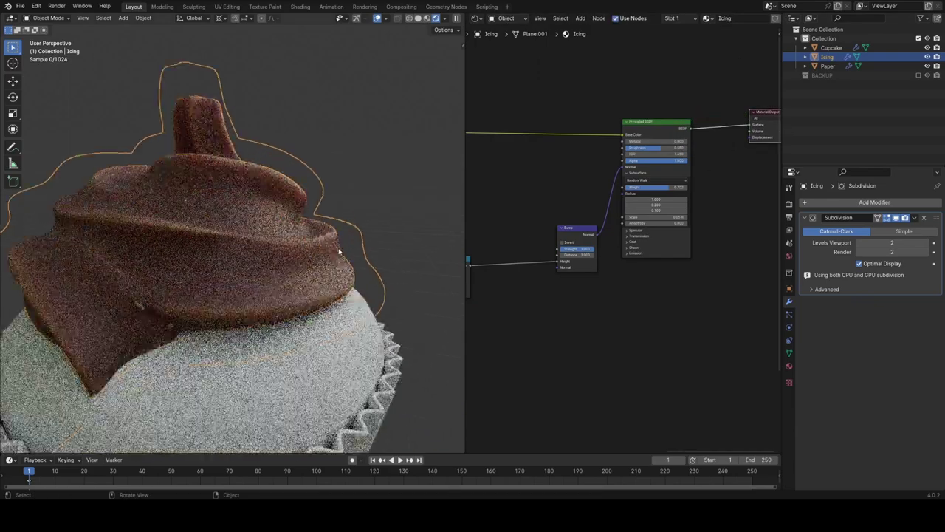
# Lighten the Color Ramp's black stop to a light grey and save the file
pyautogui.moveTo(572, 315); pyautogui.dragTo(775, 182, button='middle')
pyautogui.scroll(6, 620, 307)
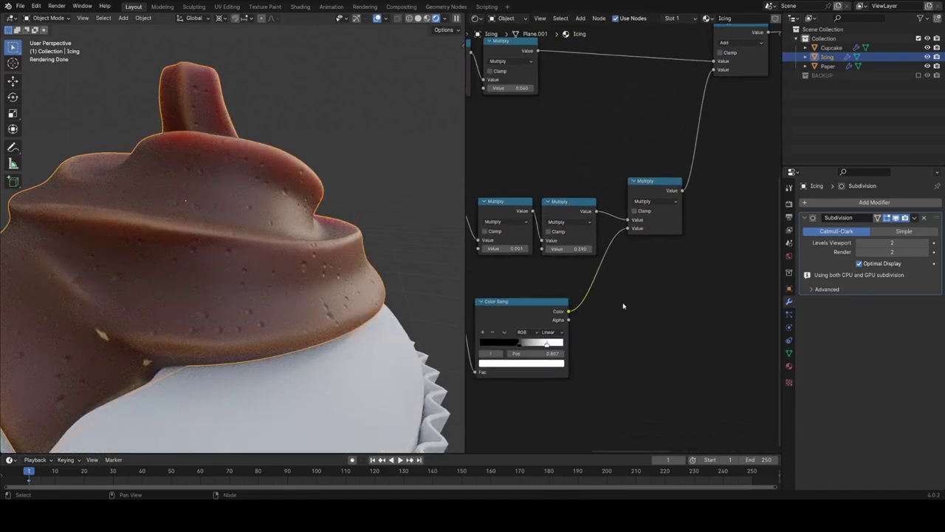
pyautogui.click(573, 320)
pyautogui.click(576, 353)
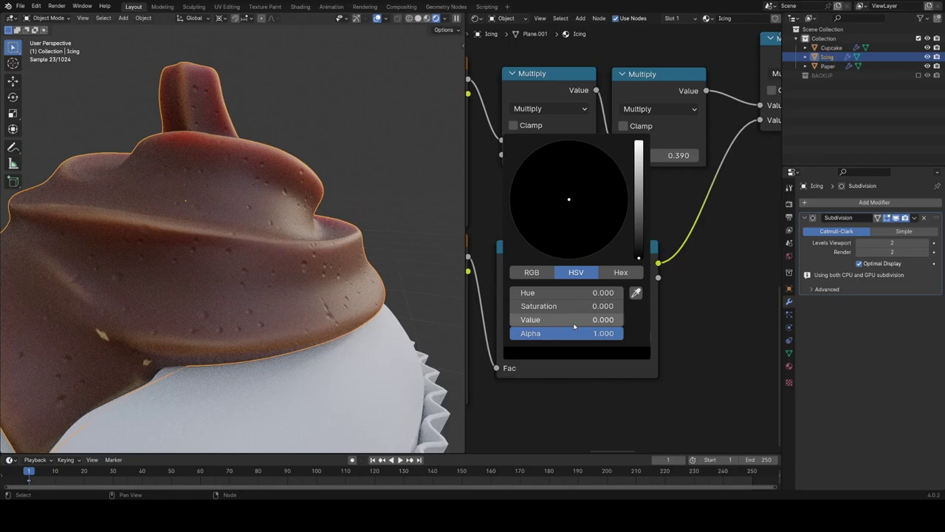
pyautogui.keyDown('ctrl'); pyautogui.moveTo(574, 321); pyautogui.dragTo(630, 322); pyautogui.keyUp('ctrl')
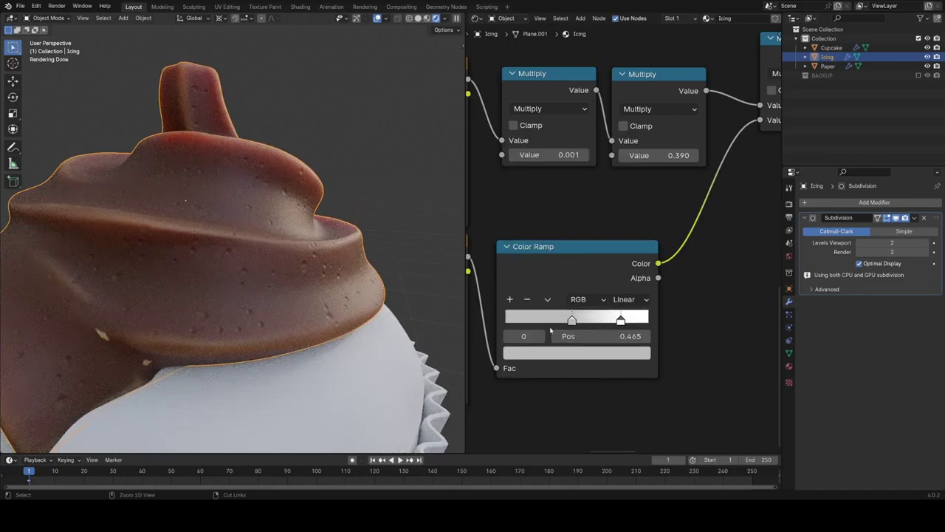
pyautogui.hotkey('ctrl', 's')
# Check the whole icing and darken the Color Ramp's grey stop slightly
pyautogui.scroll(-3, 434, 287)
pyautogui.moveTo(390, 301); pyautogui.dragTo(358, 269, button='middle')
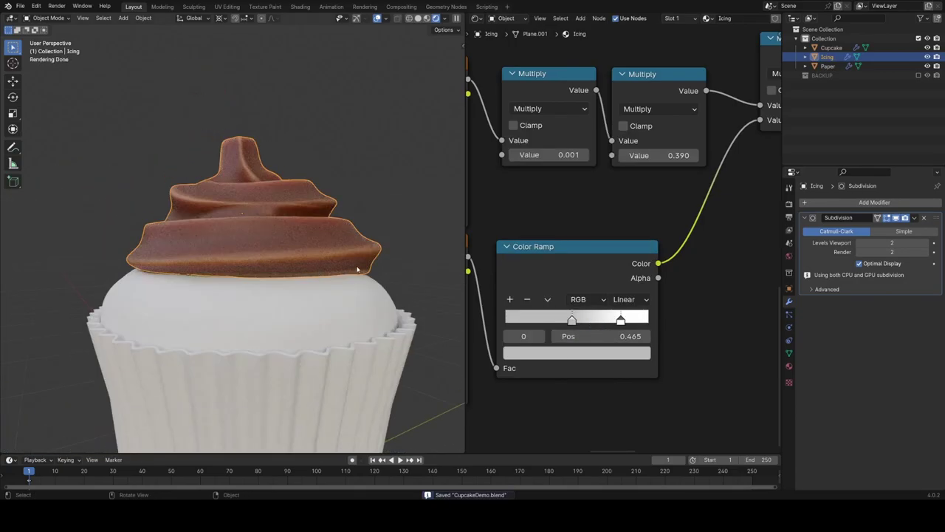
pyautogui.click(592, 354)
pyautogui.keyDown('ctrl'); pyautogui.moveTo(591, 320); pyautogui.dragTo(569, 321); pyautogui.keyUp('ctrl')
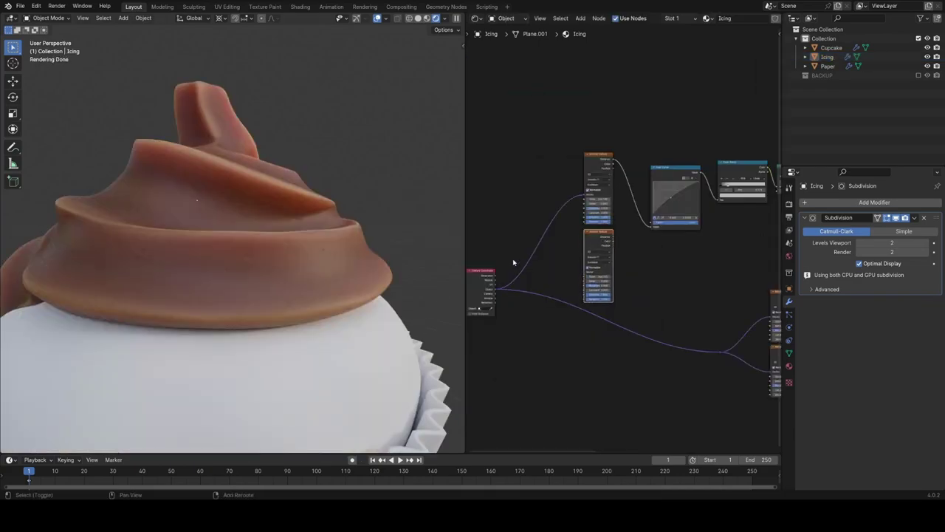
# Add a reroute to the Texture Coordinate link, connect it to the second Voronoi Texture and hide the Texture Coordinate's unused sockets
pyautogui.keyDown('shift'); pyautogui.moveTo(513, 262); pyautogui.dragTo(515, 297, button='right'); pyautogui.keyUp('shift')
pyautogui.press('g')
pyautogui.click(514, 330)
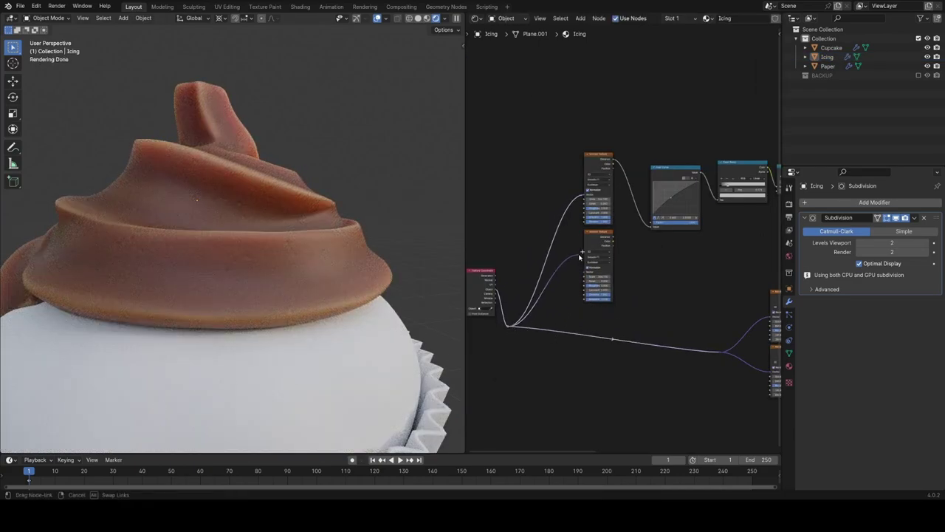
pyautogui.moveTo(493, 287); pyautogui.dragTo(494, 335)
pyautogui.hotkey('ctrl', 'h')
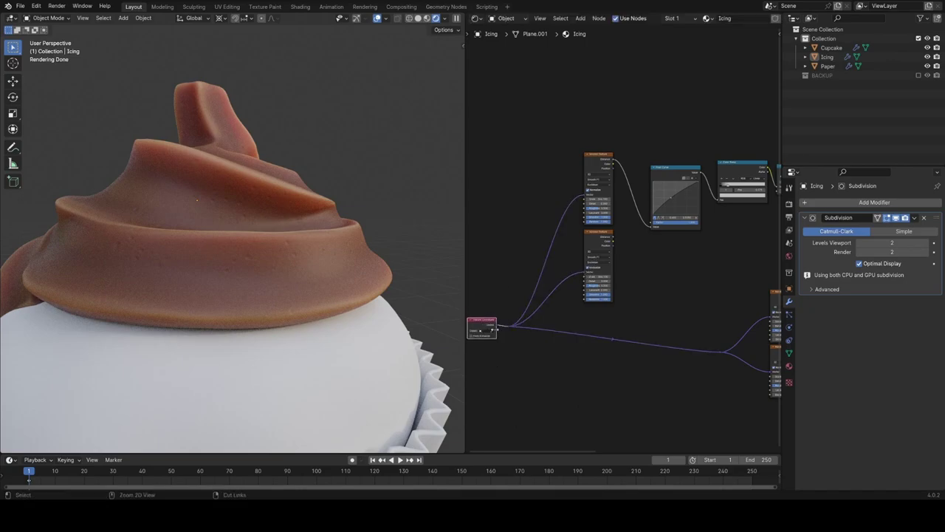
# Duplicate the Float Curve, Color Ramp and two Multiply nodes below the originals as a chain fed by the second Voronoi Texture
pyautogui.scroll(2, 670, 171)
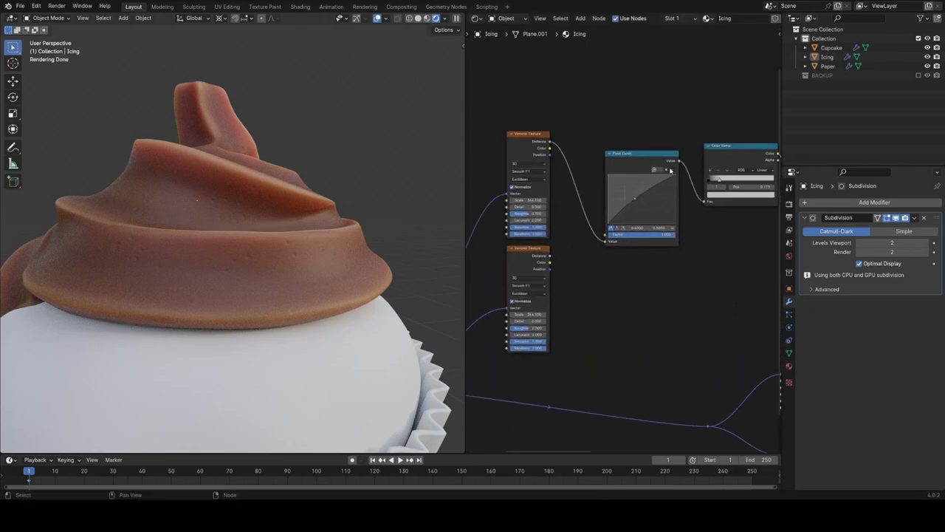
pyautogui.moveTo(647, 168); pyautogui.dragTo(593, 155, button='middle')
pyautogui.hotkey('shift', 'd')
pyautogui.press('y')
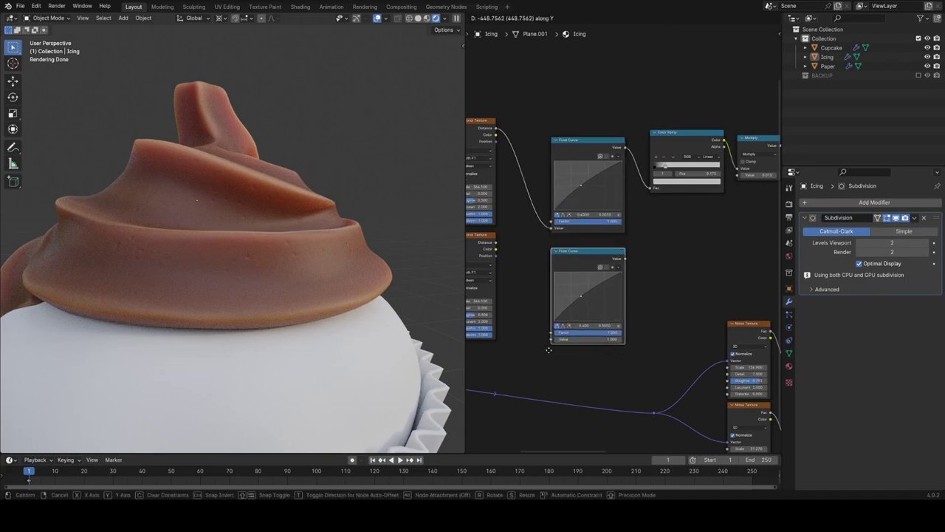
pyautogui.click(548, 353)
pyautogui.keyDown('alt'); pyautogui.moveTo(485, 246); pyautogui.dragTo(585, 301, button='right'); pyautogui.keyUp('alt')
pyautogui.moveTo(656, 270); pyautogui.dragTo(604, 283, button='middle')
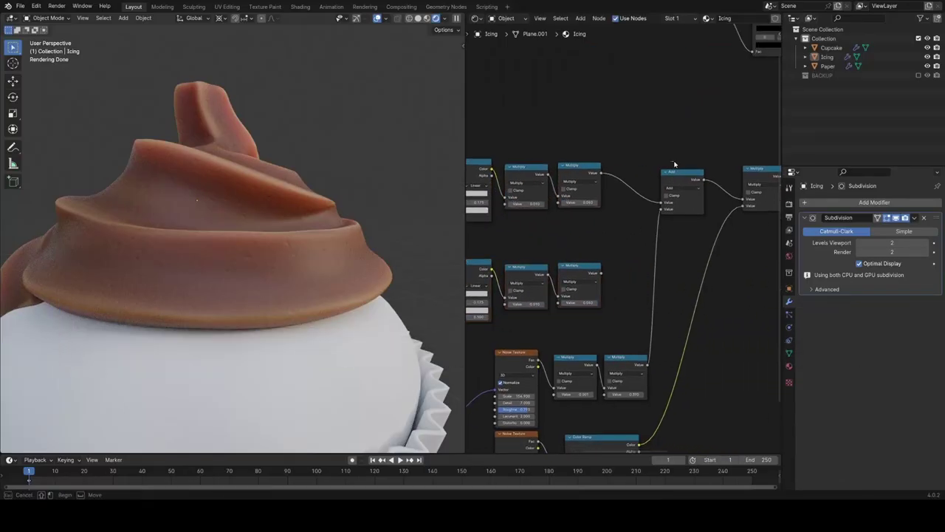
# Shift the Add and final Multiply nodes along to make room and insert a duplicate Add node before them
pyautogui.moveTo(673, 162); pyautogui.dragTo(777, 254)
pyautogui.moveTo(699, 245); pyautogui.dragTo(616, 247, button='middle')
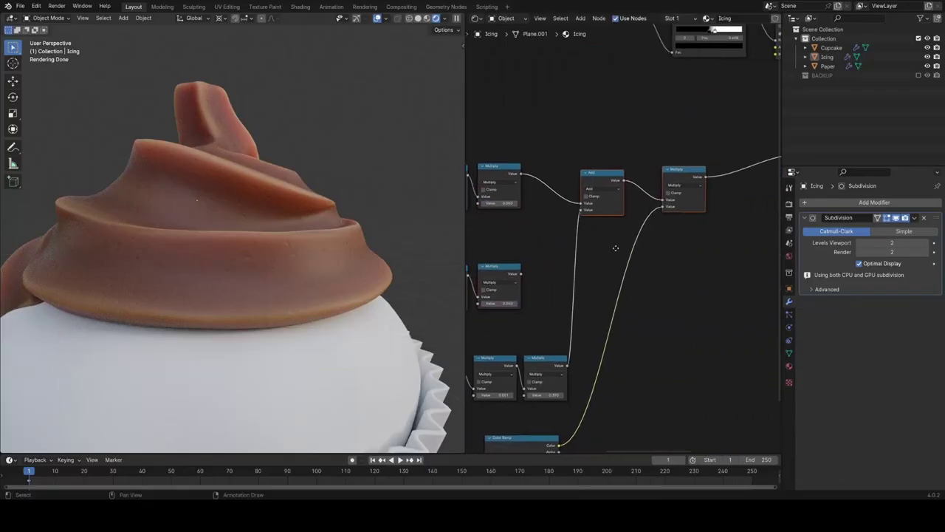
pyautogui.scroll(-2, 616, 246)
pyautogui.press('g')
pyautogui.click(686, 240)
pyautogui.click(655, 193)
pyautogui.hotkey('shift', 'd')
pyautogui.click(591, 190)
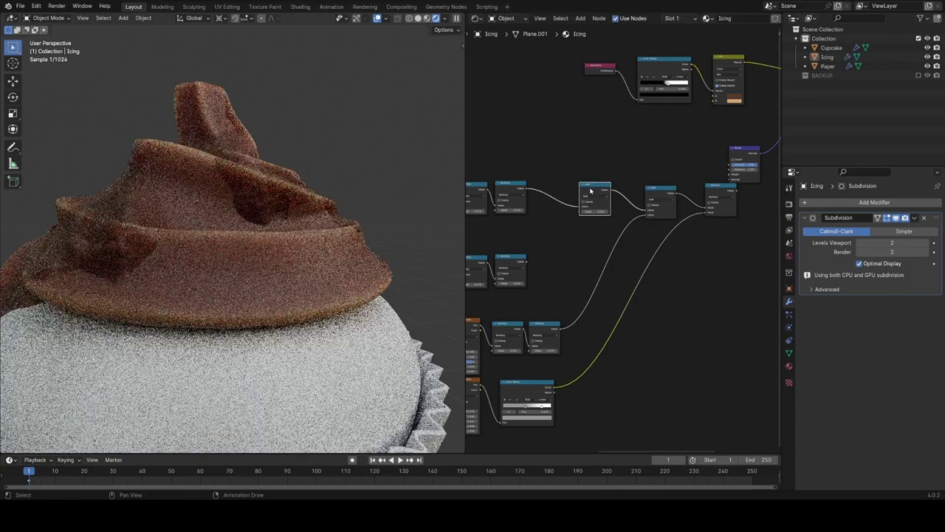
# Respace the Add and final Multiply nodes and connect the second Voronoi chain's last Multiply to the new Add's free input
pyautogui.click(719, 190)
pyautogui.press('g')
pyautogui.press('x')
pyautogui.click(699, 191)
pyautogui.moveTo(658, 191); pyautogui.dragTo(689, 193)
pyautogui.moveTo(526, 233); pyautogui.dragTo(642, 238, button='middle')
pyautogui.scroll(3, 673, 237)
pyautogui.scroll(2, 642, 243)
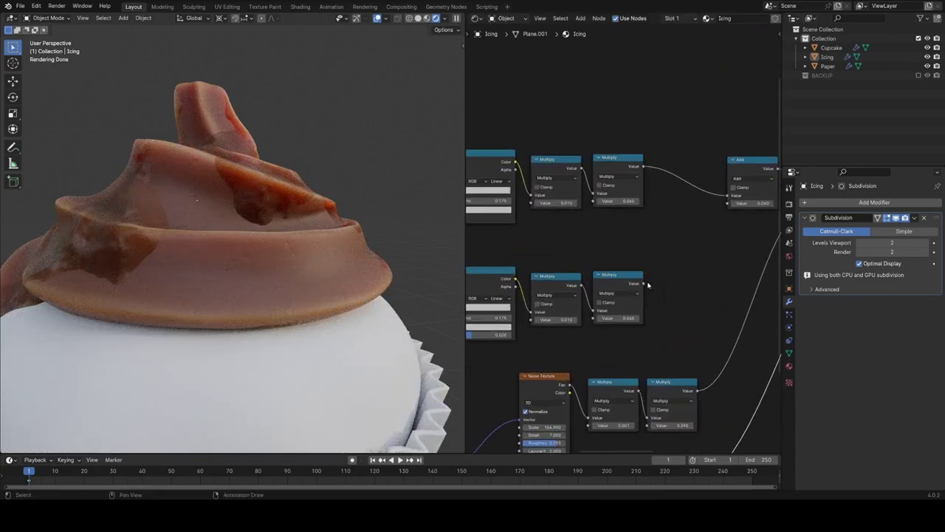
pyautogui.moveTo(732, 206); pyautogui.dragTo(733, 204)
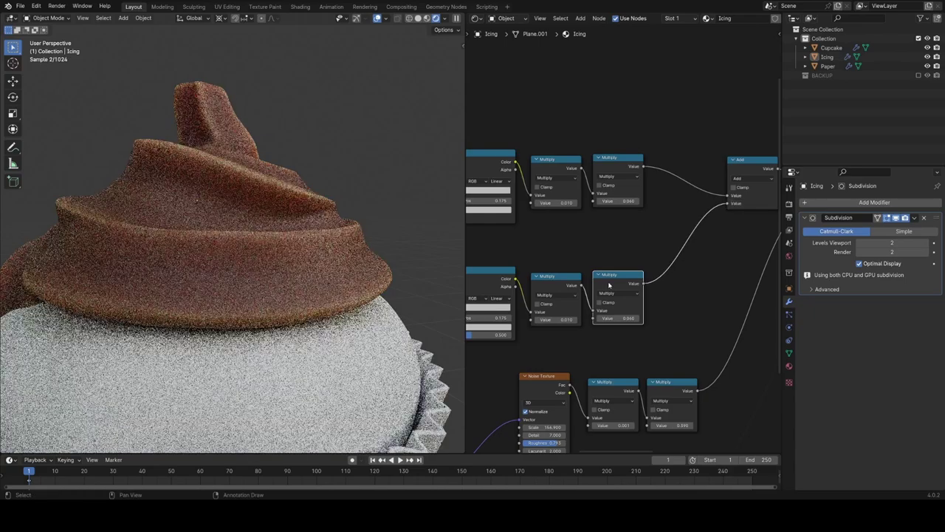
# Reduce the value of the second Voronoi chain's last Multiply and raise the middle point of its Float Curve slightly
pyautogui.scroll(-4, 609, 285)
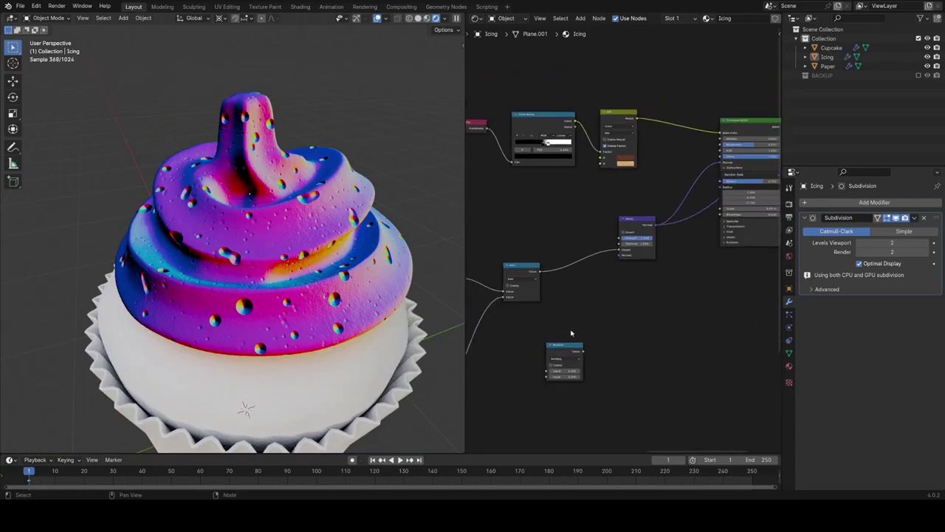
pyautogui.scroll(5, 697, 291)
pyautogui.moveTo(541, 315)
pyautogui.mouseDown(button='middle')
pyautogui.moveTo(690, 314)
pyautogui.moveTo(547, 325)
pyautogui.mouseUp(button='middle')
pyautogui.scroll(4, 605, 310)
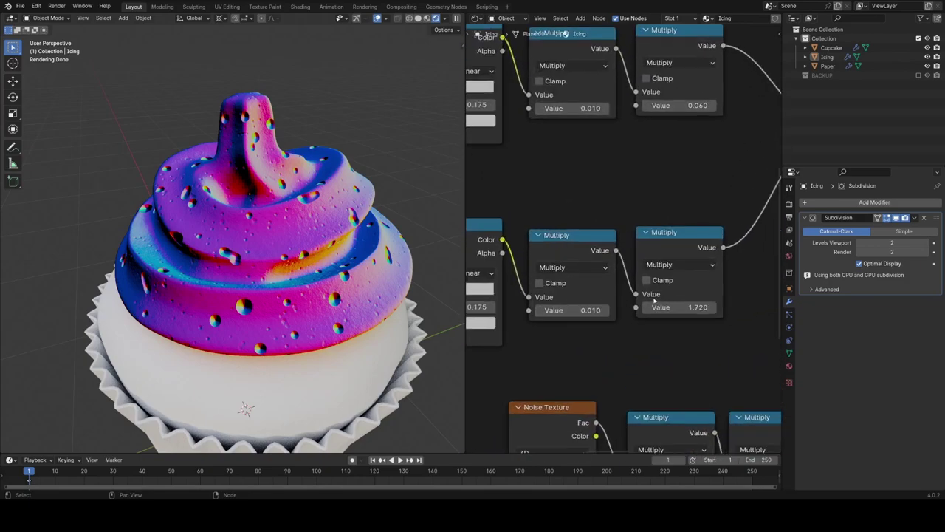
pyautogui.moveTo(669, 307)
pyautogui.keyDown('shift'); pyautogui.mouseDown()
pyautogui.moveTo(576, 307)
pyautogui.moveTo(663, 307)
pyautogui.mouseUp(); pyautogui.keyUp('shift')
pyautogui.moveTo(525, 340); pyautogui.dragTo(728, 302, button='middle')
pyautogui.scroll(-1, 728, 302)
pyautogui.moveTo(478, 324); pyautogui.dragTo(632, 309, button='middle')
pyautogui.moveTo(583, 296); pyautogui.dragTo(587, 283)
# Insert the loose Multiply node between the last Add and the Bump, and connect the noise mask's Color Ramp to its second value
pyautogui.scroll(-8, 704, 312)
pyautogui.moveTo(764, 336); pyautogui.dragTo(570, 290, button='middle')
pyautogui.scroll(-2, 562, 285)
pyautogui.moveTo(760, 277); pyautogui.dragTo(614, 303, button='middle')
pyautogui.moveTo(715, 234); pyautogui.dragTo(728, 155)
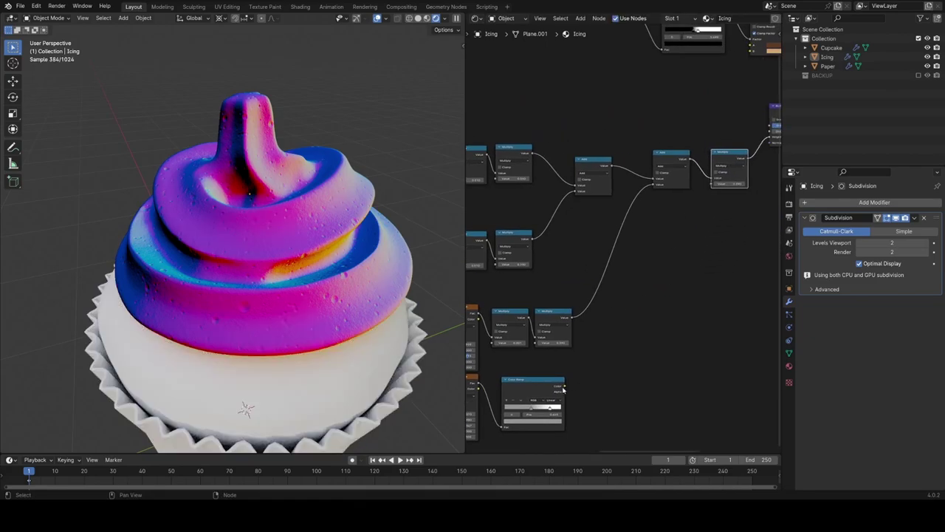
pyautogui.moveTo(564, 379); pyautogui.dragTo(552, 376)
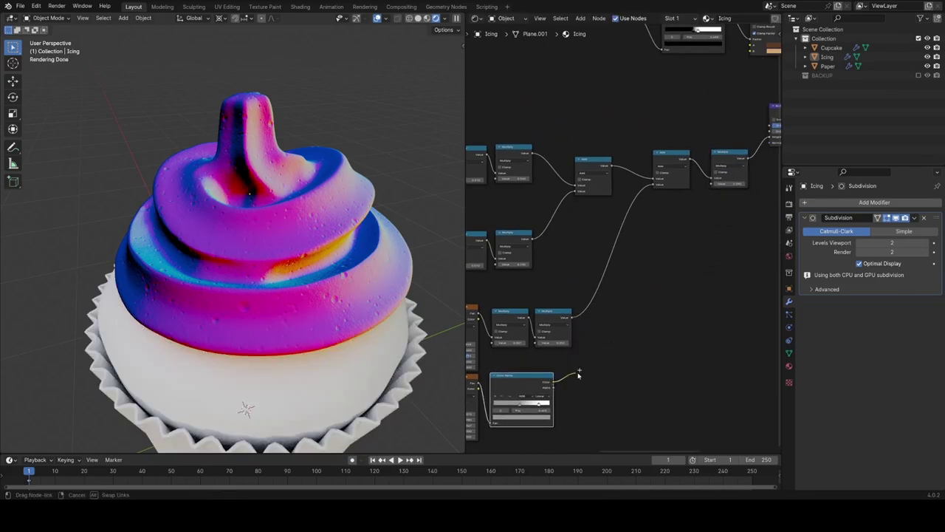
pyautogui.moveTo(725, 180); pyautogui.dragTo(720, 182)
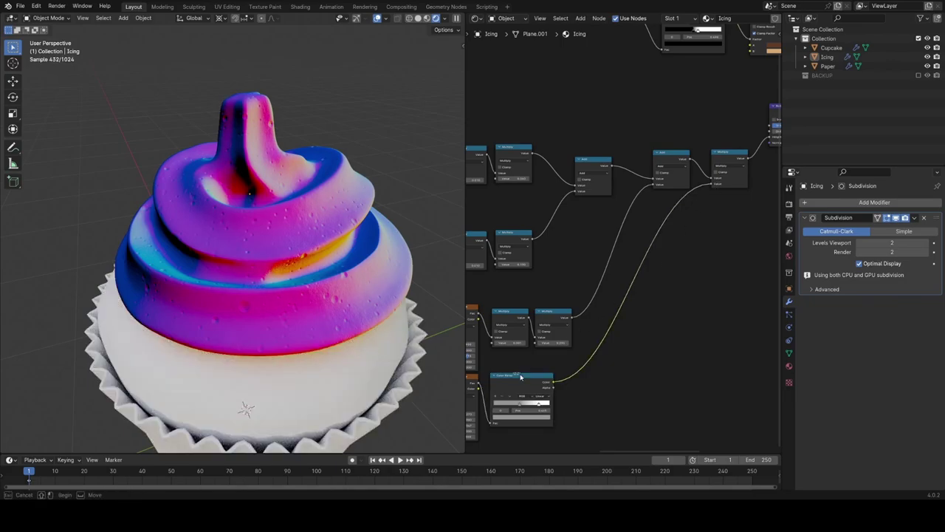
pyautogui.moveTo(523, 381); pyautogui.dragTo(531, 383)
# Save the file, restore the Principled BSDF as the material's output and inspect the icing from another angle
pyautogui.moveTo(688, 272); pyautogui.dragTo(550, 342, button='middle')
pyautogui.hotkey('ctrl', 's')
pyautogui.moveTo(704, 209); pyautogui.dragTo(588, 291, button='middle')
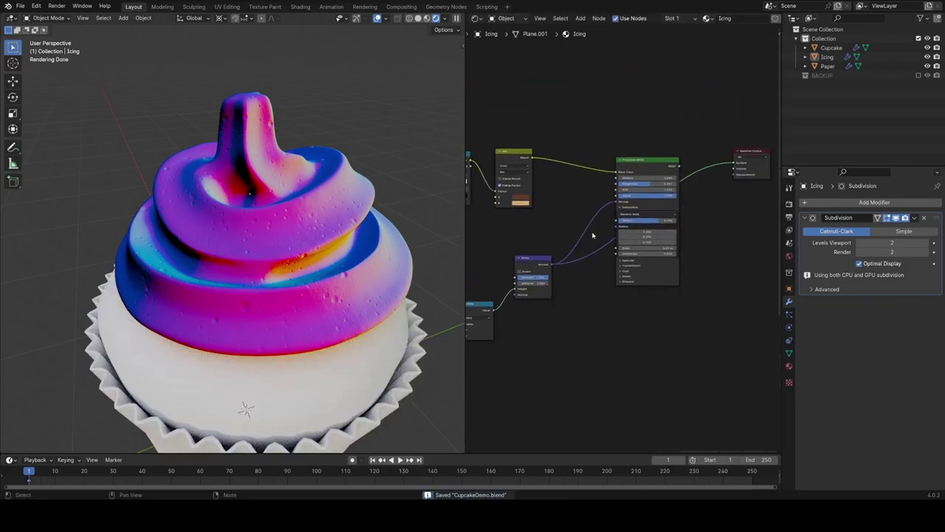
pyautogui.keyDown('ctrl'); pyautogui.keyDown('shift'); pyautogui.click(655, 165); pyautogui.keyUp('shift'); pyautogui.keyUp('ctrl')
pyautogui.moveTo(339, 302); pyautogui.dragTo(371, 293, button='middle')
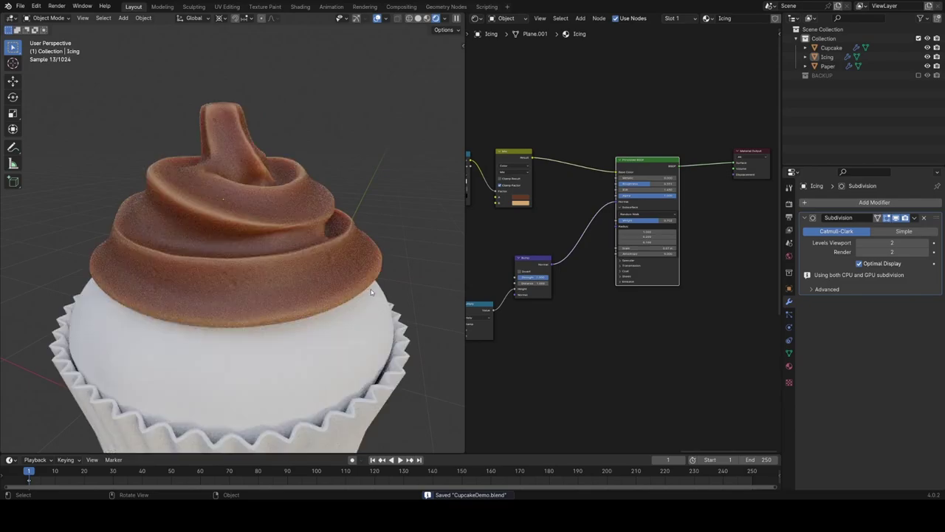
# Route the first Voronoi chain's Color Ramp output up toward the Mix node and insert a duplicate Mix node after the original
pyautogui.moveTo(518, 356); pyautogui.dragTo(737, 307, button='middle')
pyautogui.moveTo(547, 343); pyautogui.dragTo(645, 284, button='middle')
pyautogui.moveTo(645, 214); pyautogui.dragTo(618, 285, button='middle')
pyautogui.scroll(1, 621, 293)
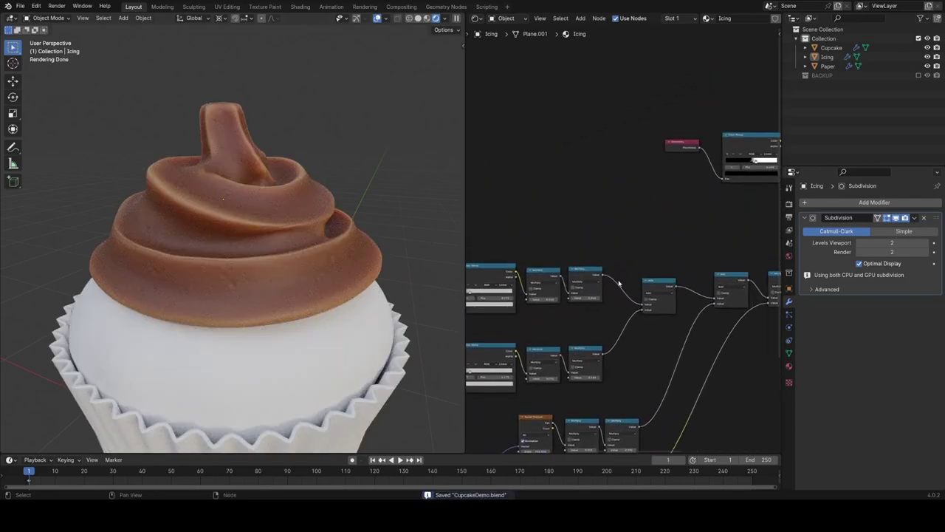
pyautogui.scroll(-5, 613, 285)
pyautogui.moveTo(555, 299); pyautogui.dragTo(562, 330, button='middle')
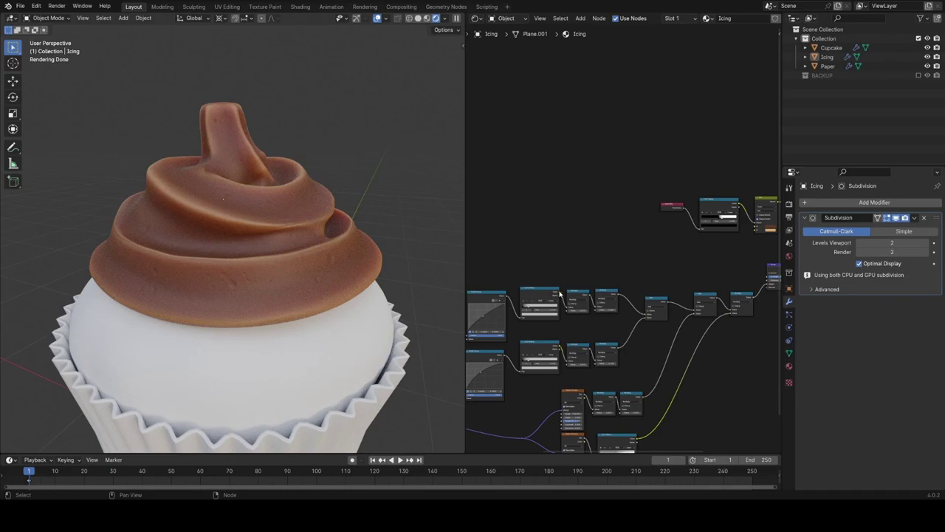
pyautogui.moveTo(637, 175)
pyautogui.mouseDown()
pyautogui.moveTo(627, 174)
pyautogui.moveTo(635, 175)
pyautogui.mouseUp()
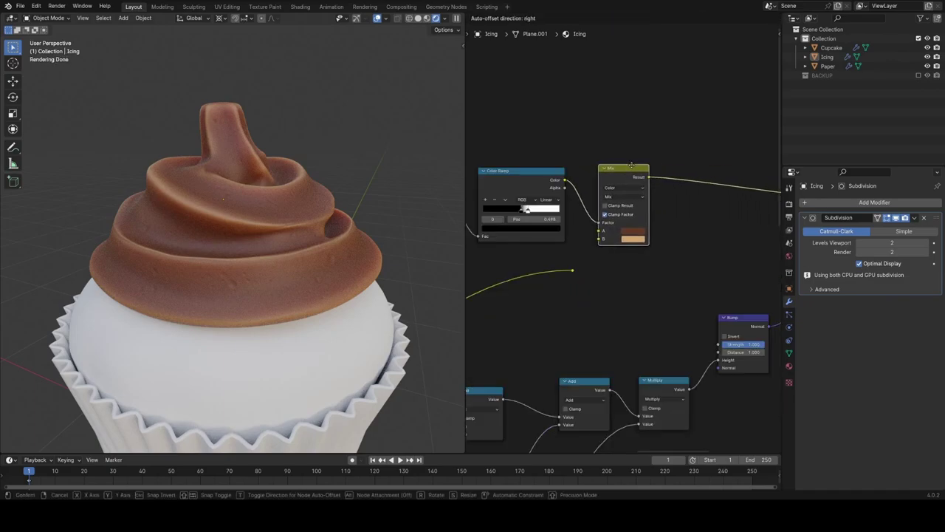
pyautogui.hotkey('shift', 'd')
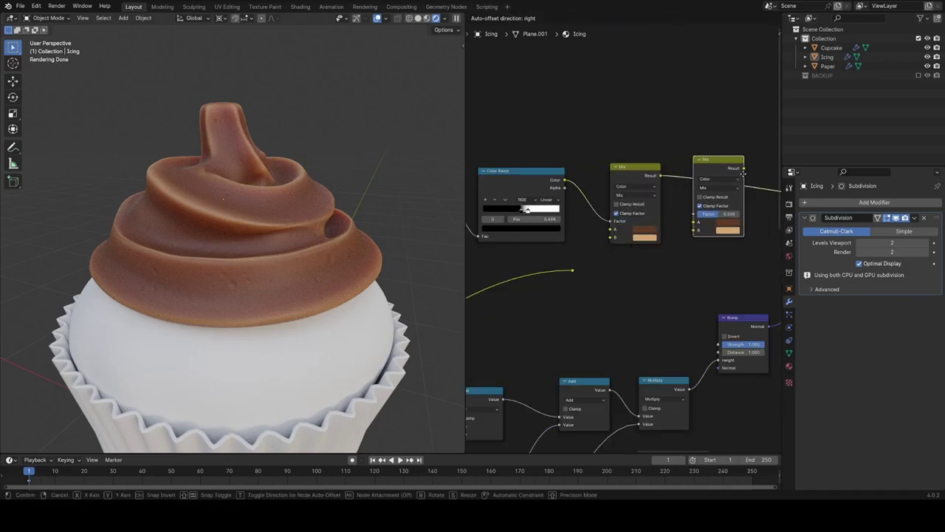
pyautogui.click(738, 167)
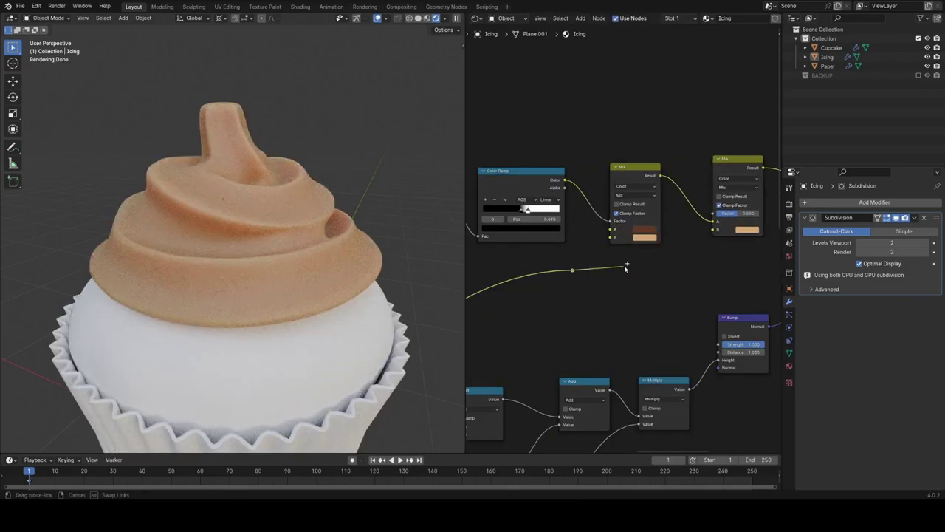
# Connect the rerouted Color Ramp output to the new Mix's Factor and paste the first Mix's dark brown into its B color
pyautogui.moveTo(718, 213); pyautogui.dragTo(716, 213)
pyautogui.scroll(3, 636, 260)
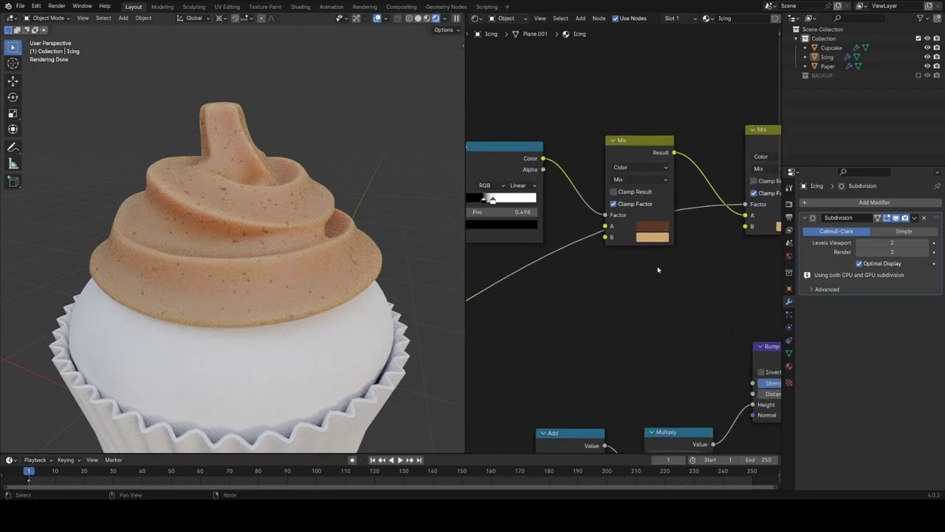
pyautogui.hotkey('ctrl', 'v')
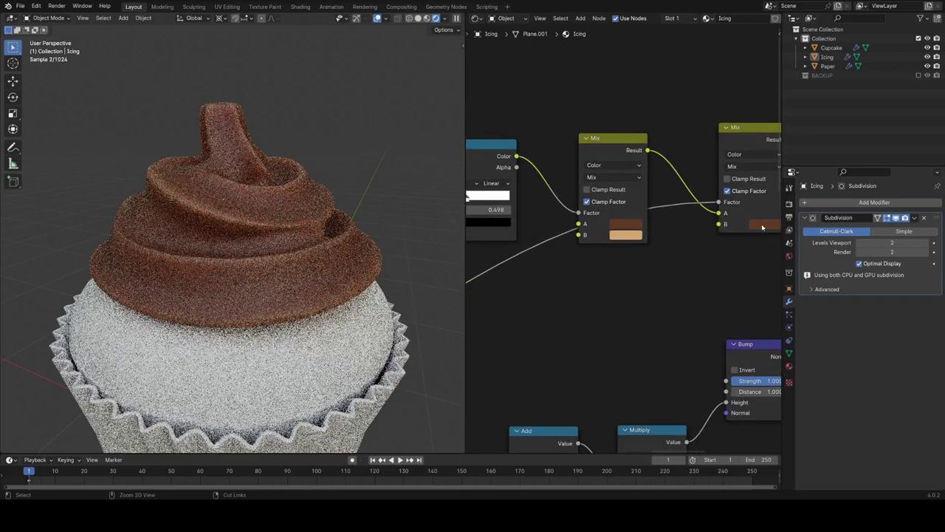
# Rewire the first Mix node's result into input B of the second Mix node, with brown as its A colour
pyautogui.moveTo(762, 228); pyautogui.dragTo(726, 240, button='middle')
pyautogui.hotkey('ctrl', 'z')
pyautogui.scroll(4, 345, 290)
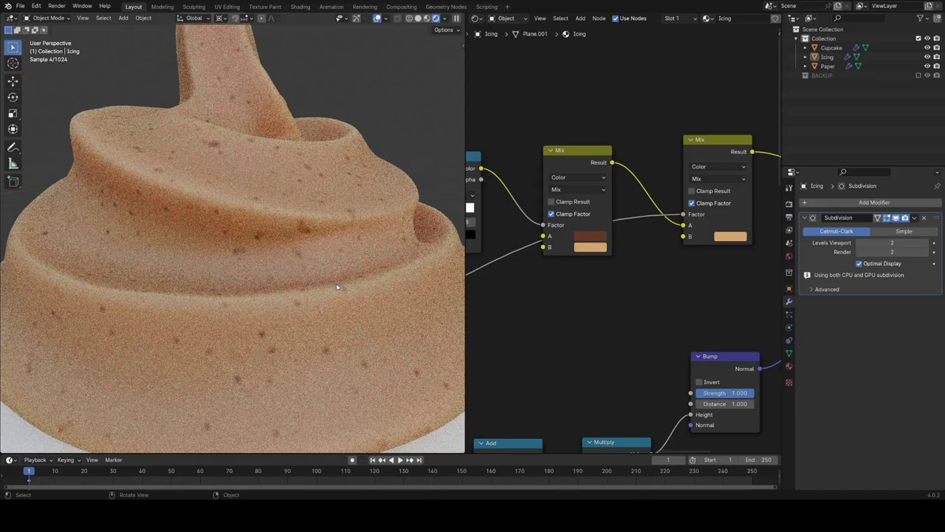
pyautogui.moveTo(683, 224); pyautogui.dragTo(685, 237)
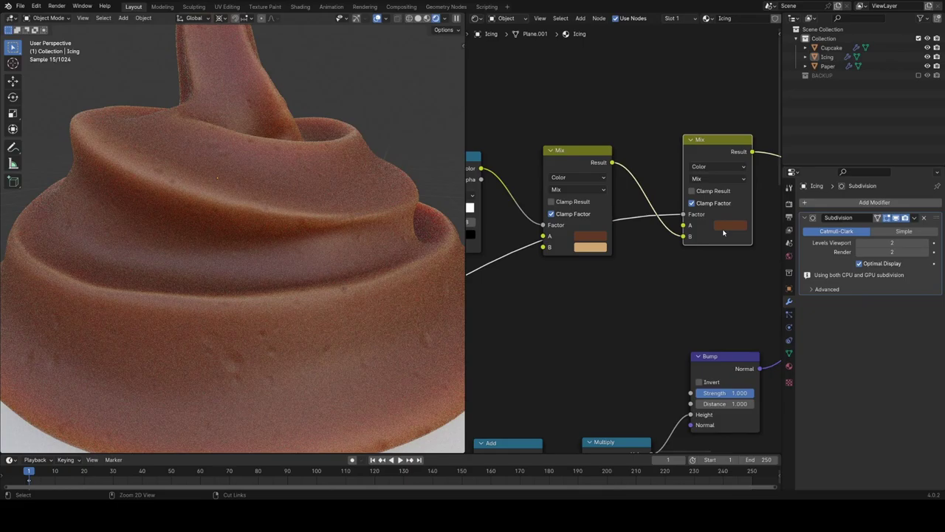
# Insert a Color Ramp node on the link feeding the second Mix node's Factor
pyautogui.moveTo(614, 279); pyautogui.dragTo(679, 256, button='middle')
pyautogui.hotkey('shift', 'a')
pyautogui.click(588, 269)
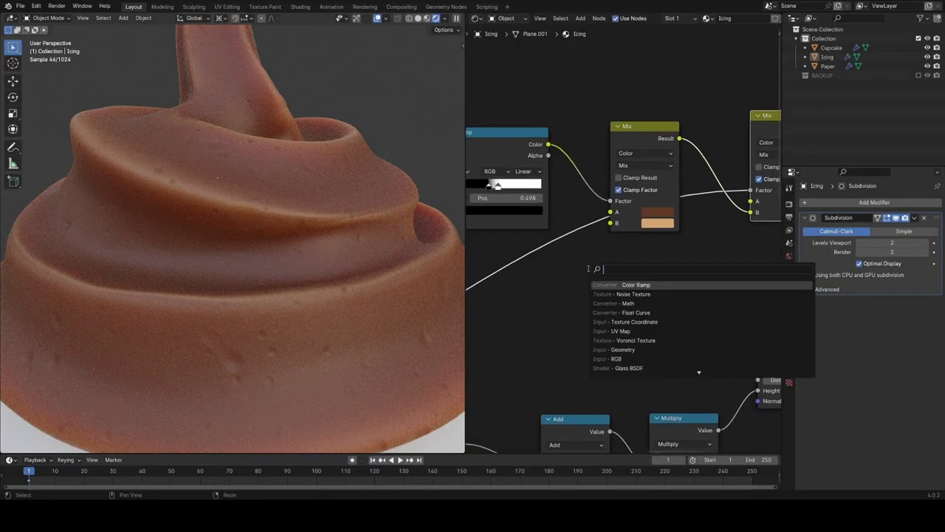
pyautogui.write('ramp')
pyautogui.press('Return')
pyautogui.click(561, 281)
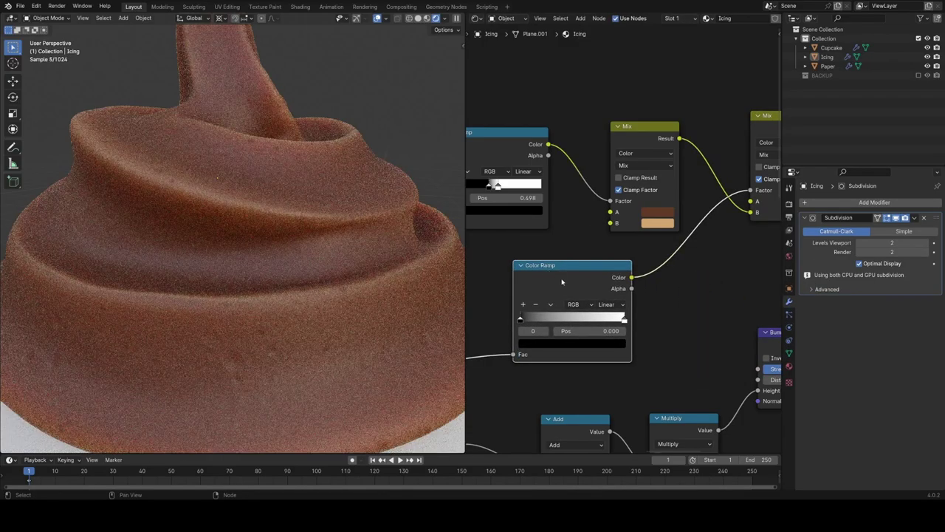
# Tighten the new Color Ramp by moving its white stop to about 0.5, and reposition the node slightly
pyautogui.moveTo(522, 319)
pyautogui.mouseDown()
pyautogui.moveTo(567, 317)
pyautogui.moveTo(520, 316)
pyautogui.mouseUp()
pyautogui.moveTo(622, 318); pyautogui.dragTo(570, 316)
pyautogui.scroll(-6, 623, 238)
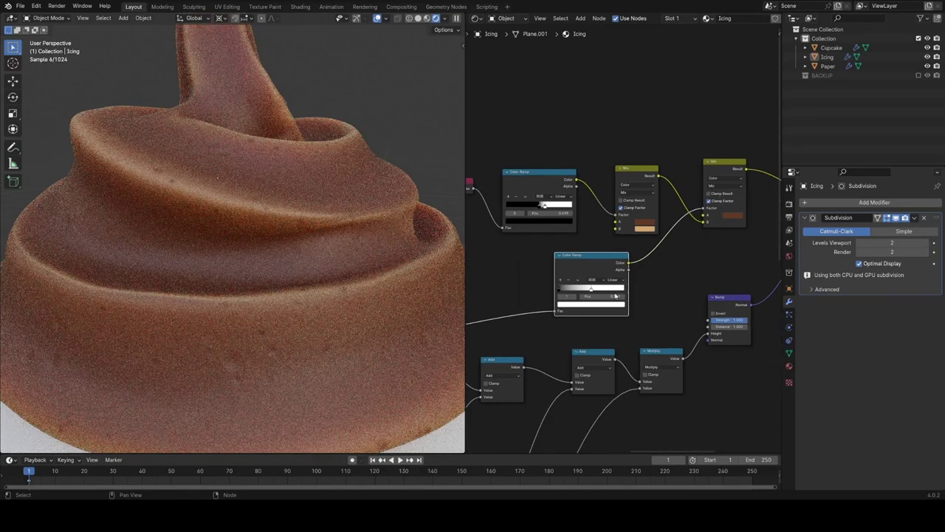
pyautogui.moveTo(596, 263); pyautogui.dragTo(599, 278)
pyautogui.scroll(-3, 583, 289)
pyautogui.moveTo(581, 292); pyautogui.dragTo(624, 270, button='middle')
pyautogui.scroll(4, 565, 282)
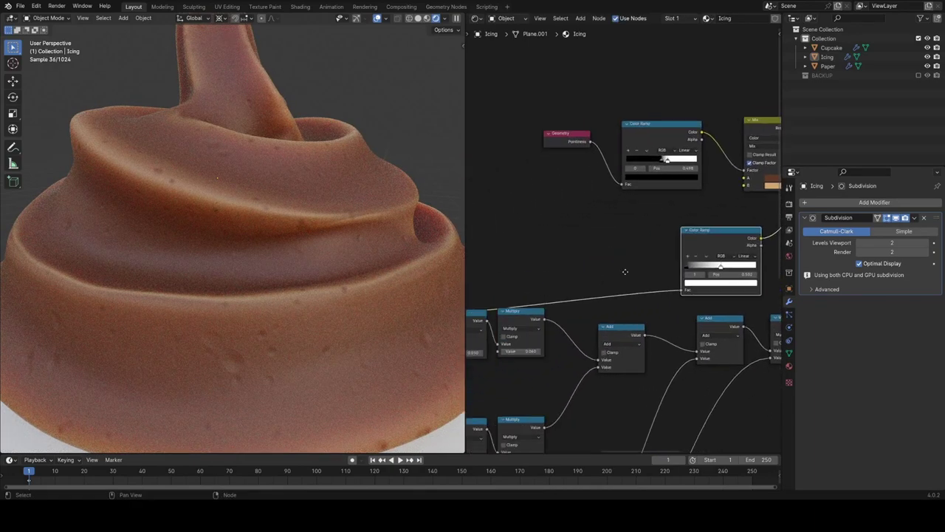
# Add a reroute point on the link running to the new Color Ramp and place it above the upper Multiply nodes
pyautogui.scroll(-4, 512, 301)
pyautogui.moveTo(510, 302); pyautogui.dragTo(513, 280, button='middle')
pyautogui.scroll(4, 510, 282)
pyautogui.moveTo(472, 321); pyautogui.dragTo(744, 293, button='middle')
pyautogui.scroll(-2, 551, 306)
pyautogui.keyDown('shift'); pyautogui.moveTo(734, 254); pyautogui.dragTo(731, 274, button='right'); pyautogui.keyUp('shift')
pyautogui.press('g')
pyautogui.click(688, 251)
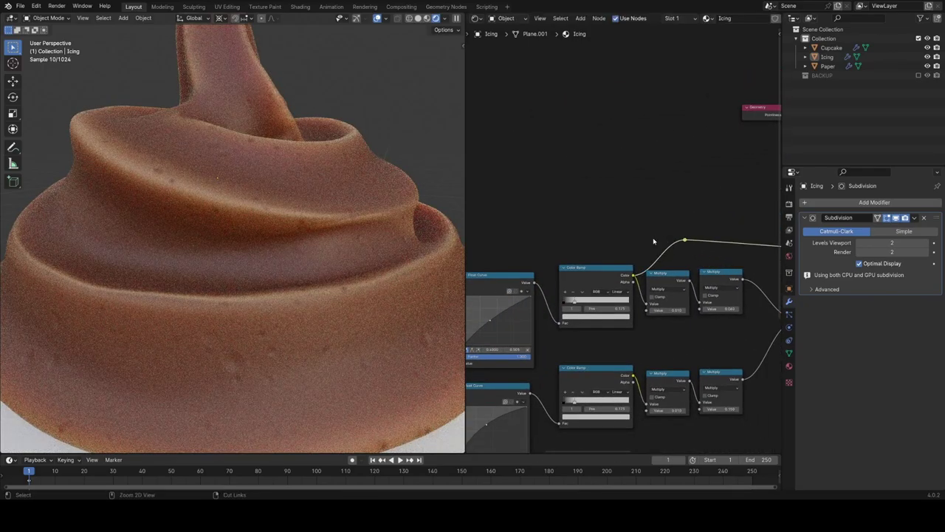
# Feed the new Color Ramp's link from the upper Float Curve's output instead of the upper texture's Color Ramp, then dissolve the reroute point
pyautogui.keyDown('ctrl'); pyautogui.moveTo(654, 241); pyautogui.dragTo(675, 258, button='right'); pyautogui.keyUp('ctrl')
pyautogui.moveTo(534, 283); pyautogui.dragTo(533, 284)
pyautogui.moveTo(692, 244); pyautogui.dragTo(707, 260)
pyautogui.hotkey('ctrl', 'x')
pyautogui.moveTo(712, 250); pyautogui.dragTo(568, 260, button='middle')
pyautogui.moveTo(731, 234); pyautogui.dragTo(615, 272, button='middle')
pyautogui.scroll(3, 615, 271)
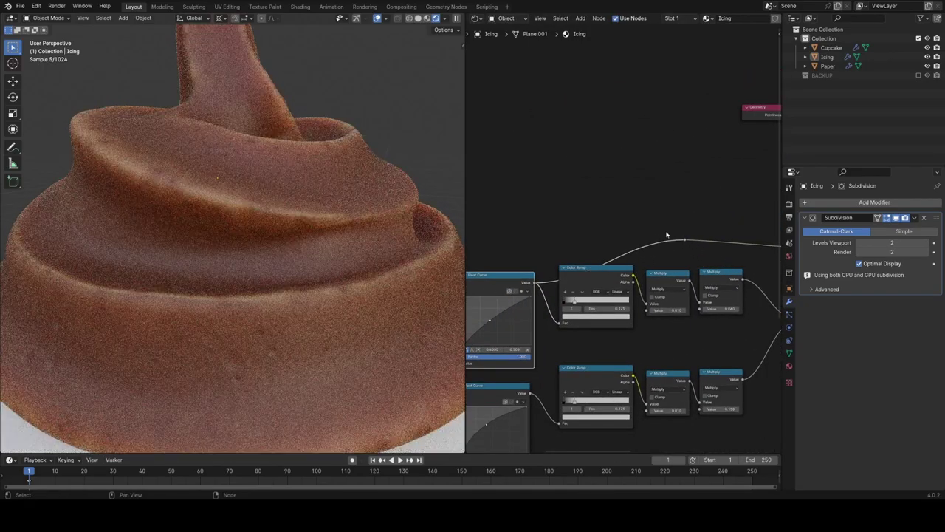
pyautogui.scroll(1, 617, 272)
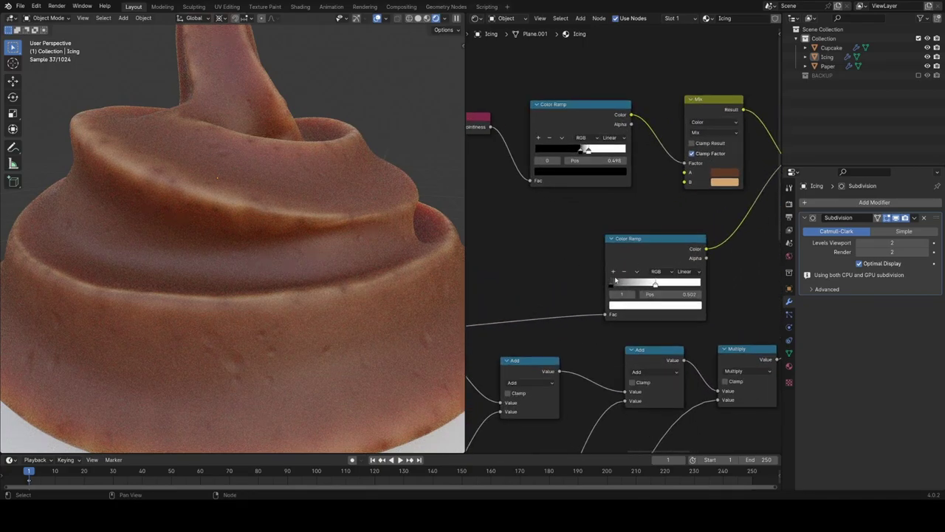
# Refine the new Color Ramp with its white stop at 0.418 and a grey first stop at 0.044, and save the file
pyautogui.moveTo(611, 284)
pyautogui.mouseDown()
pyautogui.moveTo(640, 285)
pyautogui.moveTo(615, 285)
pyautogui.mouseUp()
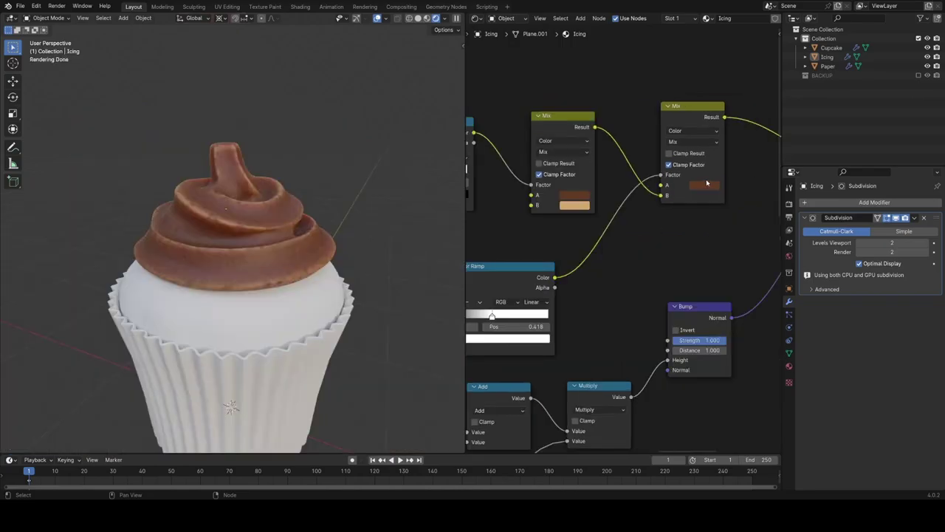
pyautogui.click(704, 185)
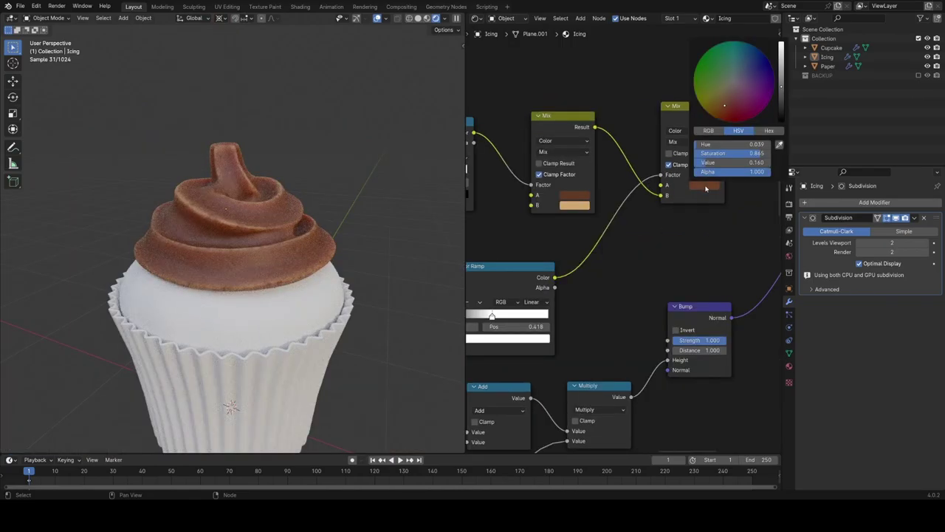
pyautogui.moveTo(505, 313); pyautogui.dragTo(586, 278, button='middle')
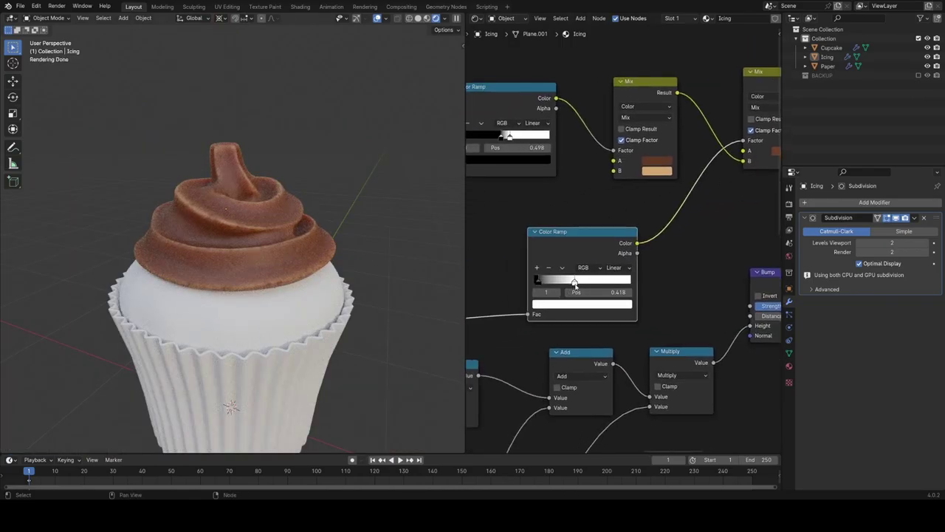
pyautogui.press('g')
pyautogui.click(584, 285)
pyautogui.click(547, 282)
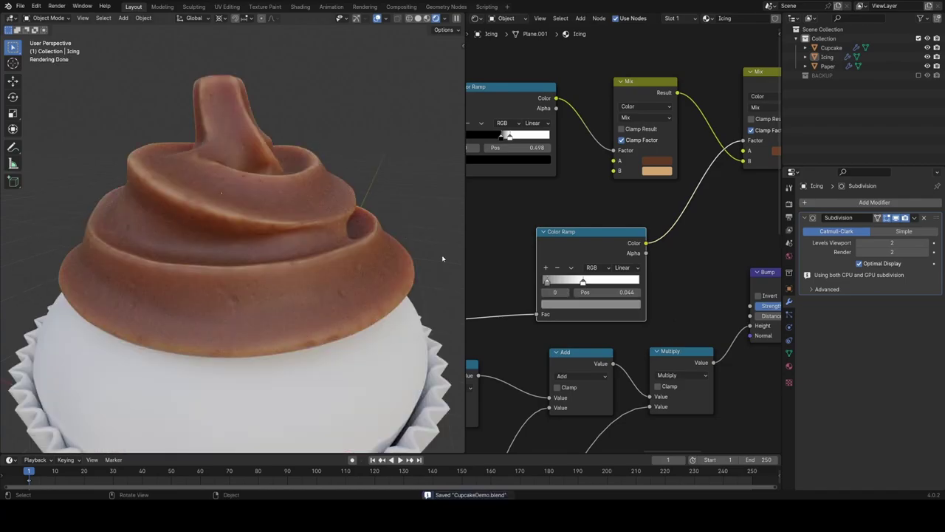
pyautogui.scroll(-3, 344, 286)
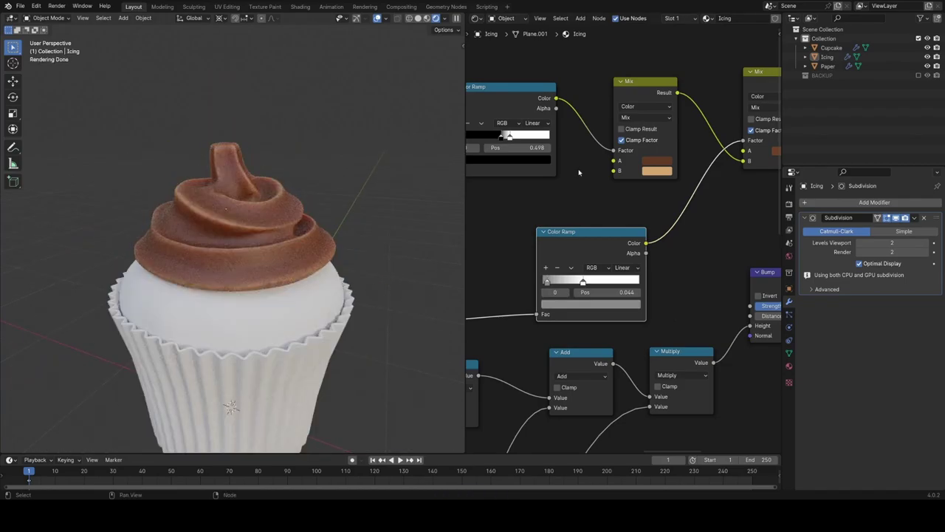
# Spread out the colour nodes, add an RGB node before the first Mix node and paste the brown icing colour into it
pyautogui.scroll(-2, 639, 263)
pyautogui.moveTo(581, 256); pyautogui.dragTo(581, 255)
pyautogui.moveTo(581, 256); pyautogui.dragTo(572, 194)
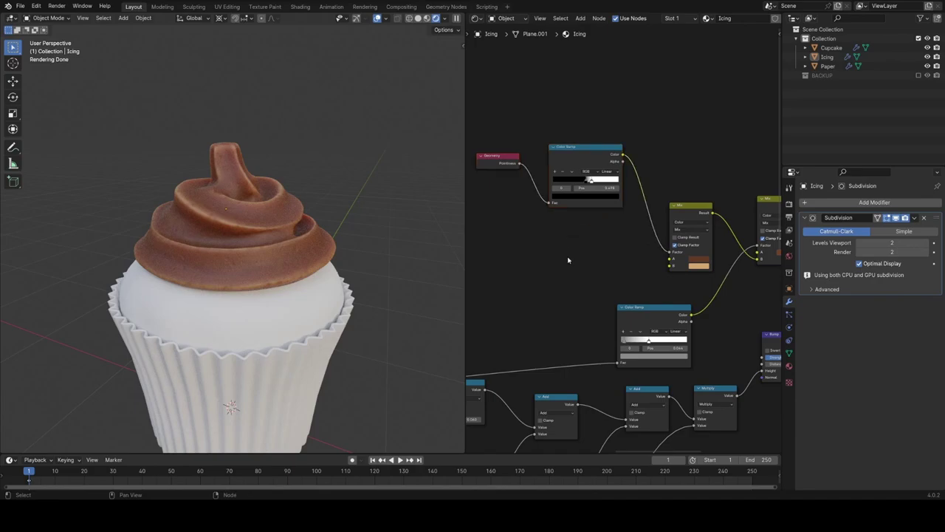
pyautogui.scroll(1, 568, 260)
pyautogui.hotkey('shift', 'a')
pyautogui.write('rgb')
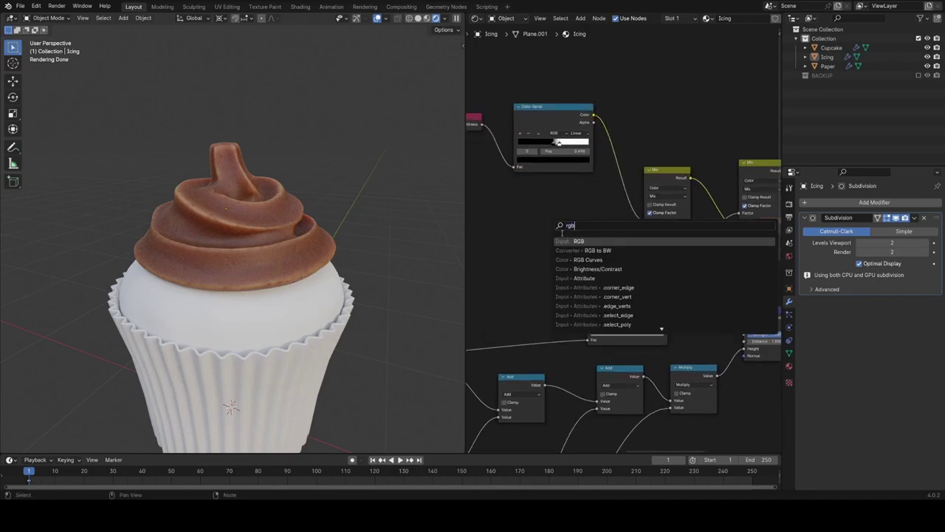
pyautogui.press('Return')
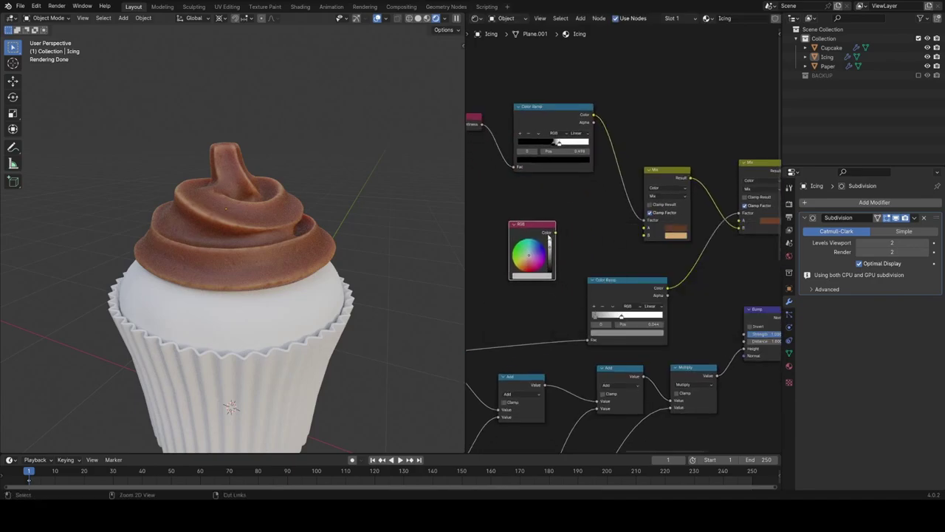
pyautogui.hotkey('ctrl', 'v')
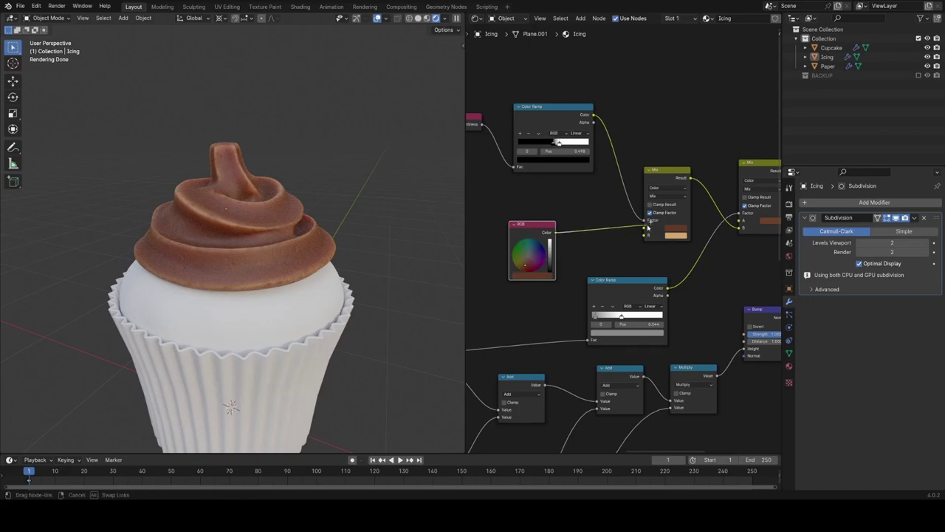
# Connect the RGB node's colour to input A of both Mix nodes and save the file
pyautogui.moveTo(647, 227)
pyautogui.mouseDown()
pyautogui.moveTo(624, 235)
pyautogui.moveTo(644, 229)
pyautogui.mouseUp()
pyautogui.moveTo(556, 234); pyautogui.dragTo(604, 226)
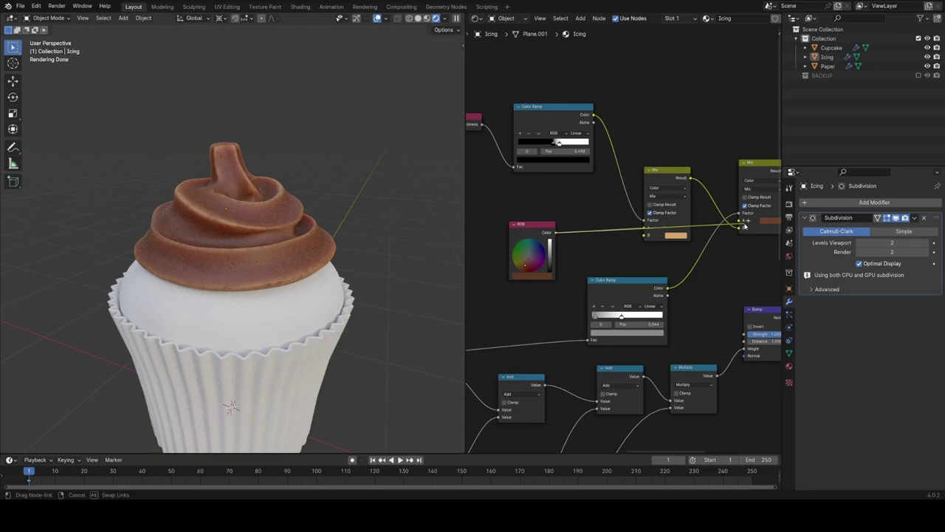
pyautogui.moveTo(744, 226); pyautogui.dragTo(742, 224)
pyautogui.hotkey('ctrl', 's')
# Insert a Hue/Saturation/Value node between the RGB node and the second Mix node, with Value set to 0.8
pyautogui.moveTo(521, 224); pyautogui.dragTo(585, 219)
pyautogui.write('hu')
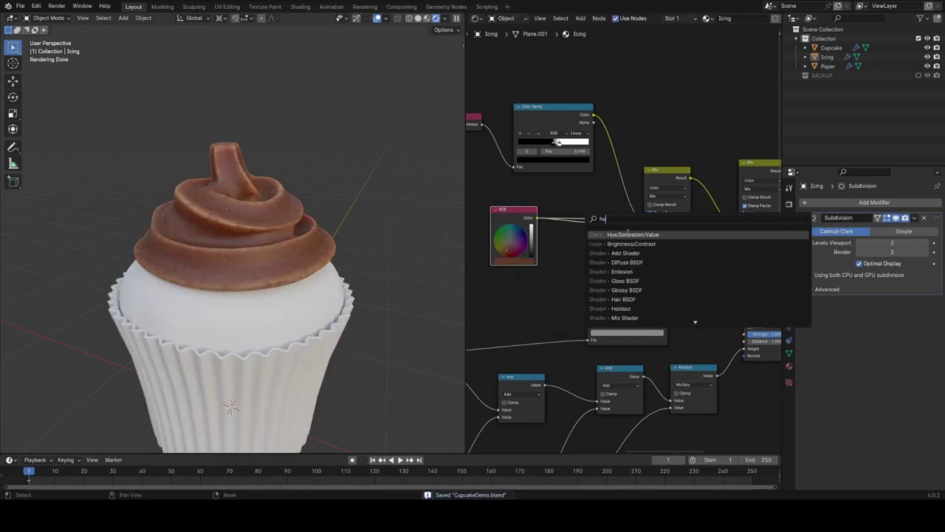
pyautogui.click(627, 234)
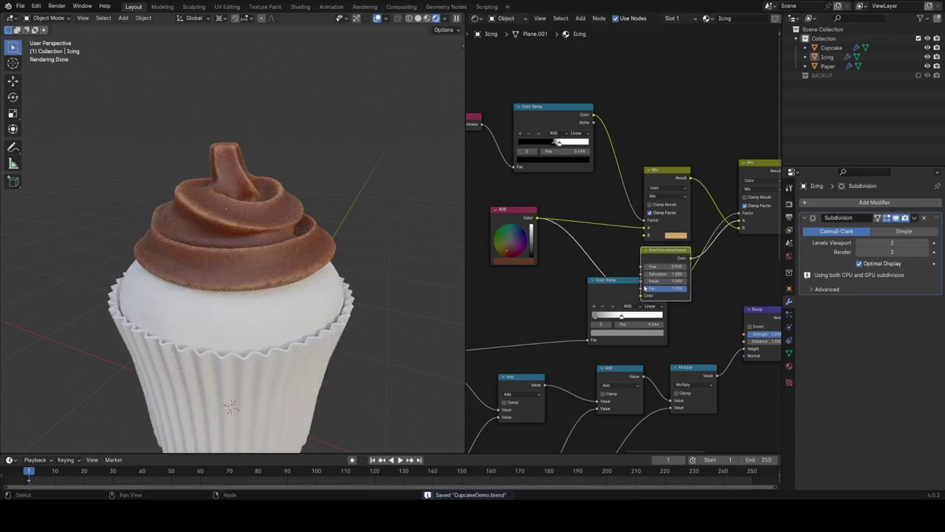
pyautogui.moveTo(659, 281); pyautogui.dragTo(651, 281)
pyautogui.moveTo(657, 177)
pyautogui.mouseDown()
pyautogui.moveTo(669, 231)
pyautogui.moveTo(655, 150)
pyautogui.moveTo(670, 250)
pyautogui.moveTo(673, 224)
pyautogui.mouseUp()
# Set the Hue/Saturation/Value node's Fac to 0.278, save the file and inspect the icing in the render
pyautogui.scroll(1, 687, 247)
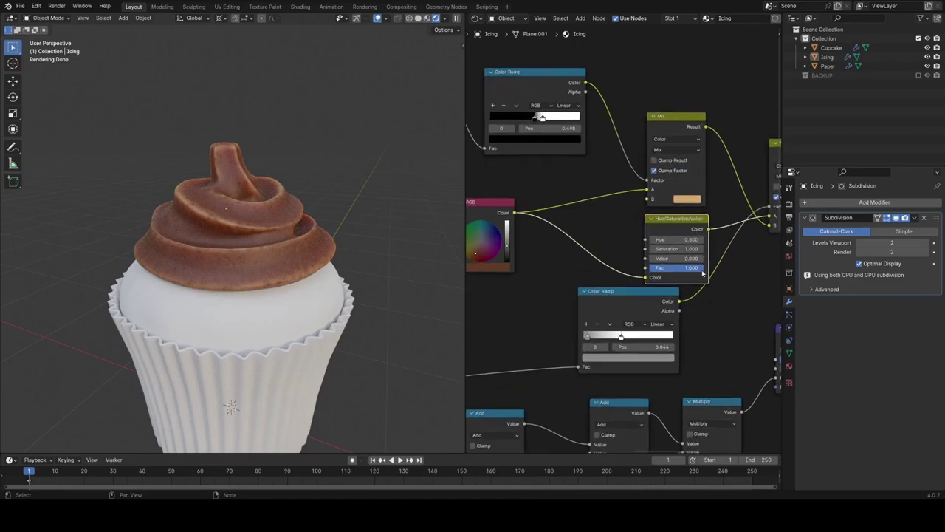
pyautogui.scroll(1, 702, 273)
pyautogui.moveTo(703, 275); pyautogui.dragTo(654, 275)
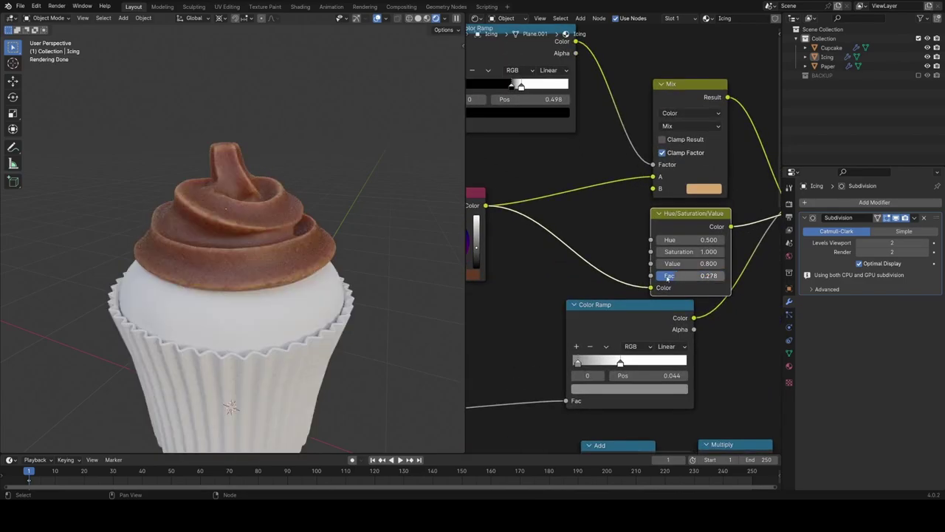
pyautogui.scroll(3, 353, 285)
pyautogui.hotkey('ctrl', 's')
pyautogui.scroll(1, 353, 285)
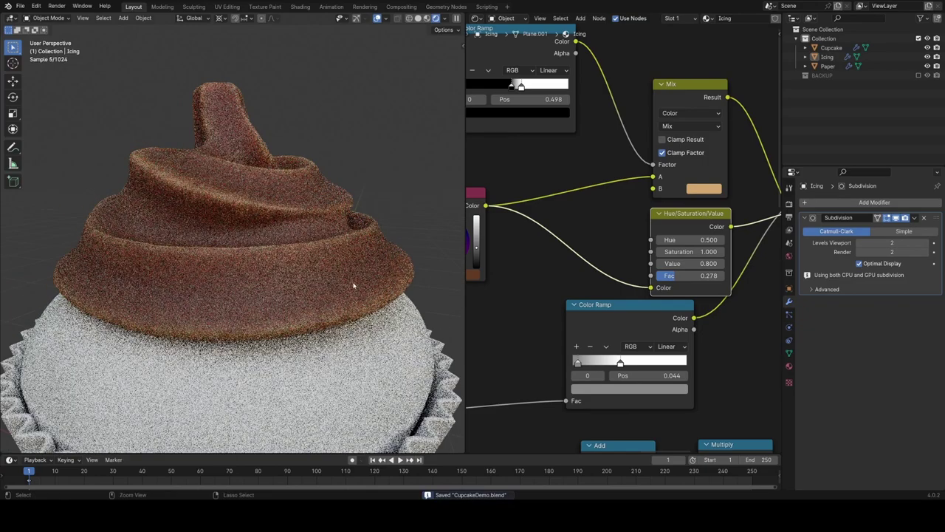
pyautogui.scroll(-5, 391, 267)
pyautogui.moveTo(388, 264); pyautogui.dragTo(354, 316, button='middle')
pyautogui.scroll(2, 405, 291)
pyautogui.scroll(1, 383, 297)
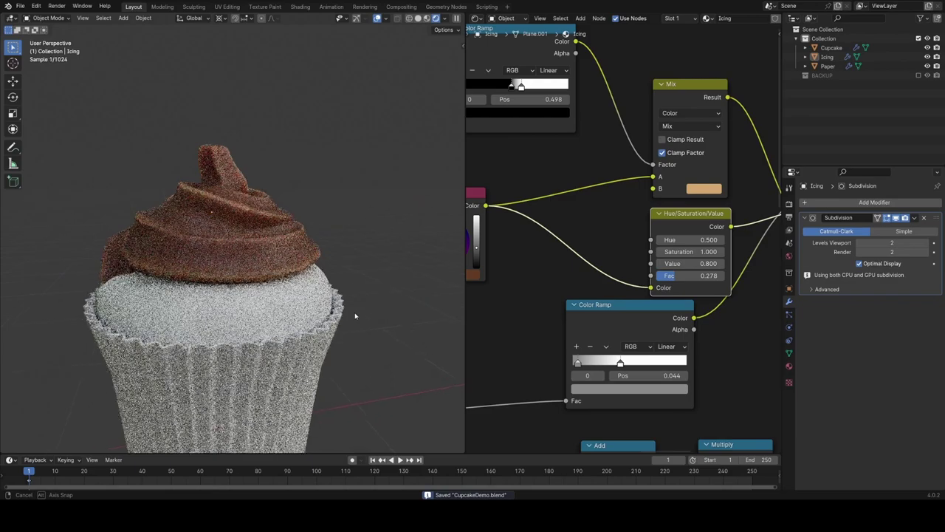
# Copy the texture and Bump nodes from the Icing material and paste them into the Cupcake object's material beside its Principled BSDF
pyautogui.scroll(-7, 583, 314)
pyautogui.moveTo(676, 352); pyautogui.dragTo(639, 255, button='middle')
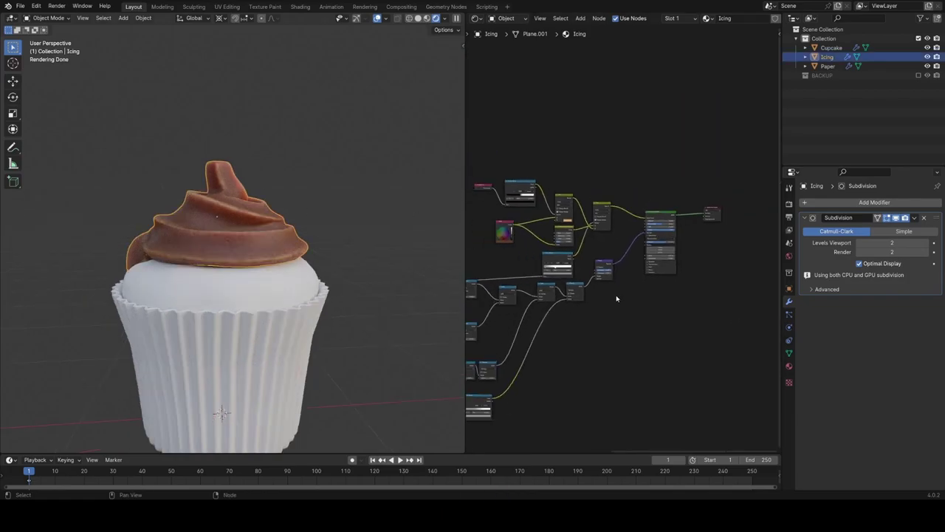
pyautogui.scroll(-3, 671, 274)
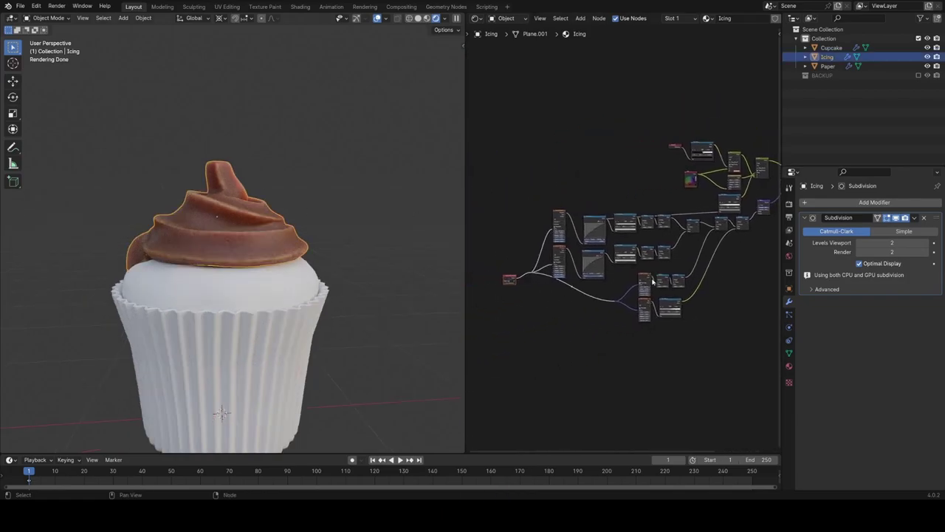
pyautogui.moveTo(521, 312); pyautogui.dragTo(716, 230)
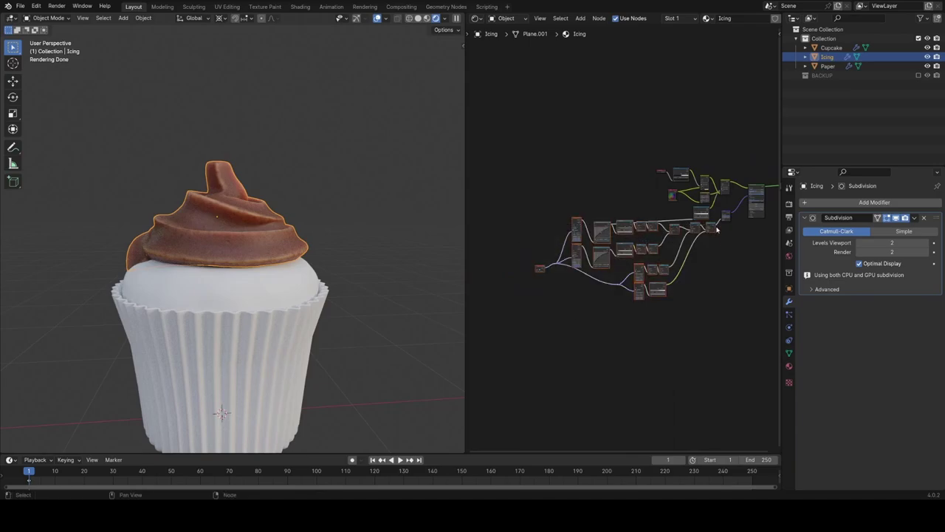
pyautogui.scroll(2, 723, 253)
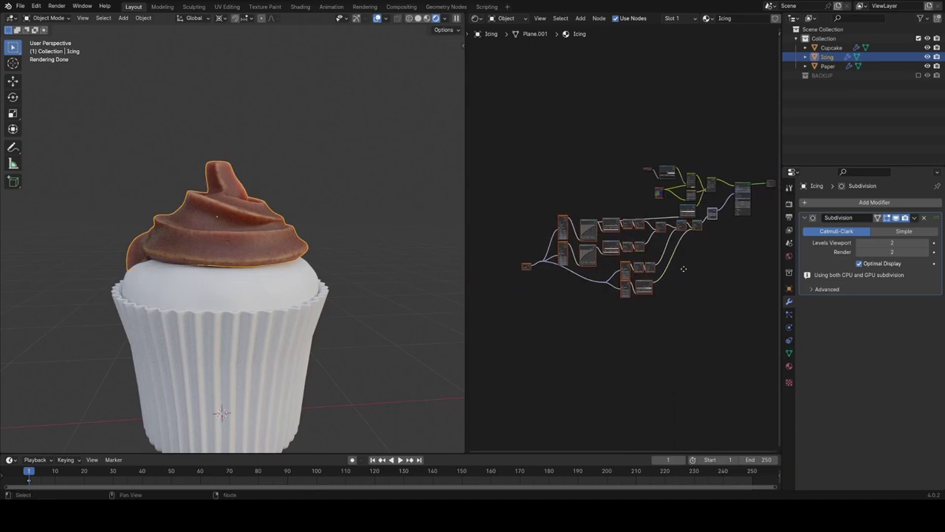
pyautogui.click(830, 48)
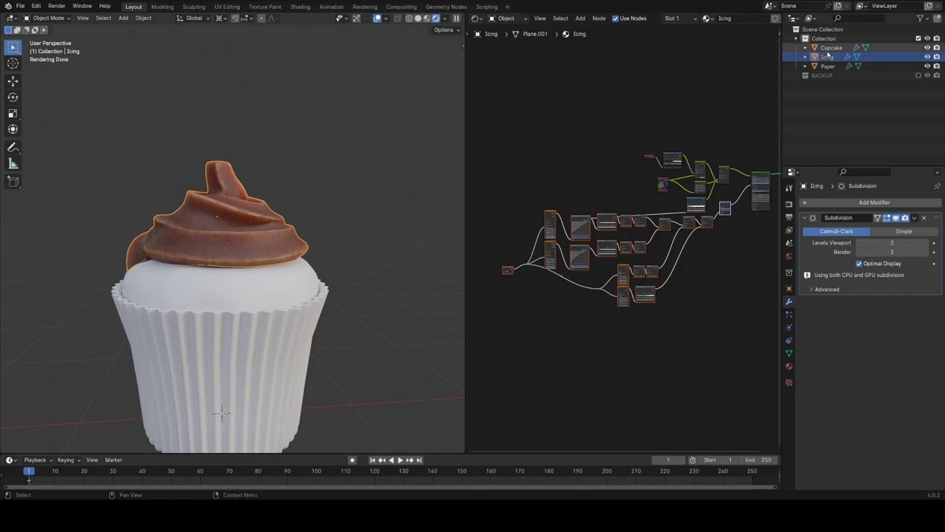
pyautogui.hotkey('ctrl', 'v')
pyautogui.press('g')
pyautogui.click(546, 264)
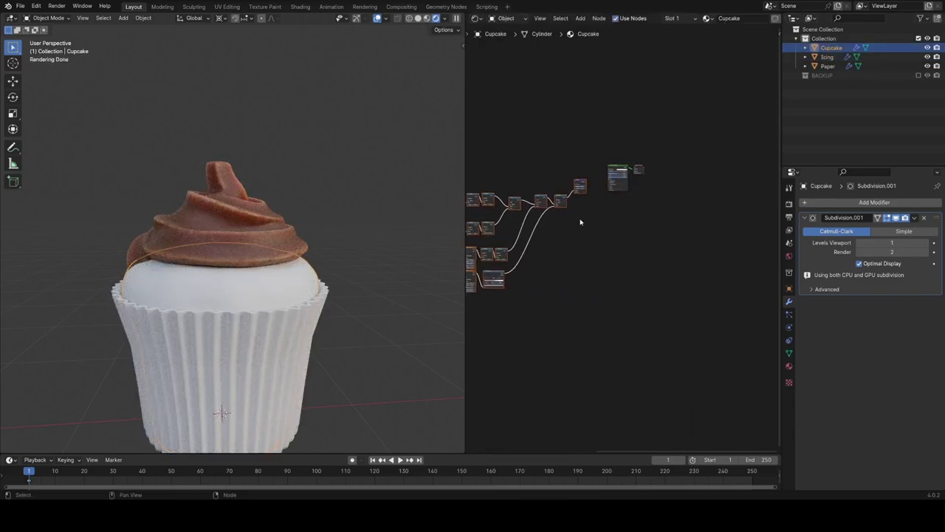
# Connect the pasted Bump node's Normal output to the Principled BSDF's Normal input and save the file
pyautogui.scroll(5, 589, 268)
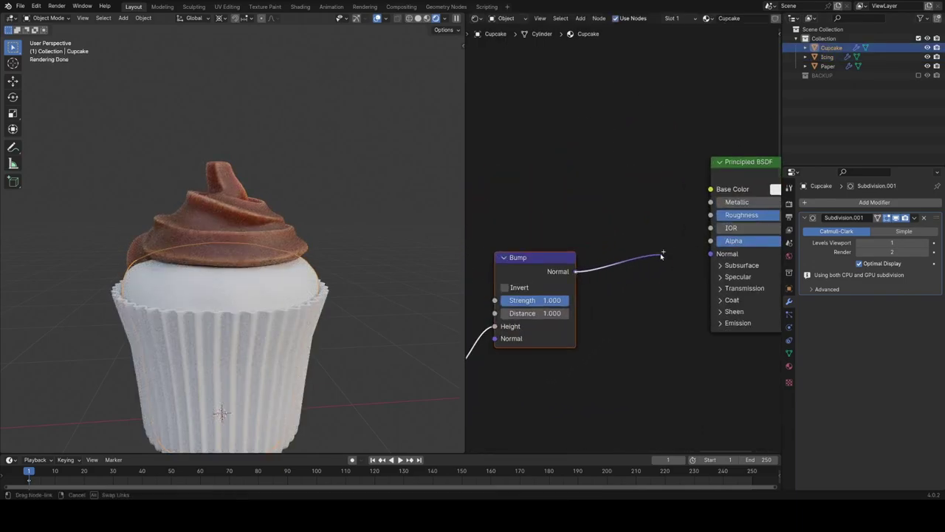
pyautogui.moveTo(707, 256); pyautogui.dragTo(708, 254)
pyautogui.scroll(-4, 546, 317)
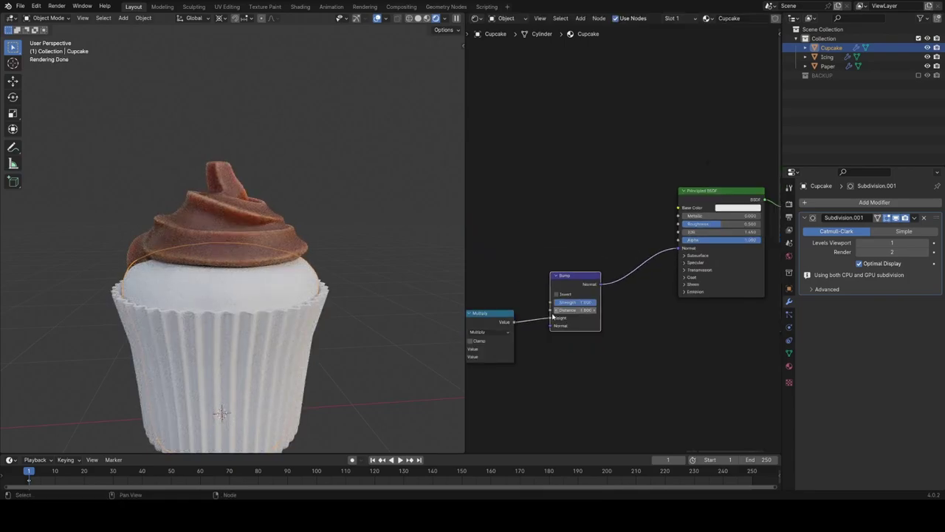
pyautogui.hotkey('ctrl', 's')
# Raise the curve points in both Float Curve nodes of the cupcake's bump setup, placing the lower node's point at 0.4, 0.7
pyautogui.moveTo(541, 335); pyautogui.dragTo(646, 278, button='middle')
pyautogui.moveTo(569, 291); pyautogui.dragTo(694, 252, button='middle')
pyautogui.moveTo(608, 276); pyautogui.dragTo(735, 255, button='middle')
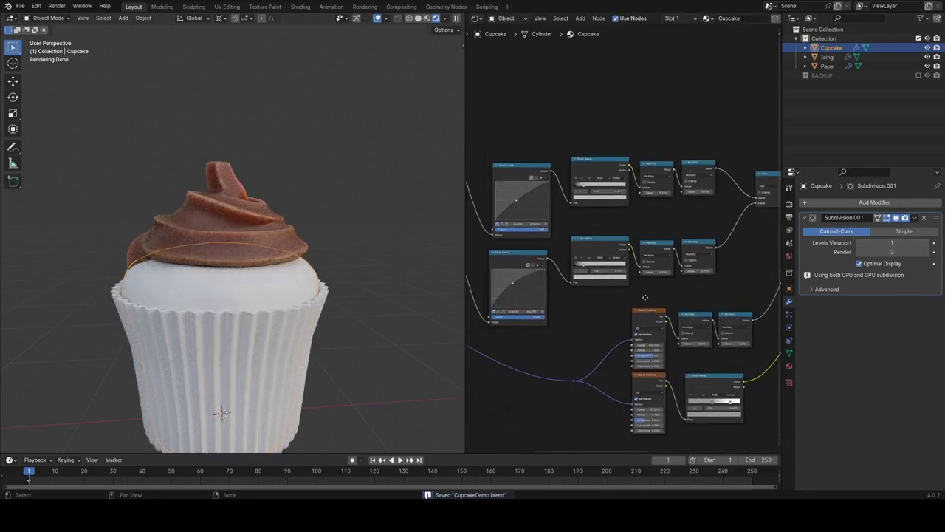
pyautogui.moveTo(646, 298); pyautogui.dragTo(506, 359, button='middle')
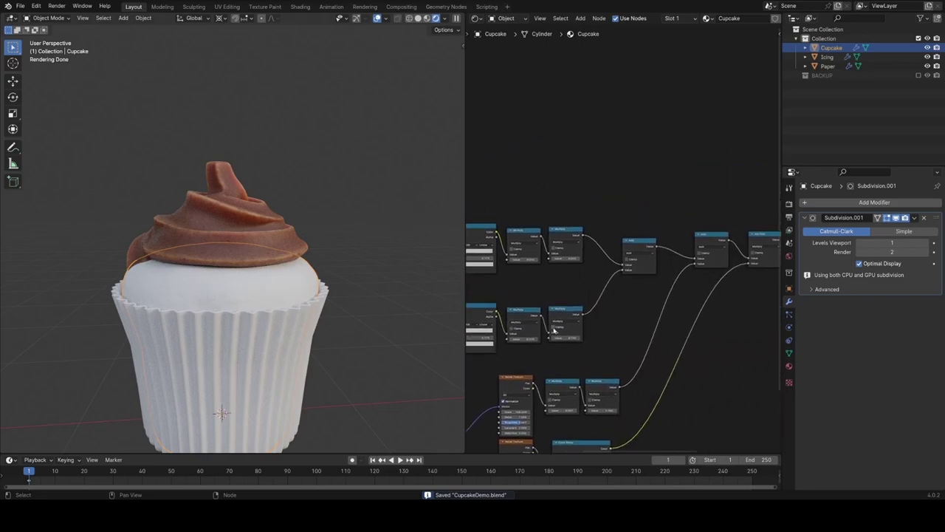
pyautogui.scroll(6, 364, 299)
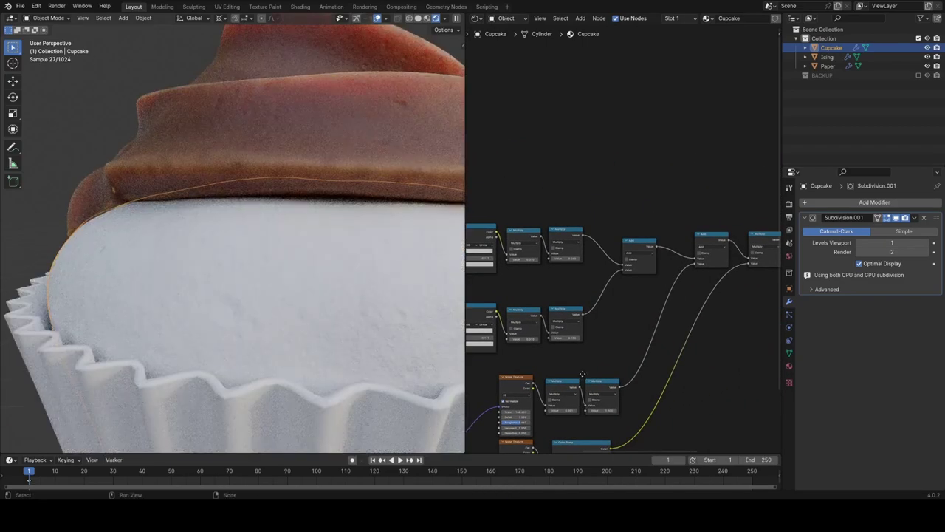
pyautogui.moveTo(583, 373); pyautogui.dragTo(663, 308, button='middle')
pyautogui.scroll(6, 517, 314)
pyautogui.moveTo(517, 312); pyautogui.dragTo(574, 334, button='middle')
pyautogui.scroll(1, 539, 297)
pyautogui.moveTo(539, 297); pyautogui.dragTo(617, 336, button='middle')
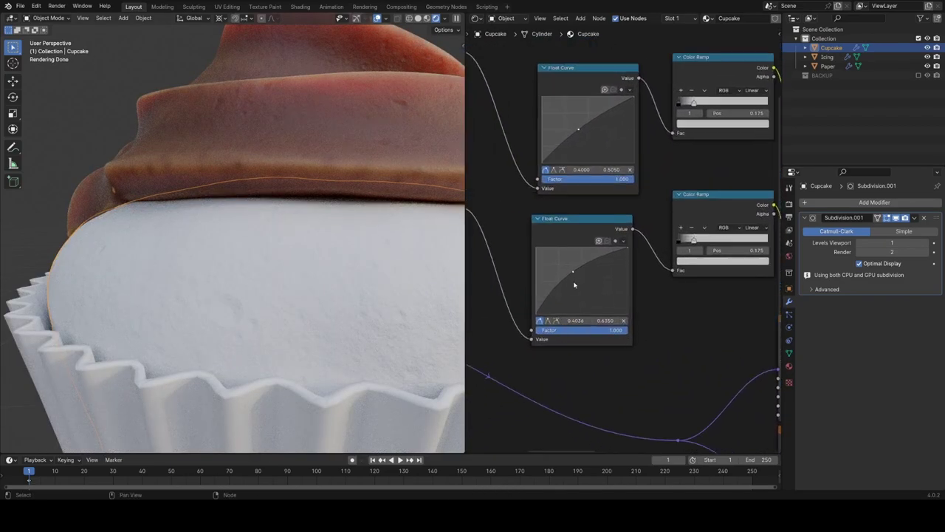
pyautogui.moveTo(573, 271); pyautogui.dragTo(561, 257)
pyautogui.moveTo(570, 124); pyautogui.dragTo(567, 120)
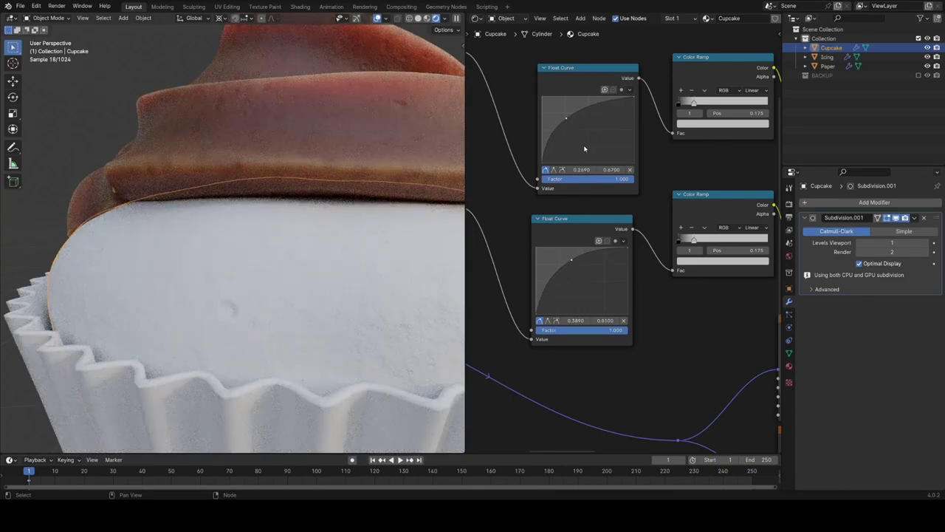
pyautogui.moveTo(572, 266); pyautogui.dragTo(573, 267)
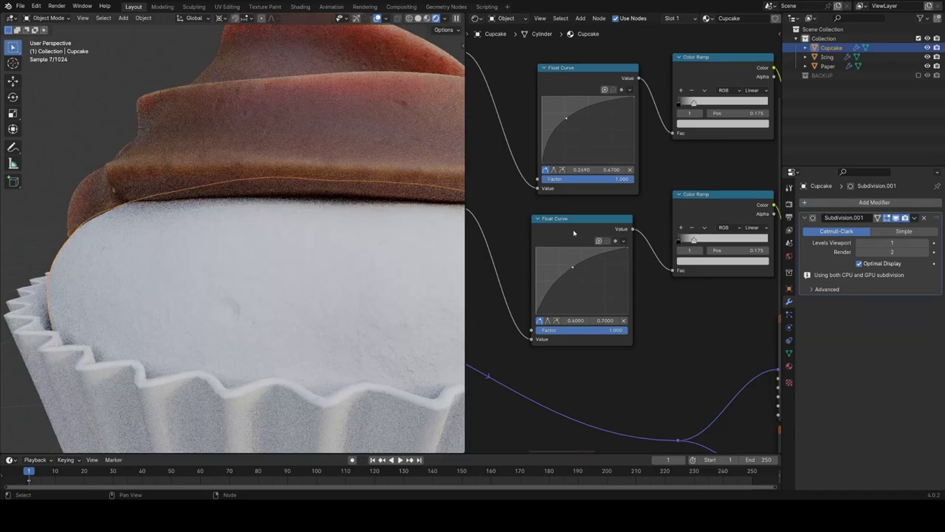
pyautogui.moveTo(567, 118); pyautogui.dragTo(576, 121)
# Lower the Scale of both Voronoi Texture nodes to get broader bump shapes on the cupcake
pyautogui.moveTo(686, 162); pyautogui.dragTo(725, 147, button='middle')
pyautogui.scroll(-4, 724, 147)
pyautogui.moveTo(514, 263)
pyautogui.mouseDown()
pyautogui.moveTo(546, 263)
pyautogui.moveTo(508, 263)
pyautogui.mouseUp()
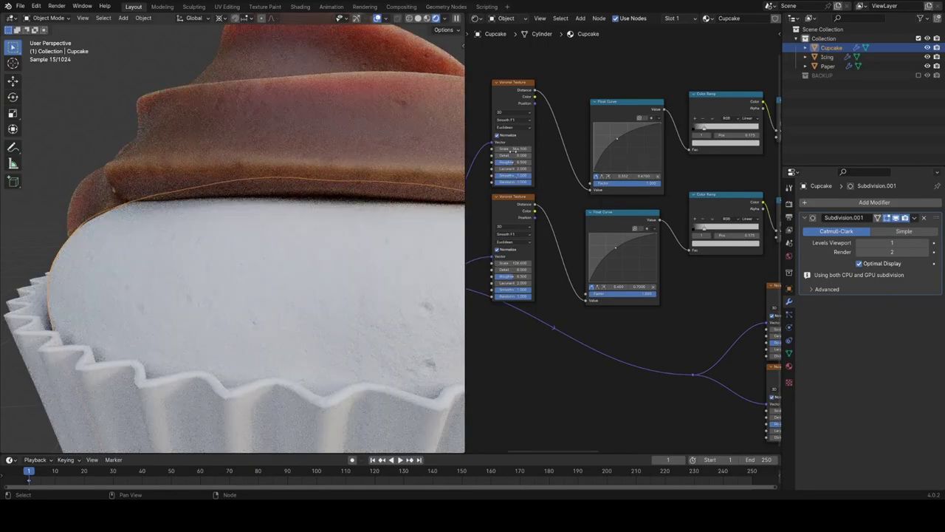
pyautogui.moveTo(516, 149); pyautogui.dragTo(507, 149)
pyautogui.scroll(-4, 375, 283)
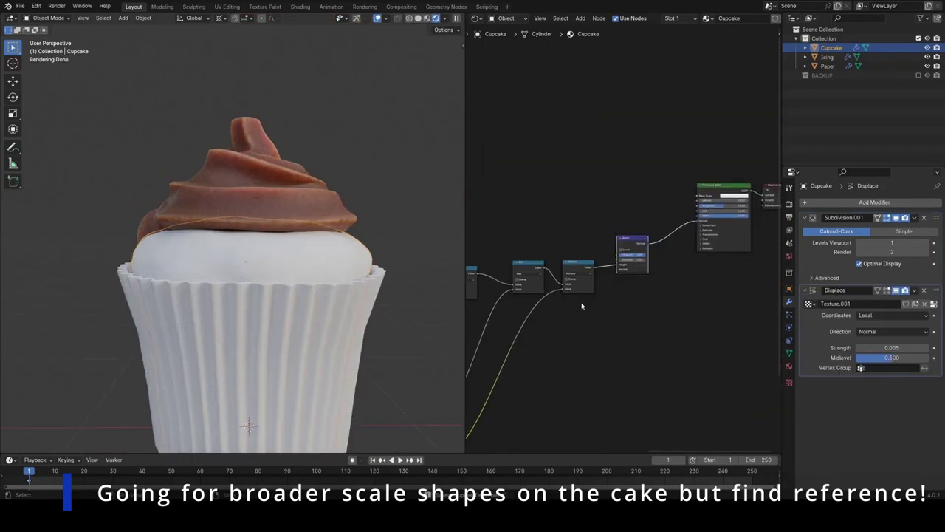
# Set the cupcake's Base Color to a dark brown with Hue about 0.04, Saturation about 0.89 and Value about 0.05
pyautogui.scroll(4, 612, 267)
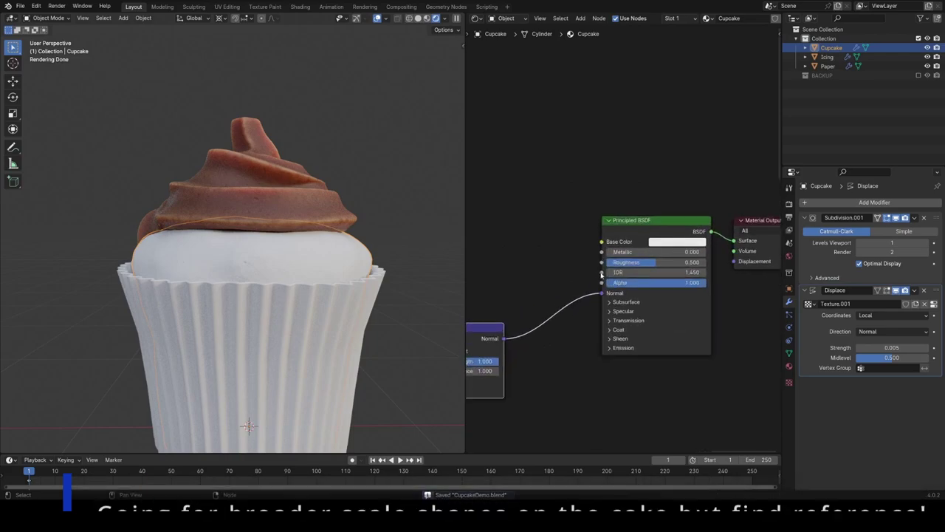
pyautogui.moveTo(612, 267); pyautogui.dragTo(666, 268, button='middle')
pyautogui.click(732, 242)
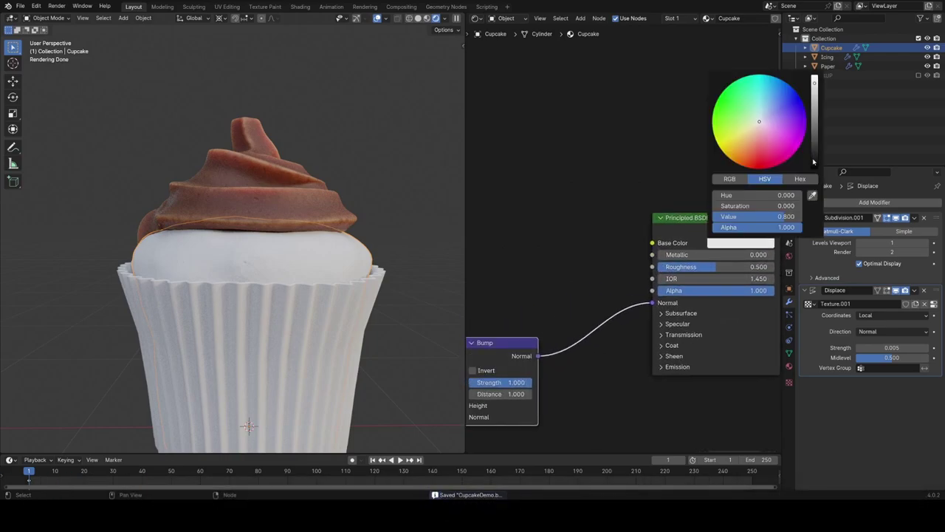
pyautogui.moveTo(745, 151); pyautogui.dragTo(745, 154)
pyautogui.scroll(-12, 780, 152)
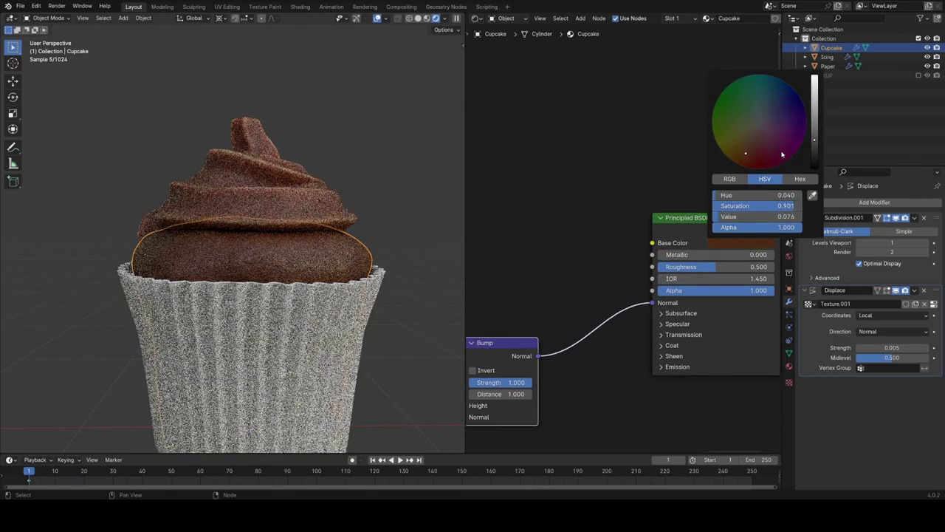
pyautogui.scroll(-2, 777, 153)
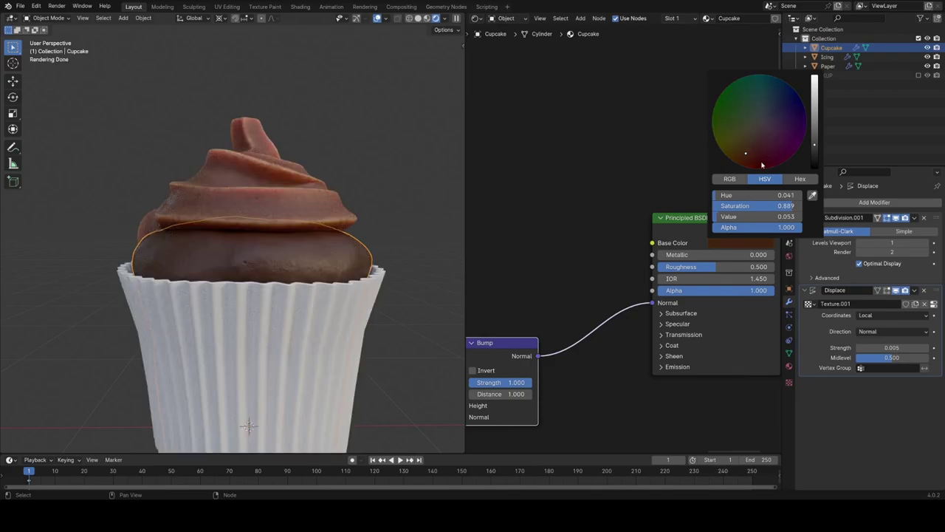
pyautogui.keyDown('shift'); pyautogui.moveTo(761, 162); pyautogui.dragTo(762, 163); pyautogui.keyUp('shift')
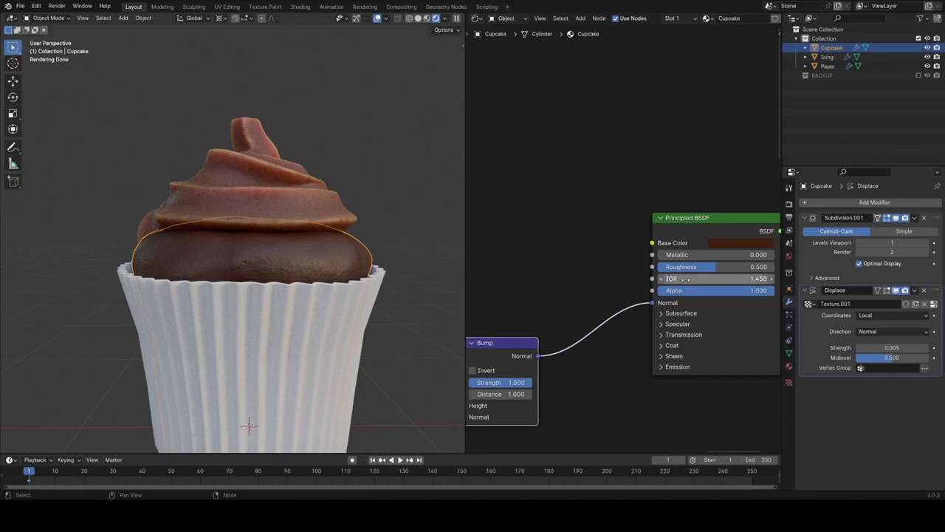
# Set the cupcake material's Roughness to 0.467, save the file and hide the viewport overlays
pyautogui.moveTo(687, 267)
pyautogui.mouseDown()
pyautogui.moveTo(672, 267)
pyautogui.moveTo(683, 267)
pyautogui.mouseUp()
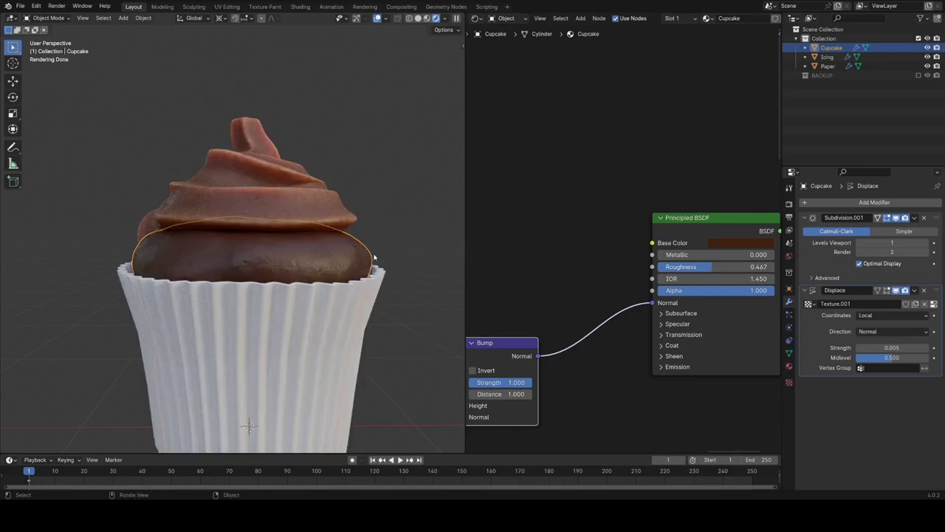
pyautogui.moveTo(318, 310); pyautogui.dragTo(365, 290, button='middle')
pyautogui.hotkey('ctrl', 's')
pyautogui.press('z')
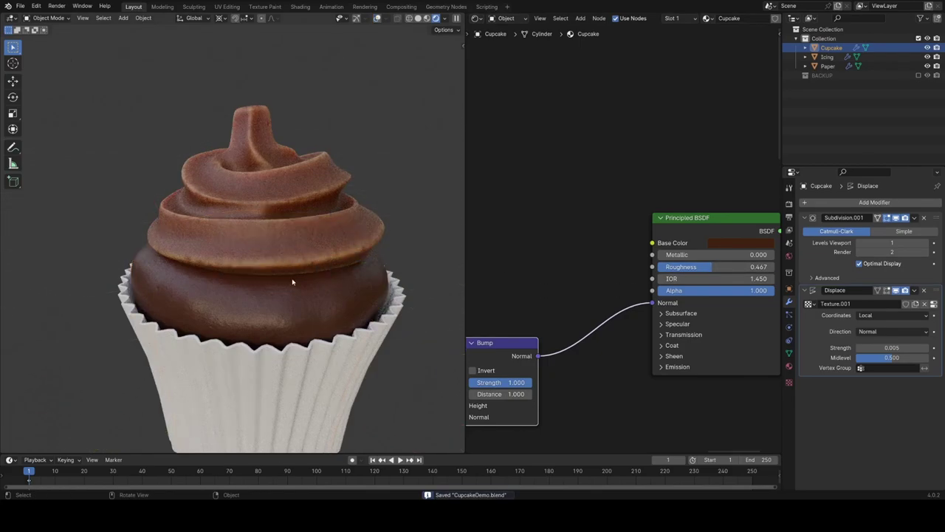
# Set the cupcake material's Subsurface Weight to 1 and, with the cupcake isolated in local view, its Scale to 0.21 m
pyautogui.click(674, 317)
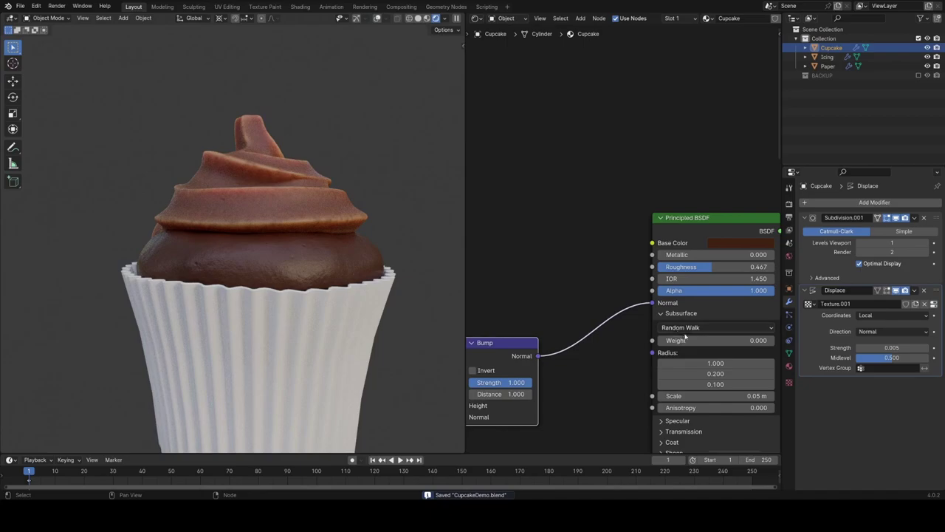
pyautogui.moveTo(683, 341); pyautogui.dragTo(797, 341)
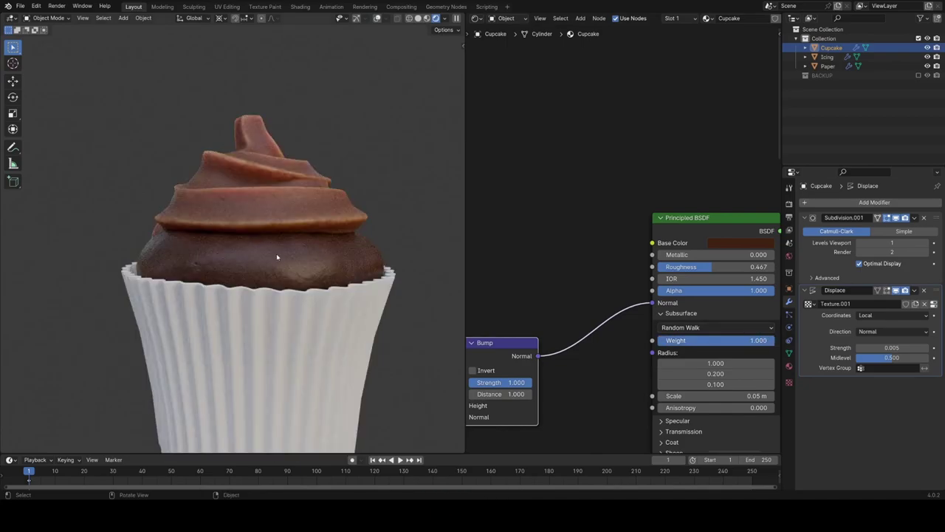
pyautogui.press('KP_Divide')
pyautogui.scroll(-5, 312, 272)
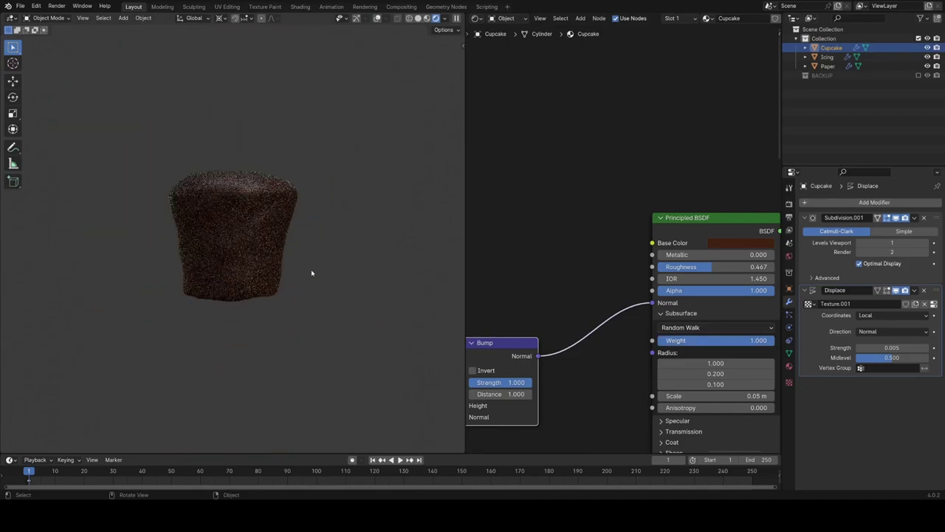
pyautogui.moveTo(312, 272)
pyautogui.mouseDown(button='middle')
pyautogui.moveTo(262, 305)
pyautogui.moveTo(314, 298)
pyautogui.moveTo(323, 280)
pyautogui.mouseUp(button='middle')
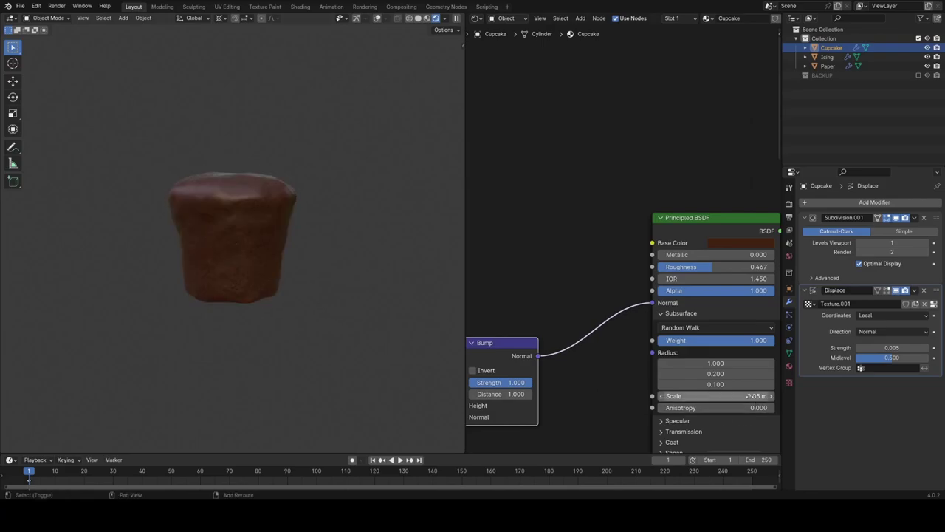
pyautogui.moveTo(763, 397)
pyautogui.mouseDown()
pyautogui.moveTo(791, 396)
pyautogui.moveTo(775, 396)
pyautogui.mouseUp()
pyautogui.moveTo(713, 396); pyautogui.dragTo(701, 396)
pyautogui.moveTo(359, 330); pyautogui.dragTo(327, 321, button='middle')
# Add a Noise Texture node above the Multiply node in the Cupcake material
pyautogui.scroll(-3, 611, 248)
pyautogui.hotkey('shift', 'a')
pyautogui.write('n')
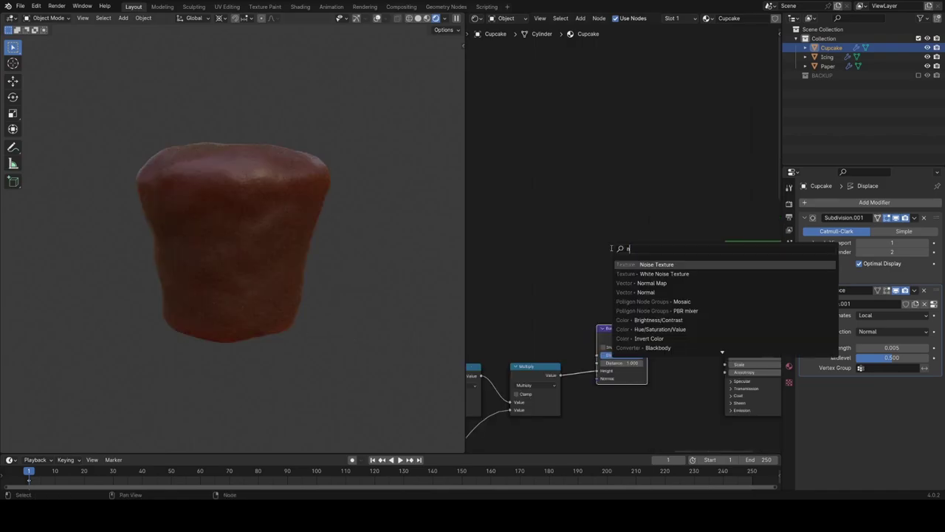
pyautogui.click(646, 264)
pyautogui.click(559, 235)
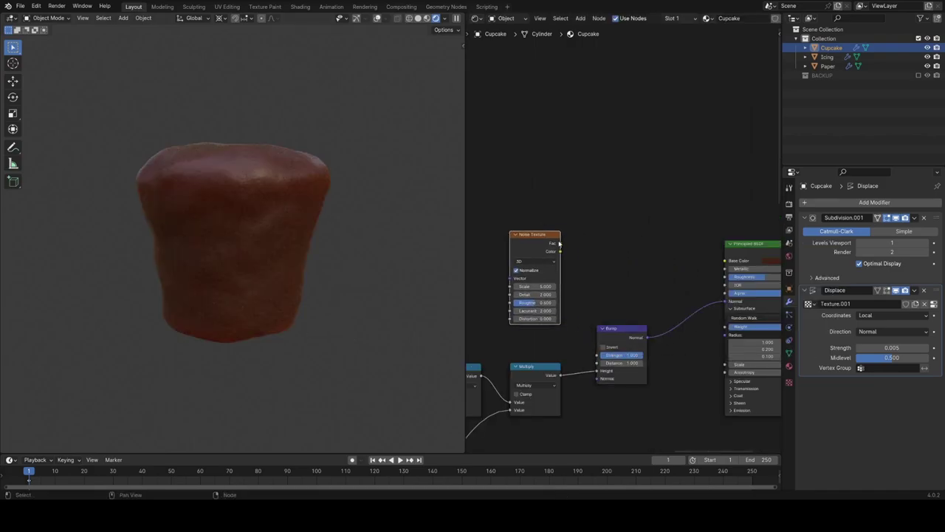
# Feed the Noise Texture's Fac through a new Color Ramp node into the Principled BSDF's Roughness input
pyautogui.moveTo(559, 243); pyautogui.dragTo(618, 258)
pyautogui.write('col')
pyautogui.press('Return')
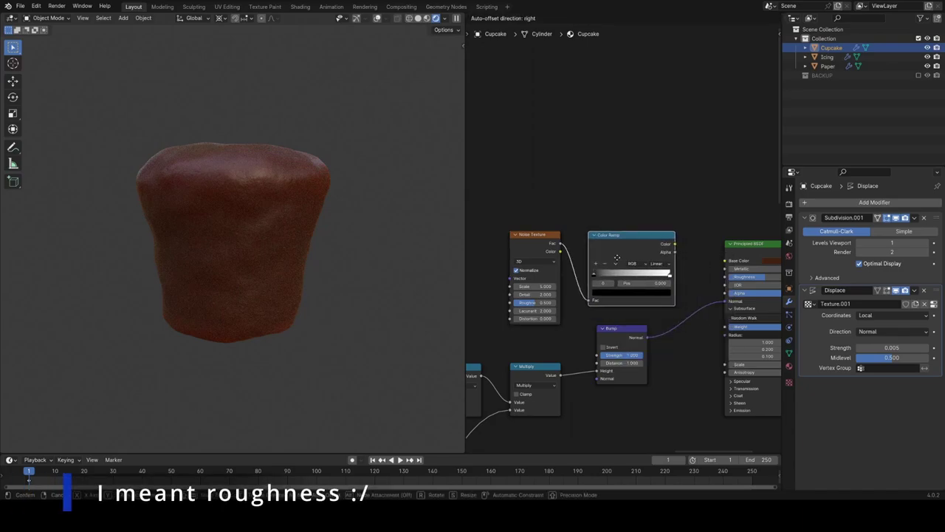
pyautogui.click(608, 257)
pyautogui.moveTo(725, 277); pyautogui.dragTo(725, 277)
# Tighten the Color Ramp by moving the black stop inward and the white stop to 0.807
pyautogui.scroll(5, 509, 239)
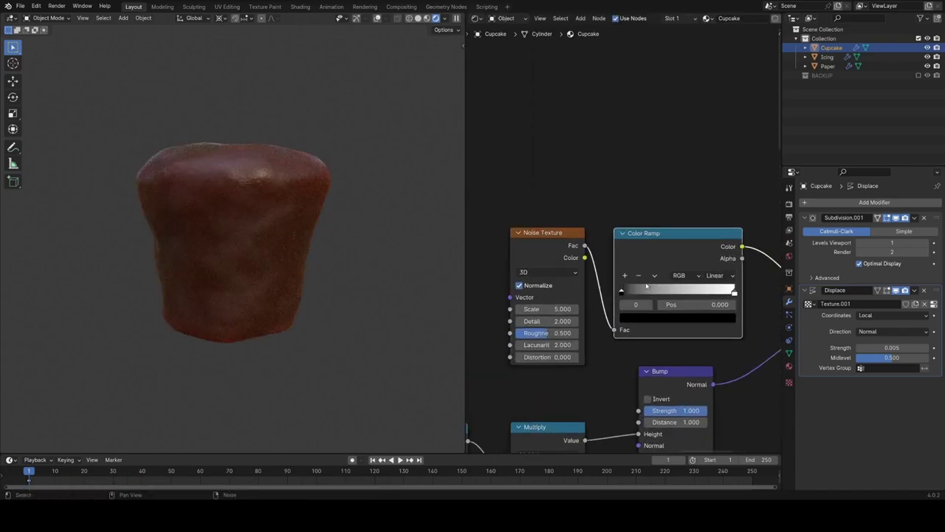
pyautogui.moveTo(624, 290)
pyautogui.mouseDown()
pyautogui.moveTo(676, 288)
pyautogui.moveTo(641, 289)
pyautogui.mouseUp()
pyautogui.moveTo(723, 291); pyautogui.dragTo(700, 296)
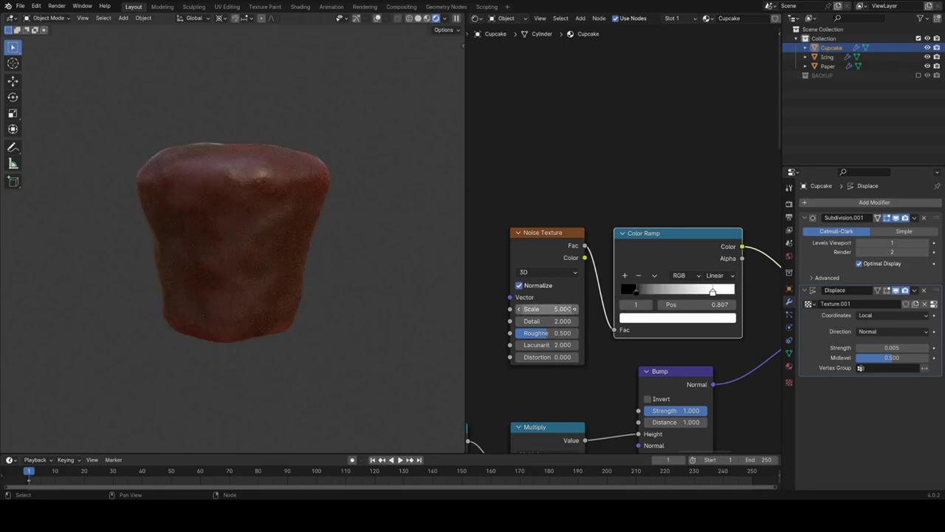
# Set the Noise Texture's Scale to 13.2, Detail to 10.2 and Roughness to 0.613
pyautogui.moveTo(568, 308); pyautogui.dragTo(628, 308)
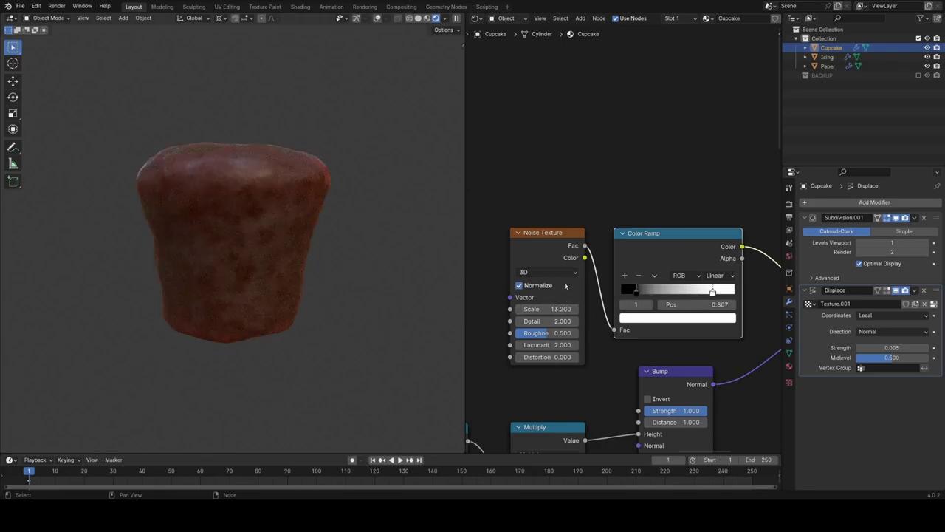
pyautogui.moveTo(563, 327); pyautogui.dragTo(537, 332)
pyautogui.press('Escape')
pyautogui.moveTo(551, 321); pyautogui.dragTo(555, 321)
# Preview the Color Ramp on the cupcake, move its black stop to about 0.05 and restore the Principled BSDF preview
pyautogui.keyDown('ctrl'); pyautogui.keyDown('shift'); pyautogui.click(676, 254); pyautogui.keyUp('shift'); pyautogui.keyUp('ctrl')
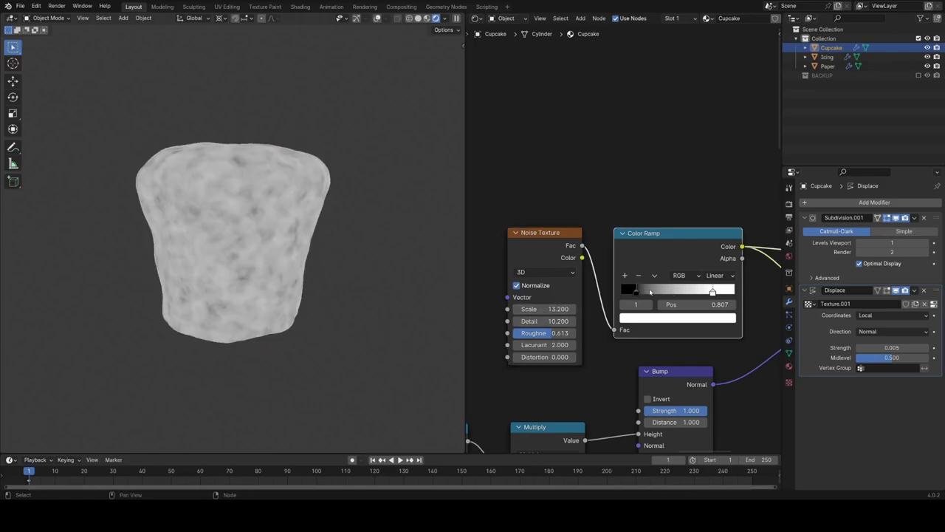
pyautogui.moveTo(637, 291); pyautogui.dragTo(627, 292)
pyautogui.moveTo(707, 330); pyautogui.dragTo(559, 332, button='middle')
pyautogui.scroll(-4, 559, 331)
pyautogui.keyDown('ctrl'); pyautogui.keyDown('shift'); pyautogui.click(686, 274); pyautogui.keyUp('shift'); pyautogui.keyUp('ctrl')
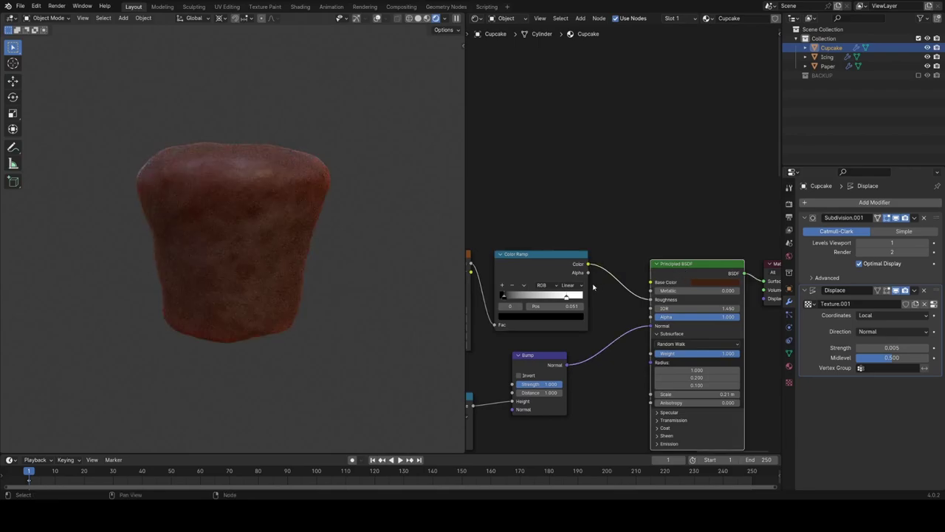
# Save the file and inspect the complete cupcake with icing and paper in the rendered scene
pyautogui.moveTo(593, 287); pyautogui.dragTo(634, 273, button='middle')
pyautogui.hotkey('ctrl', 's')
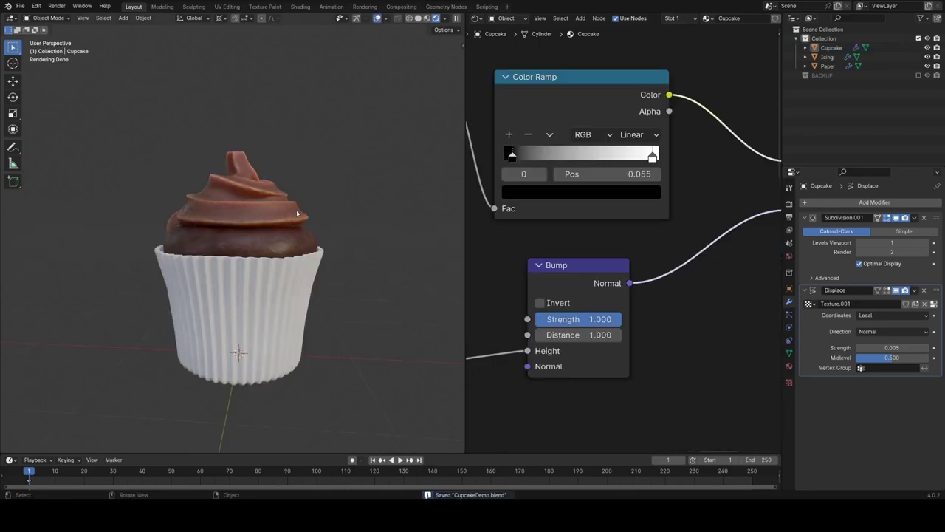
pyautogui.moveTo(298, 214); pyautogui.dragTo(306, 249, button='middle')
pyautogui.scroll(-2, 314, 211)
pyautogui.hotkey('ctrl', 's')
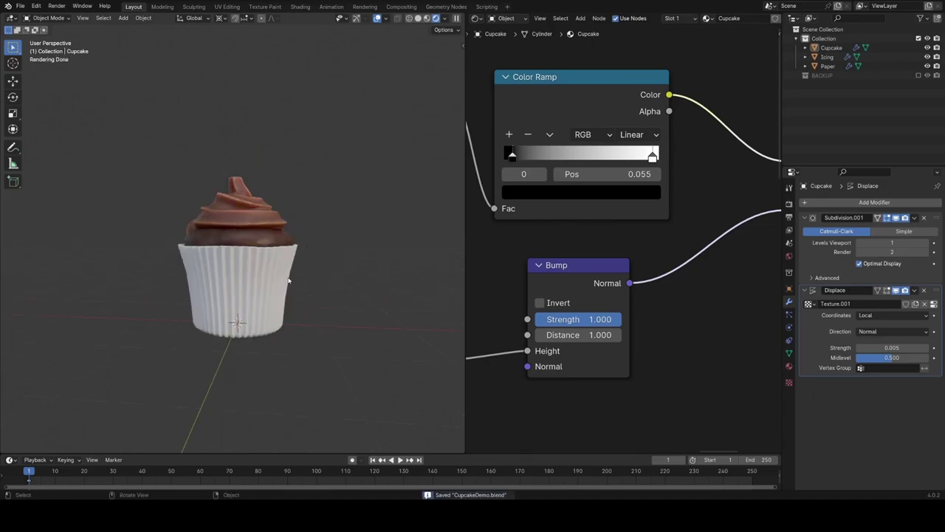
# Create a new material named CupcakePaper on the Paper object
pyautogui.click(289, 278)
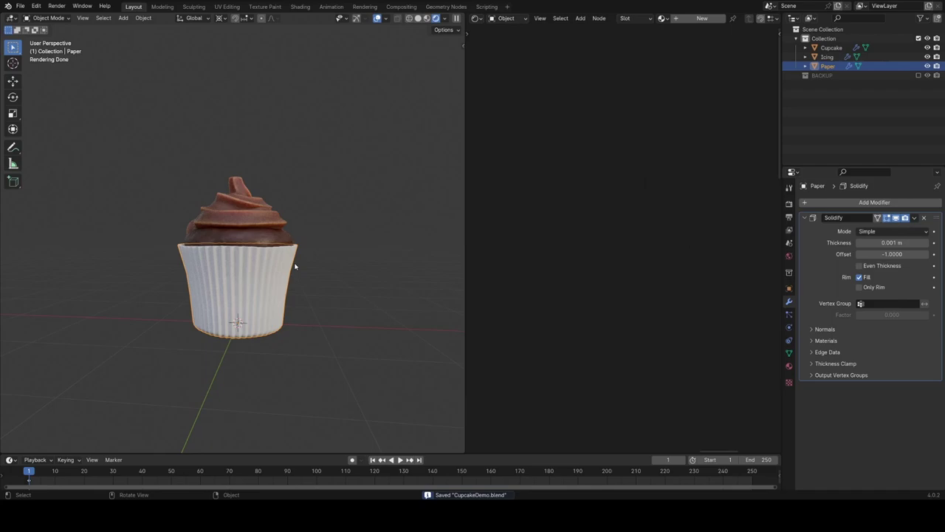
pyautogui.click(705, 18)
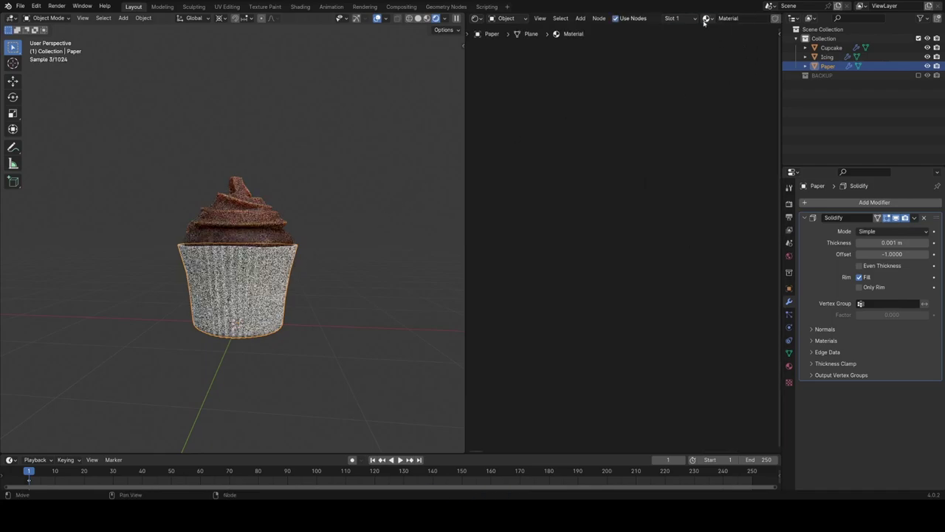
pyautogui.doubleClick(727, 18)
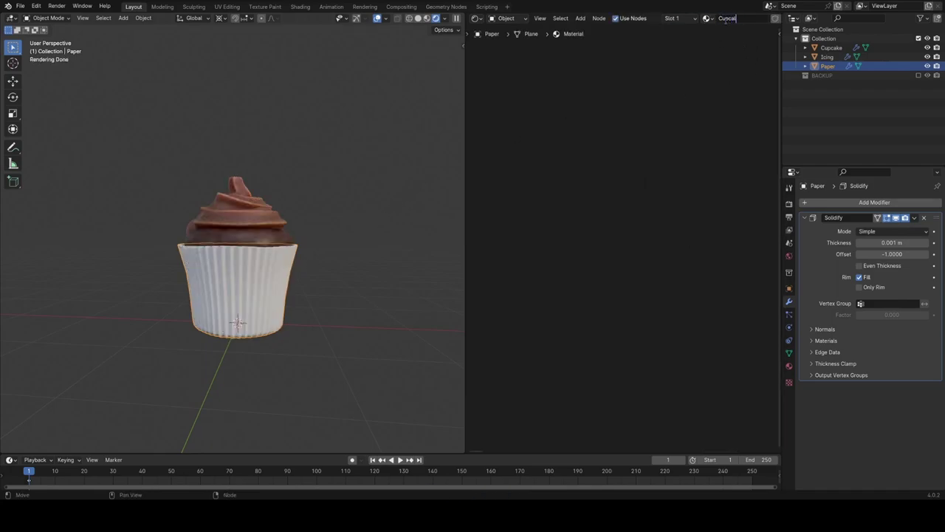
pyautogui.write('CupcakePaper')
pyautogui.press('Return')
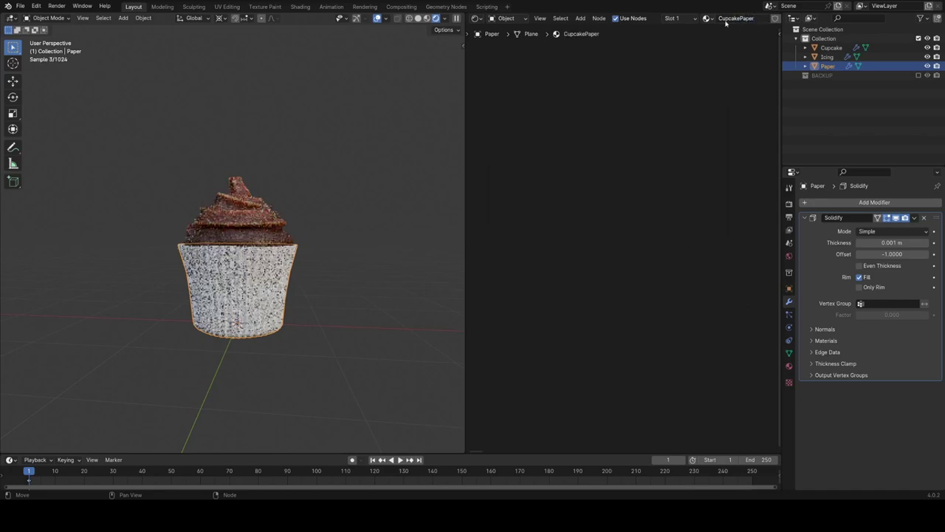
# Frame the CupcakePaper node tree and add a Geometry node before the Principled BSDF
pyautogui.press('Home')
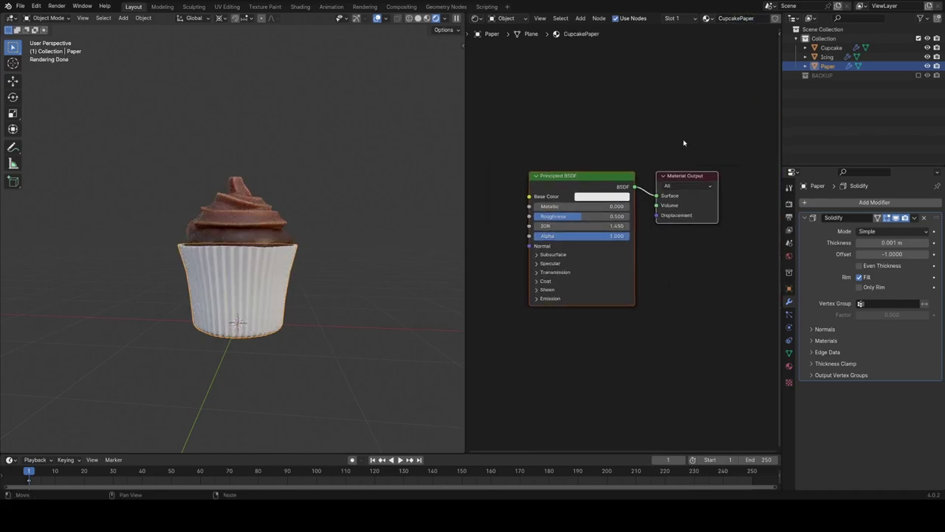
pyautogui.moveTo(516, 150); pyautogui.dragTo(675, 154, button='middle')
pyautogui.hotkey('shift', 'a')
pyautogui.click(592, 157)
pyautogui.write('ge')
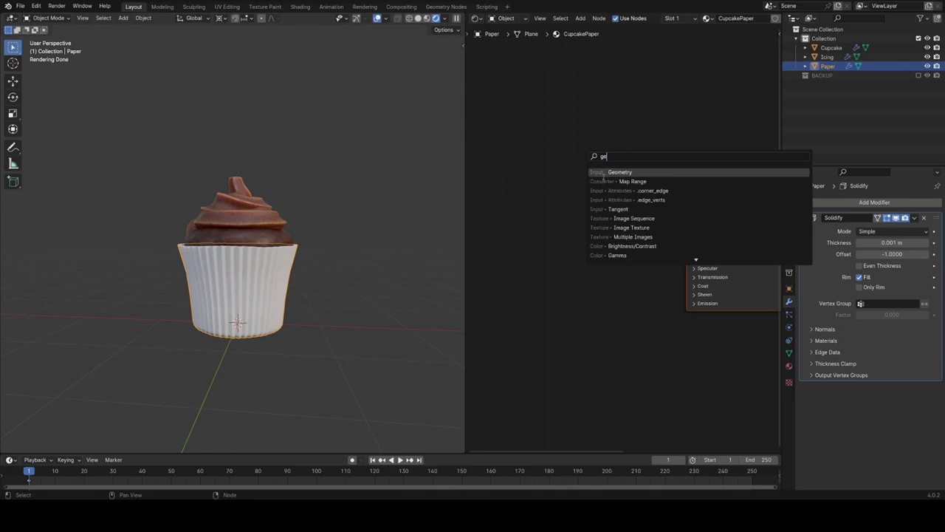
pyautogui.press('Return')
pyautogui.click(524, 231)
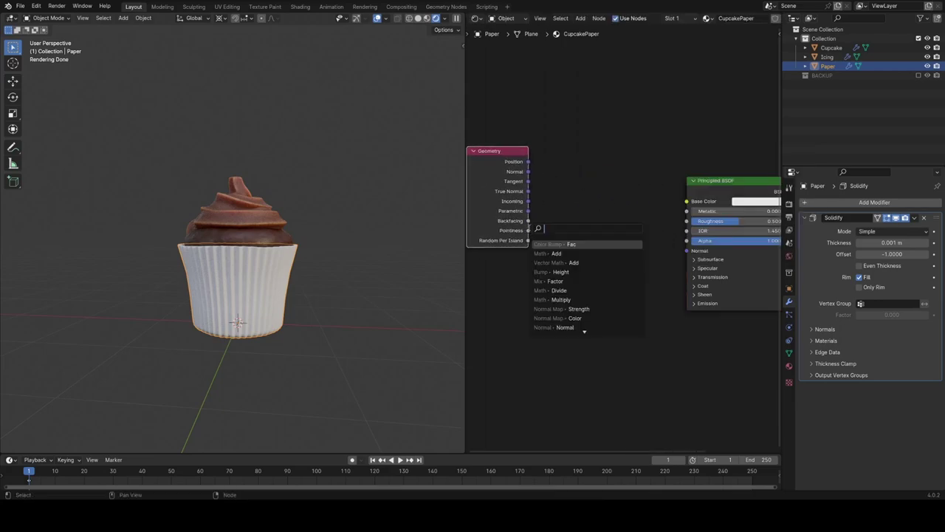
pyautogui.press('Escape')
# Feed the Geometry node's Pointiness into the Factor of a new Mix node, set its data type to Color and preview it
pyautogui.moveTo(528, 231); pyautogui.dragTo(609, 200)
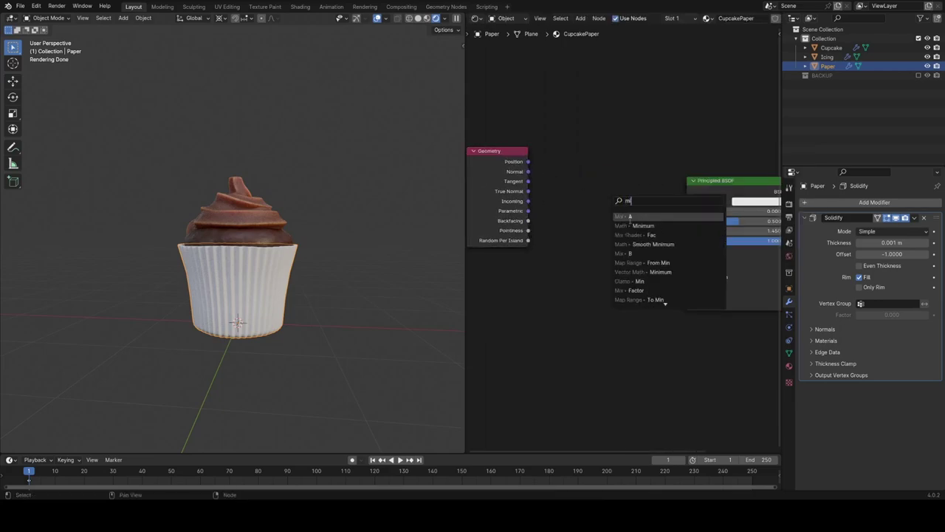
pyautogui.write('mix fac')
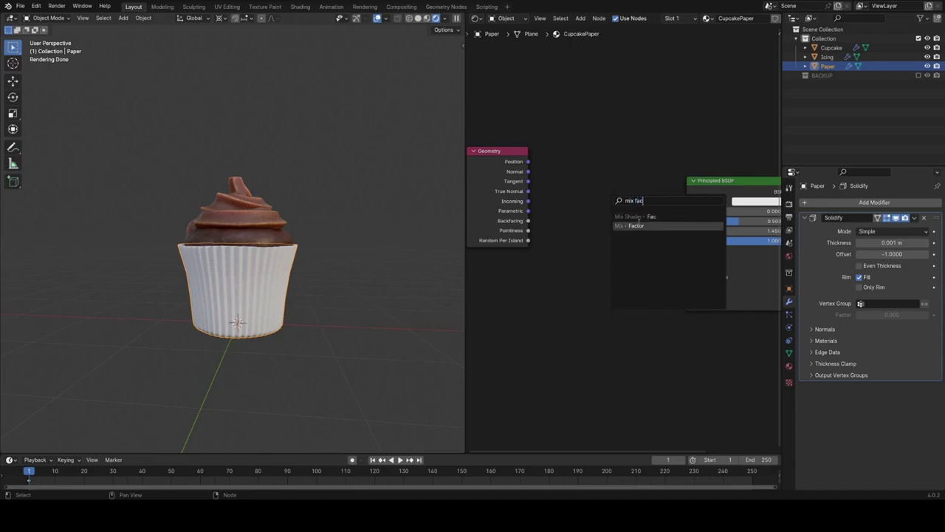
pyautogui.press('Return')
pyautogui.click(618, 212)
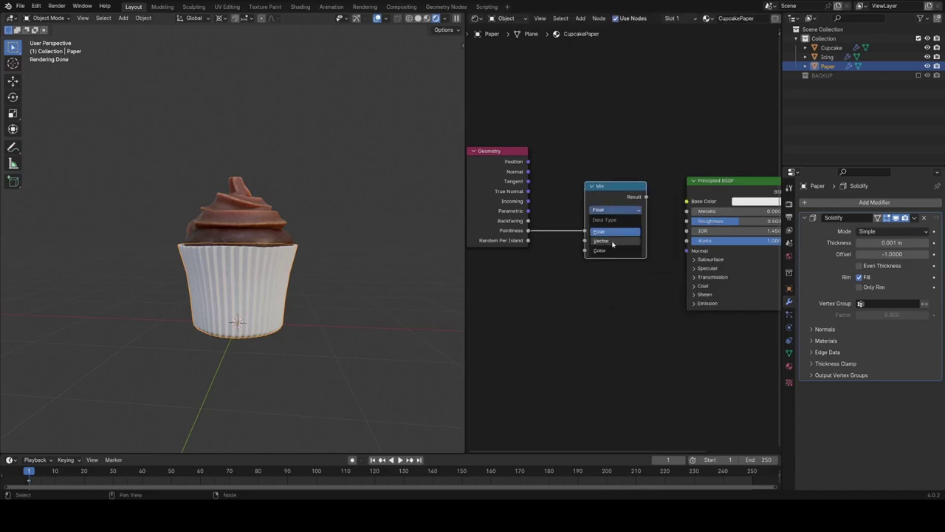
pyautogui.click(615, 252)
pyautogui.keyDown('ctrl'); pyautogui.keyDown('shift'); pyautogui.click(626, 199); pyautogui.keyUp('shift'); pyautogui.keyUp('ctrl')
pyautogui.keyDown('ctrl'); pyautogui.keyDown('shift'); pyautogui.click(628, 199); pyautogui.keyUp('shift'); pyautogui.keyUp('ctrl')
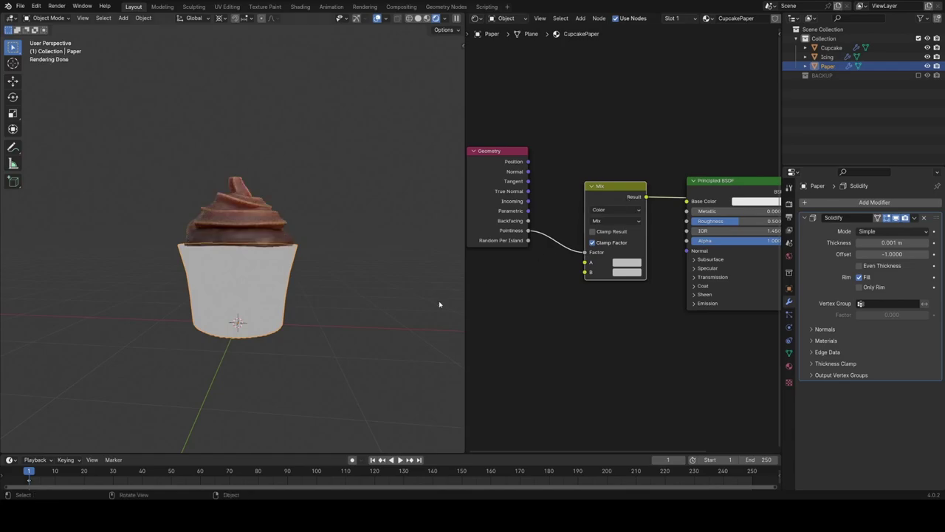
# Insert a Color Ramp between the Pointiness output and the Mix node's Factor
pyautogui.scroll(4, 418, 305)
pyautogui.scroll(2, 554, 238)
pyautogui.moveTo(553, 238); pyautogui.dragTo(700, 246, button='middle')
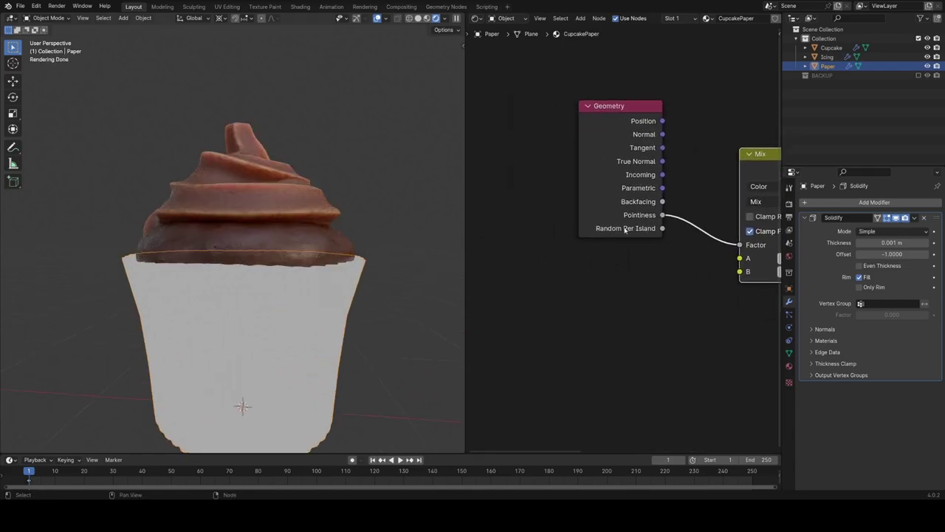
pyautogui.moveTo(624, 229); pyautogui.dragTo(475, 239)
pyautogui.hotkey('shift', 'a')
pyautogui.write('ram')
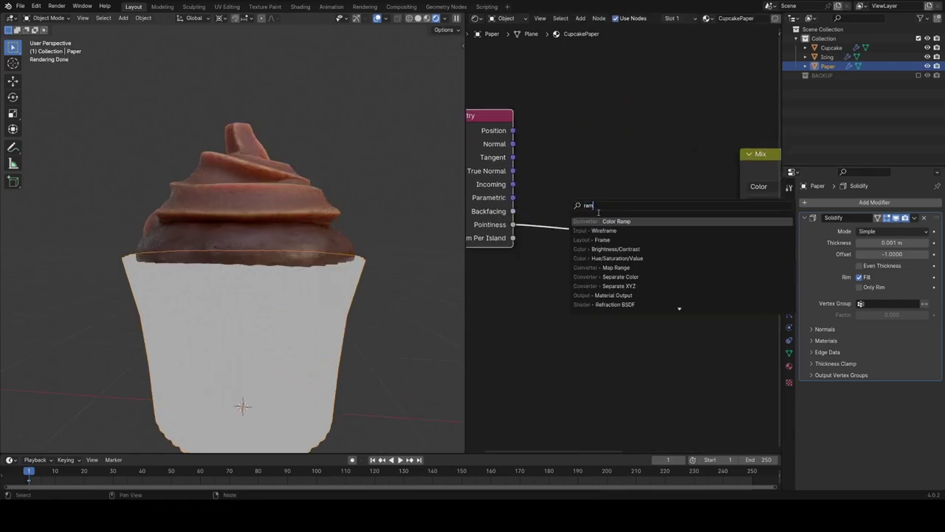
pyautogui.press('Return')
pyautogui.click(577, 251)
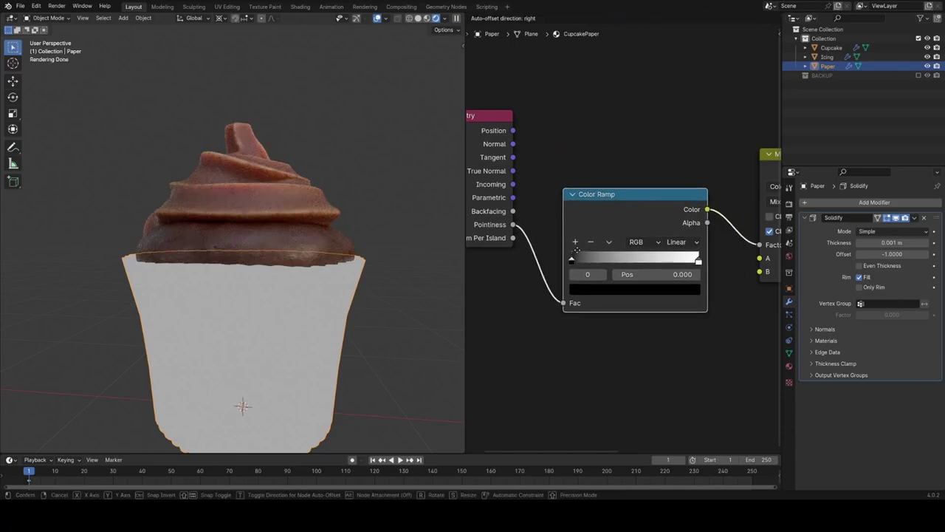
# Move the Color Ramp's black stop slightly short of the middle and white stop to 0.724, use Ease interpolation and save the file
pyautogui.moveTo(572, 259)
pyautogui.mouseDown()
pyautogui.moveTo(683, 259)
pyautogui.moveTo(614, 259)
pyautogui.moveTo(643, 258)
pyautogui.moveTo(629, 259)
pyautogui.mouseUp()
pyautogui.click(697, 260)
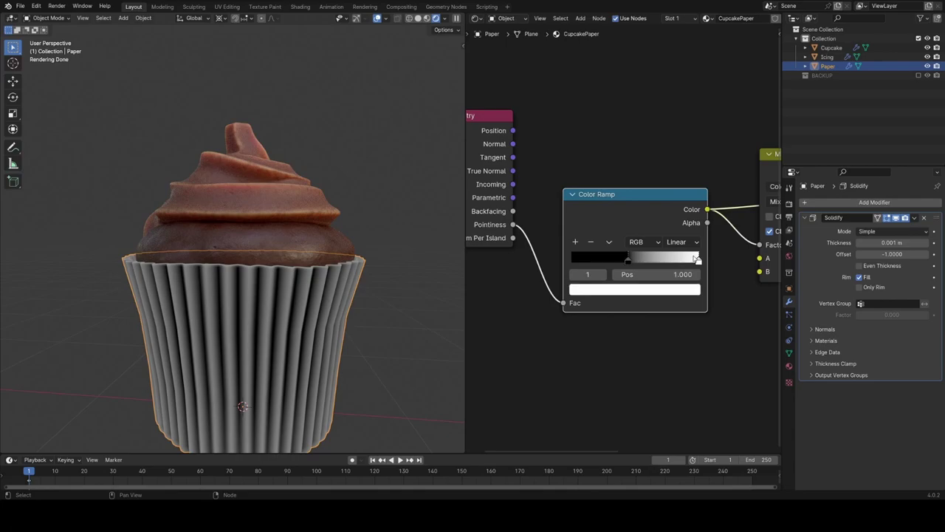
pyautogui.moveTo(697, 260); pyautogui.dragTo(663, 260)
pyautogui.click(679, 243)
pyautogui.click(676, 271)
pyautogui.scroll(-5, 333, 298)
pyautogui.hotkey('ctrl', 's')
pyautogui.scroll(-2, 479, 305)
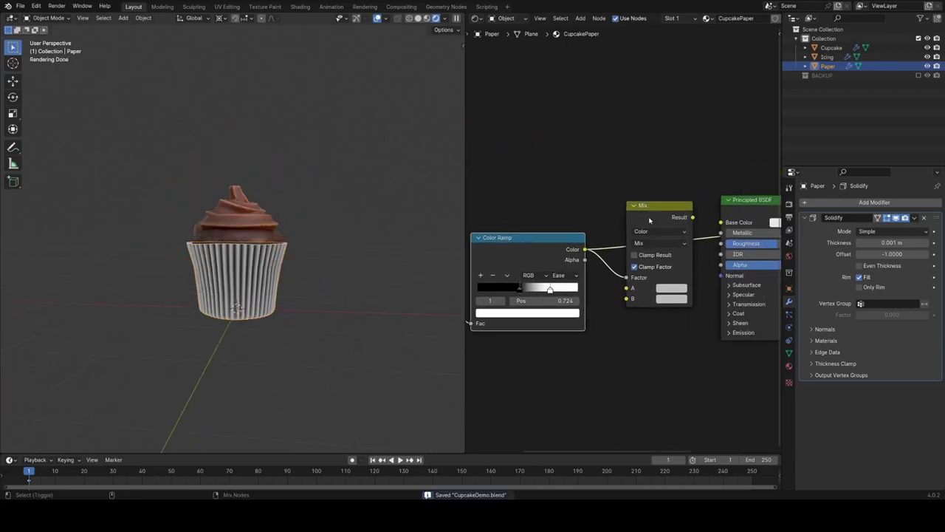
# Preview the Mix node and set its color A to dark brown with Hue 0.040, Saturation 0.930 and Value 0.045
pyautogui.click(650, 220)
pyautogui.moveTo(387, 319); pyautogui.dragTo(398, 314, button='middle')
pyautogui.scroll(3, 398, 314)
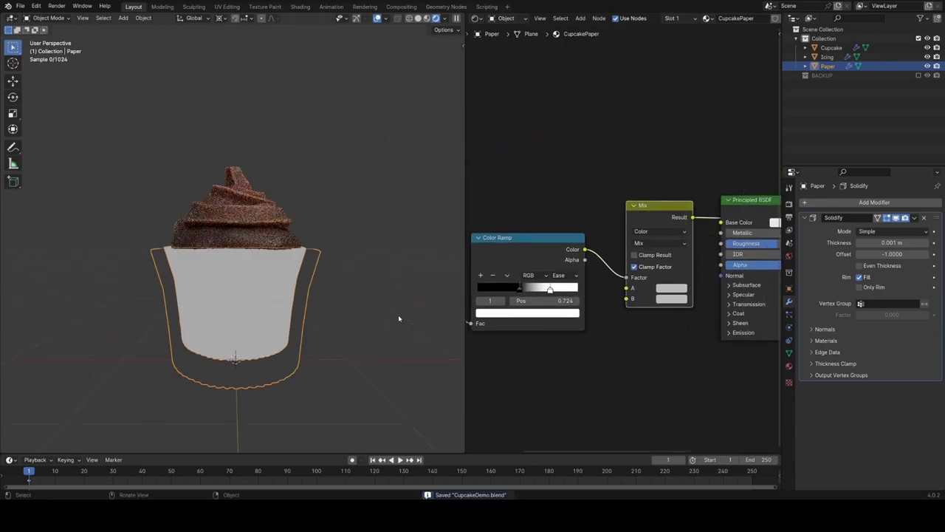
pyautogui.click(671, 290)
pyautogui.scroll(-7, 670, 291)
pyautogui.scroll(-2, 670, 293)
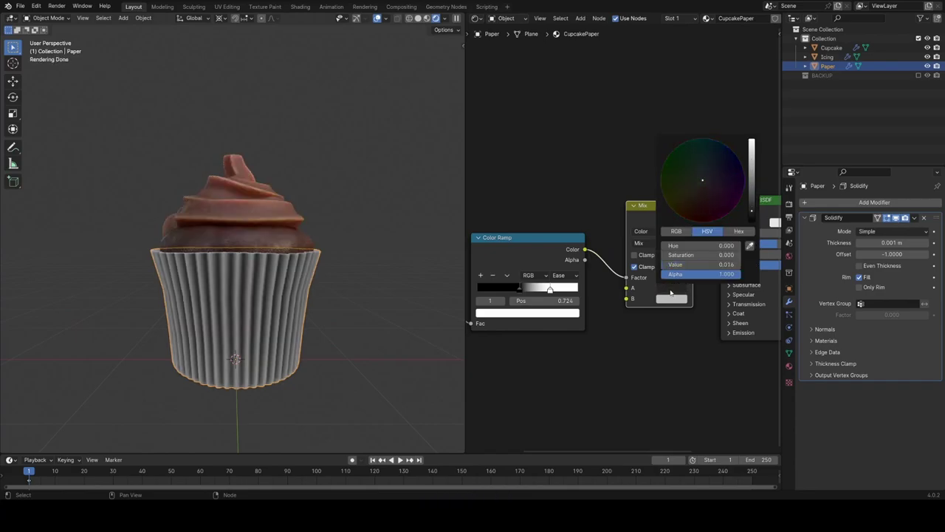
pyautogui.click(688, 213)
pyautogui.scroll(2, 688, 213)
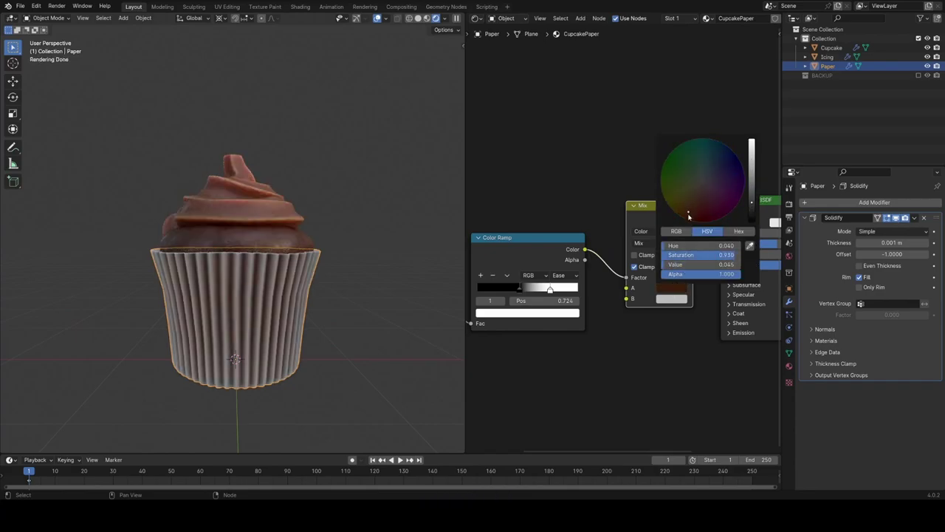
# Connect the Mix Result to the Principled BSDF's Base Color and save the file
pyautogui.moveTo(672, 299); pyautogui.dragTo(613, 319, button='middle')
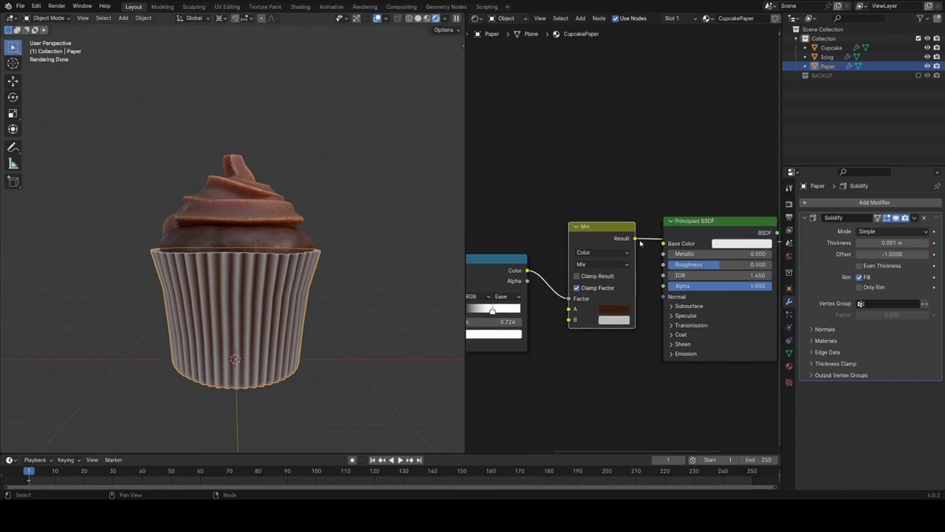
pyautogui.moveTo(665, 244); pyautogui.dragTo(664, 243)
pyautogui.hotkey('ctrl', 's')
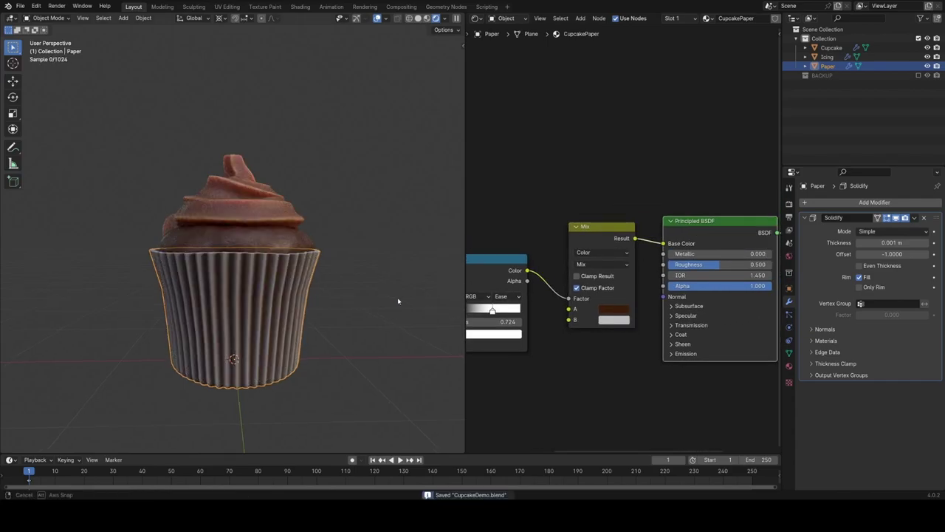
pyautogui.moveTo(384, 318); pyautogui.dragTo(413, 355, button='middle')
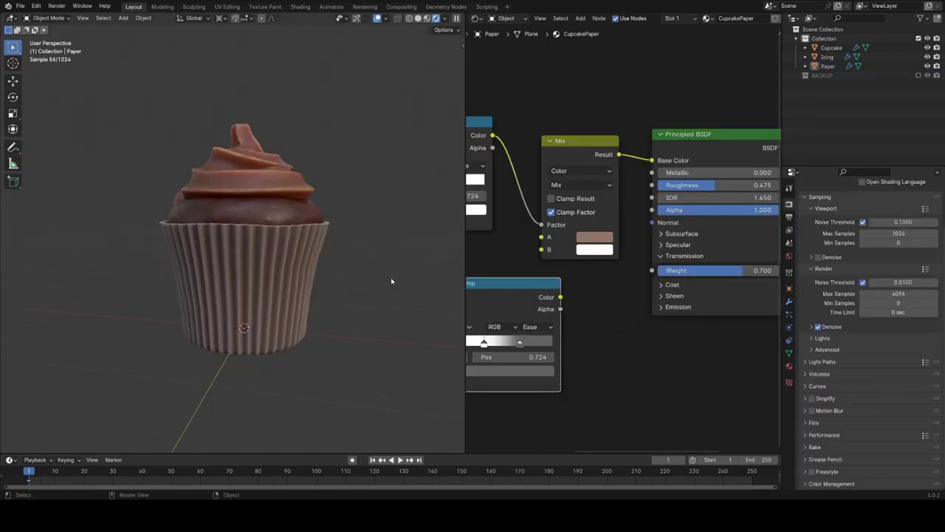
# Inspect the paper wrapper up close and set the interpolation of the Color Ramp feeding the Mix node to Cardinal
pyautogui.scroll(4, 374, 316)
pyautogui.scroll(2, 375, 316)
pyautogui.moveTo(517, 280); pyautogui.dragTo(582, 250, button='middle')
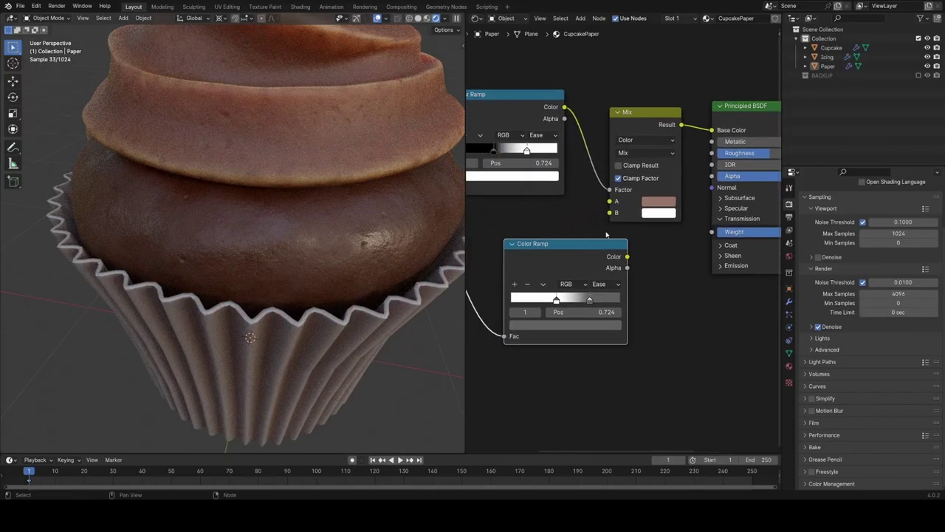
pyautogui.click(535, 135)
pyautogui.click(547, 183)
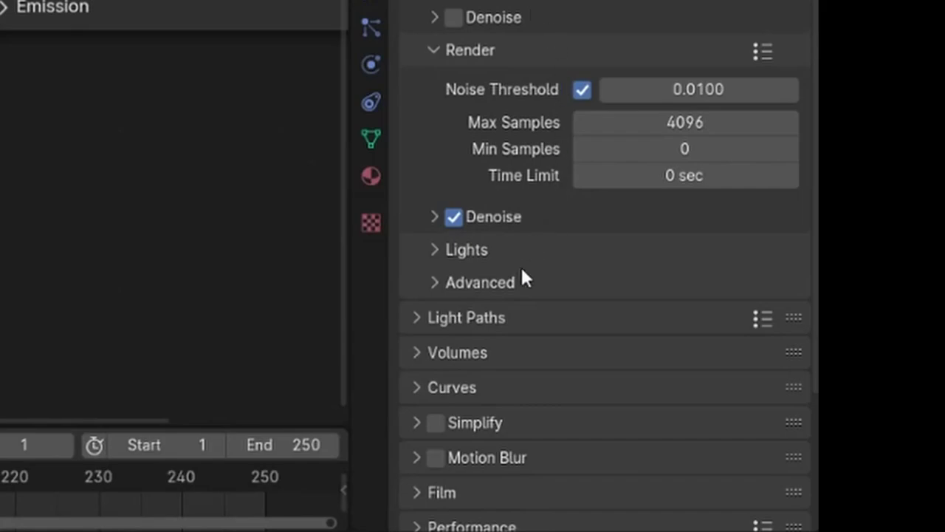
# Disable Reflective and Refractive caustics in the Light Paths render settings
pyautogui.scroll(-5, 505, 334)
pyautogui.click(628, 494)
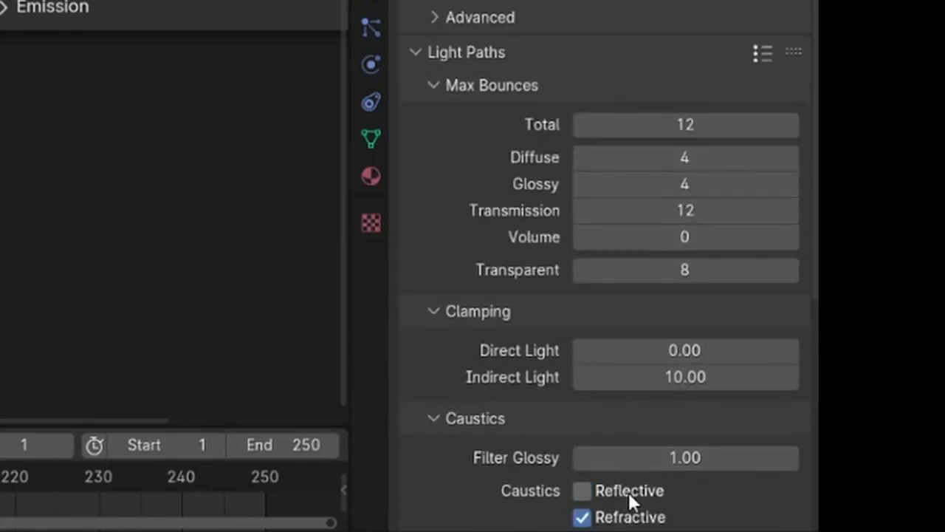
pyautogui.click(628, 517)
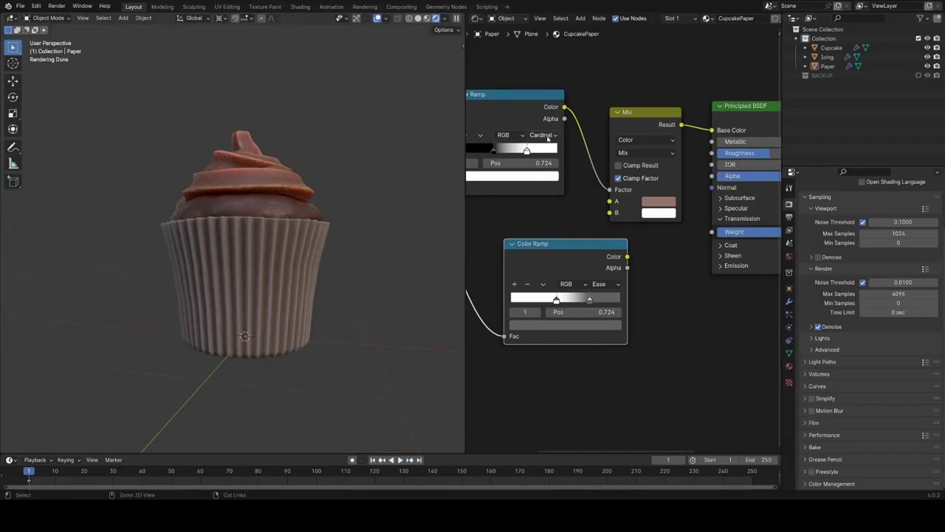
# Move the white stop of the Mix node's Color Ramp to 0.628 and change Mix color A to a medium orange-brown
pyautogui.click(643, 201)
pyautogui.moveTo(549, 150); pyautogui.dragTo(528, 150)
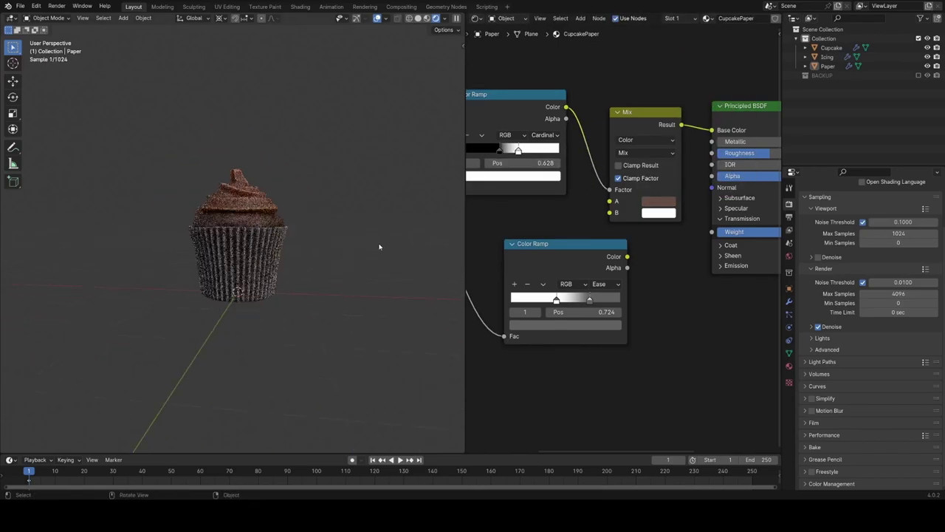
pyautogui.scroll(2, 619, 230)
pyautogui.click(664, 194)
pyautogui.moveTo(766, 266)
pyautogui.mouseDown()
pyautogui.moveTo(766, 290)
pyautogui.moveTo(766, 257)
pyautogui.mouseUp()
pyautogui.click(688, 286)
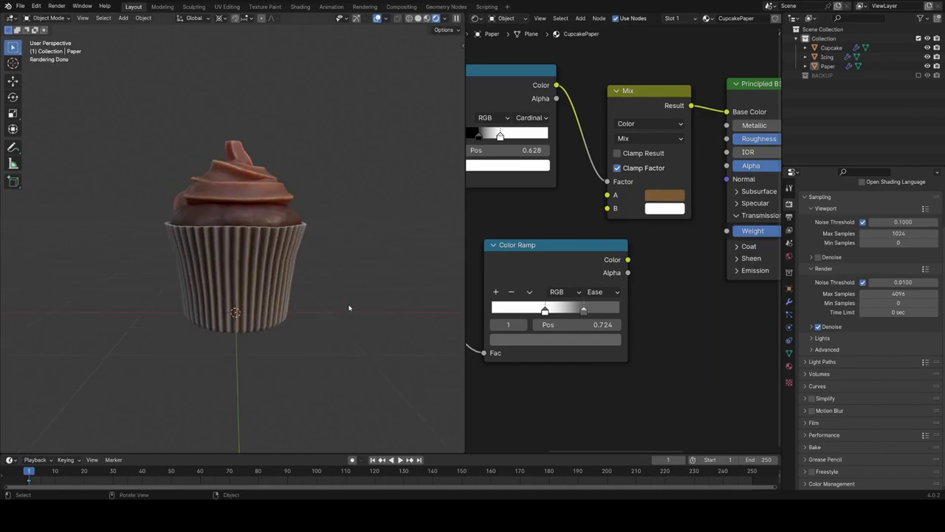
# Edit the Paper mesh and vertex-slide its selected upper rows by a factor of about 0.275
pyautogui.scroll(1, 325, 273)
pyautogui.press('Tab')
pyautogui.press('z')
pyautogui.press('1')
pyautogui.press('z')
pyautogui.click(448, 290)
pyautogui.press('g')
pyautogui.press('g')
pyautogui.click(443, 284)
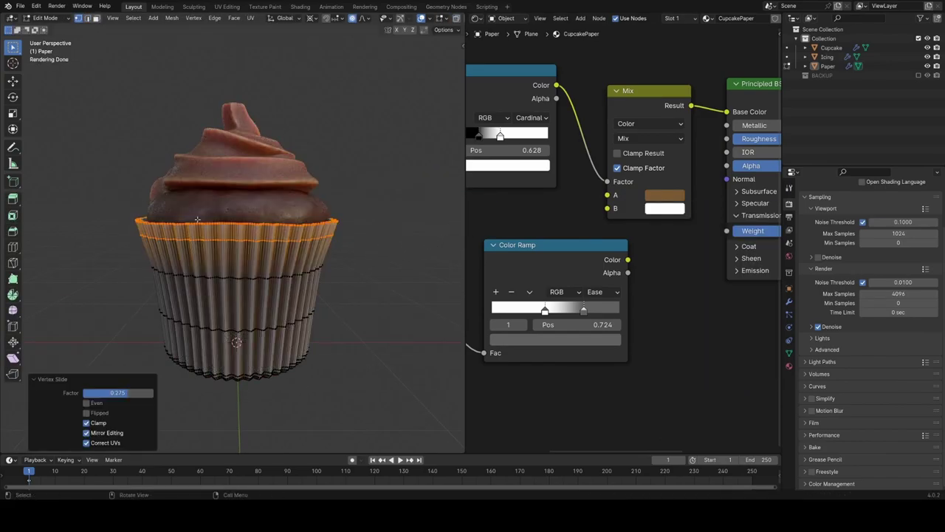
# Select the paper's top rim and slide its vertices along the pleated wall
pyautogui.moveTo(126, 190); pyautogui.dragTo(388, 233)
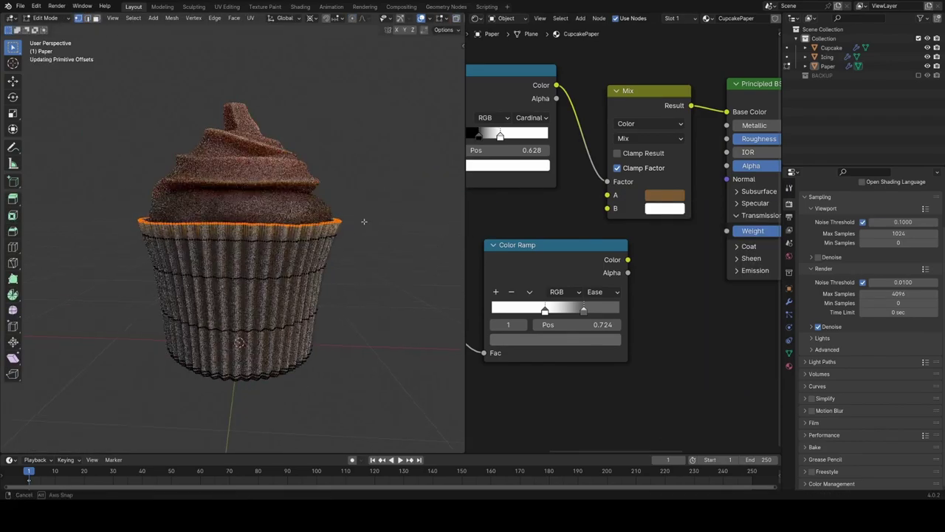
pyautogui.scroll(4, 225, 194)
pyautogui.moveTo(226, 193); pyautogui.dragTo(295, 210, button='middle')
pyautogui.press('g')
pyautogui.press('g')
pyautogui.click(330, 221)
pyautogui.scroll(-3, 331, 222)
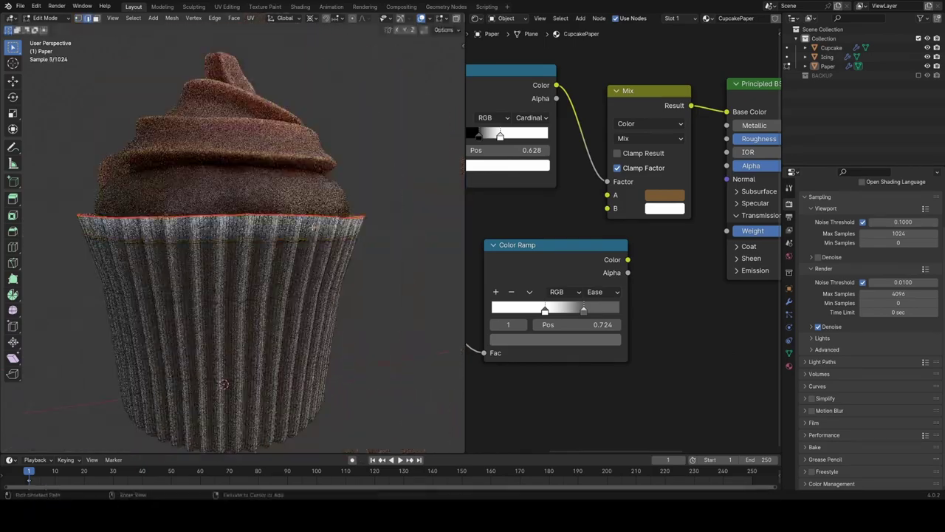
pyautogui.scroll(-2, 332, 222)
# Select the paper's rim vertices in wireframe view and move them slightly downward along Z
pyautogui.press('z')
pyautogui.click(162, 270)
pyautogui.press('z')
pyautogui.click(409, 268)
pyautogui.scroll(3, 410, 270)
pyautogui.press('g')
pyautogui.press('z')
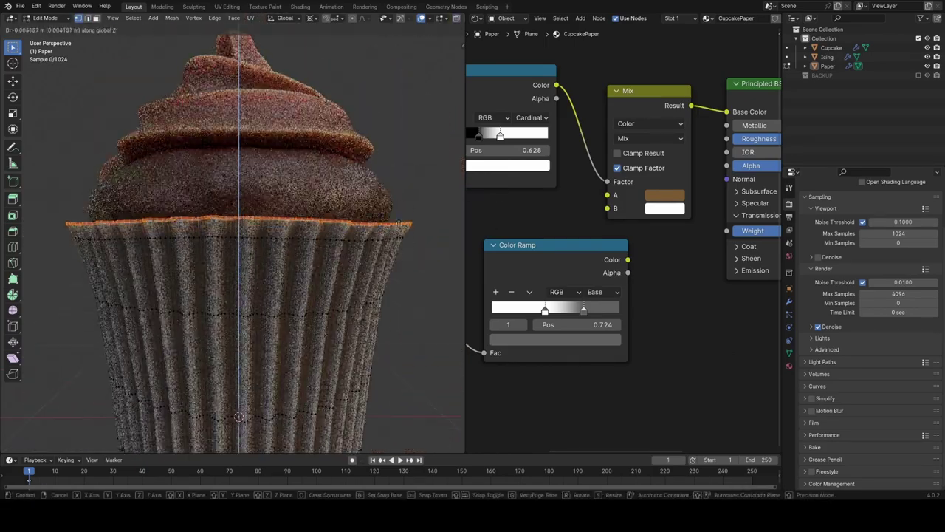
# Scale the paper's edge loop below the rim horizontally, excluding Z, and return to Object Mode
pyautogui.moveTo(415, 279); pyautogui.dragTo(421, 314, button='middle')
pyautogui.press('Tab')
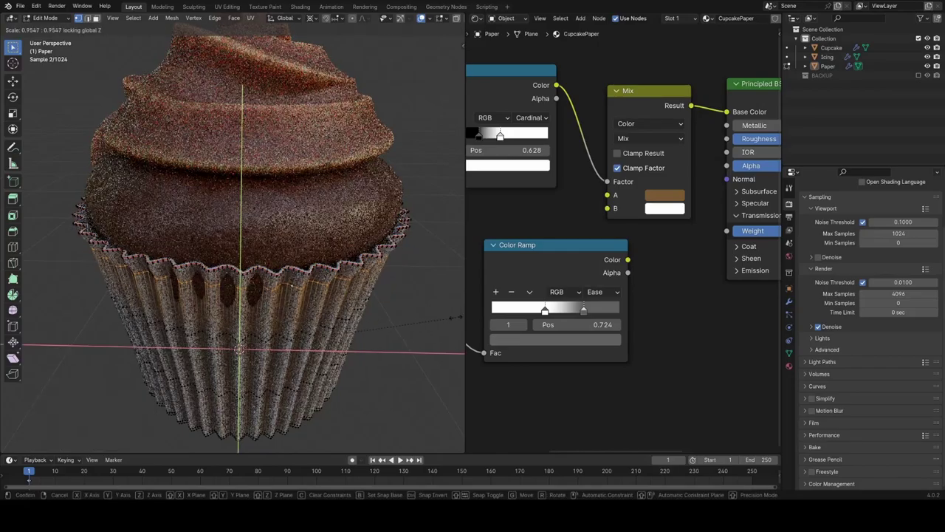
pyautogui.scroll(-4, 270, 268)
pyautogui.moveTo(270, 267); pyautogui.dragTo(312, 283, button='middle')
pyautogui.press('Tab')
pyautogui.press('Tab')
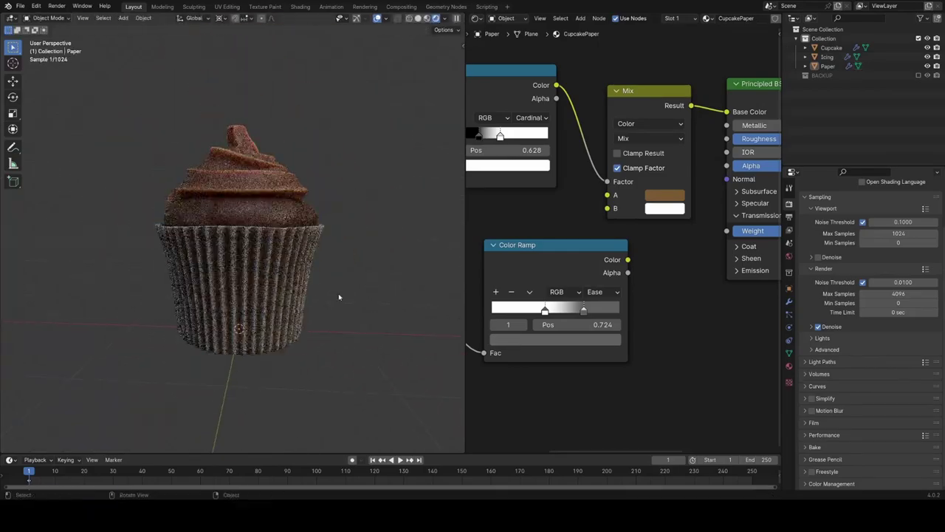
# Scale the Cupcake's edge loop near the paper rim horizontally, excluding Z, with proportional editing enabled
pyautogui.click(238, 220)
pyautogui.scroll(2, 237, 221)
pyautogui.moveTo(237, 223); pyautogui.dragTo(202, 240, button='middle')
pyautogui.press('Tab')
pyautogui.press('s')
pyautogui.hotkey('shift', 'z')
pyautogui.rightClick(367, 280)
pyautogui.press('o')
pyautogui.press('s')
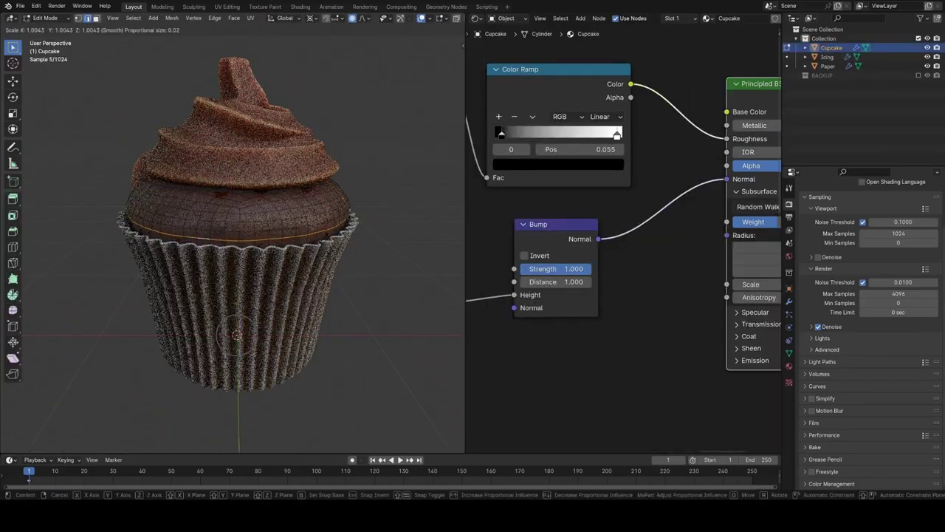
pyautogui.hotkey('shift', 'z')
pyautogui.click(369, 284)
pyautogui.press('Tab')
# Save the file, review the whole cupcake in the rendered view and turn the viewport overlays back on
pyautogui.moveTo(370, 314); pyautogui.dragTo(386, 297, button='middle')
pyautogui.hotkey('ctrl', 's')
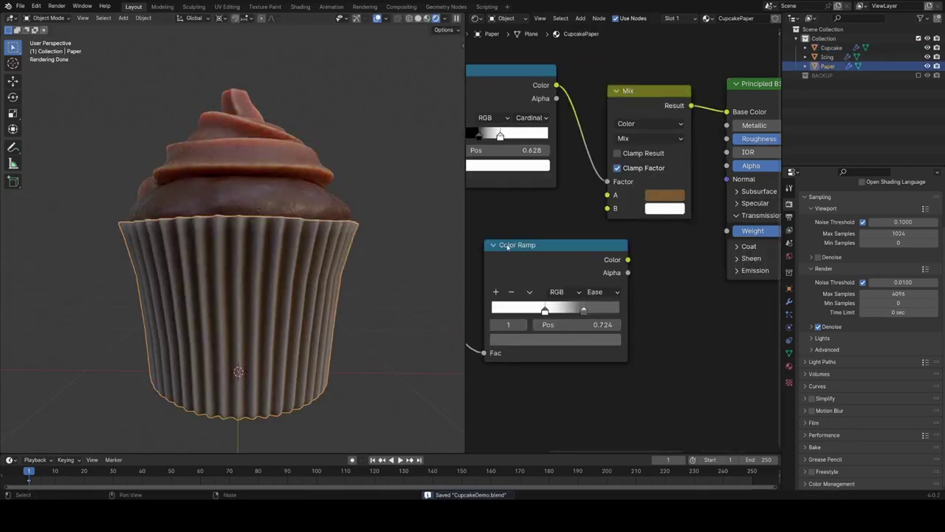
pyautogui.moveTo(662, 222); pyautogui.dragTo(620, 219, button='middle')
pyautogui.click(620, 218)
pyautogui.scroll(-3, 301, 302)
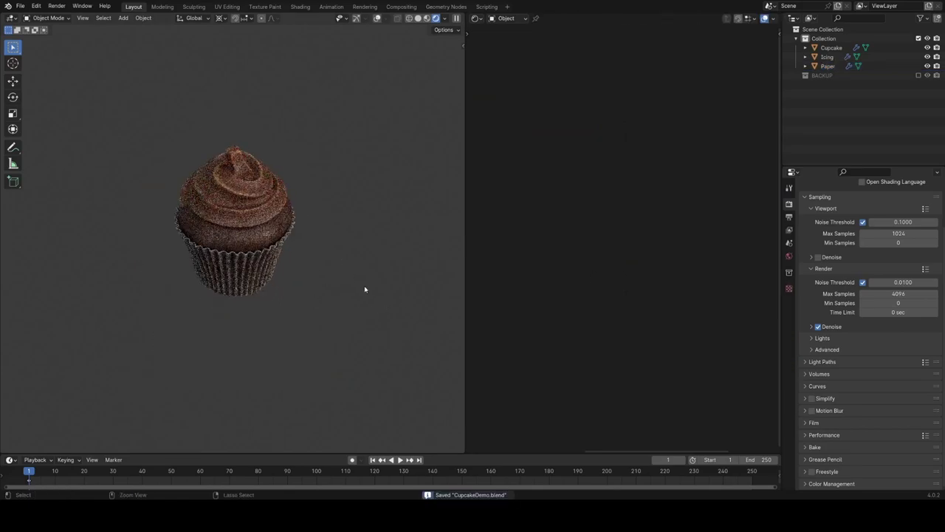
pyautogui.press('z')
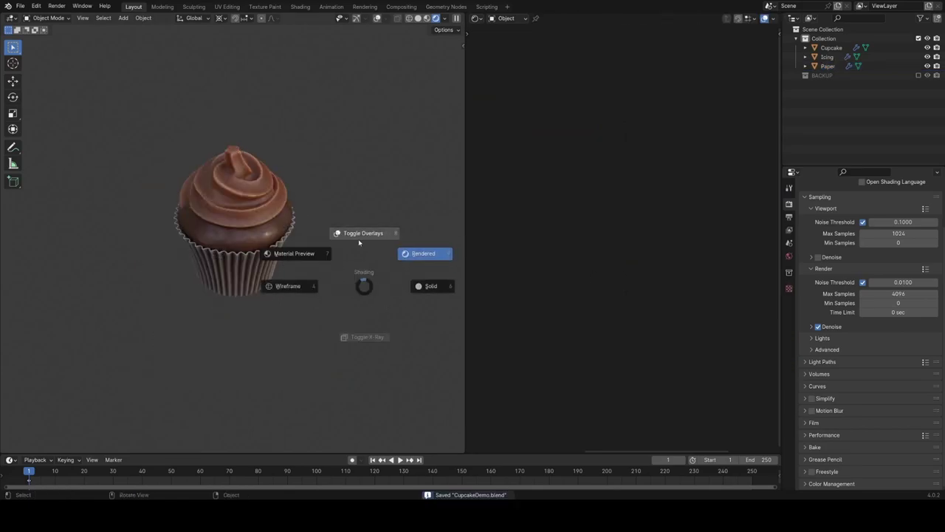
pyautogui.click(359, 242)
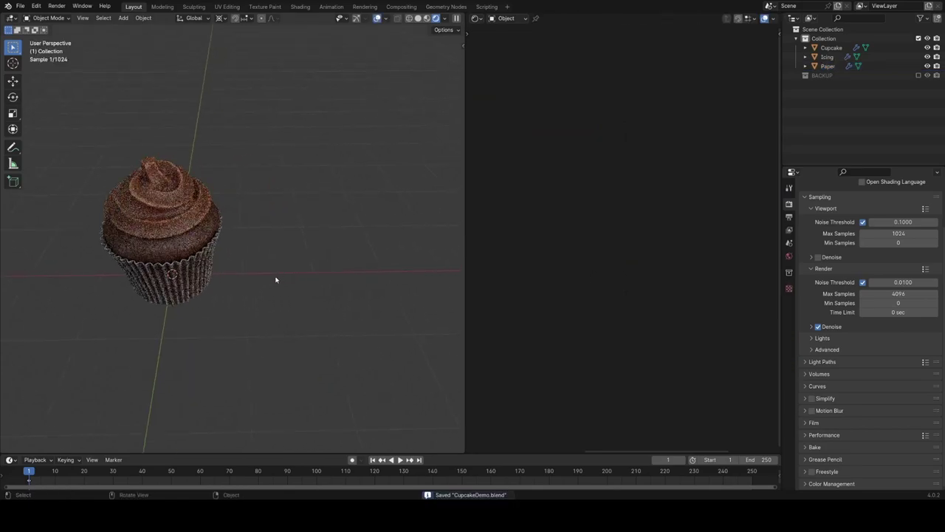
# Add a mesh circle with 10 vertices and move it beside the cupcake
pyautogui.hotkey('shift', 'a')
pyautogui.moveTo(283, 254)
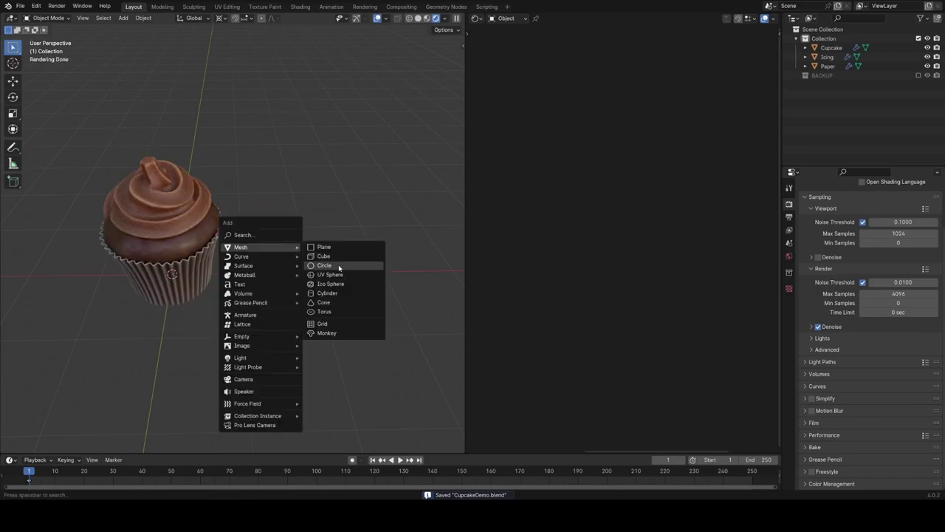
pyautogui.click(338, 268)
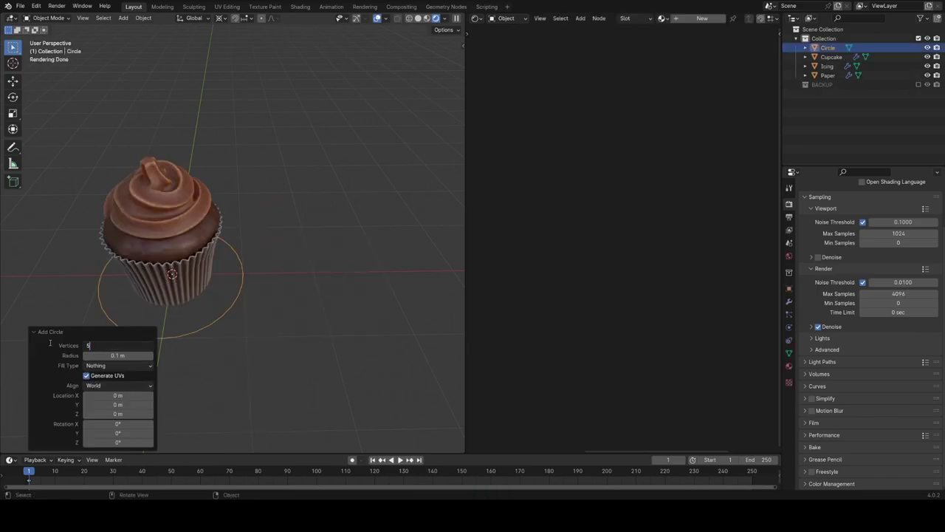
pyautogui.press('Return')
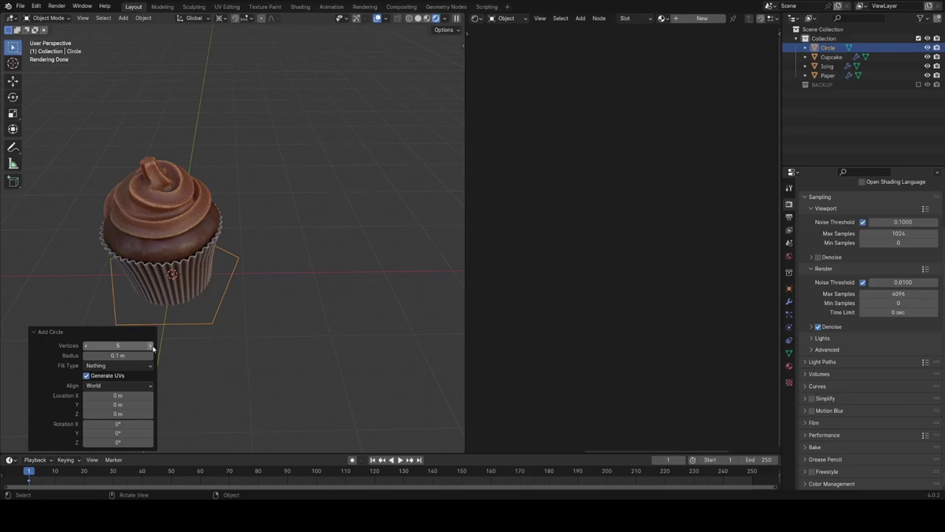
pyautogui.press('Return')
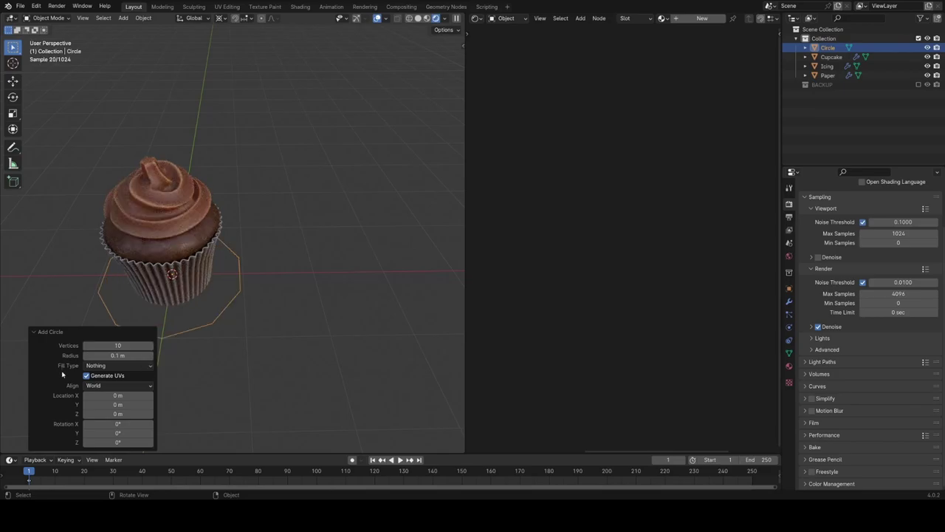
pyautogui.click(46, 334)
pyautogui.moveTo(217, 324); pyautogui.dragTo(371, 320)
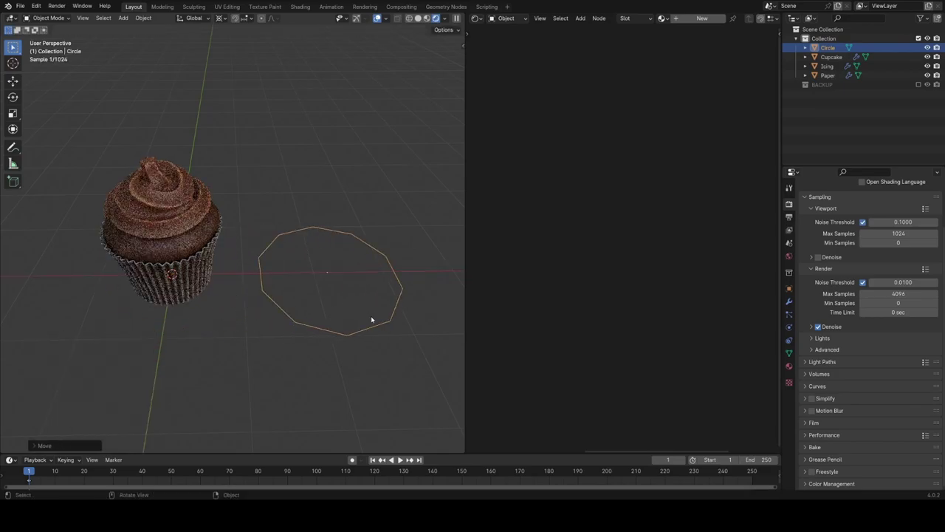
# Select every other vertex of the circle in Edit Mode and scale them toward the circle's center to form a five-pointed star outline
pyautogui.press('Tab')
pyautogui.click(298, 326)
pyautogui.keyDown('shift'); pyautogui.click(259, 257); pyautogui.keyUp('shift')
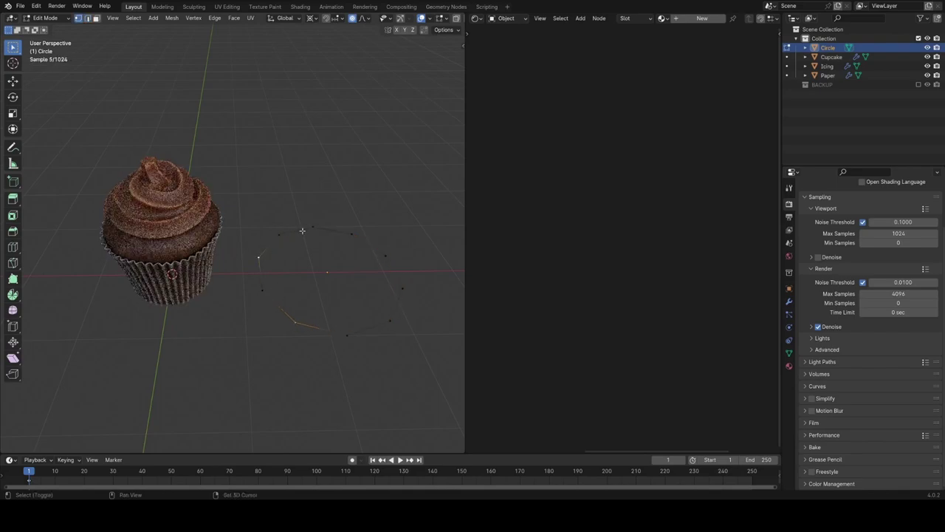
pyautogui.keyDown('shift'); pyautogui.click(313, 227); pyautogui.keyUp('shift')
pyautogui.keyDown('shift'); pyautogui.click(385, 257); pyautogui.keyUp('shift')
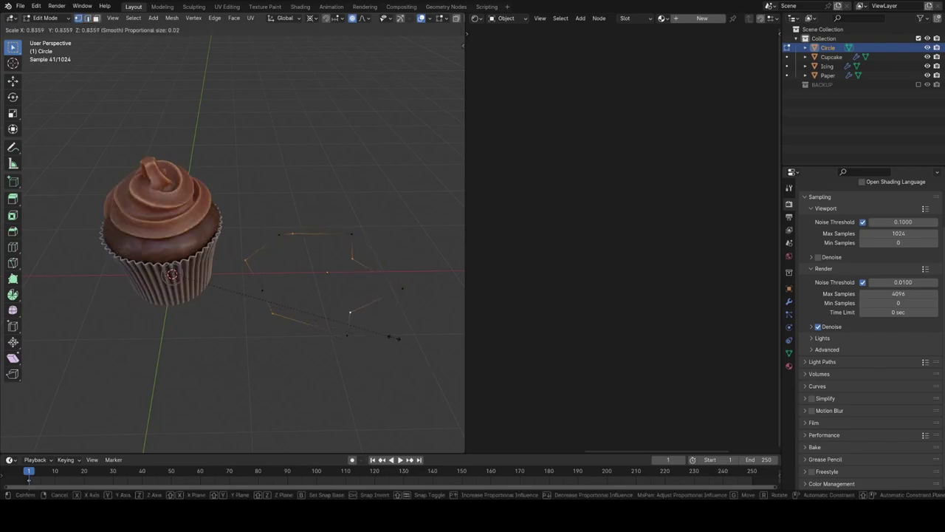
pyautogui.press('.')
pyautogui.click(398, 293)
pyautogui.press('s')
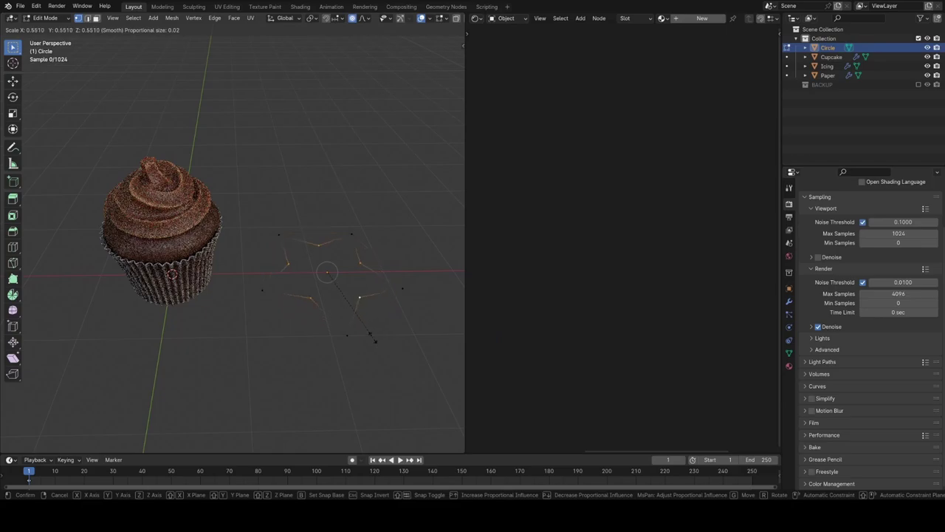
pyautogui.click(385, 332)
pyautogui.moveTo(385, 338); pyautogui.dragTo(364, 386, button='middle')
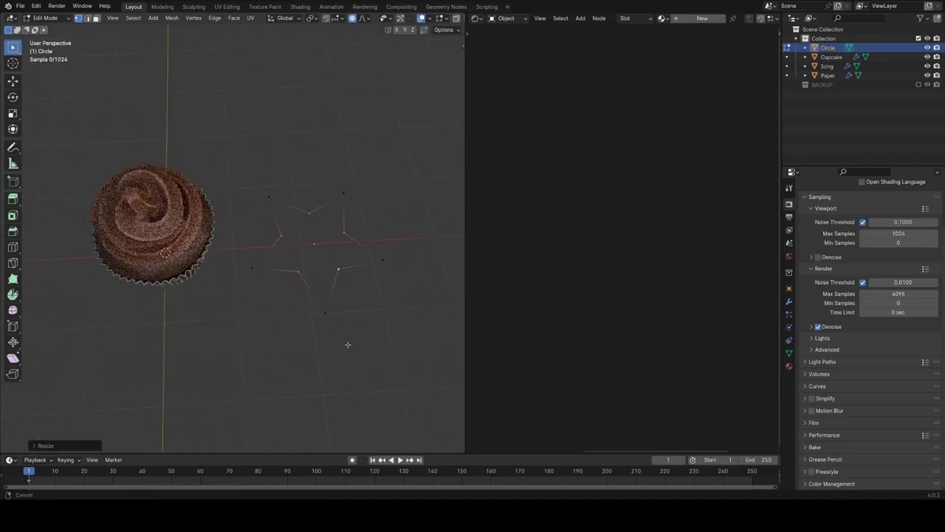
pyautogui.press('s')
pyautogui.click(364, 338)
# Fill the star outline with a face, extrude it into a thin solid and recalculate its normals
pyautogui.press('a')
pyautogui.press('f')
pyautogui.moveTo(364, 337); pyautogui.dragTo(280, 340, button='middle')
pyautogui.press('e')
pyautogui.click(366, 263)
pyautogui.hotkey('shift', 'n')
pyautogui.press('1')
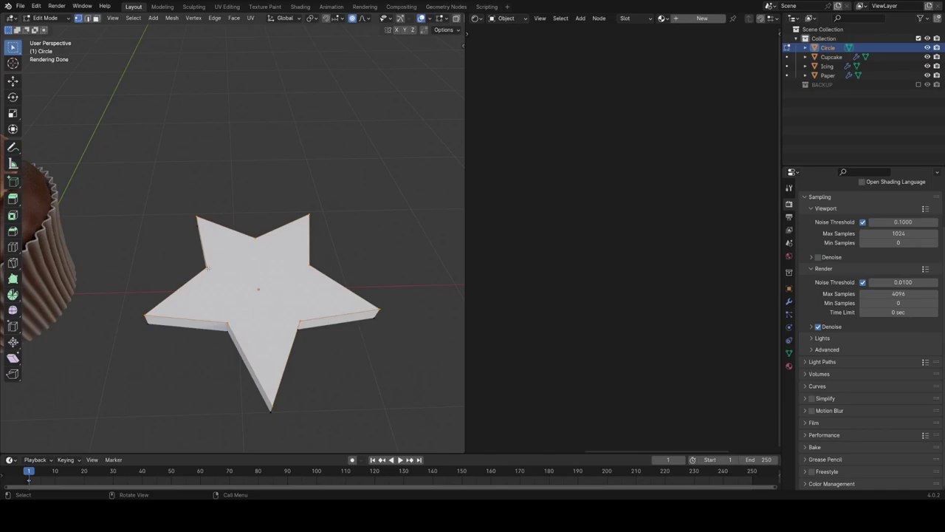
pyautogui.hotkey('alt', 'a')
pyautogui.press('3')
pyautogui.click(262, 296)
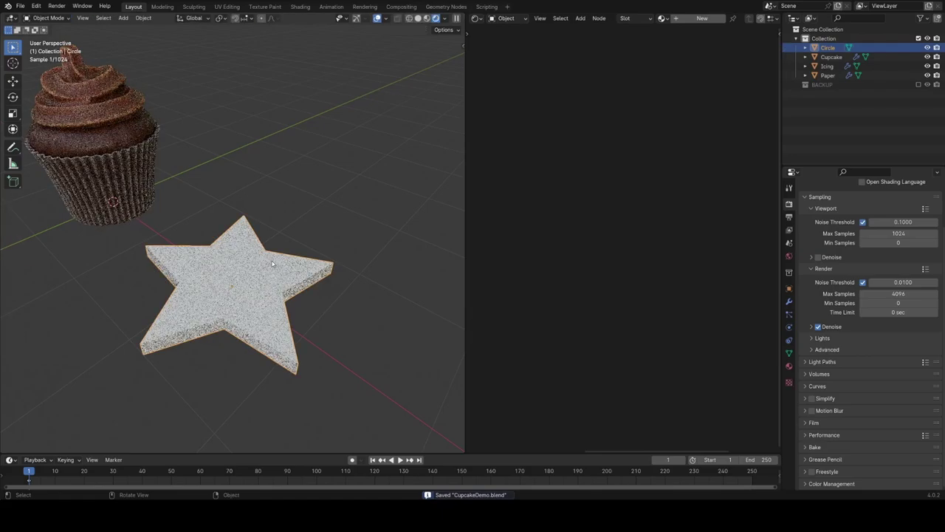
# Set the star's origin to its geometry and move the star over to the cupcake, using a horizontal move that excludes Z
pyautogui.moveTo(272, 263); pyautogui.dragTo(278, 290, button='middle')
pyautogui.rightClick(248, 302)
pyautogui.moveTo(249, 312)
pyautogui.click(316, 321)
pyautogui.press('g')
pyautogui.click(243, 255)
pyautogui.keyDown('shift'); pyautogui.moveTo(240, 255); pyautogui.dragTo(324, 306, button='middle'); pyautogui.keyUp('shift')
pyautogui.scroll(2, 325, 305)
pyautogui.press('g')
pyautogui.hotkey('shift', 'z')
pyautogui.click(275, 341)
# Scale the star's mesh down in Edit Mode to the size of a small icing decoration and move it toward the icing
pyautogui.press('Tab')
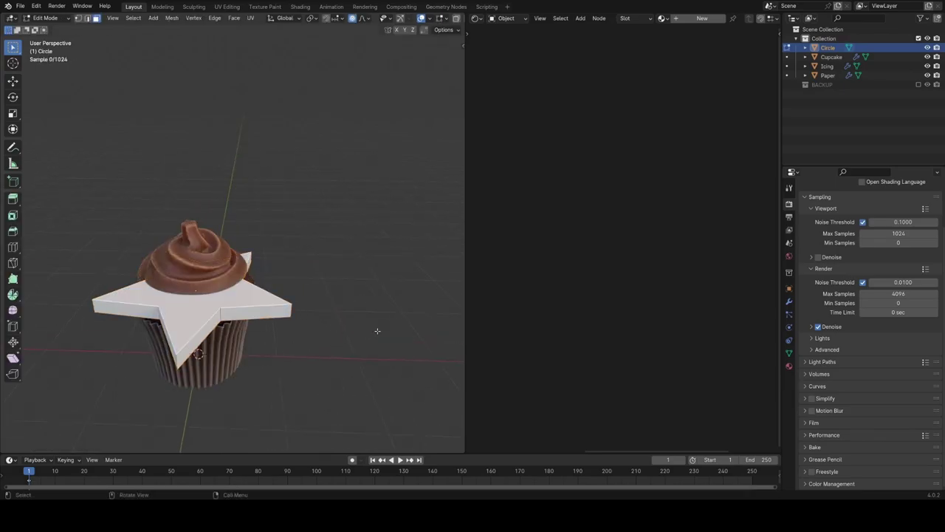
pyautogui.press('s')
pyautogui.click(232, 296)
pyautogui.press('Tab')
pyautogui.moveTo(233, 307); pyautogui.dragTo(293, 326, button='middle')
pyautogui.press('g')
pyautogui.click(340, 306)
pyautogui.scroll(4, 288, 321)
pyautogui.press('Tab')
pyautogui.press('s')
pyautogui.click(295, 329)
pyautogui.press('Tab')
# Place the small star against the icing swirl and rotate it freely to match the icing's slope
pyautogui.press('g')
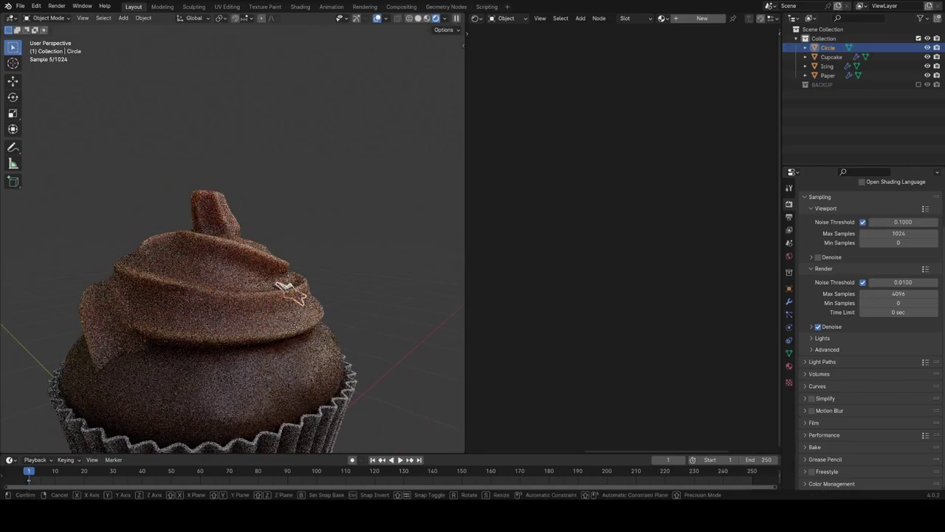
pyautogui.click(313, 235)
pyautogui.click(342, 255)
pyautogui.moveTo(340, 257); pyautogui.dragTo(298, 275, button='middle')
pyautogui.press('r')
pyautogui.press('r')
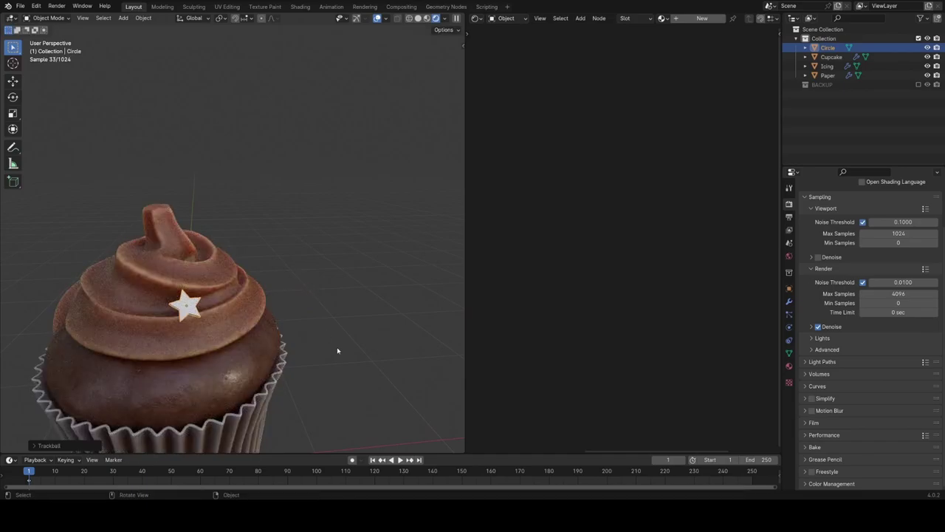
pyautogui.press('r')
pyautogui.click(338, 274)
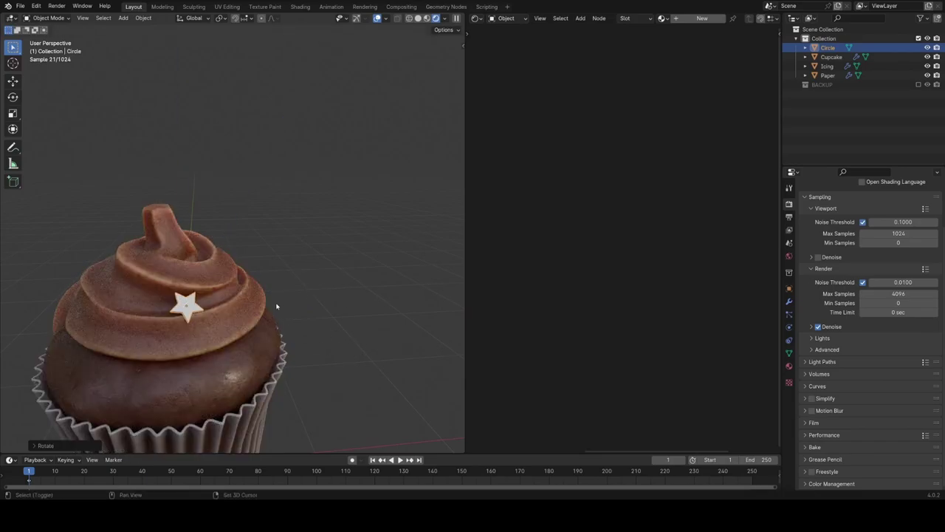
pyautogui.moveTo(274, 305); pyautogui.dragTo(417, 268, button='middle')
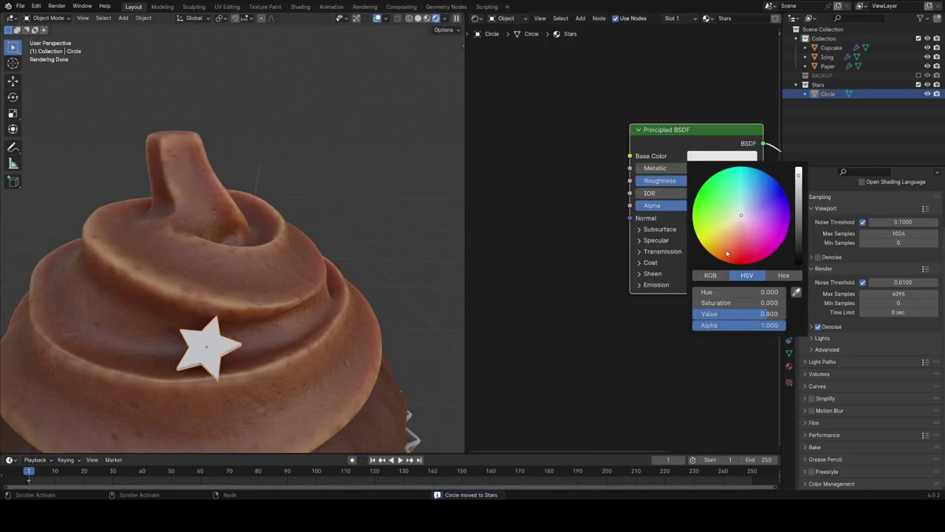
# Give the Stars material a dark brown base color and a roughness of 0.198, and save the file
pyautogui.click(728, 251)
pyautogui.scroll(-5, 728, 251)
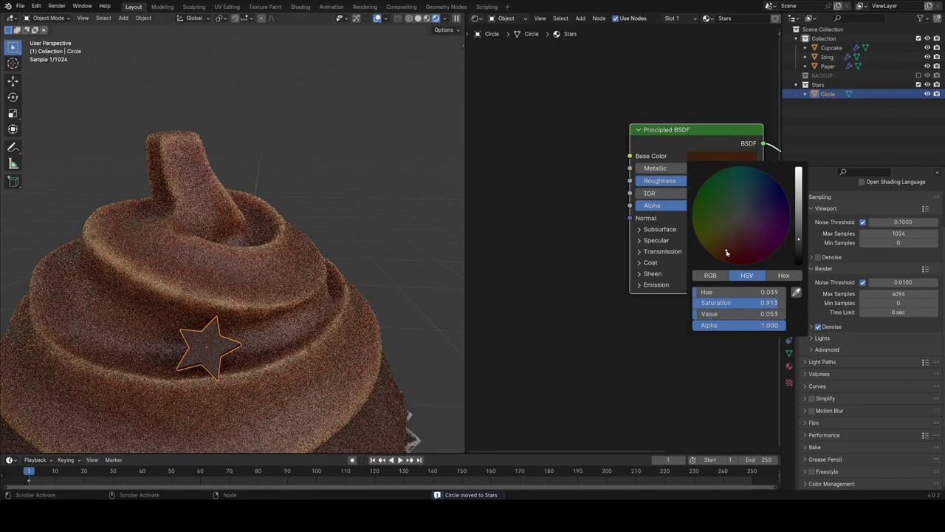
pyautogui.moveTo(725, 257); pyautogui.dragTo(728, 249)
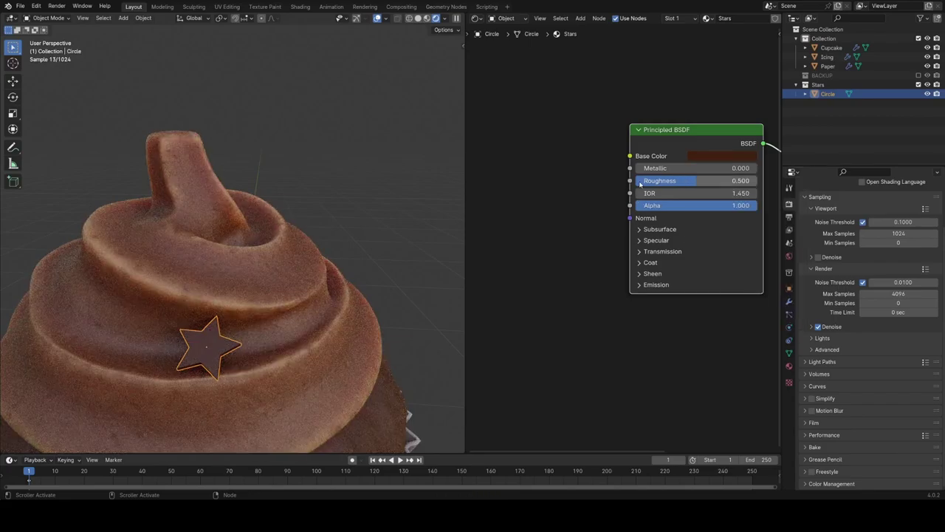
pyautogui.moveTo(643, 181); pyautogui.dragTo(606, 181)
pyautogui.click(387, 267)
pyautogui.scroll(-8, 382, 274)
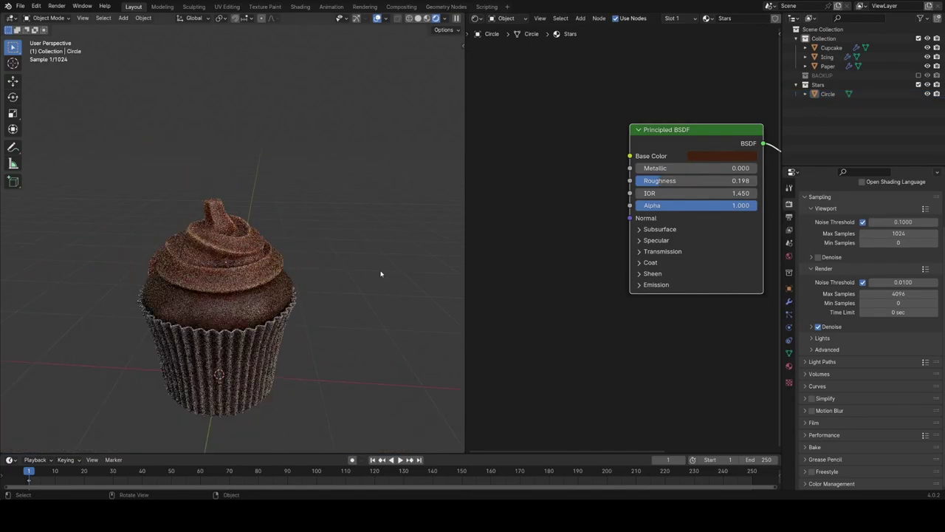
pyautogui.hotkey('ctrl', 's')
# Hide the viewport overlays and add a Bevel modifier to the star
pyautogui.moveTo(379, 270); pyautogui.dragTo(300, 281, button='middle')
pyautogui.scroll(6, 299, 280)
pyautogui.scroll(3, 300, 280)
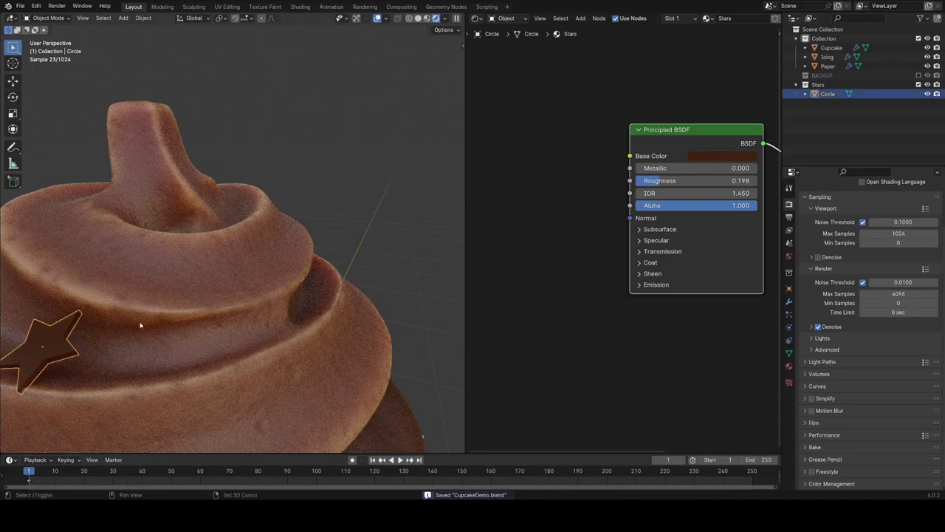
pyautogui.keyDown('shift'); pyautogui.moveTo(140, 325); pyautogui.dragTo(207, 292, button='middle'); pyautogui.keyUp('shift')
pyautogui.scroll(5, 207, 292)
pyautogui.moveTo(207, 291); pyautogui.dragTo(249, 270, button='middle')
pyautogui.hotkey('alt', 'shift', 'z')
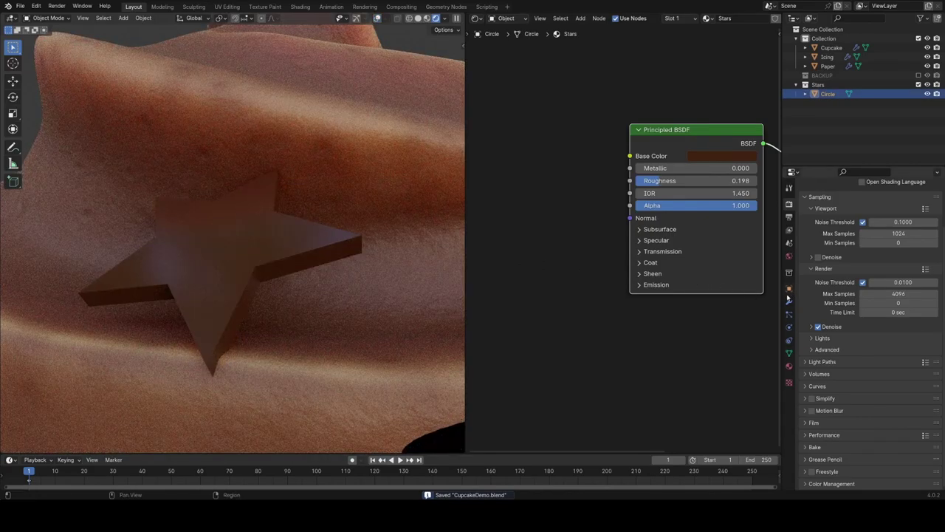
pyautogui.click(788, 299)
pyautogui.click(853, 203)
pyautogui.write('be')
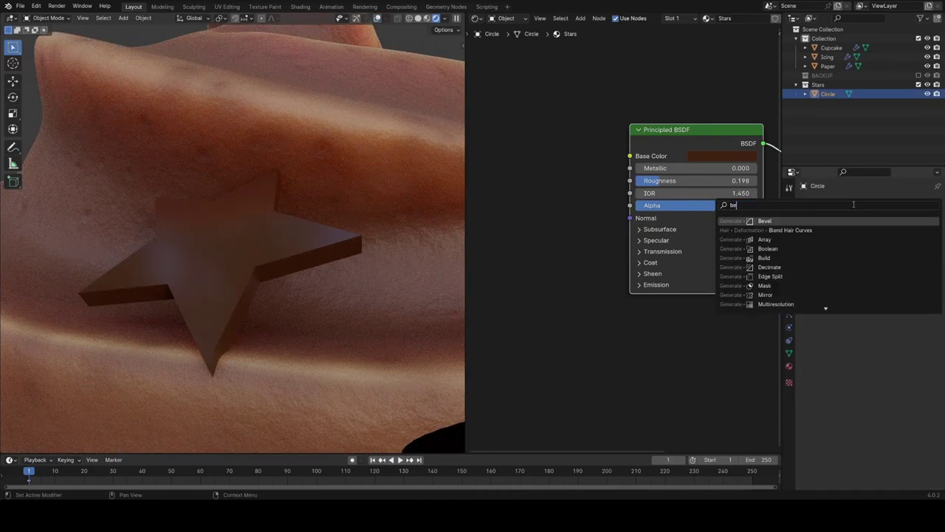
pyautogui.click(786, 222)
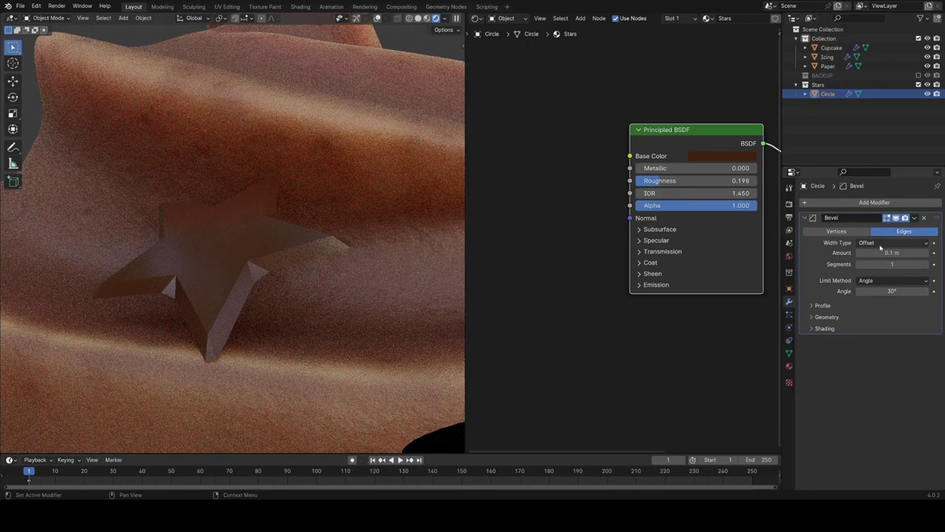
# Set the star's Bevel modifier to 3 segments and an amount of 0.000275 m
pyautogui.moveTo(892, 265)
pyautogui.mouseDown()
pyautogui.moveTo(906, 264)
pyautogui.moveTo(870, 253)
pyautogui.moveTo(899, 253)
pyautogui.moveTo(871, 253)
pyautogui.moveTo(888, 253)
pyautogui.mouseUp()
pyautogui.write('2')
pyautogui.press('Return')
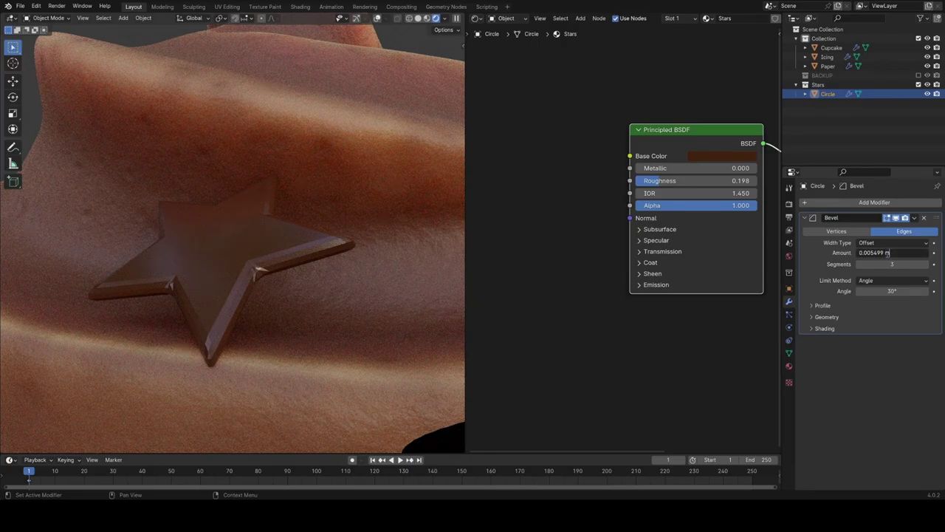
pyautogui.press('Return')
pyautogui.press('Return')
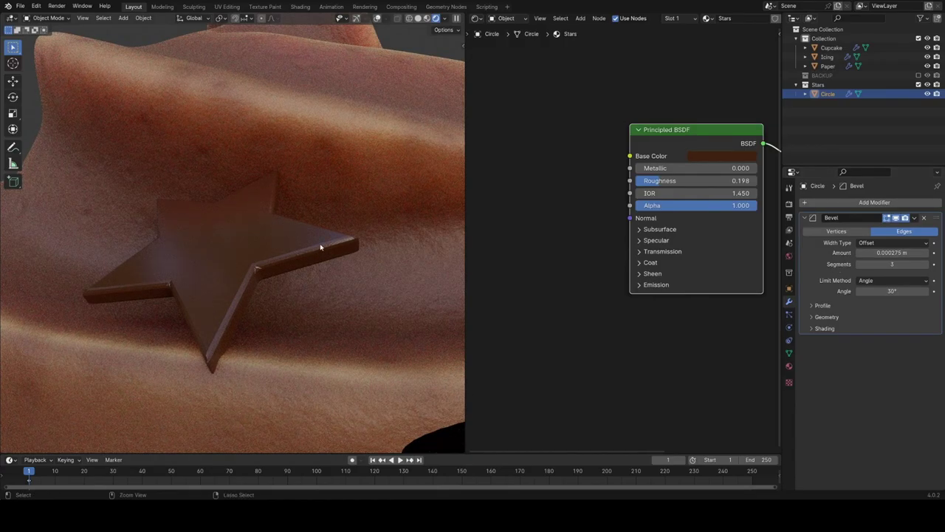
# Try a level 2 subdivision on the star and undo it, rotate the star about Z, and save the file
pyautogui.hotkey('ctrl', '2')
pyautogui.hotkey('ctrl', 'z')
pyautogui.scroll(-5, 321, 247)
pyautogui.press('r')
pyautogui.press('z')
pyautogui.click(373, 312)
pyautogui.scroll(-5, 278, 295)
pyautogui.hotkey('ctrl', 's')
# Make a linked duplicate of the star, switch to Material Preview and rotate the copy to fit another part of the icing swirl
pyautogui.hotkey('alt', 'd')
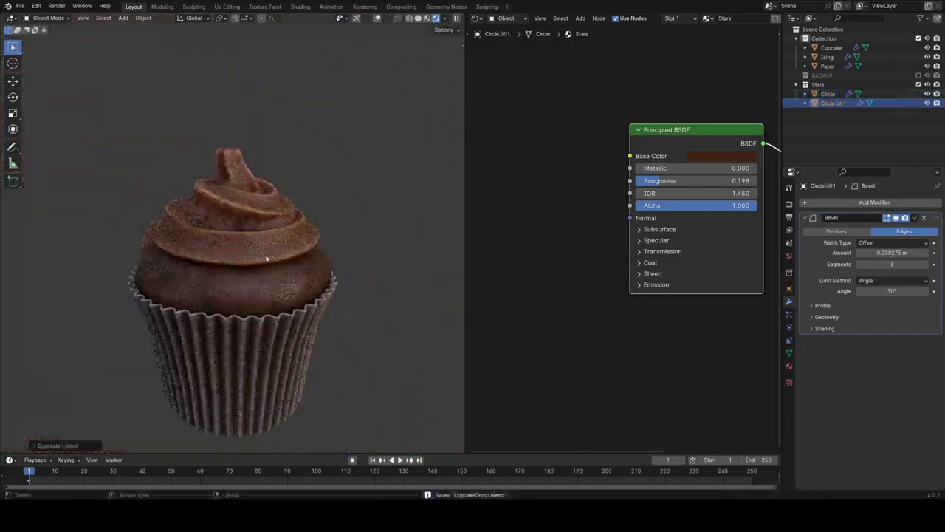
pyautogui.moveTo(267, 258); pyautogui.dragTo(273, 284, button='middle')
pyautogui.press('r')
pyautogui.press('r')
pyautogui.click(275, 259)
pyautogui.press('r')
pyautogui.press('r')
pyautogui.click(274, 255)
pyautogui.press('z')
pyautogui.scroll(5, 277, 251)
pyautogui.press('r')
pyautogui.press('r')
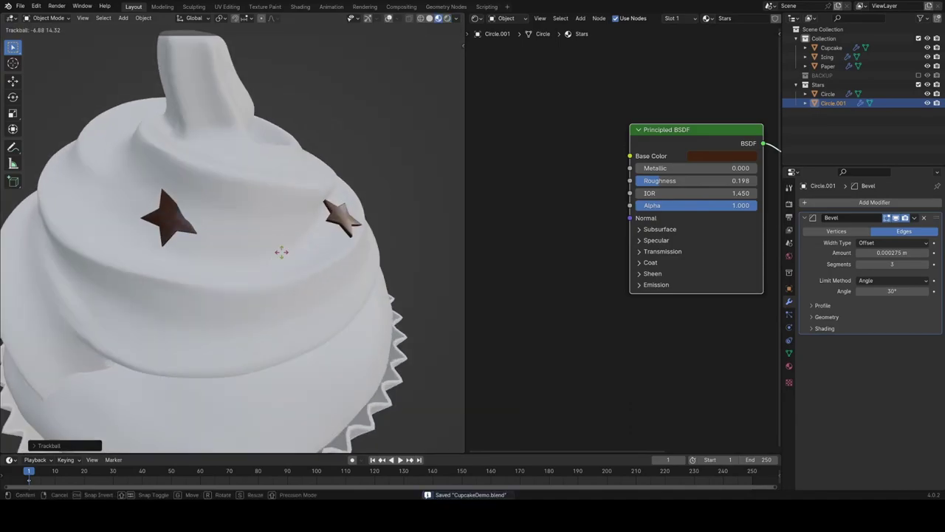
pyautogui.press('z')
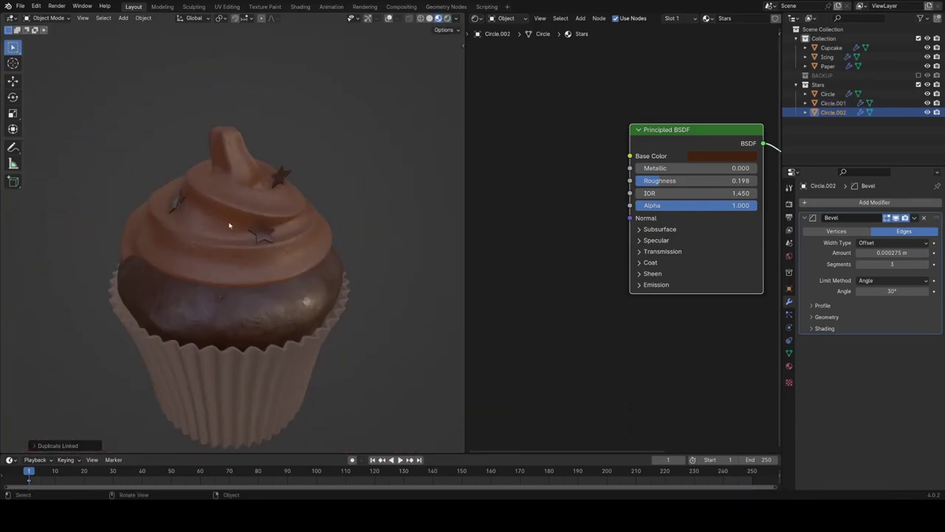
# Position, resize and rotate the second linked star copy on the upper icing swirl near the peak
pyautogui.press('r')
pyautogui.click(332, 237)
pyautogui.moveTo(332, 237); pyautogui.dragTo(297, 149, button='middle')
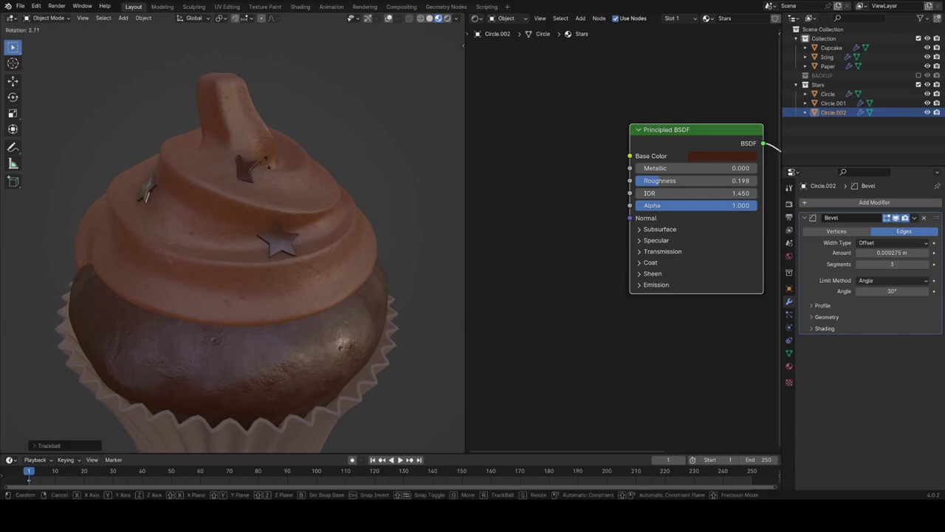
pyautogui.moveTo(349, 227); pyautogui.dragTo(333, 236, button='middle')
pyautogui.press('r')
pyautogui.press('r')
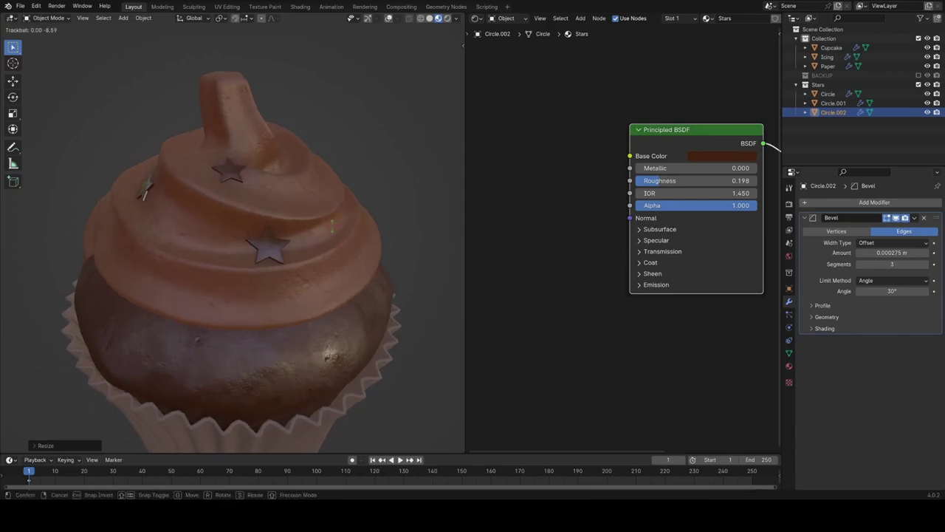
pyautogui.click(296, 236)
# Duplicate the star again, rotate the copy and move it beside the icing's peak
pyautogui.hotkey('shift', 'd')
pyautogui.click(234, 215)
pyautogui.hotkey('shift', 's')
pyautogui.press('r')
pyautogui.press('r')
pyautogui.click(248, 216)
pyautogui.press('g')
pyautogui.moveTo(247, 216); pyautogui.dragTo(344, 239, button='middle')
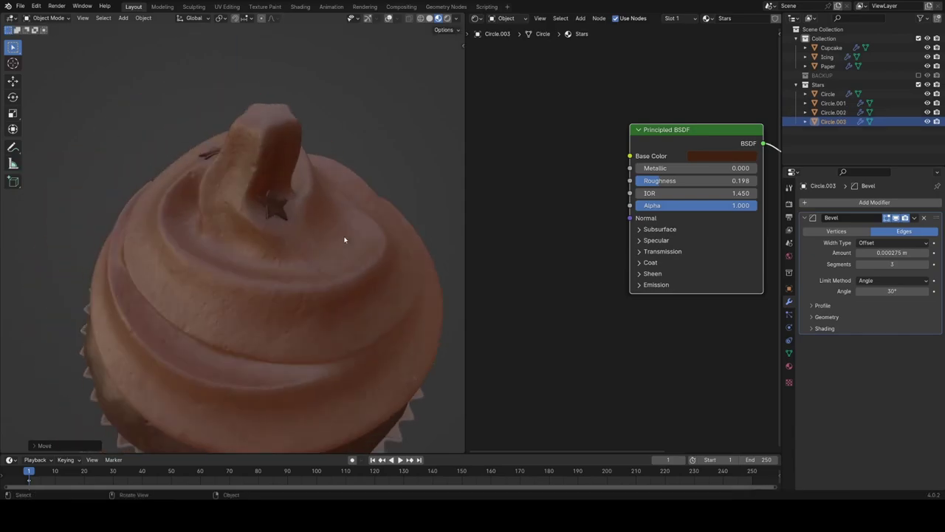
# Rotate the star beside the peak and move it, including along Z, to seat it on the icing
pyautogui.press('r')
pyautogui.press('r')
pyautogui.press('g')
pyautogui.click(222, 192)
pyautogui.press('g')
pyautogui.press('z')
pyautogui.click(224, 195)
pyautogui.moveTo(224, 195); pyautogui.dragTo(259, 260, button='middle')
pyautogui.press('r')
pyautogui.press('z')
pyautogui.scroll(-2, 258, 260)
# Make a linked duplicate of the star beside the peak and place it on the outer side of the icing
pyautogui.hotkey('alt', 'd')
pyautogui.click(140, 250)
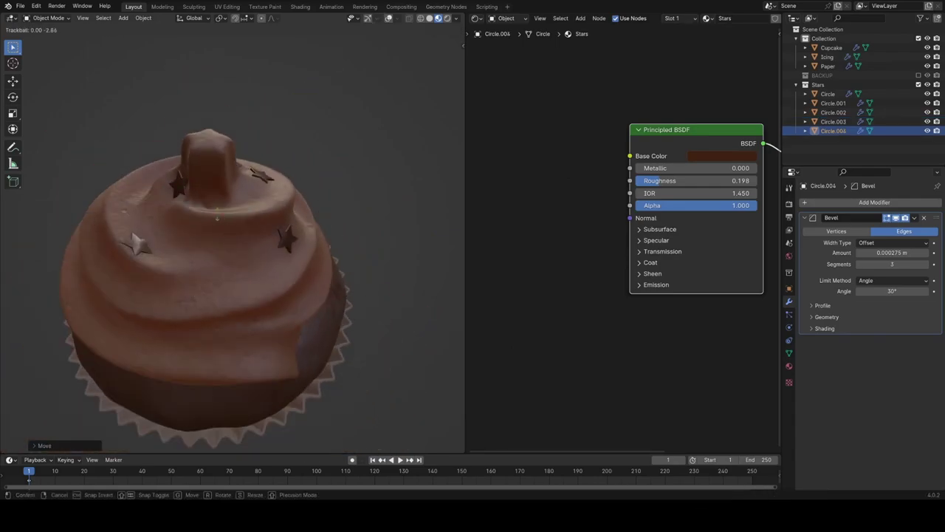
pyautogui.moveTo(266, 214); pyautogui.dragTo(289, 266, button='middle')
pyautogui.scroll(-5, 288, 265)
# Place another linked star copy on the middle icing swirl, adjusting its height and rotating it to lie on the surface
pyautogui.hotkey('alt', 'd')
pyautogui.click(184, 240)
pyautogui.scroll(5, 183, 241)
pyautogui.press('g')
pyautogui.press('z')
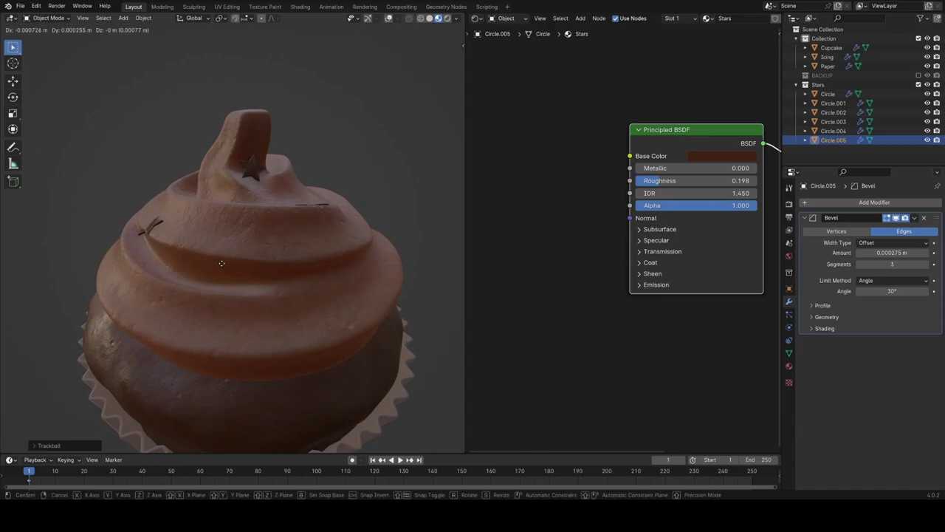
pyautogui.click(221, 261)
pyautogui.moveTo(221, 262); pyautogui.dragTo(333, 258, button='middle')
pyautogui.scroll(5, 333, 258)
pyautogui.press('r')
pyautogui.click(331, 259)
# Make one more linked star duplicate and move and rotate it onto the lower icing swirl
pyautogui.scroll(-6, 263, 279)
pyautogui.hotkey('alt', 'd')
pyautogui.click(311, 242)
pyautogui.click(239, 247)
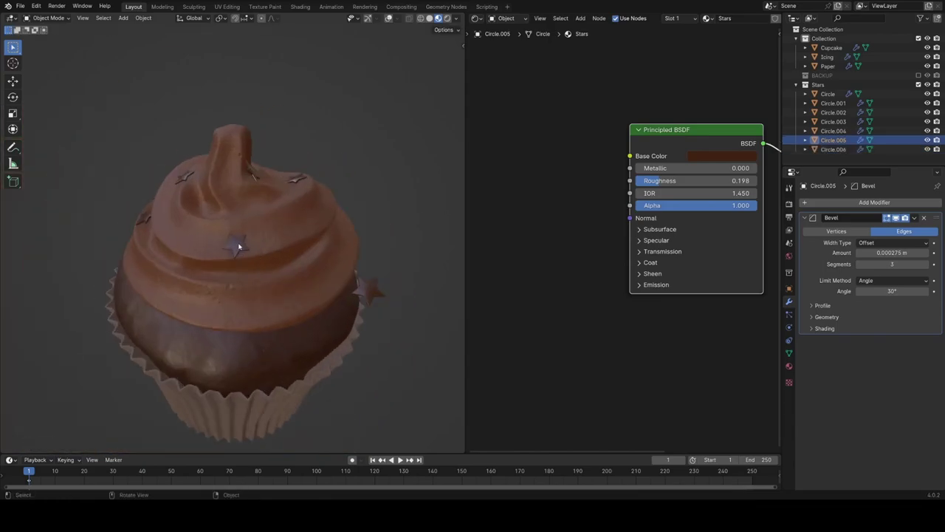
pyautogui.moveTo(179, 288); pyautogui.dragTo(239, 295, button='middle')
pyautogui.press('g')
pyautogui.click(239, 295)
pyautogui.scroll(4, 295, 258)
pyautogui.press('r')
pyautogui.scroll(-8, 295, 232)
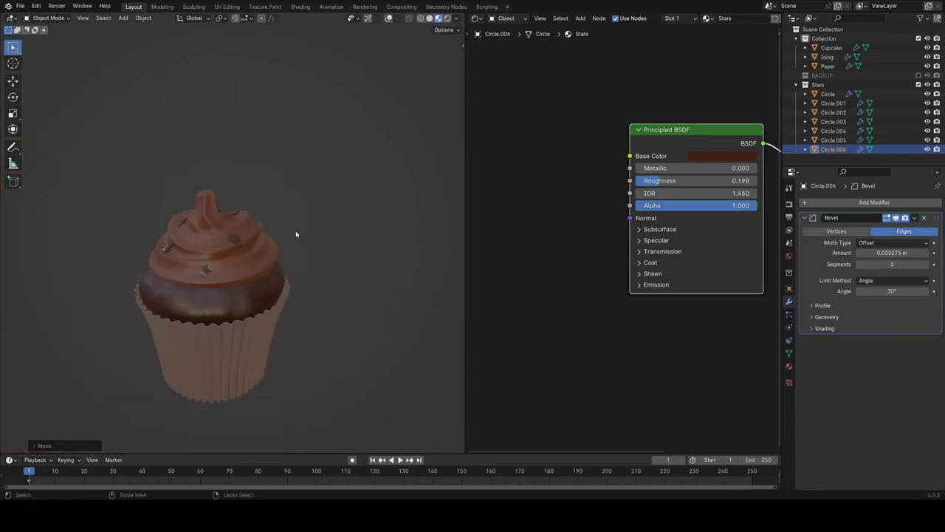
# Save the file, then make a linked star duplicate and rotate and move it onto a bare area further round the icing
pyautogui.hotkey('ctrl', 's')
pyautogui.moveTo(295, 232); pyautogui.dragTo(185, 251, button='middle')
pyautogui.hotkey('alt', 'd')
pyautogui.click(124, 214)
pyautogui.keyDown('shift'); pyautogui.moveTo(140, 293); pyautogui.dragTo(193, 251, button='middle'); pyautogui.keyUp('shift')
pyautogui.moveTo(193, 251); pyautogui.dragTo(222, 232, button='middle')
pyautogui.scroll(2, 221, 233)
pyautogui.press('r')
pyautogui.press('r')
pyautogui.click(228, 231)
pyautogui.press('g')
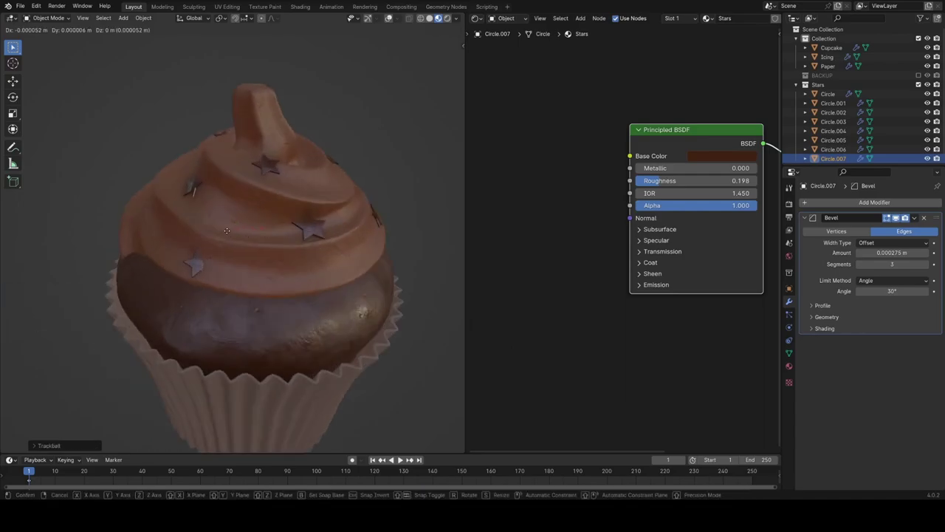
pyautogui.click(137, 146)
# Place another linked star copy at the 3D cursor on the middle swirl, rotate it flat to the icing, and save
pyautogui.moveTo(137, 146); pyautogui.dragTo(215, 190, button='middle')
pyautogui.scroll(-5, 263, 246)
pyautogui.scroll(7, 263, 246)
pyautogui.hotkey('alt', 'd')
pyautogui.hotkey('shift', 's')
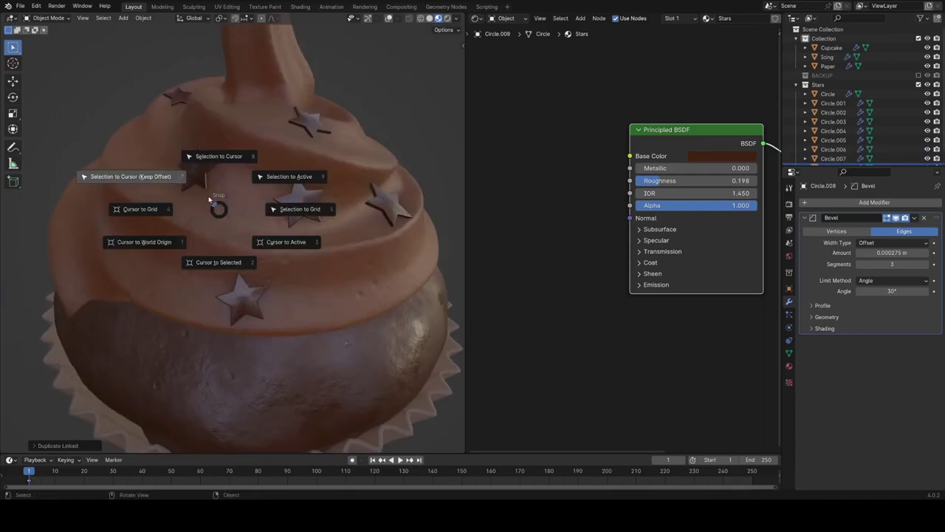
pyautogui.click(217, 155)
pyautogui.press('r')
pyautogui.press('r')
pyautogui.scroll(-7, 335, 295)
pyautogui.hotkey('ctrl', 's')
# Snap a new linked star duplicate to the 3D cursor, then rotate, move and scale it to fit the icing
pyautogui.hotkey('alt', 'd')
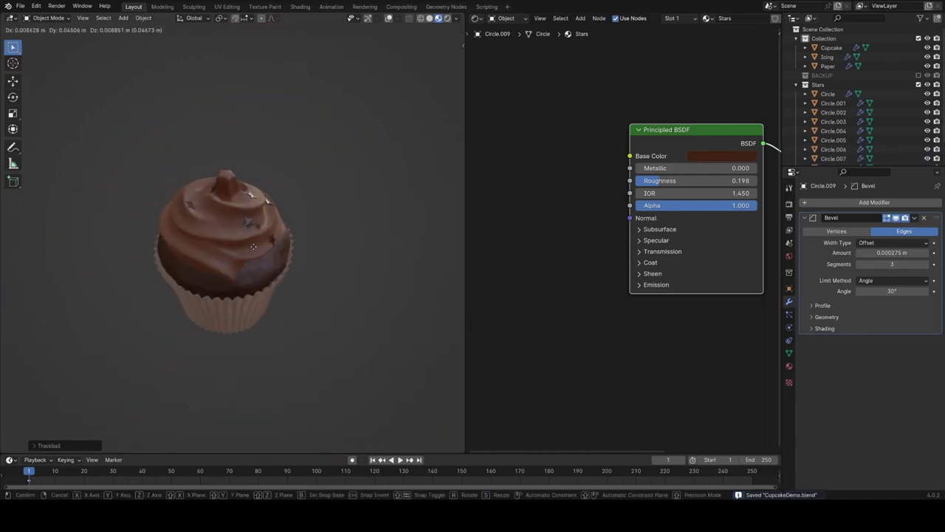
pyautogui.hotkey('shift', 's')
pyautogui.click(249, 220)
pyautogui.press('r')
pyautogui.press('r')
pyautogui.press('g')
pyautogui.moveTo(296, 325); pyautogui.dragTo(222, 244, button='middle')
pyautogui.press('s')
# Snap another linked star copy to the cursor on the icing's front, rotate it, seat it along its local Z, and save
pyautogui.scroll(-7, 296, 276)
pyautogui.hotkey('alt', 'd')
pyautogui.scroll(3, 221, 221)
pyautogui.hotkey('shift', 's')
pyautogui.click(176, 202)
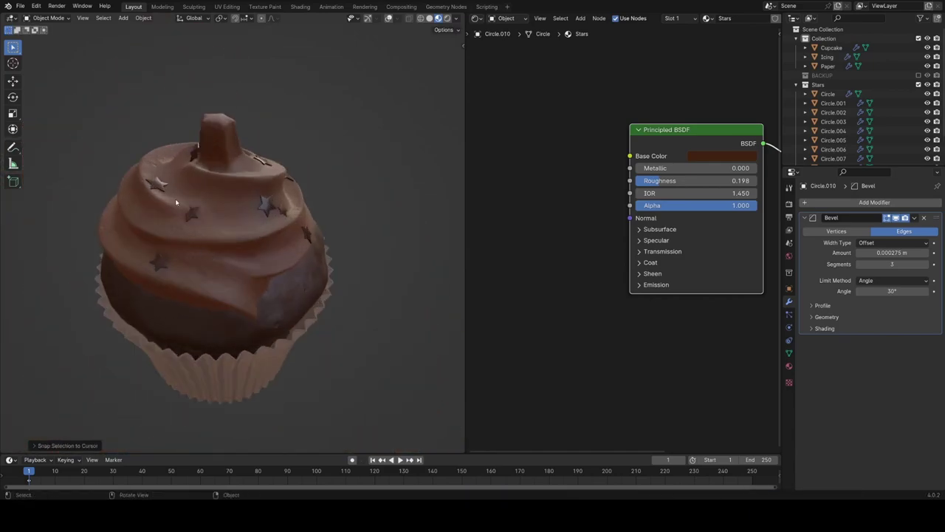
pyautogui.scroll(4, 176, 202)
pyautogui.press('r')
pyautogui.press('r')
pyautogui.click(238, 245)
pyautogui.press('g')
pyautogui.press('z')
pyautogui.press('z')
pyautogui.click(149, 254)
pyautogui.scroll(-7, 281, 291)
pyautogui.hotkey('ctrl', 's')
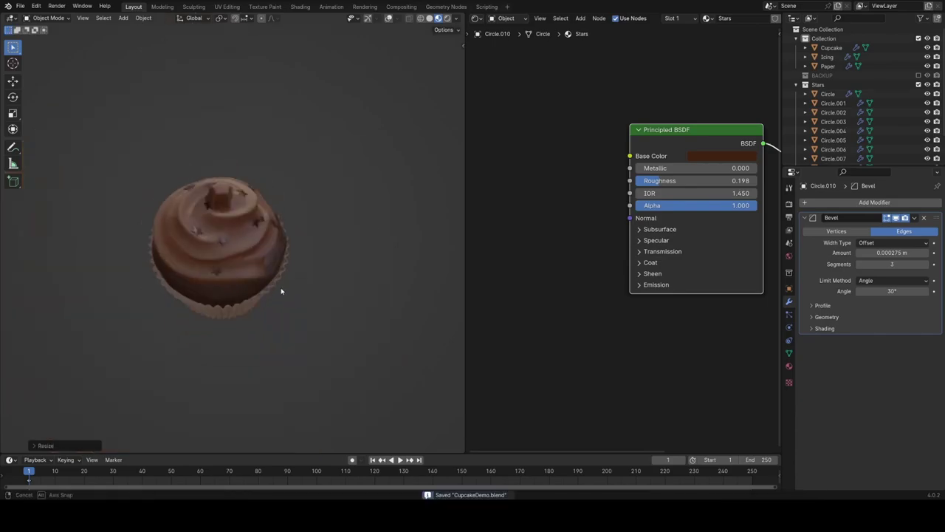
# Add a linked star at the 3D cursor on the upper swirl below the peak and trackball-rotate it to the surface
pyautogui.moveTo(281, 291); pyautogui.dragTo(295, 310, button='middle')
pyautogui.hotkey('alt', 'd')
pyautogui.hotkey('shift', 's')
pyautogui.press('r')
pyautogui.press('r')
pyautogui.click(253, 285)
pyautogui.press('r')
pyautogui.press('r')
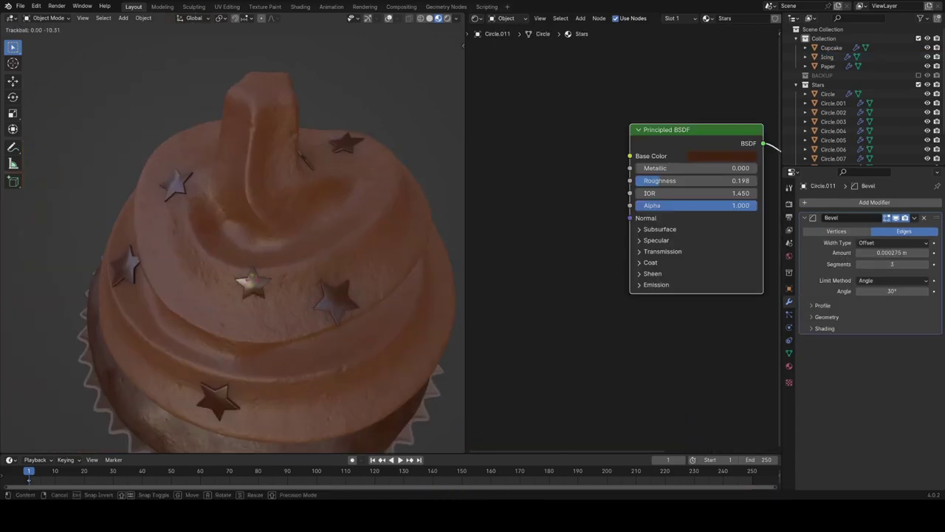
pyautogui.click(249, 284)
# Place a linked star copy at the cursor on the outer side of the icing and rotate it to match the slope
pyautogui.scroll(-7, 254, 285)
pyautogui.hotkey('alt', 'd')
pyautogui.hotkey('shift', 's')
pyautogui.click(296, 224)
pyautogui.scroll(6, 295, 224)
pyautogui.press('r')
pyautogui.press('r')
pyautogui.click(281, 243)
pyautogui.scroll(5, 315, 241)
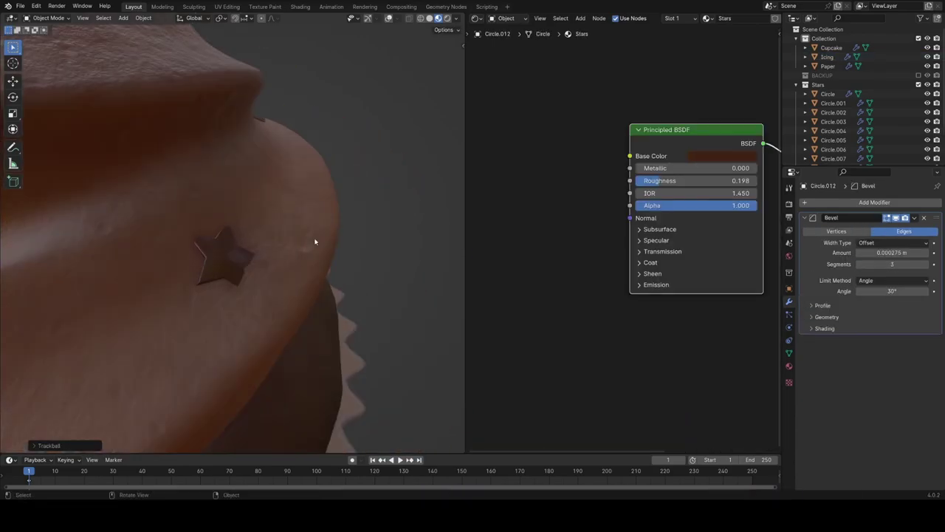
pyautogui.click(390, 236)
pyautogui.scroll(-8, 354, 247)
# Snap one more linked star to the cursor on the lowest icing swirl and rotate it to lie flat
pyautogui.moveTo(317, 254); pyautogui.dragTo(311, 279, button='middle')
pyautogui.click(219, 272)
pyautogui.scroll(5, 185, 303)
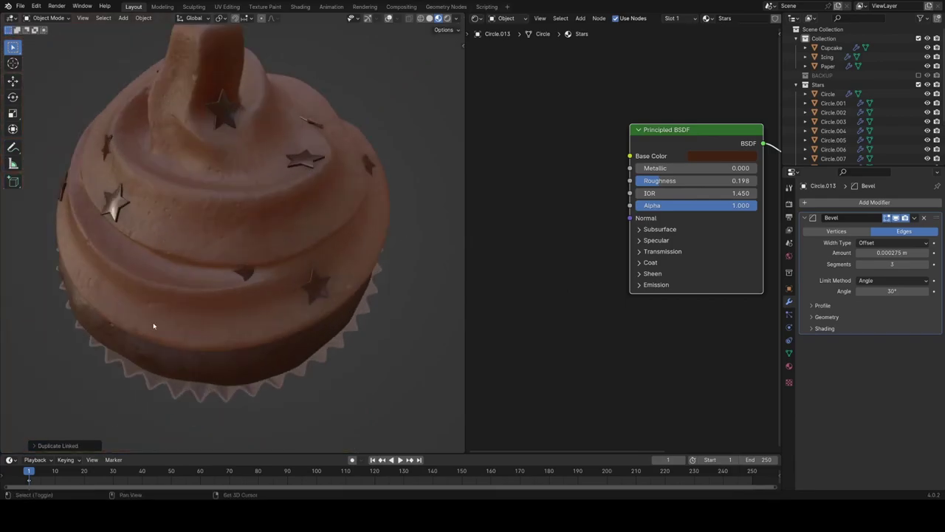
pyautogui.hotkey('shift', 's')
pyautogui.click(244, 255)
pyautogui.press('r')
pyautogui.press('r')
pyautogui.click(251, 281)
pyautogui.scroll(-8, 332, 255)
# Duplicate a linked star to the cursor on the middle swirl, rotate and move it until it sits on the icing, and save
pyautogui.hotkey('alt', 'd')
pyautogui.click(260, 252)
pyautogui.moveTo(260, 253); pyautogui.dragTo(253, 198, button='middle')
pyautogui.scroll(4, 253, 199)
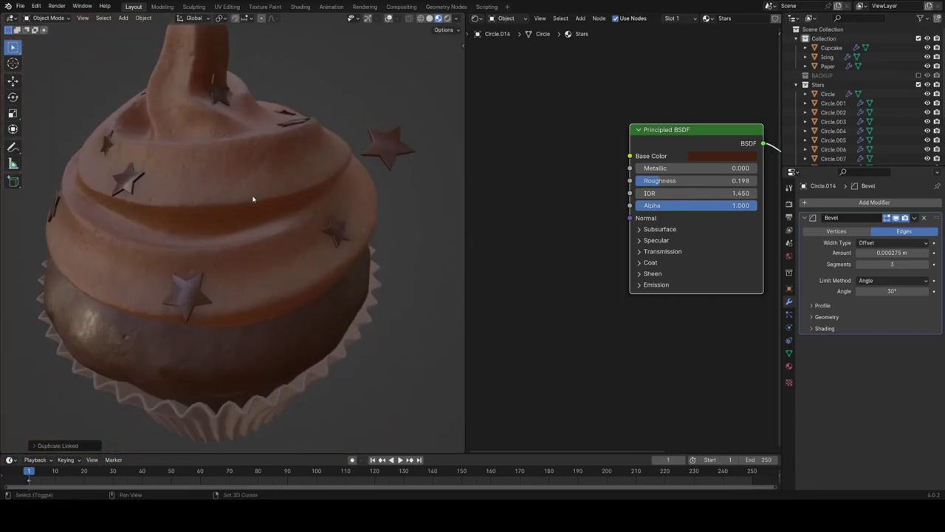
pyautogui.keyDown('shift'); pyautogui.rightClick(240, 230); pyautogui.keyUp('shift')
pyautogui.hotkey('shift', 's')
pyautogui.click(241, 189)
pyautogui.press('r')
pyautogui.press('r')
pyautogui.scroll(4, 309, 207)
pyautogui.moveTo(308, 208); pyautogui.dragTo(327, 177, button='middle')
pyautogui.press('g')
pyautogui.click(274, 192)
pyautogui.press('r')
pyautogui.press('r')
pyautogui.press('g')
pyautogui.click(295, 200)
pyautogui.scroll(-8, 336, 186)
pyautogui.hotkey('ctrl', 's')
# Place a last linked star at the cursor on the lower swirl just above the cake, rotate it, and save
pyautogui.hotkey('alt', 'd')
pyautogui.keyDown('shift'); pyautogui.rightClick(245, 251); pyautogui.keyUp('shift')
pyautogui.hotkey('shift', 's')
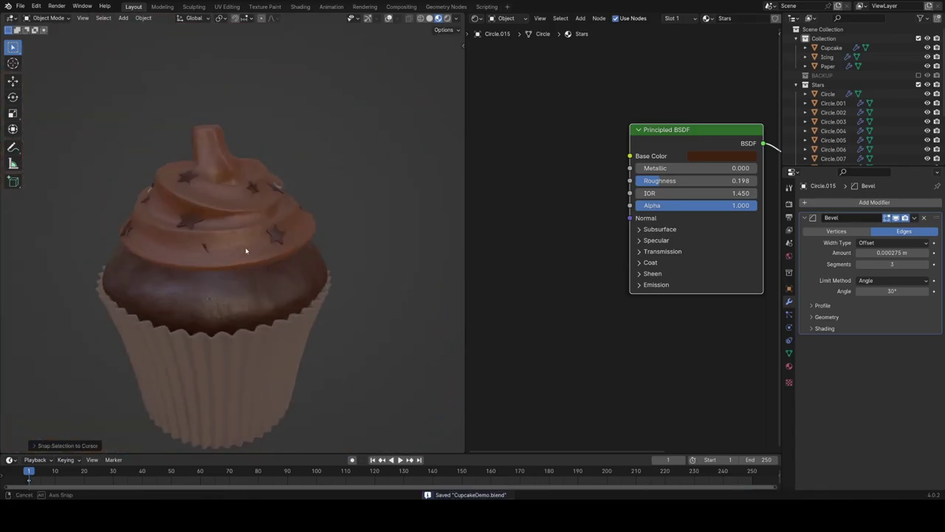
pyautogui.scroll(3, 245, 251)
pyautogui.press('r')
pyautogui.press('r')
pyautogui.scroll(4, 274, 234)
pyautogui.click(283, 204)
pyautogui.hotkey('ctrl', 's')
pyautogui.scroll(-8, 322, 264)
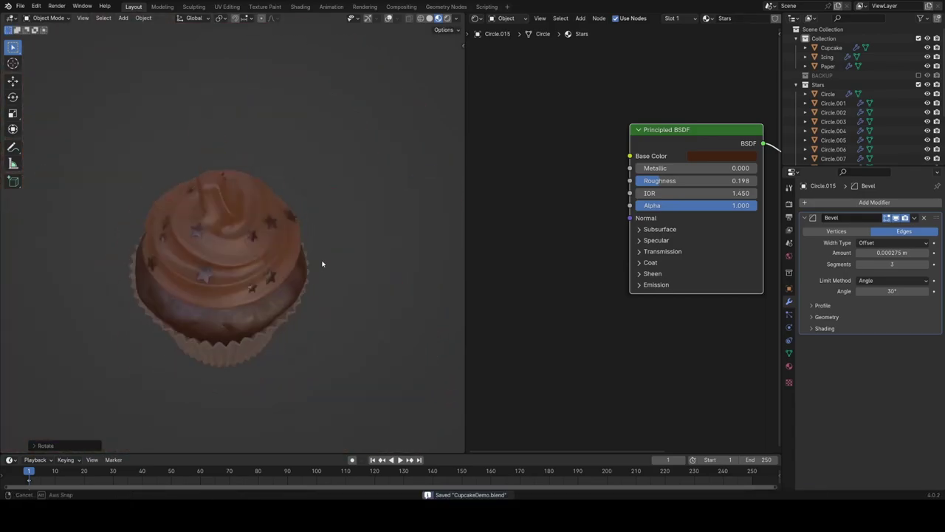
# Switch to solid shading, scale the cake and paper wrapper along Z, and save the file
pyautogui.moveTo(322, 264); pyautogui.dragTo(313, 265, button='middle')
pyautogui.press('z')
pyautogui.click(318, 240)
pyautogui.moveTo(363, 230)
pyautogui.mouseDown(button='middle')
pyautogui.moveTo(374, 251)
pyautogui.moveTo(347, 270)
pyautogui.moveTo(173, 314)
pyautogui.mouseUp(button='middle')
pyautogui.scroll(1, 339, 268)
pyautogui.click(255, 247)
pyautogui.keyDown('shift'); pyautogui.click(259, 291); pyautogui.keyUp('shift')
pyautogui.press('s')
pyautogui.press('z')
pyautogui.click(354, 265)
pyautogui.hotkey('ctrl', 'a')
pyautogui.press('g')
pyautogui.click(356, 261)
pyautogui.hotkey('ctrl', 's')
# Show the overlays, select all objects, and move the whole cupcake along Z in front view to stand on the ground
pyautogui.hotkey('alt', 'shift', 'z')
pyautogui.press('a')
pyautogui.press('KP_1')
pyautogui.press('g')
pyautogui.press('z')
pyautogui.click(292, 281)
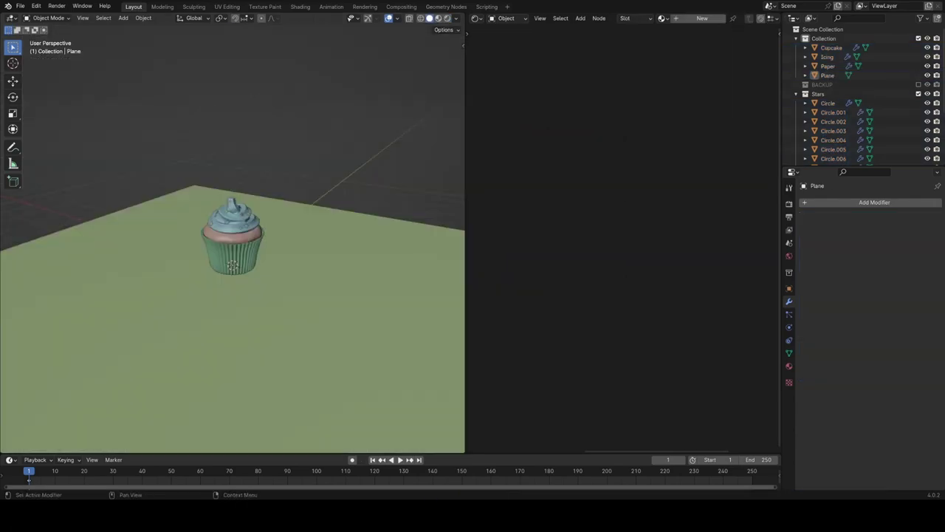
# Extrude the back edge of the ground plane upward along Z to form a tall backdrop wall
pyautogui.press('Tab')
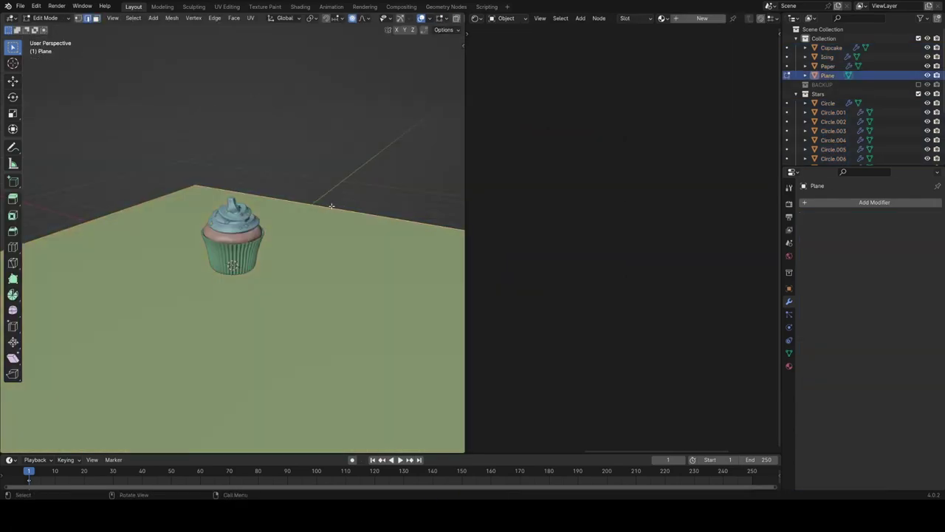
pyautogui.scroll(-5, 331, 206)
pyautogui.press('e')
pyautogui.press('z')
pyautogui.click(296, 214)
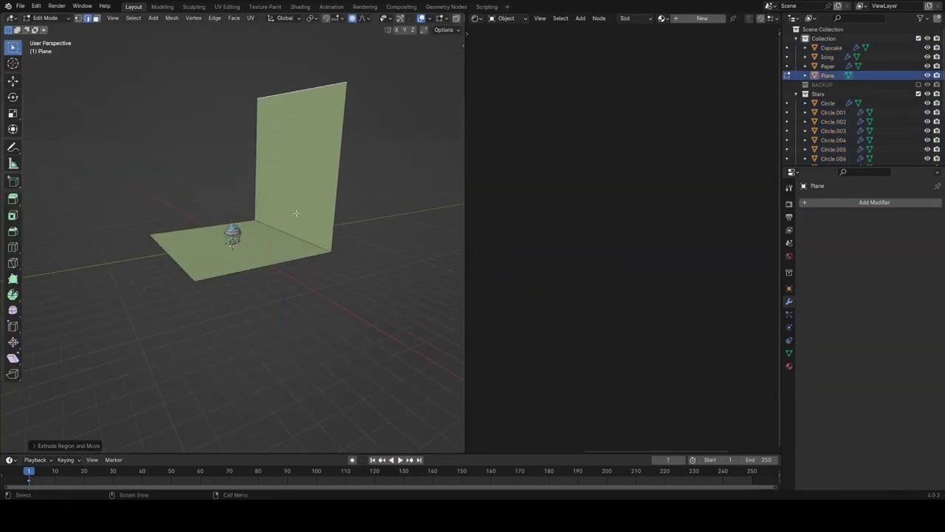
# Bevel the corner edge between floor and wall into a wide, multi-segment curve
pyautogui.hotkey('ctrl', 'b')
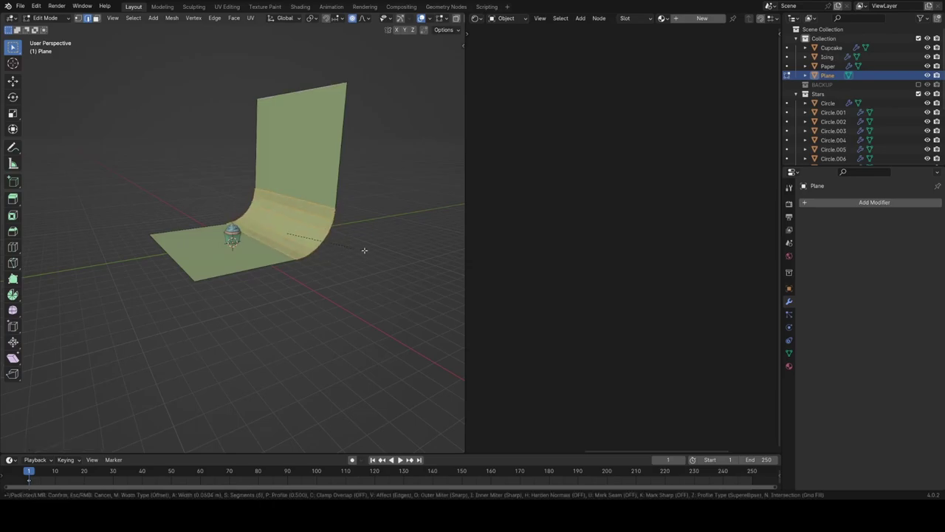
pyautogui.click(335, 226)
pyautogui.scroll(3, 335, 226)
# Add a level 2 Subdivision modifier to the backdrop and shade it smooth
pyautogui.press('Tab')
pyautogui.hotkey('ctrl', '2')
pyautogui.rightClick(336, 217)
pyautogui.click(338, 218)
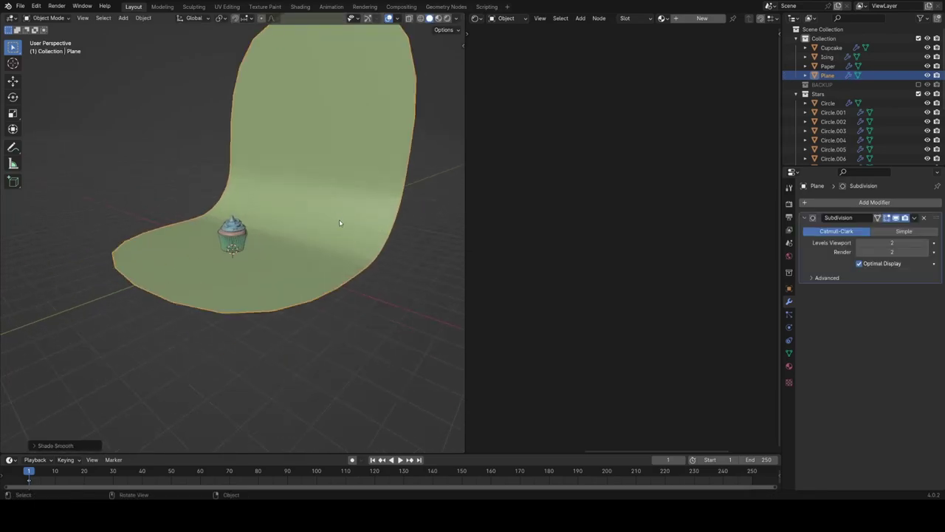
# Crease the outer border edges of the backdrop with a value of 1
pyautogui.press('Tab')
pyautogui.scroll(-4, 304, 116)
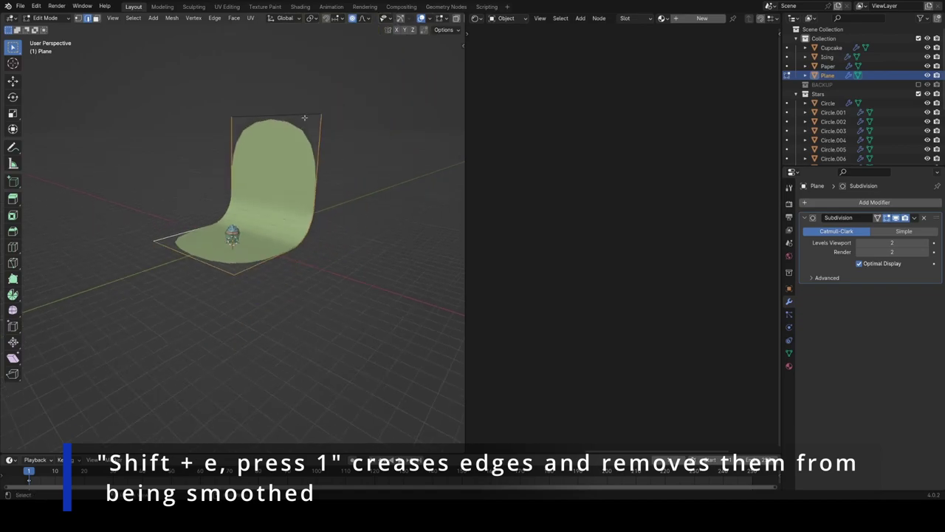
pyautogui.press('1')
pyautogui.press('Return')
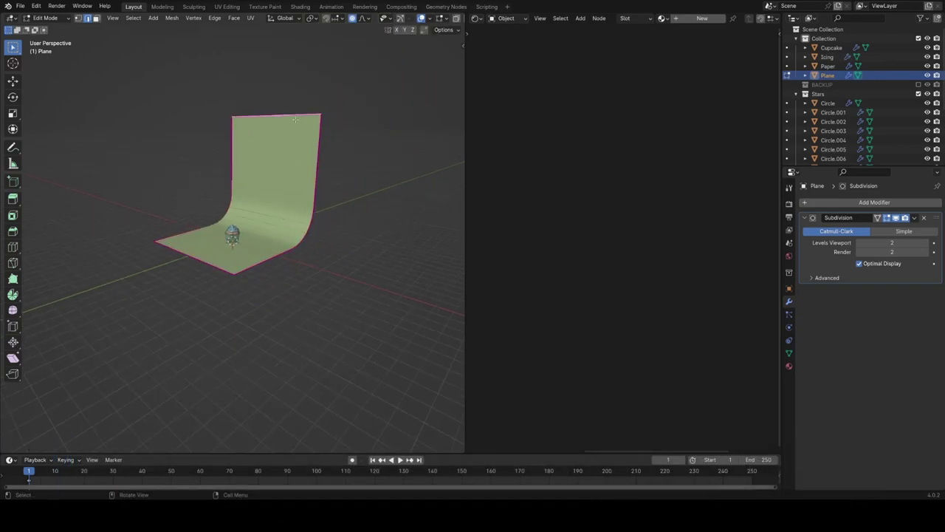
pyautogui.press('g')
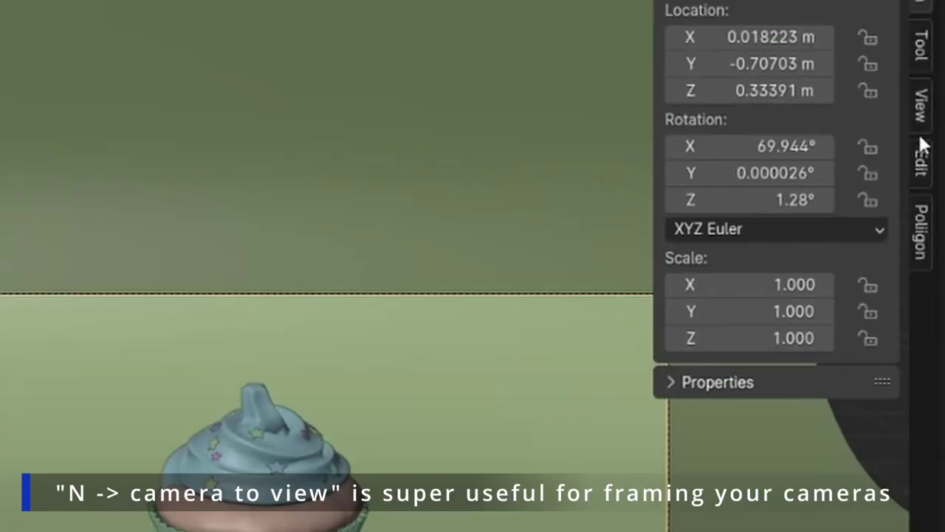
# Lock the camera to the view and frame the cupcake in the middle of the shot from slightly above
pyautogui.click(920, 105)
pyautogui.press('n')
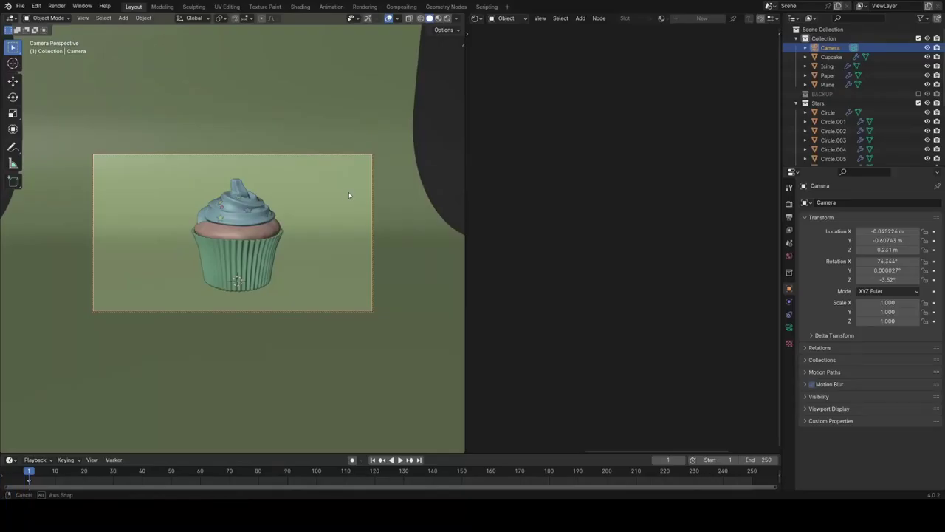
pyautogui.moveTo(348, 195)
pyautogui.mouseDown(button='middle')
pyautogui.moveTo(311, 191)
pyautogui.moveTo(345, 192)
pyautogui.mouseUp(button='middle')
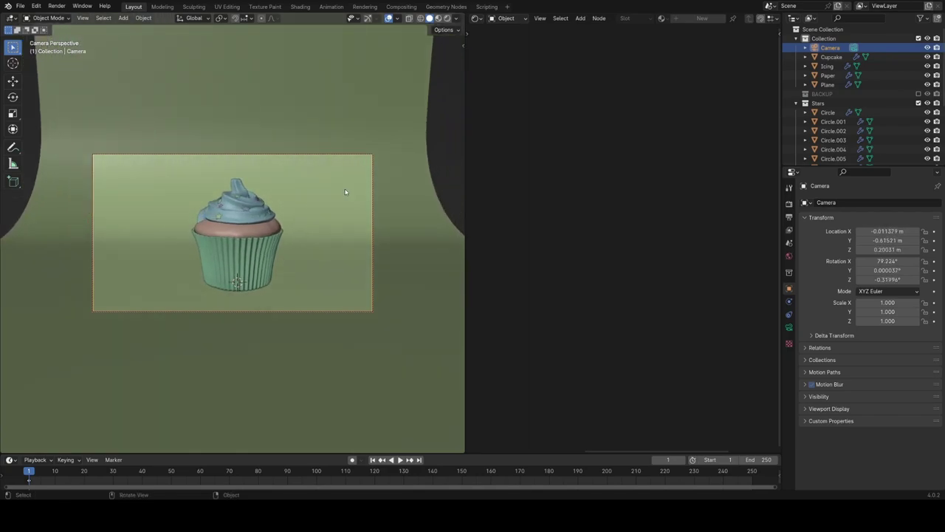
pyautogui.press('n')
pyautogui.press('n')
pyautogui.click(271, 254)
pyautogui.keyDown('shift'); pyautogui.click(262, 230); pyautogui.keyUp('shift')
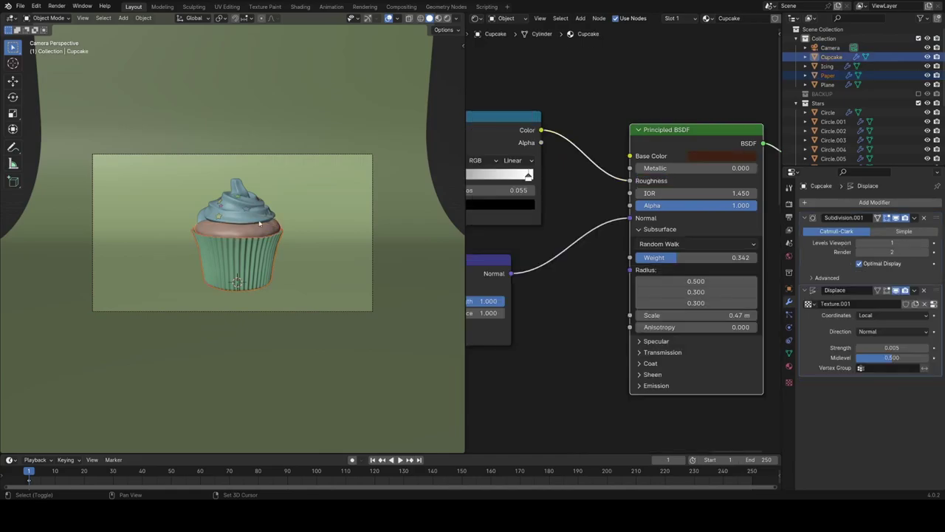
pyautogui.keyDown('shift'); pyautogui.click(255, 213); pyautogui.keyUp('shift')
# Parent all the star objects to the icing with Object (Keep Transform)
pyautogui.click(849, 112)
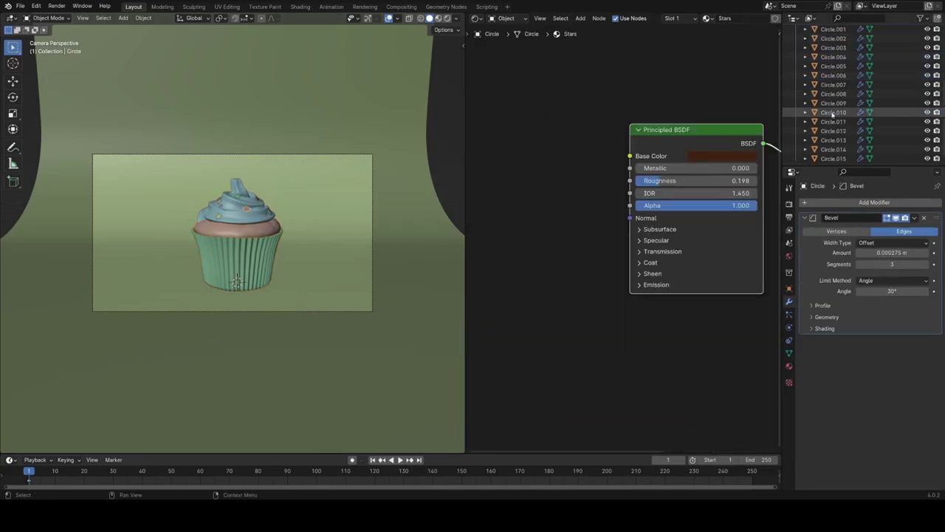
pyautogui.scroll(-5, 849, 118)
pyautogui.keyDown('shift'); pyautogui.click(844, 156); pyautogui.keyUp('shift')
pyautogui.scroll(5, 840, 140)
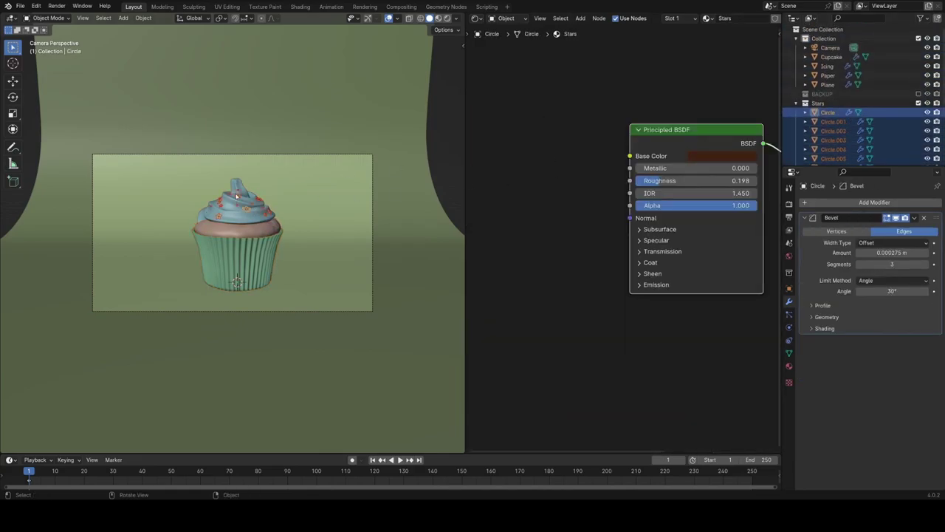
pyautogui.click(238, 221)
pyautogui.keyDown('shift'); pyautogui.click(225, 218); pyautogui.keyUp('shift')
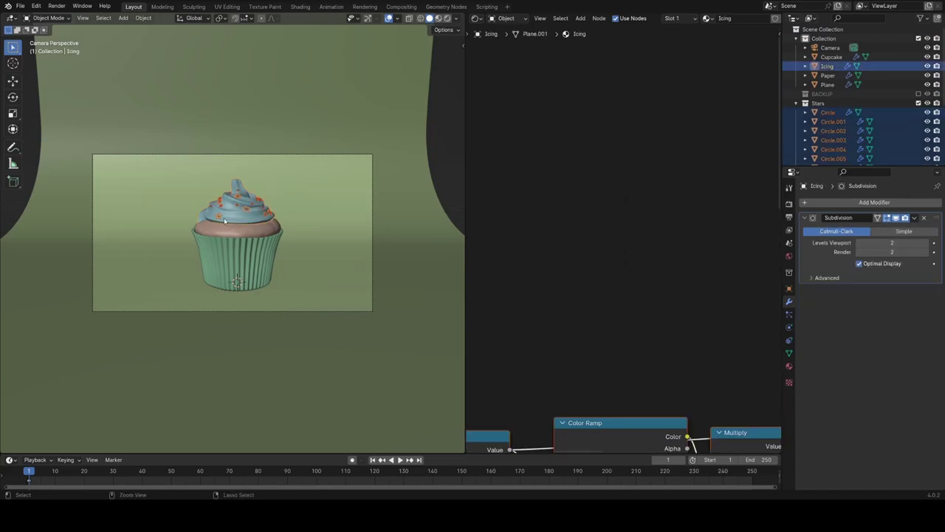
pyautogui.hotkey('ctrl', 'p')
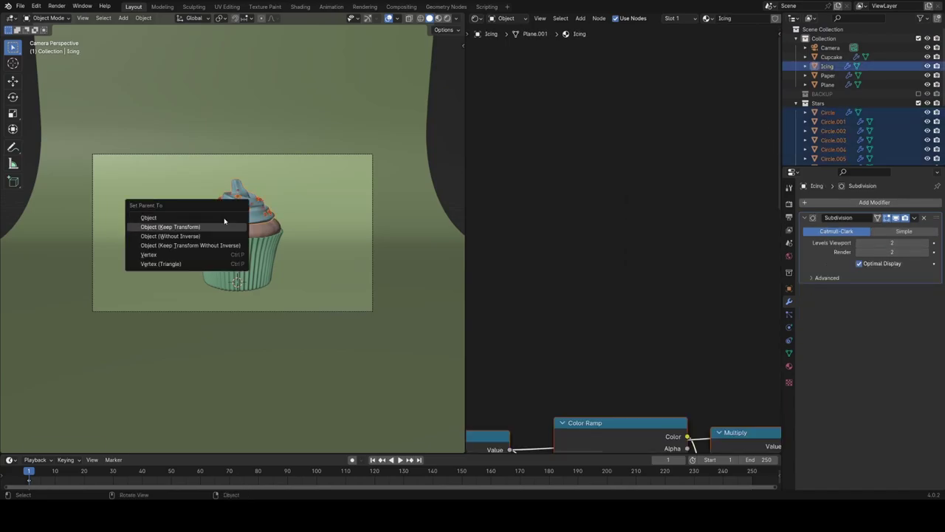
pyautogui.click(222, 227)
# Select the icing together with the cake and parent the icing to the cake
pyautogui.click(241, 229)
pyautogui.click(248, 231)
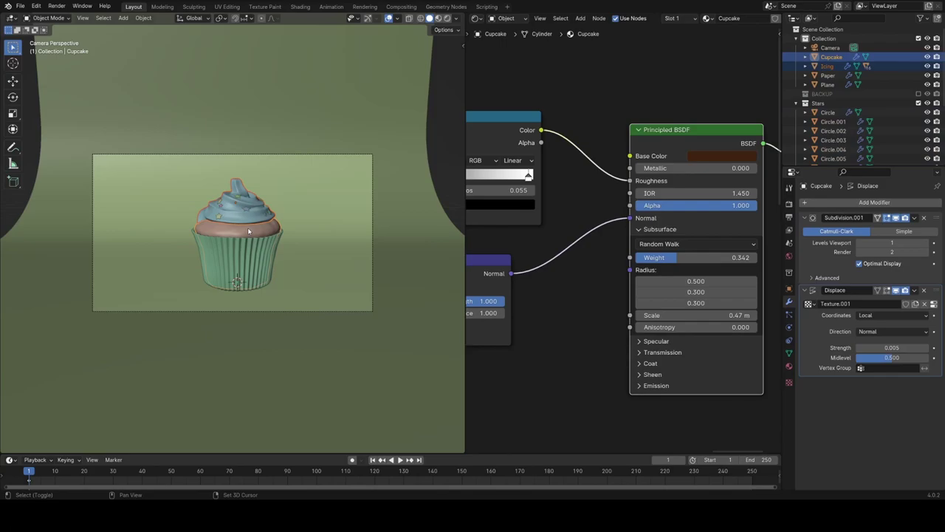
pyautogui.hotkey('ctrl', 'p')
pyautogui.click(248, 231)
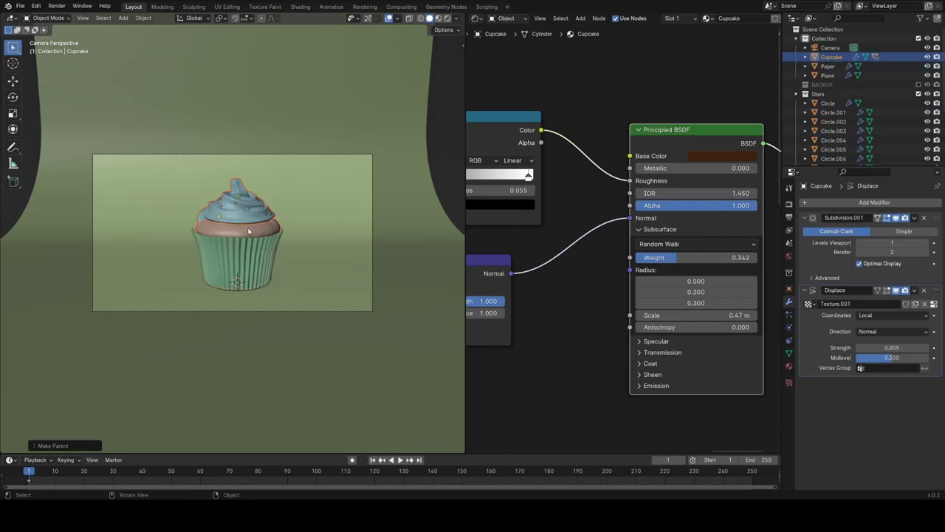
# Parent the cake to the paper cup with Object (Keep Transform)
pyautogui.keyDown('shift'); pyautogui.click(259, 264); pyautogui.keyUp('shift')
pyautogui.hotkey('ctrl', 'p')
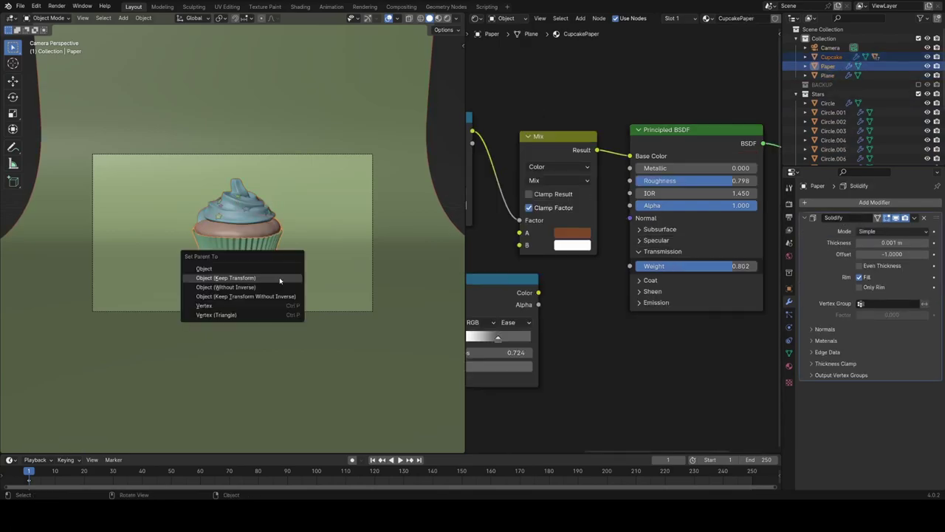
pyautogui.click(279, 277)
# Rotate the whole cupcake about the global Z axis and save the file
pyautogui.press('r')
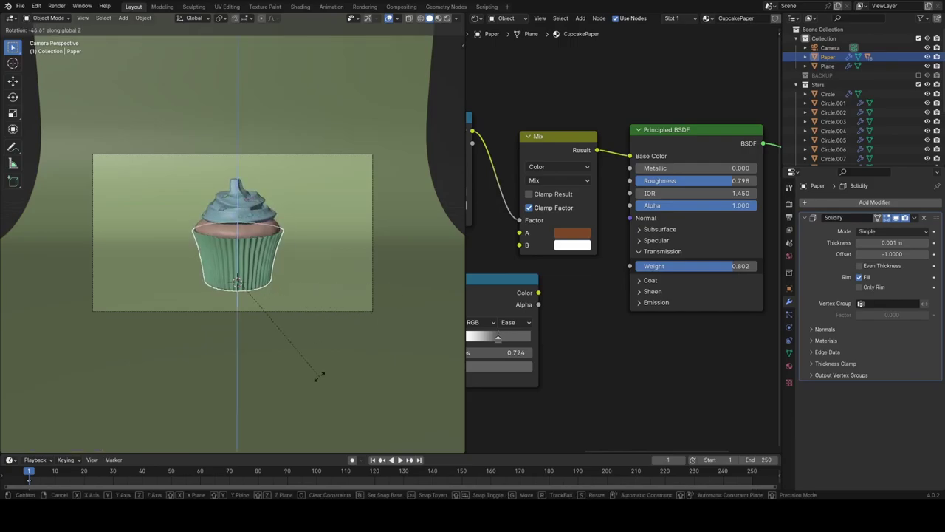
pyautogui.click(337, 360)
pyautogui.hotkey('ctrl', 's')
# Switch the camera view to rendered shading and readjust the cupcake's rotation about the global Z axis
pyautogui.press('z')
pyautogui.click(383, 208)
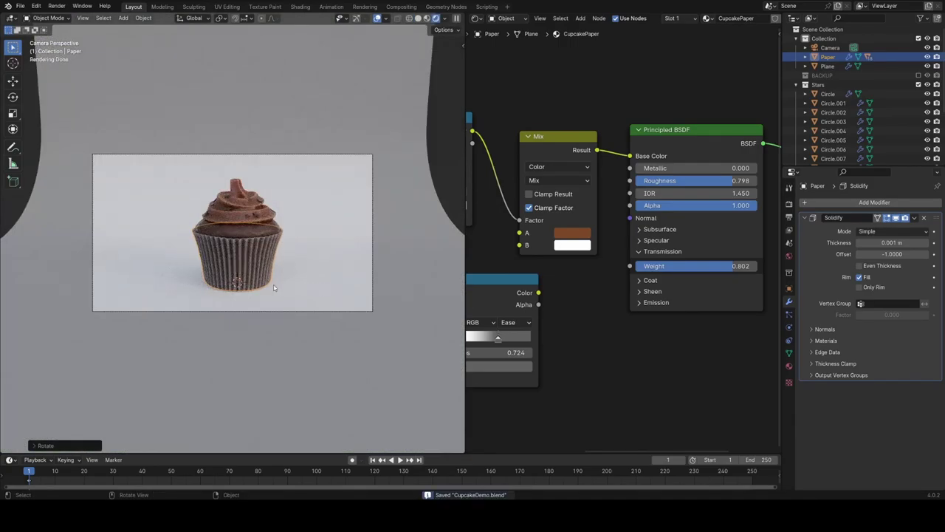
pyautogui.press('r')
pyautogui.press('z')
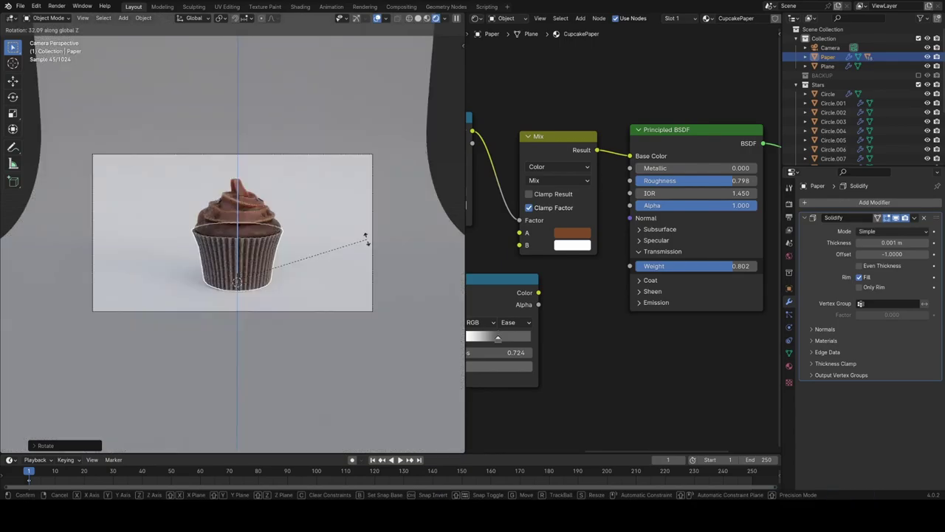
pyautogui.click(367, 238)
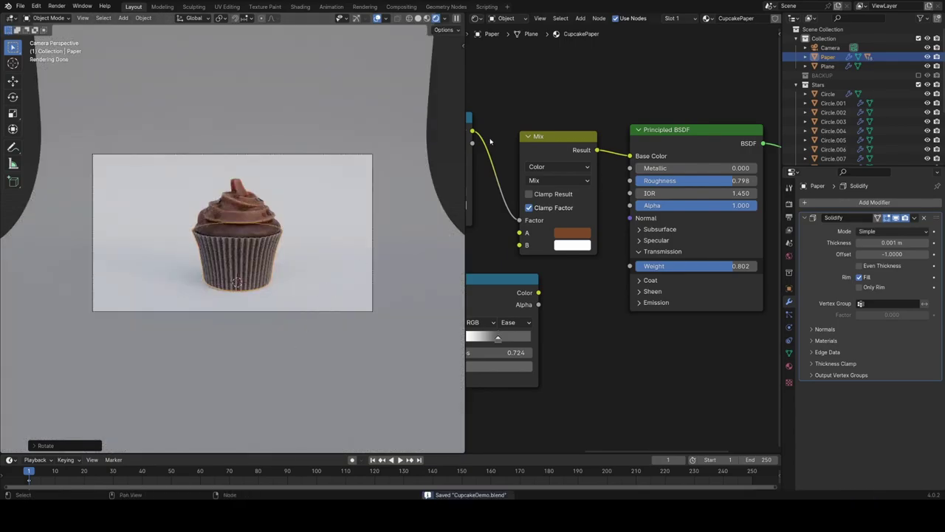
# Enable Render Region in the output settings and hide the camera view's toolbar
pyautogui.click(789, 217)
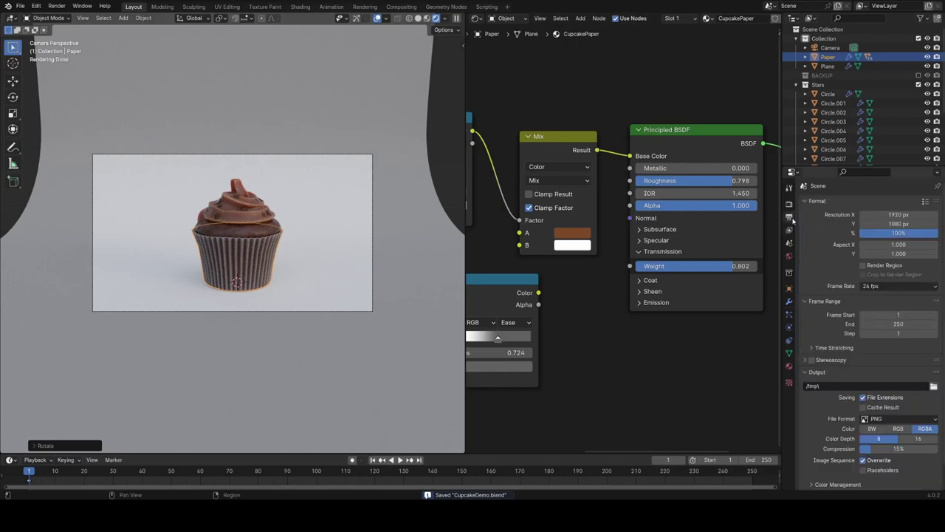
pyautogui.click(884, 265)
pyautogui.scroll(2, 332, 263)
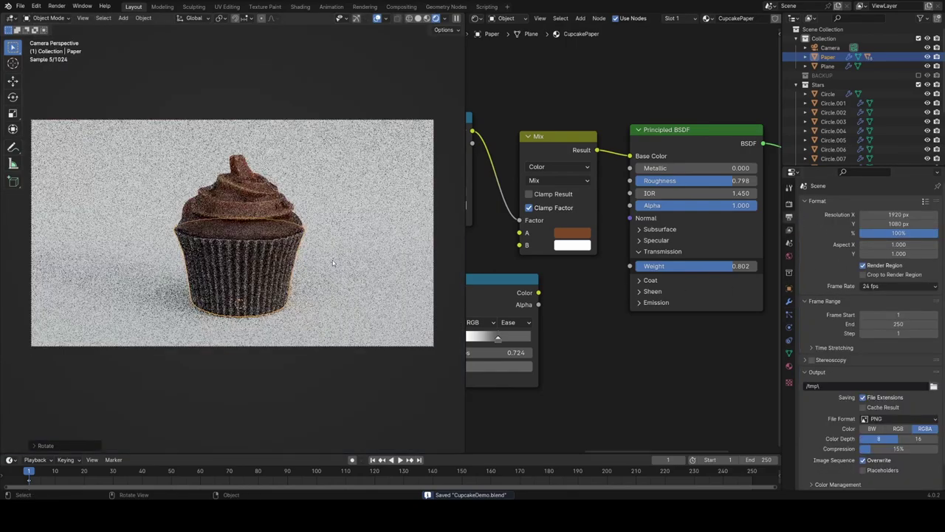
pyautogui.press('t')
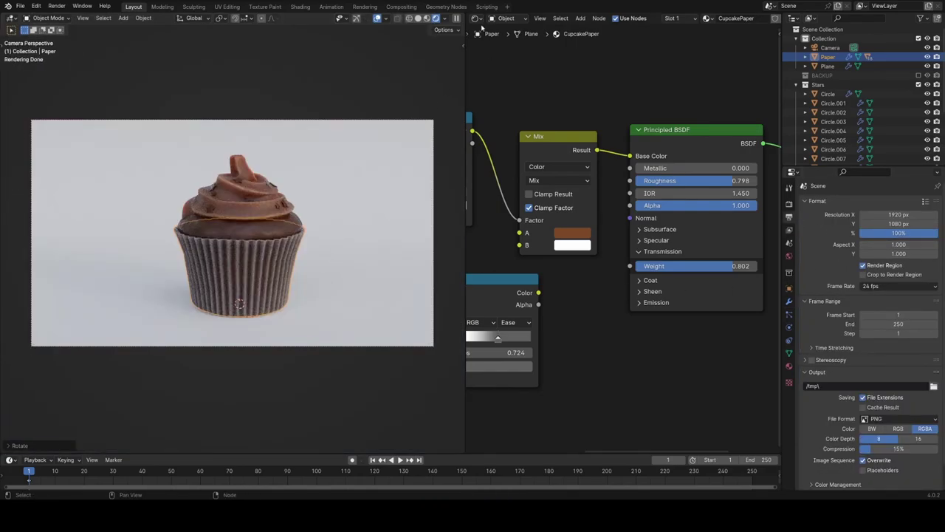
# Turn the shader editor area into a second 3D viewport showing the cupcake, camera and backdrop
pyautogui.click(476, 18)
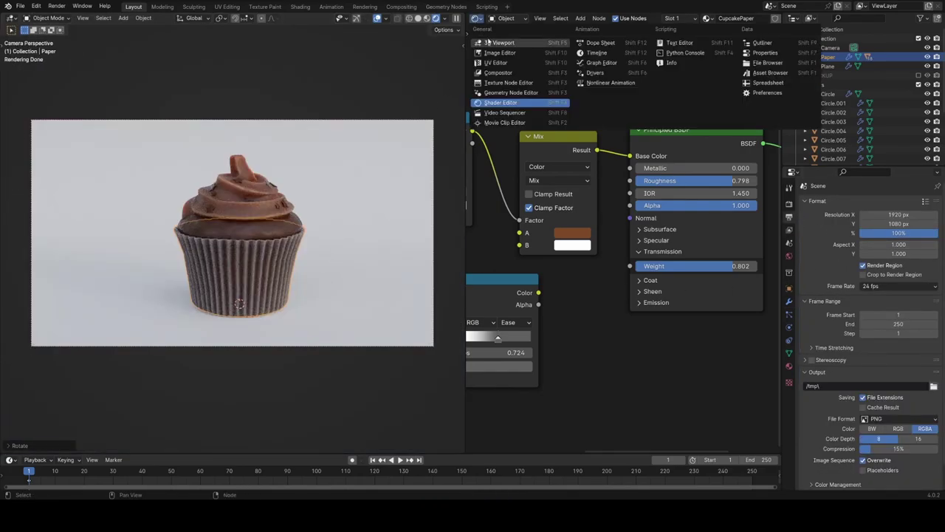
pyautogui.click(502, 43)
pyautogui.scroll(-3, 565, 158)
pyautogui.hotkey('shift', 'a')
pyautogui.press('Escape')
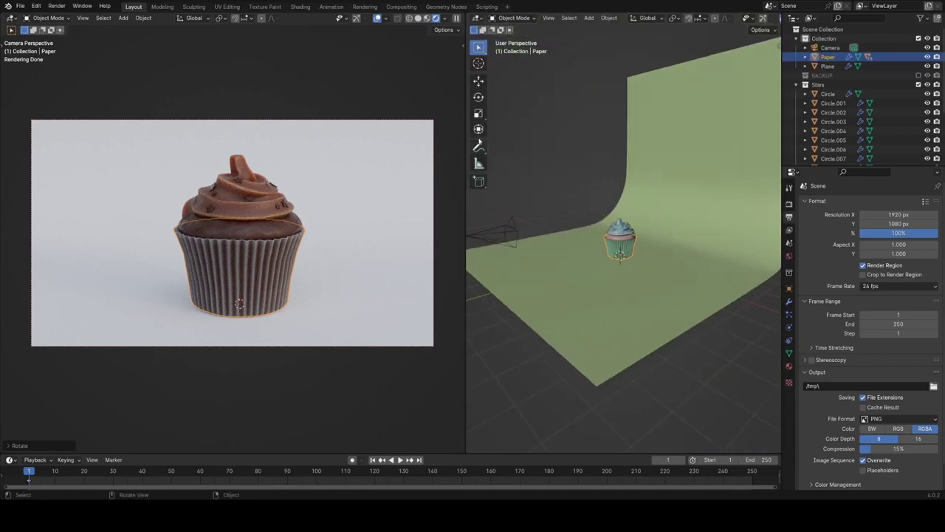
# Use the scene world for the rendered view and set the world background strength to 0
pyautogui.click(443, 18)
pyautogui.click(414, 103)
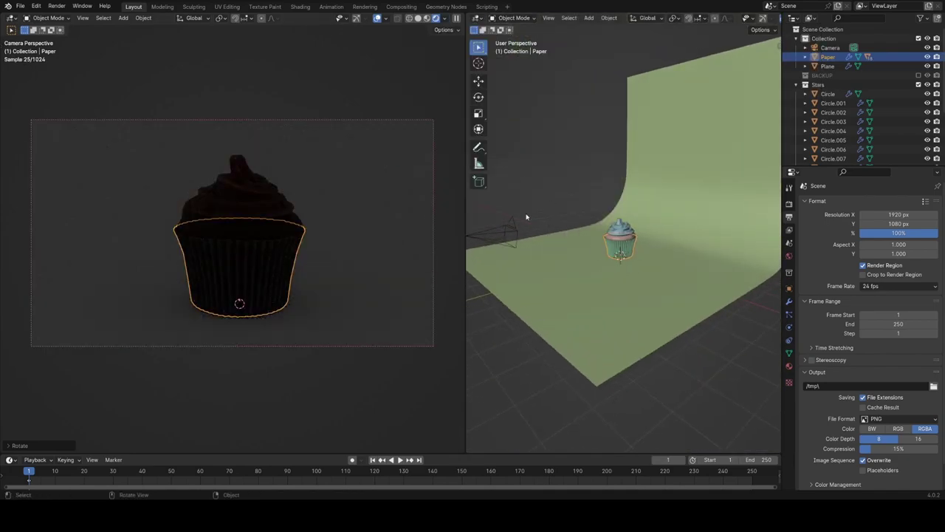
pyautogui.moveTo(620, 236); pyautogui.dragTo(649, 248, button='middle')
pyautogui.click(789, 256)
pyautogui.moveTo(895, 270); pyautogui.dragTo(849, 270)
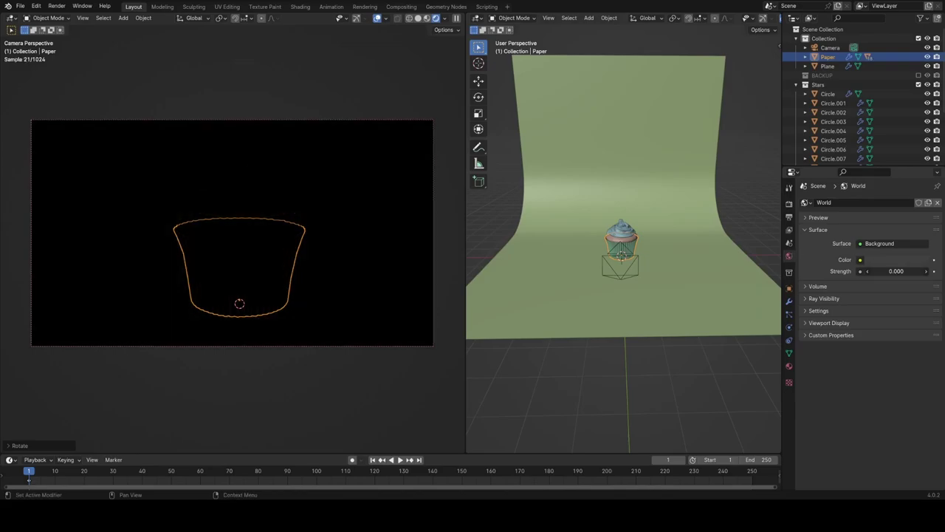
# Hide the overlays in the camera view and add an area light to the scene
pyautogui.press('z')
pyautogui.click(371, 244)
pyautogui.hotkey('shift', 'a')
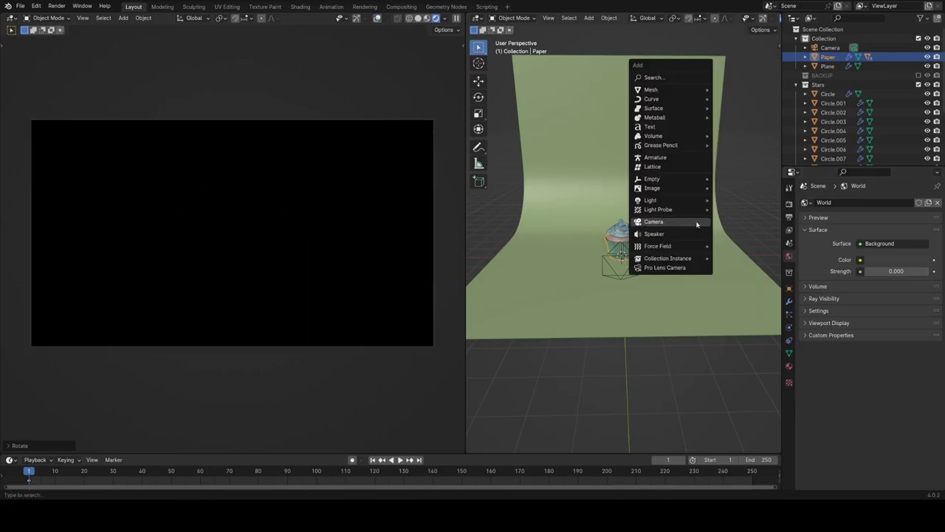
pyautogui.moveTo(689, 201)
pyautogui.click(747, 230)
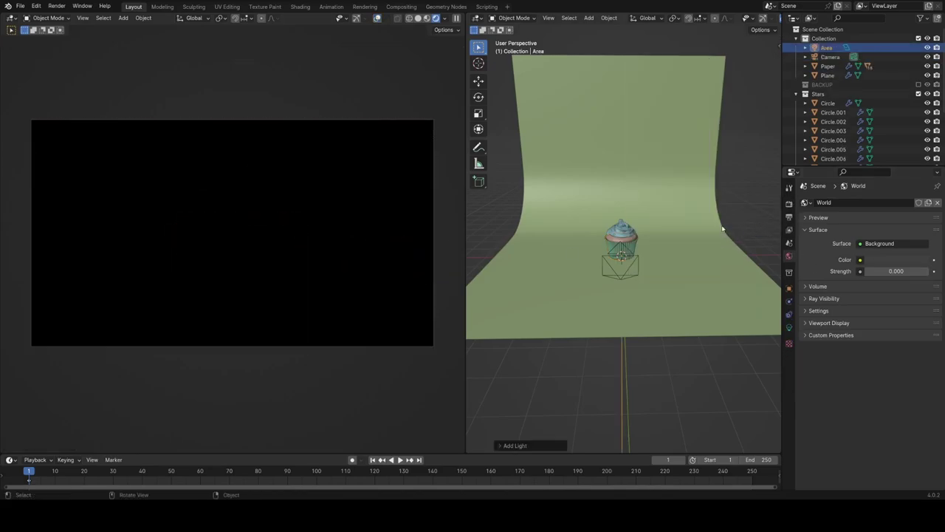
# Rotate the area light to face the cupcake and move it to the cupcake's right side as seen by the camera
pyautogui.press('r')
pyautogui.click(679, 344)
pyautogui.press('g')
pyautogui.click(728, 276)
pyautogui.moveTo(729, 286); pyautogui.dragTo(593, 278, button='middle')
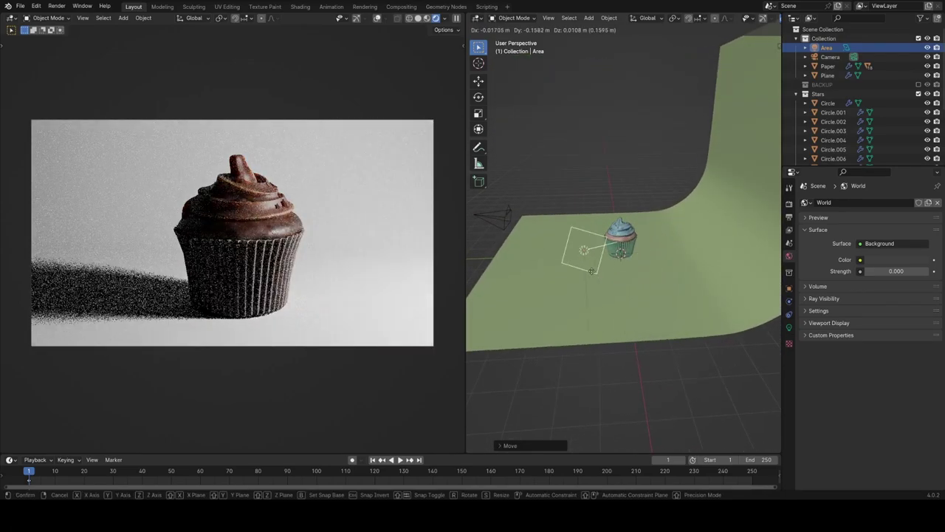
# Set the area light's size to 0.64 m and its shape to Disk
pyautogui.click(788, 327)
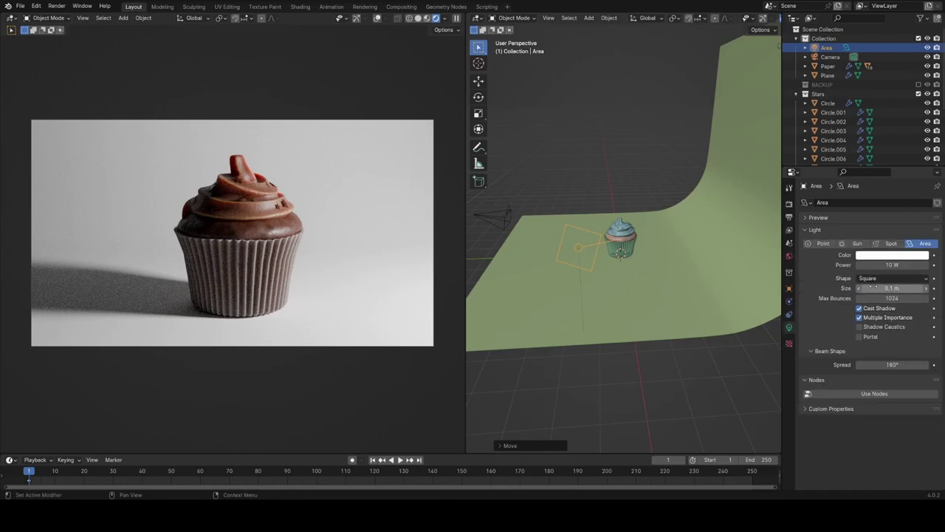
pyautogui.click(889, 279)
pyautogui.click(887, 288)
pyautogui.press('Return')
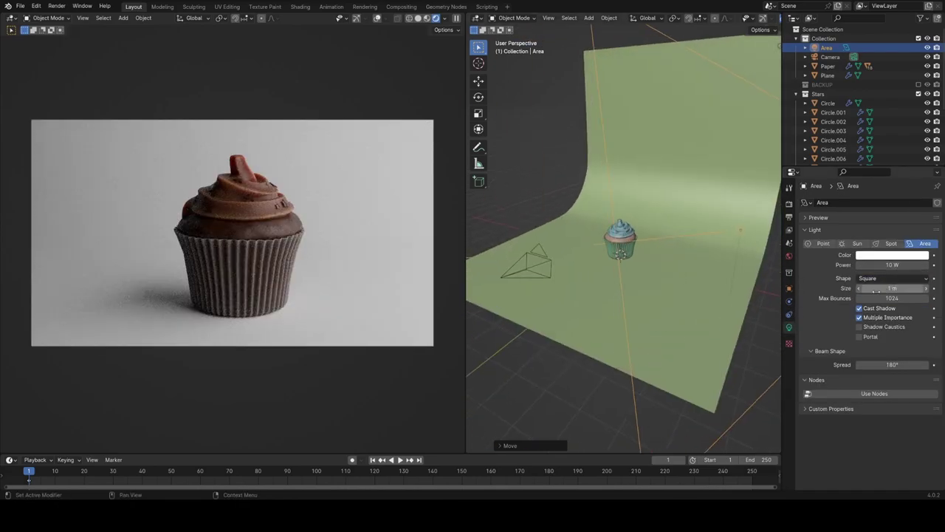
pyautogui.moveTo(877, 291); pyautogui.dragTo(850, 290)
pyautogui.moveTo(651, 274); pyautogui.dragTo(682, 264, button='middle')
pyautogui.click(874, 277)
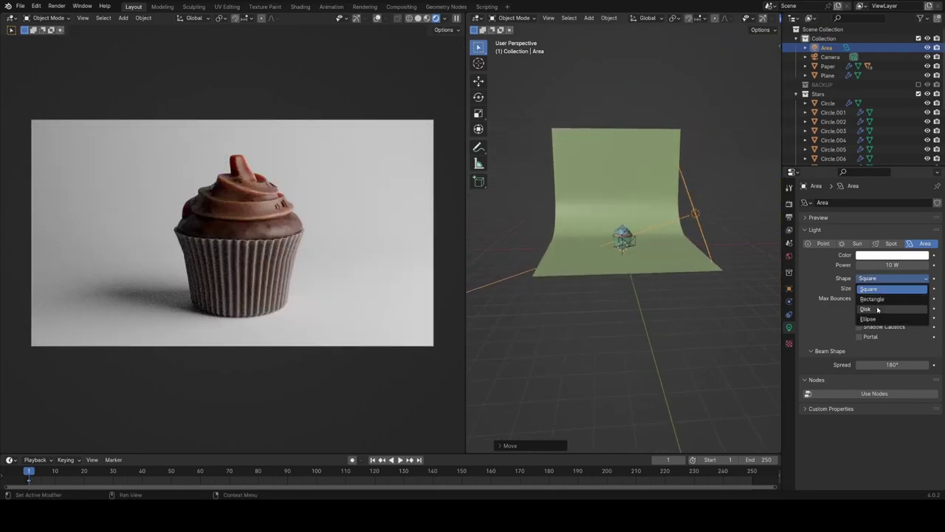
pyautogui.click(878, 309)
# Name the backdrop's material Backdrop and set its roughness to 0.889
pyautogui.moveTo(661, 262); pyautogui.dragTo(668, 268, button='middle')
pyautogui.click(673, 270)
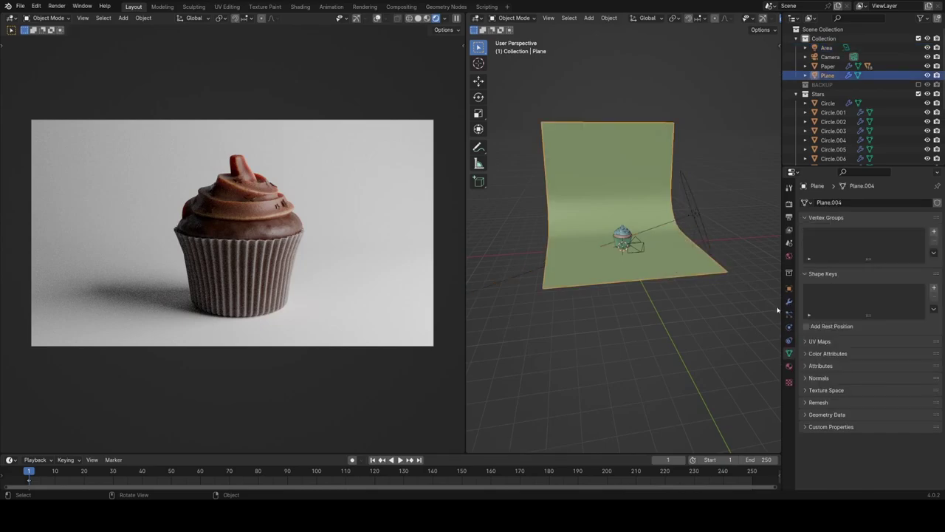
pyautogui.click(789, 366)
pyautogui.doubleClick(842, 244)
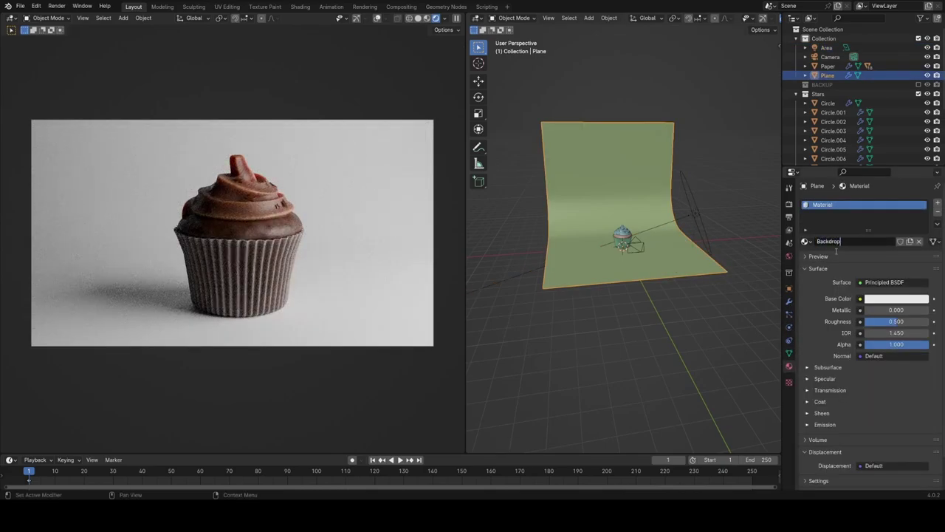
pyautogui.write('Backdrop')
pyautogui.press('Return')
pyautogui.moveTo(887, 323); pyautogui.dragTo(912, 324)
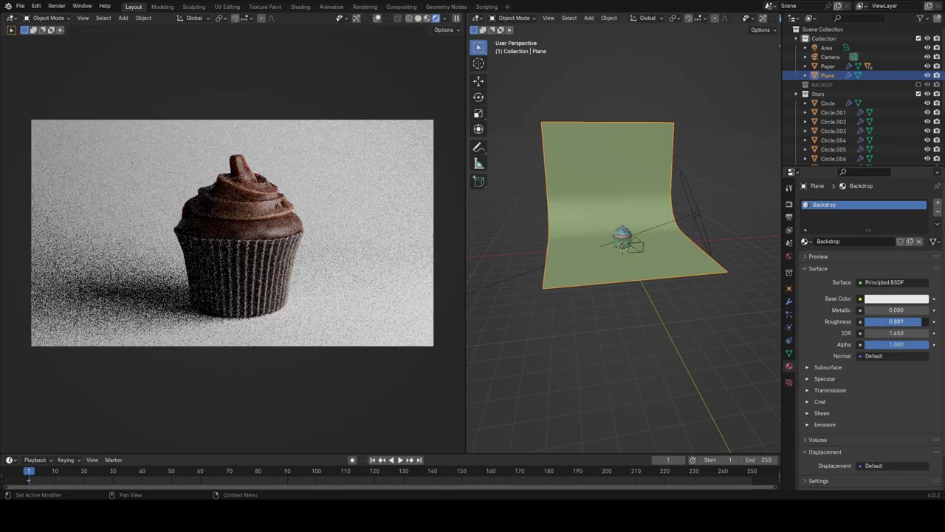
# Change the backdrop material's base color to a pale warm beige
pyautogui.click(896, 299)
pyautogui.moveTo(871, 199)
pyautogui.mouseDown()
pyautogui.moveTo(887, 179)
pyautogui.moveTo(862, 193)
pyautogui.moveTo(867, 215)
pyautogui.moveTo(869, 205)
pyautogui.mouseUp()
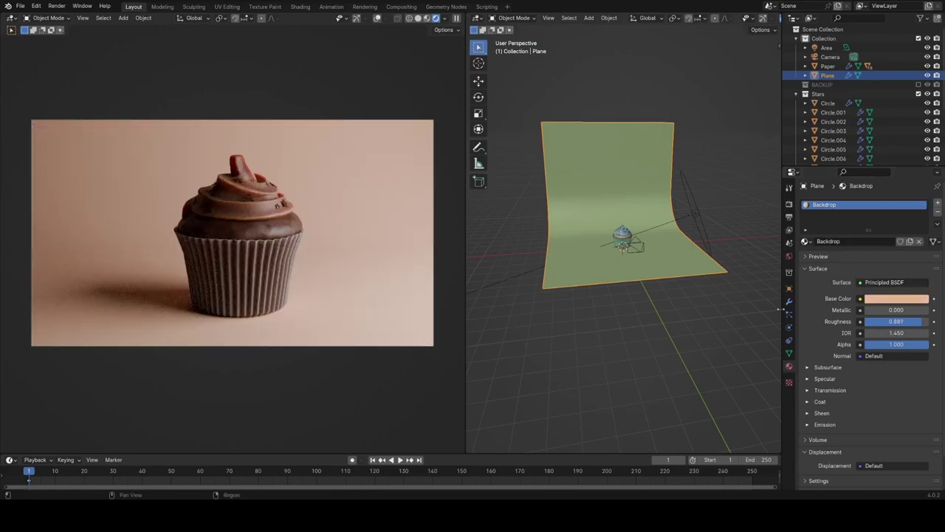
pyautogui.moveTo(644, 302); pyautogui.dragTo(667, 329, button='middle')
pyautogui.click(876, 301)
pyautogui.moveTo(868, 206); pyautogui.dragTo(866, 204)
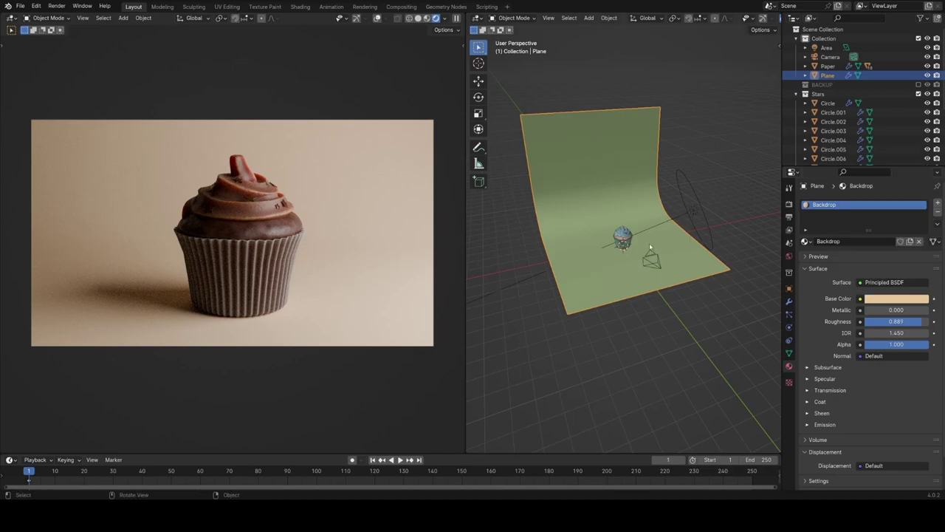
# Set the area light's power to 20 W
pyautogui.moveTo(649, 243); pyautogui.dragTo(610, 224, button='middle')
pyautogui.click(702, 224)
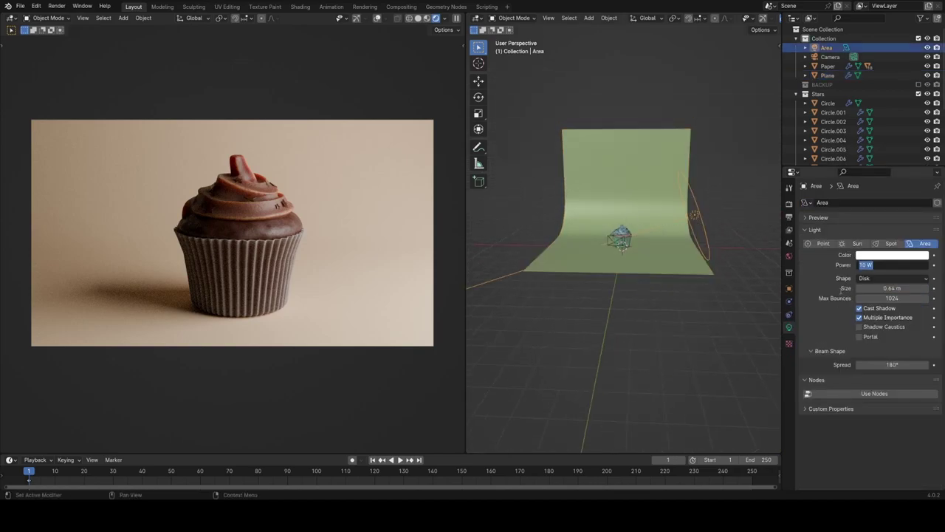
pyautogui.write('20')
pyautogui.press('Return')
# Move the area light along its local Z axis, farther away from the cupcake
pyautogui.moveTo(702, 203); pyautogui.dragTo(607, 255, button='middle')
pyautogui.moveTo(705, 318); pyautogui.dragTo(690, 265, button='middle')
pyautogui.press('g')
pyautogui.press('z')
pyautogui.press('z')
pyautogui.click(754, 270)
pyautogui.scroll(-1, 404, 298)
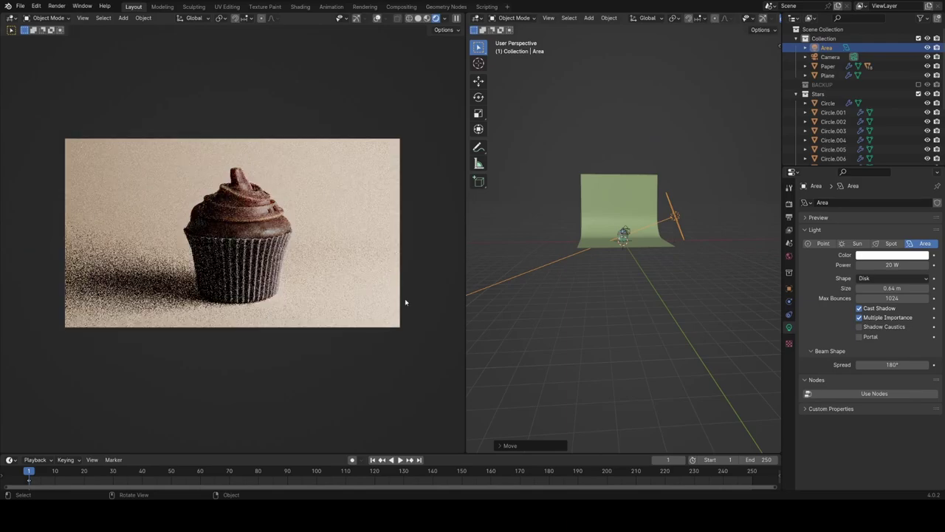
# Select the camera and tilt it slightly downward about its local X axis
pyautogui.moveTo(592, 232); pyautogui.dragTo(637, 270, button='middle')
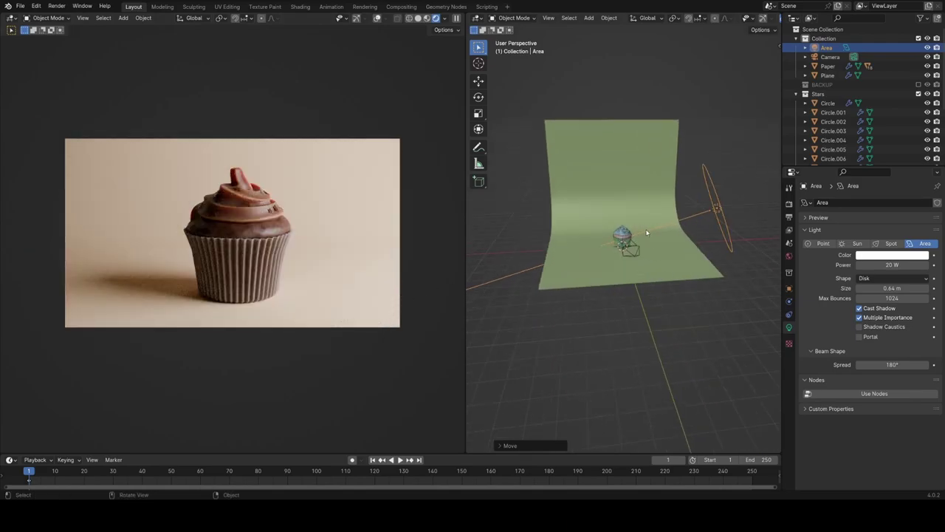
pyautogui.click(630, 247)
pyautogui.scroll(3, 662, 256)
pyautogui.press('r')
pyautogui.press('x')
pyautogui.press('x')
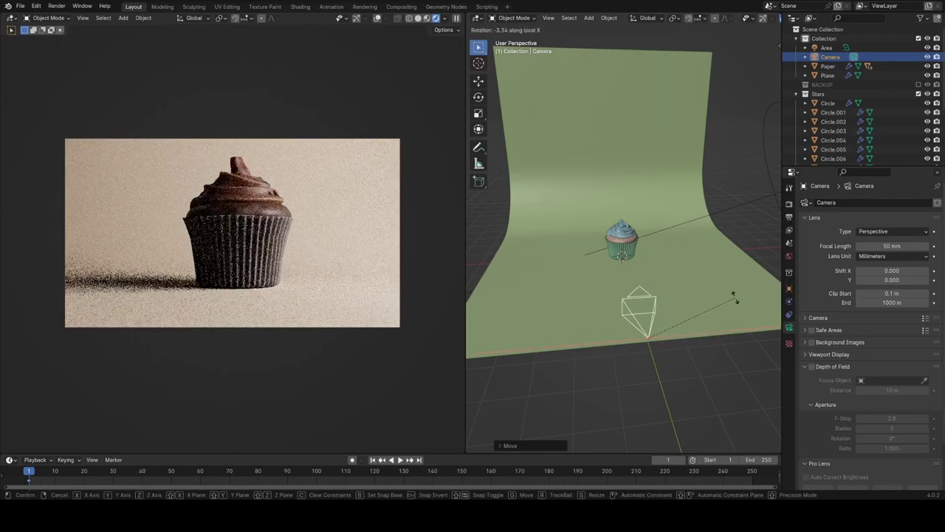
pyautogui.click(730, 294)
# Adjust the camera's height along Z and move it back so the cupcake sits smaller near the middle of the shot
pyautogui.press('g')
pyautogui.press('z')
pyautogui.click(729, 276)
pyautogui.press('g')
pyautogui.press('z')
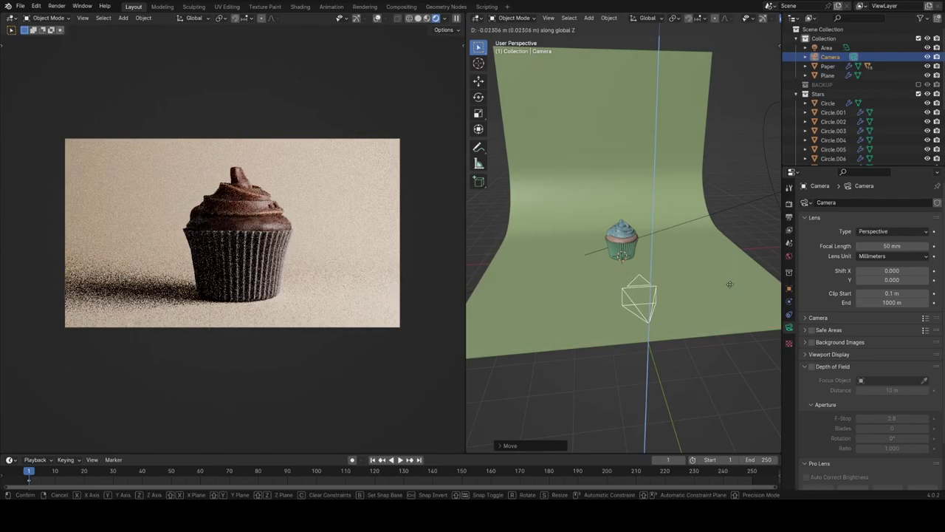
pyautogui.click(731, 288)
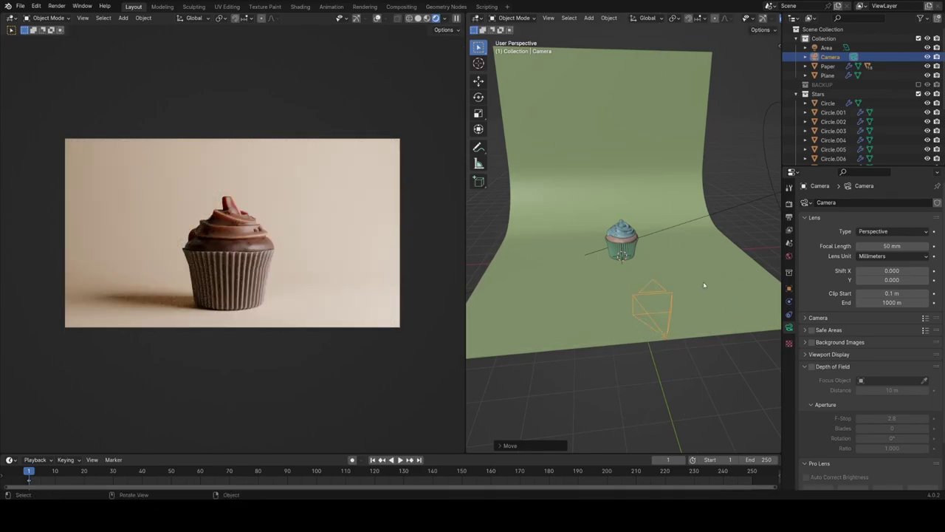
pyautogui.keyDown('shift'); pyautogui.moveTo(667, 267); pyautogui.dragTo(656, 257, button='middle'); pyautogui.keyUp('shift')
pyautogui.press('g')
pyautogui.click(651, 261)
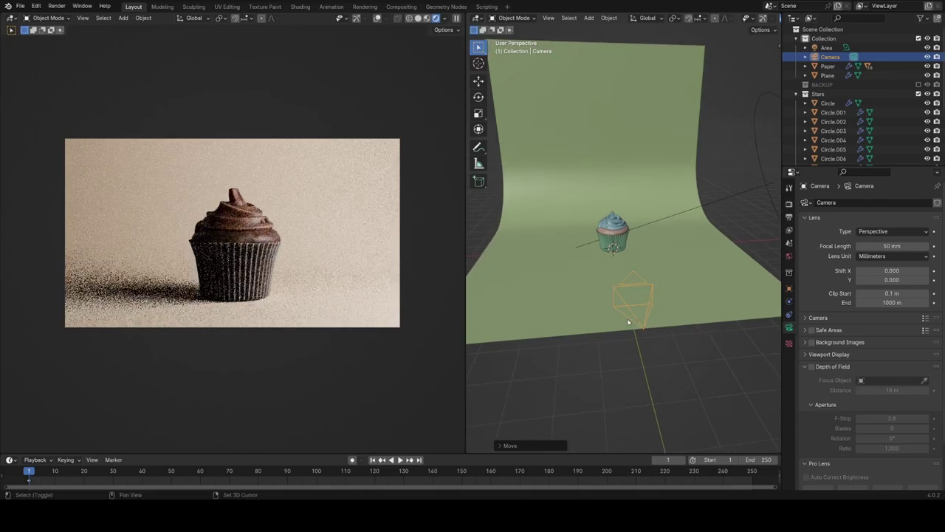
# Rotate the area light about the global Z axis to change its aim at the cupcake
pyautogui.click(737, 194)
pyautogui.scroll(-4, 697, 213)
pyautogui.moveTo(697, 213); pyautogui.dragTo(685, 250, button='middle')
pyautogui.scroll(2, 685, 249)
pyautogui.moveTo(727, 313); pyautogui.dragTo(650, 343, button='middle')
pyautogui.press('r')
pyautogui.press('z')
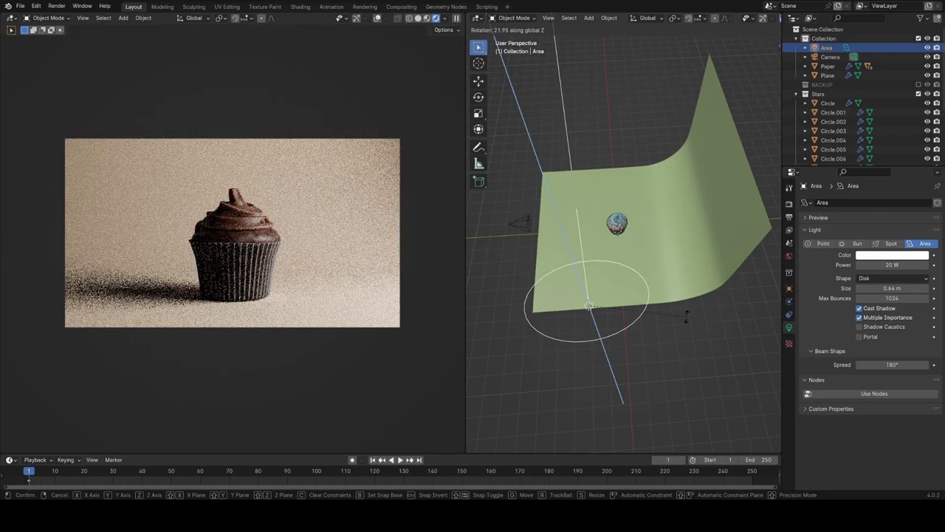
pyautogui.click(674, 335)
# Tilt the area light downward and raise it so it shines on the cupcake from higher up
pyautogui.moveTo(671, 337); pyautogui.dragTo(791, 272, button='middle')
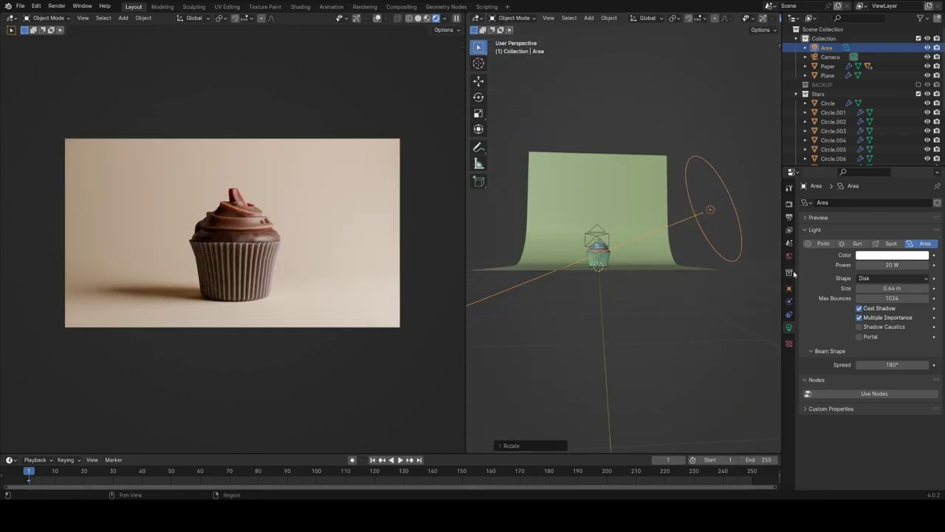
pyautogui.press('r')
pyautogui.click(756, 289)
pyautogui.press('g')
pyautogui.click(735, 251)
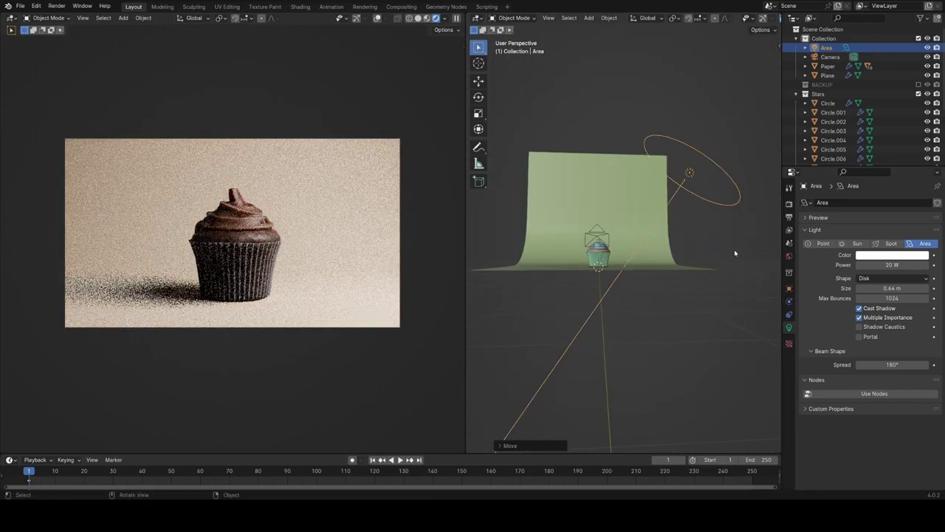
# Lower the area light's power to 19.4 W and duplicate it onto the opposite side of the cupcake
pyautogui.moveTo(735, 251); pyautogui.dragTo(749, 300, button='middle')
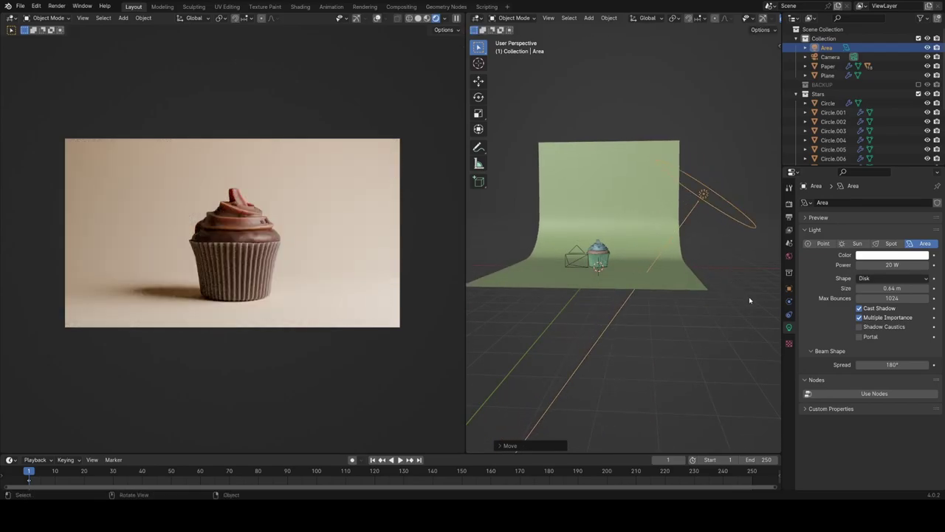
pyautogui.moveTo(892, 266)
pyautogui.mouseDown()
pyautogui.moveTo(849, 265)
pyautogui.moveTo(891, 265)
pyautogui.mouseUp()
pyautogui.hotkey('shift', 'd')
pyautogui.click(757, 288)
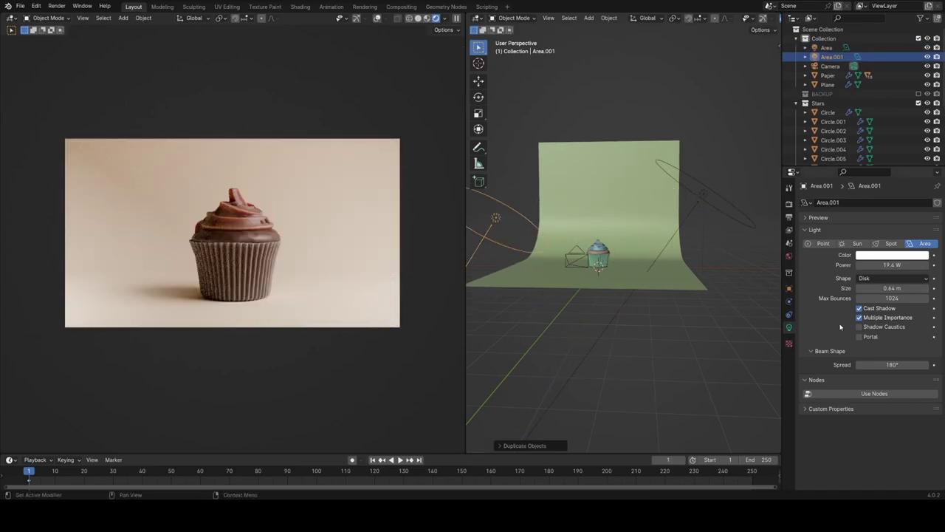
# Rotate and move the duplicated area light so it aims at the cupcake from the side opposite the first light
pyautogui.press('r')
pyautogui.click(496, 101)
pyautogui.moveTo(659, 237); pyautogui.dragTo(705, 295, button='middle')
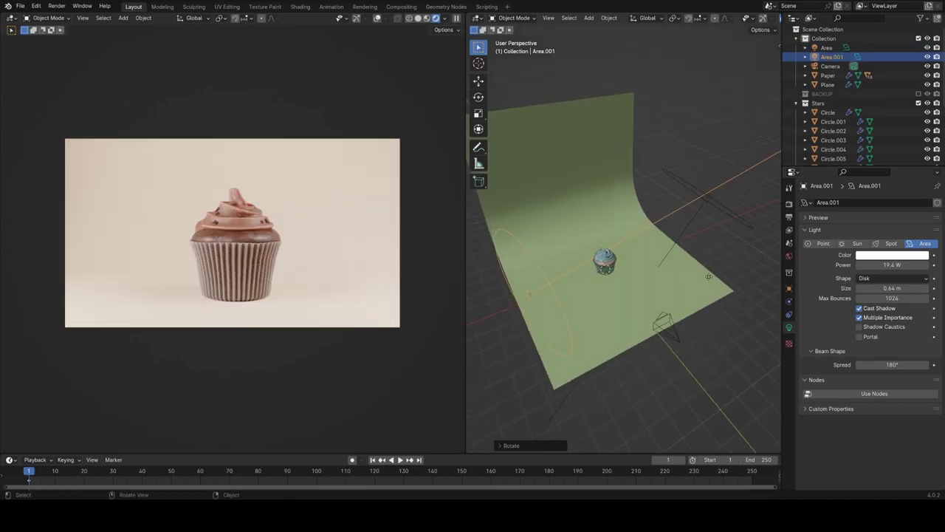
pyautogui.press('g')
pyautogui.click(614, 300)
pyautogui.moveTo(613, 299); pyautogui.dragTo(675, 325, button='middle')
pyautogui.press('r')
pyautogui.click(694, 369)
pyautogui.press('g')
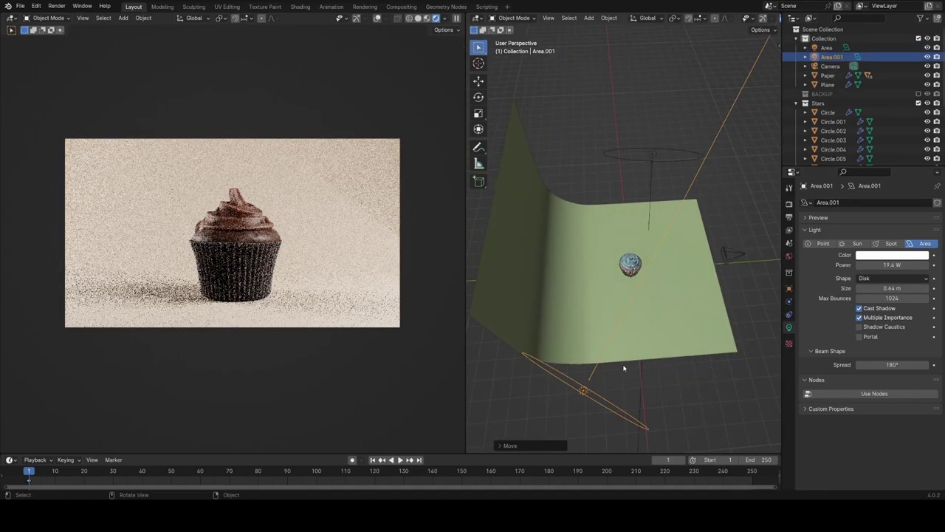
pyautogui.click(670, 350)
# Lower the duplicated area light's power to 7.7 W and tint it pale blue with a hue of 0.581
pyautogui.moveTo(905, 263); pyautogui.dragTo(819, 264)
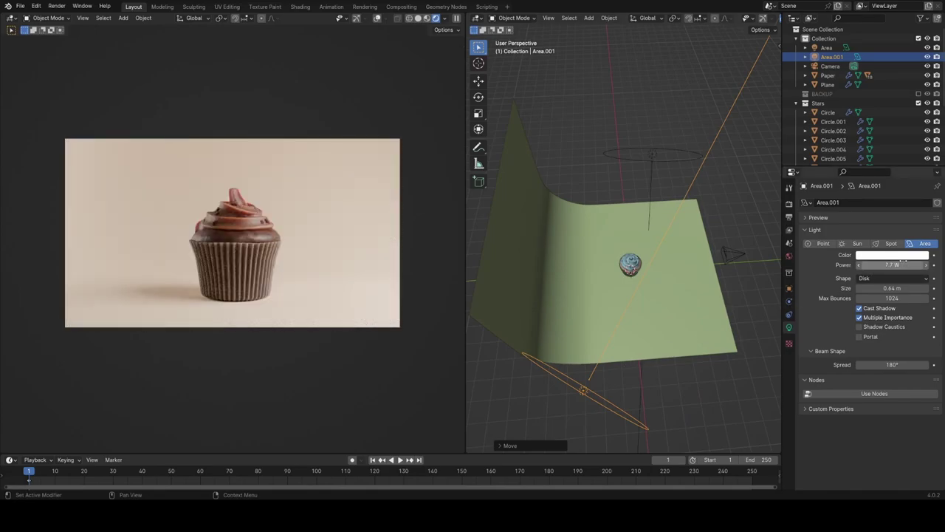
pyautogui.click(887, 255)
pyautogui.moveTo(875, 158); pyautogui.dragTo(877, 154)
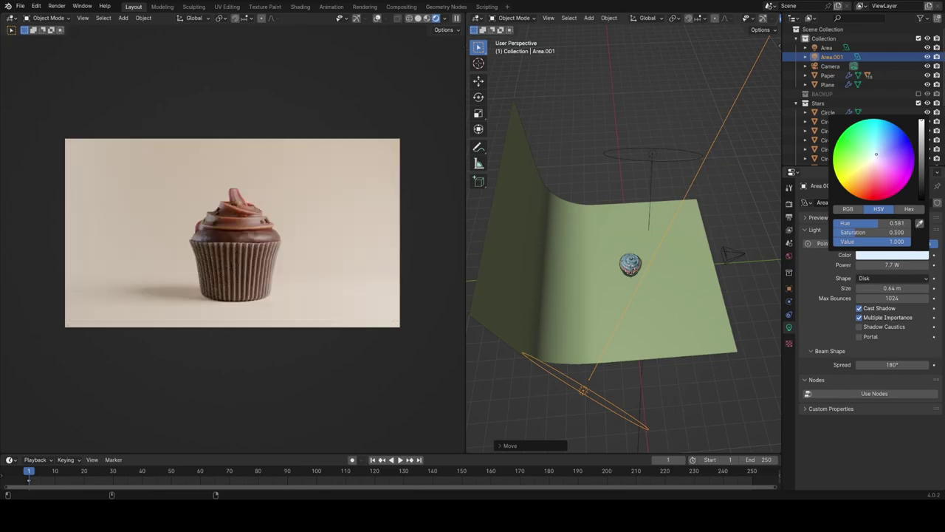
pyautogui.moveTo(600, 294); pyautogui.dragTo(516, 258, button='middle')
# Tint the original area light a warm off-white with hue 0.066 and saturation 0.104
pyautogui.click(683, 194)
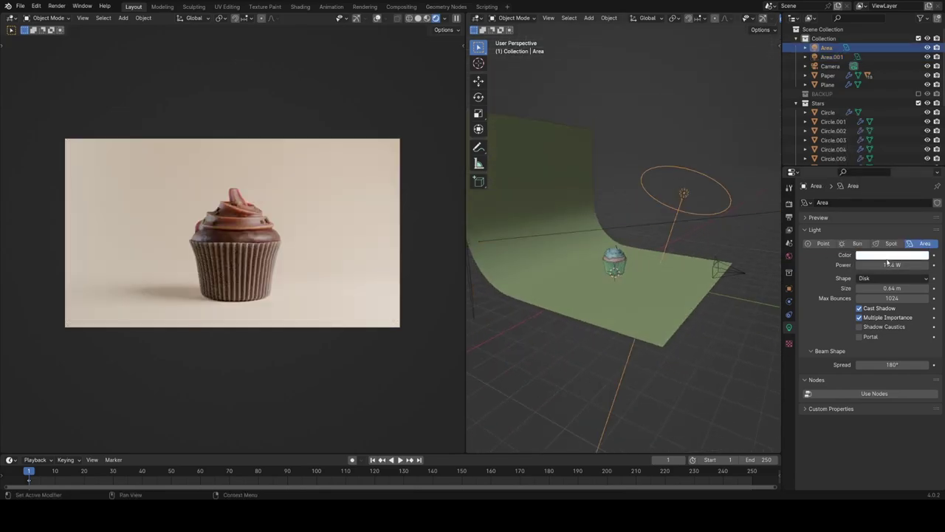
pyautogui.click(887, 256)
pyautogui.moveTo(884, 232)
pyautogui.mouseDown()
pyautogui.moveTo(896, 232)
pyautogui.moveTo(886, 232)
pyautogui.mouseUp()
pyautogui.moveTo(876, 156); pyautogui.dragTo(874, 159)
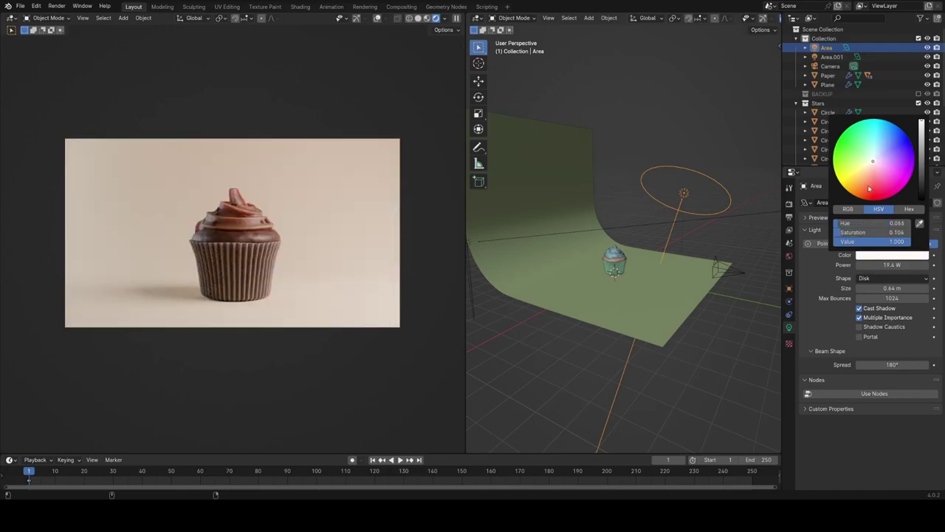
# Select the camera and enable its depth of field
pyautogui.moveTo(635, 255); pyautogui.dragTo(686, 282, button='middle')
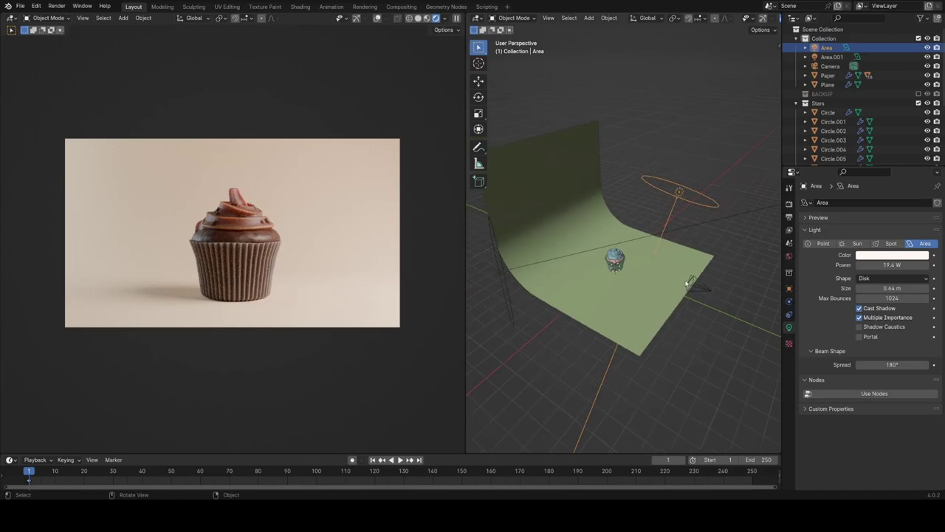
pyautogui.scroll(2, 686, 283)
pyautogui.click(722, 320)
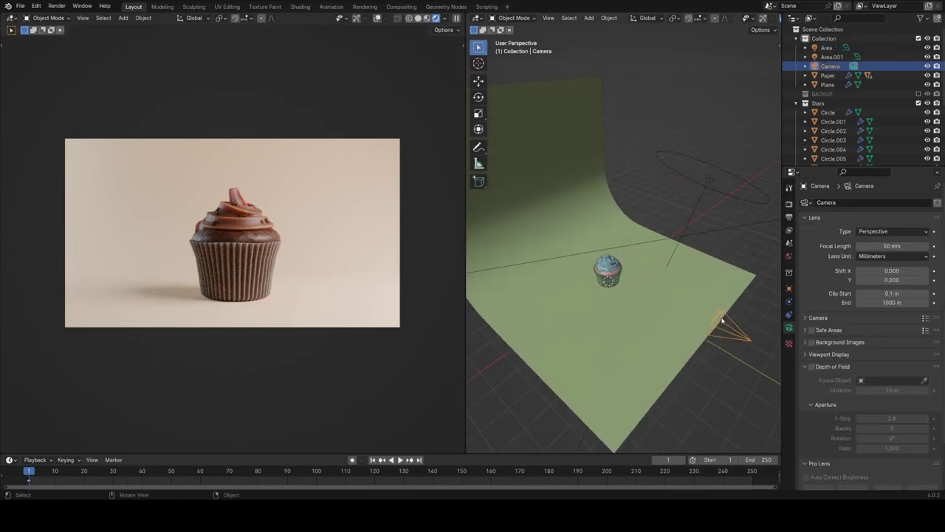
pyautogui.click(812, 366)
# Add a Plain Axes empty, rename it F and move it to the cupcake as a focus target
pyautogui.scroll(4, 650, 273)
pyautogui.hotkey('shift', 'a')
pyautogui.moveTo(649, 254)
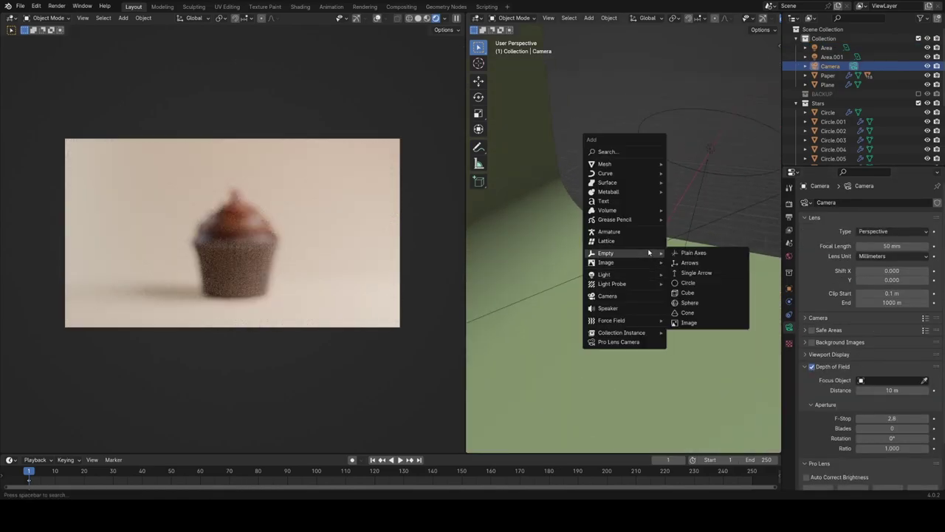
pyautogui.click(691, 255)
pyautogui.press('F2')
pyautogui.write('F')
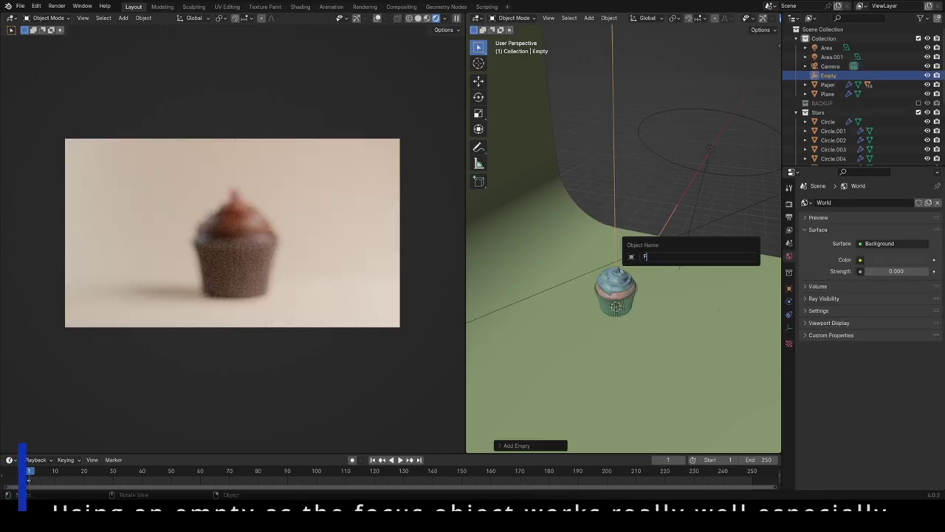
pyautogui.press('Return')
pyautogui.click(671, 268)
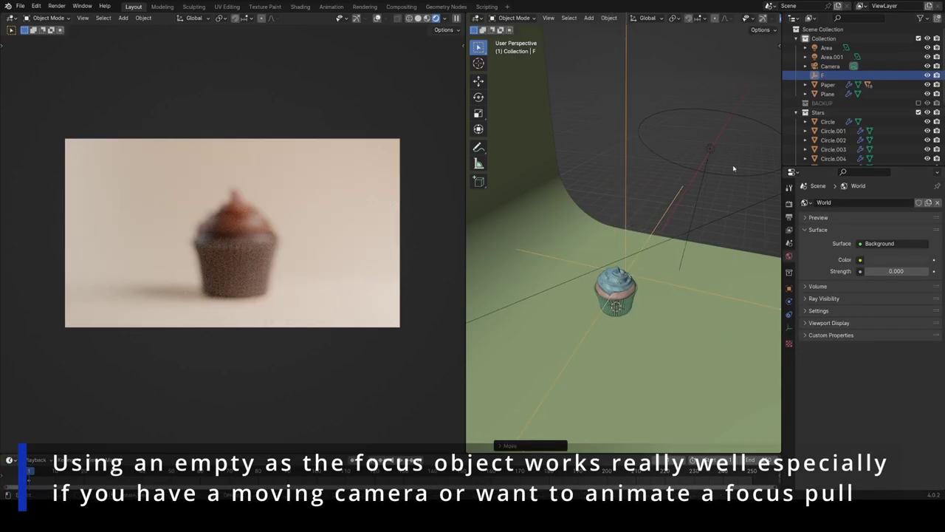
# Set empty F as the camera's depth of field focus object and save the file
pyautogui.click(829, 66)
pyautogui.click(881, 380)
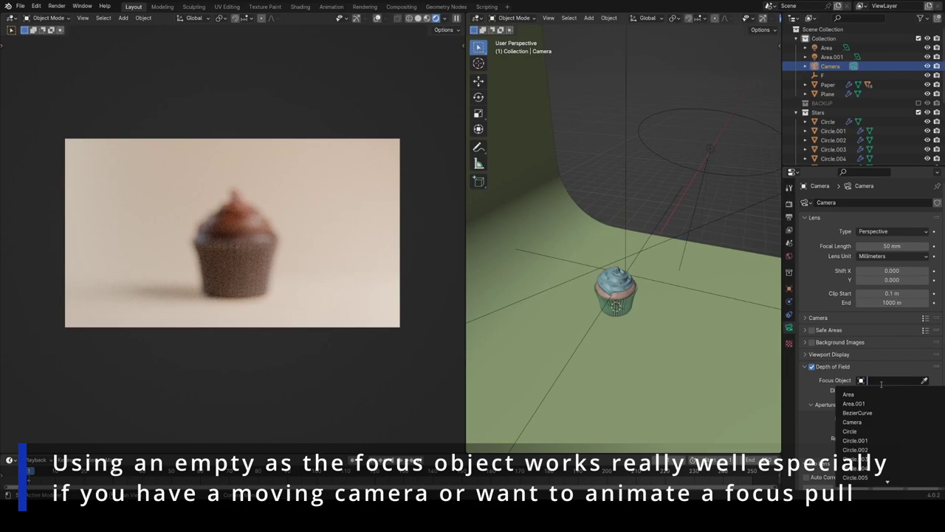
pyautogui.click(860, 393)
pyautogui.scroll(-2, 675, 329)
pyautogui.moveTo(675, 330); pyautogui.dragTo(709, 317, button='middle')
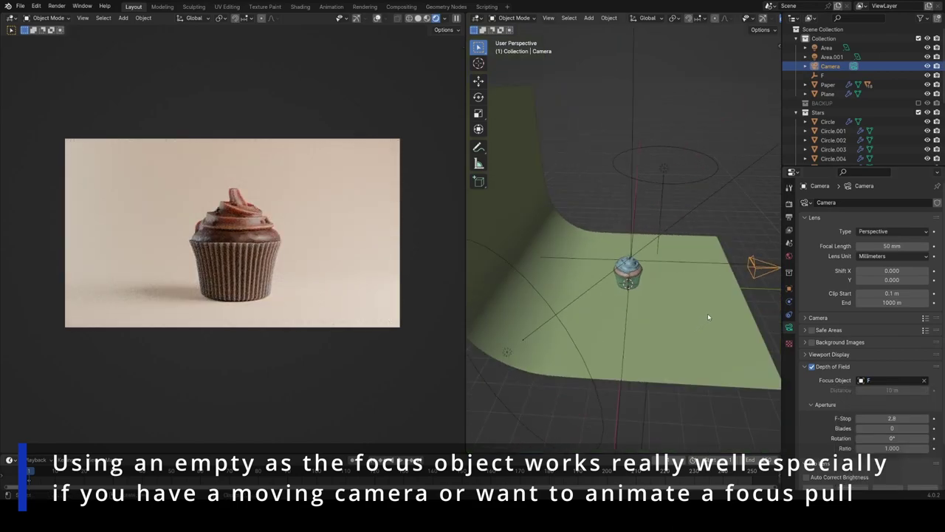
pyautogui.moveTo(784, 359); pyautogui.dragTo(688, 298, button='middle')
pyautogui.scroll(-4, 679, 317)
pyautogui.hotkey('ctrl', 's')
# Select the focus empty F and shift it slightly to adjust the focus on the cupcake
pyautogui.scroll(4, 664, 287)
pyautogui.scroll(3, 650, 292)
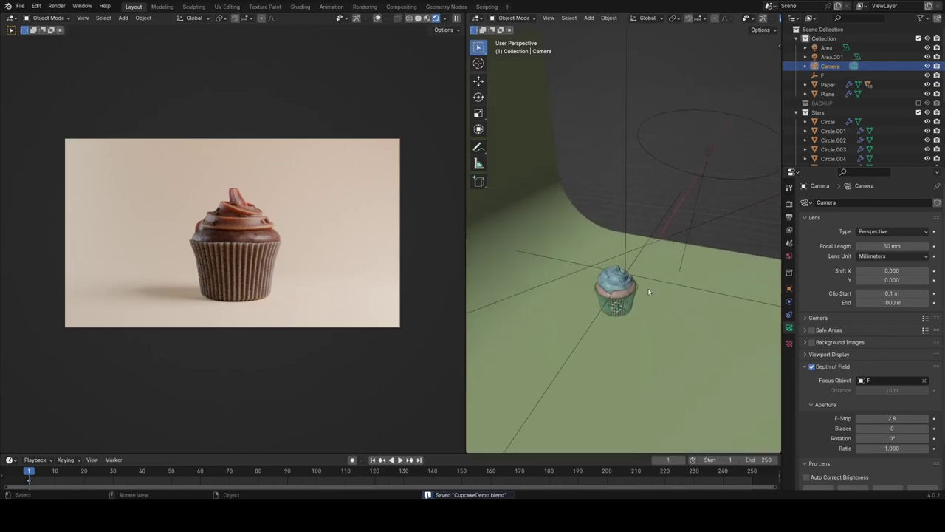
pyautogui.click(652, 284)
pyautogui.press('g')
pyautogui.click(646, 281)
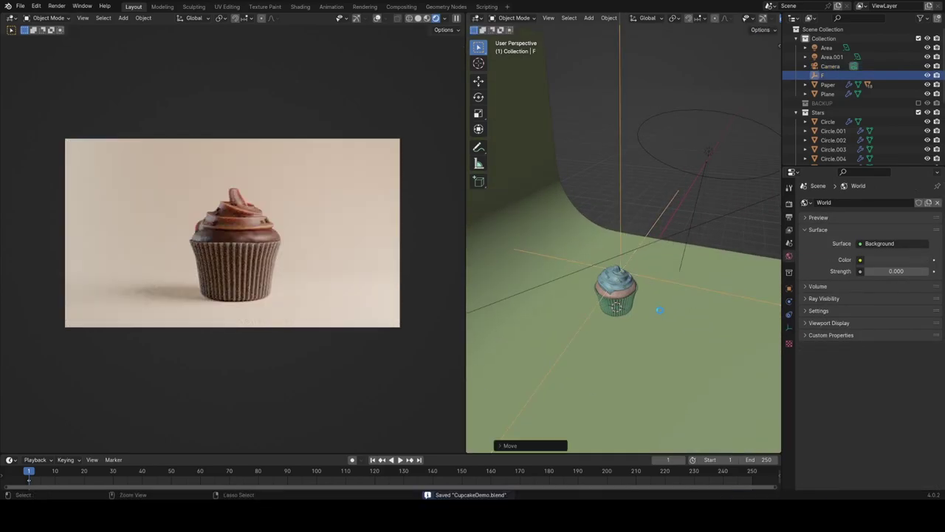
# Fine-tune the focus empty's position at the cupcake from another angle and set its display size to 0.11 m
pyautogui.scroll(-6, 662, 290)
pyautogui.moveTo(670, 276); pyautogui.dragTo(576, 302, button='middle')
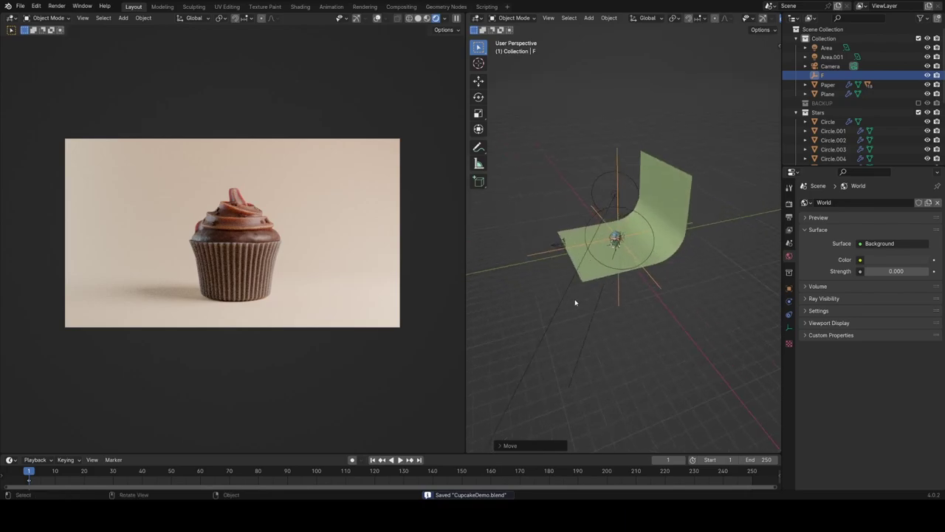
pyautogui.scroll(3, 584, 297)
pyautogui.press('g')
pyautogui.click(619, 275)
pyautogui.moveTo(619, 274)
pyautogui.mouseDown(button='middle')
pyautogui.moveTo(572, 266)
pyautogui.moveTo(610, 264)
pyautogui.mouseUp(button='middle')
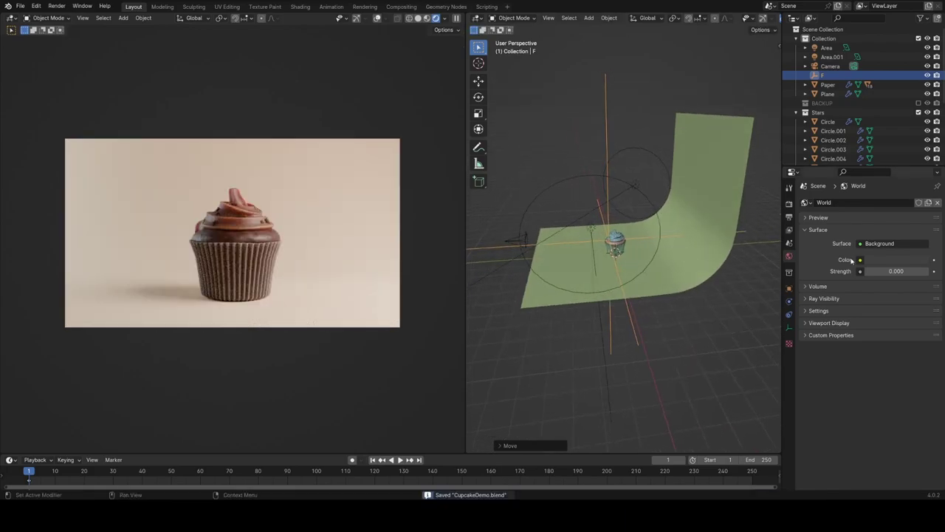
pyautogui.click(788, 329)
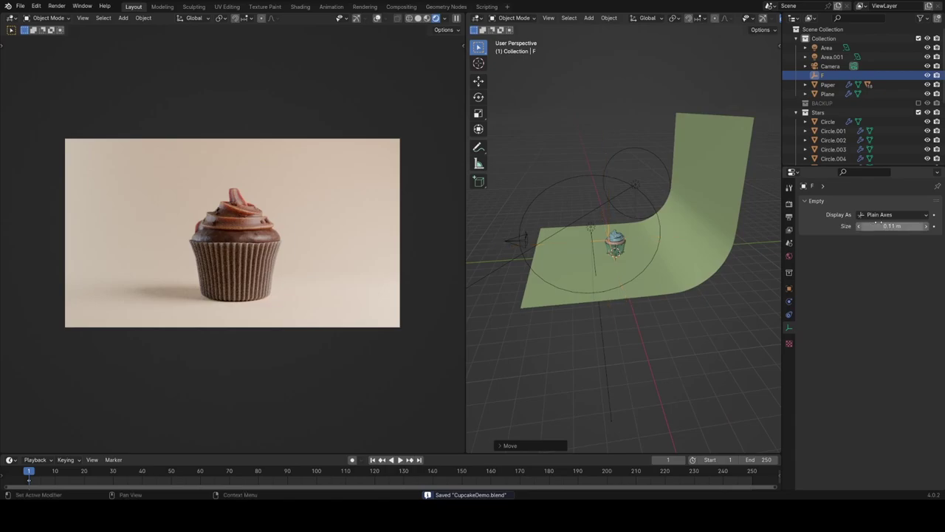
# Scale the curved backdrop up uniformly so it extends well beyond the cupcake and camera
pyautogui.moveTo(635, 291); pyautogui.dragTo(663, 285, button='middle')
pyautogui.click(640, 240)
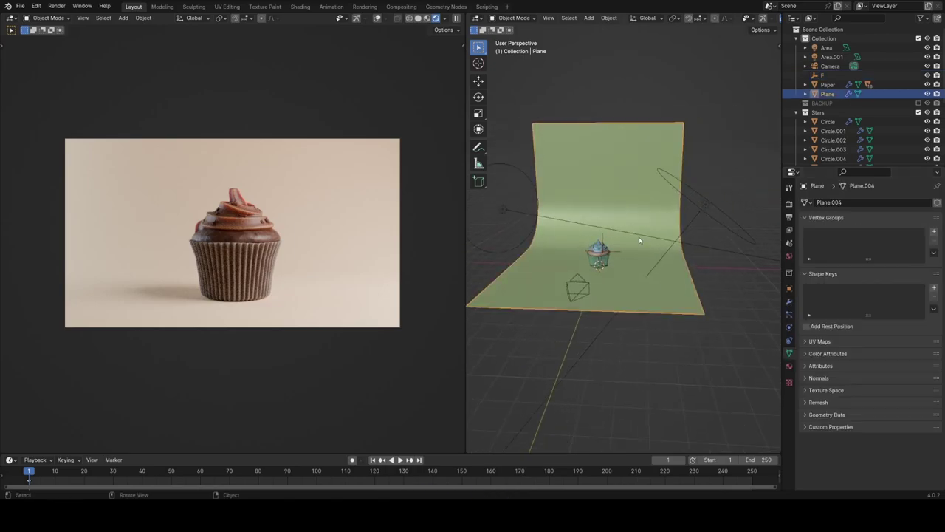
pyautogui.click(636, 237)
pyautogui.moveTo(574, 258); pyautogui.dragTo(621, 282, button='middle')
pyautogui.click(621, 279)
pyautogui.press('s')
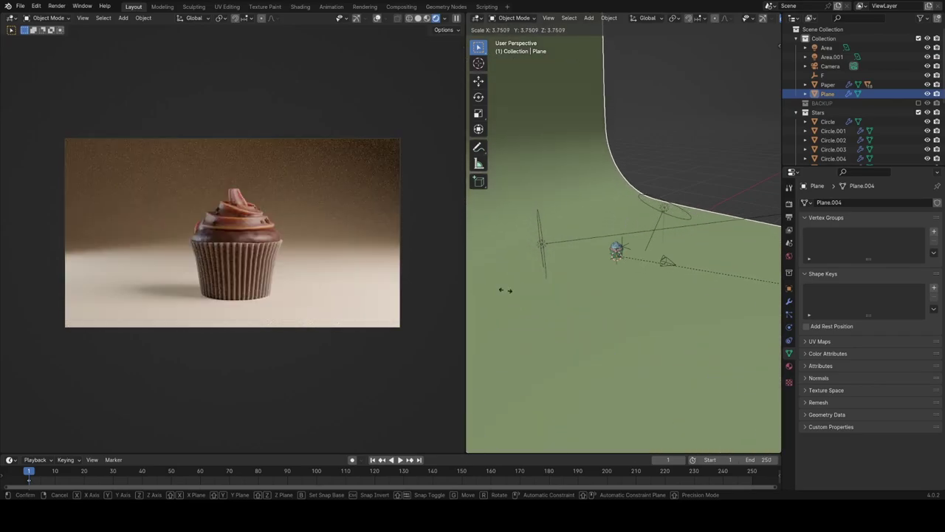
pyautogui.rightClick(488, 308)
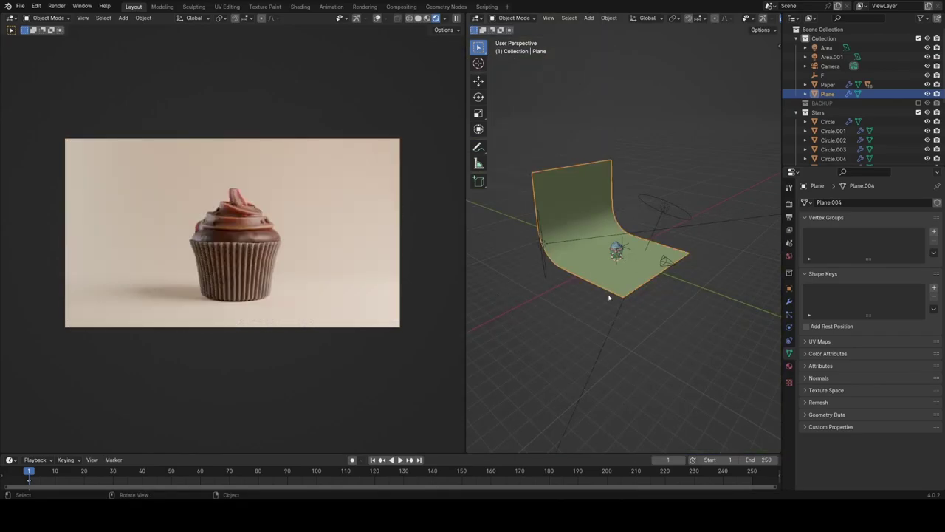
pyautogui.press('s')
pyautogui.click(658, 227)
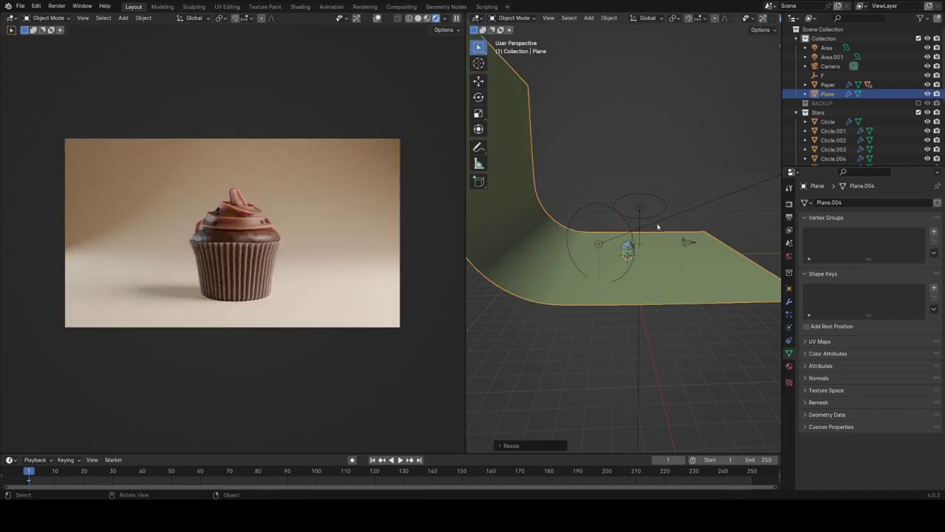
# Reposition the pale blue area light beside the cupcake and duplicate it, placing the copy higher near the backdrop wall
pyautogui.click(597, 244)
pyautogui.moveTo(596, 244); pyautogui.dragTo(578, 315, button='middle')
pyautogui.press('g')
pyautogui.click(652, 347)
pyautogui.hotkey('shift', 'd')
pyautogui.click(605, 220)
pyautogui.moveTo(606, 220); pyautogui.dragTo(695, 179, button='middle')
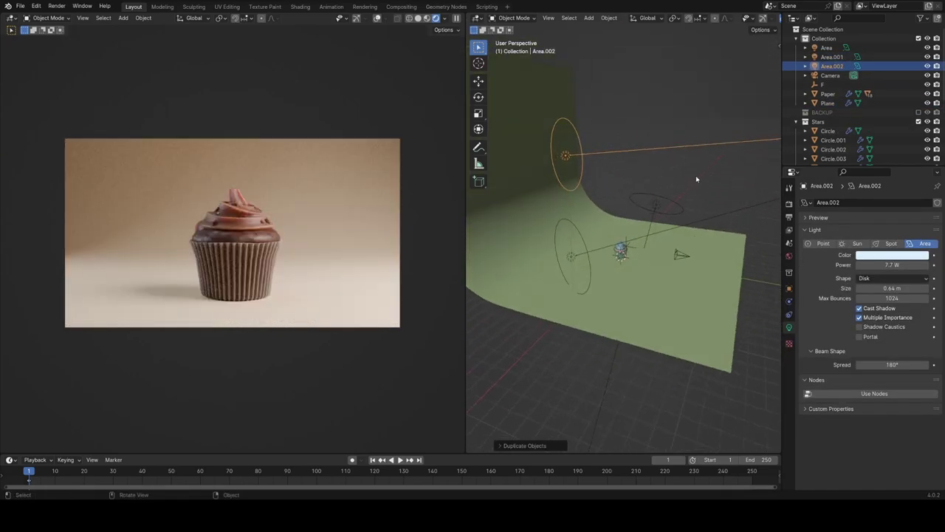
# Rotate and move the new area light above the cupcake so it faces the backdrop wall
pyautogui.press('r')
pyautogui.click(509, 289)
pyautogui.press('r')
pyautogui.press('r')
pyautogui.click(636, 291)
pyautogui.press('g')
pyautogui.moveTo(620, 284); pyautogui.dragTo(635, 255, button='middle')
pyautogui.click(552, 259)
pyautogui.press('r')
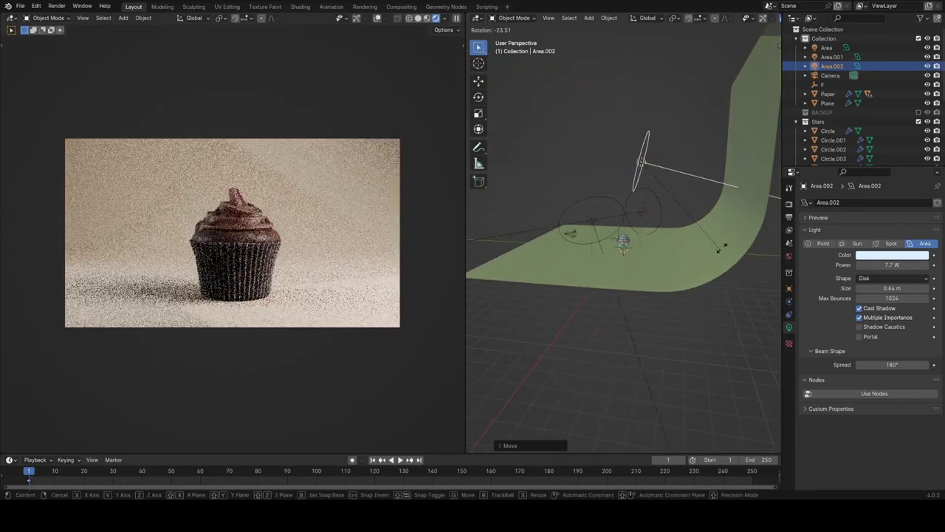
pyautogui.click(724, 218)
# Compare the shot with the new backdrop light hidden and shown, and reposition the light above the cupcake, facing the wall
pyautogui.press('h')
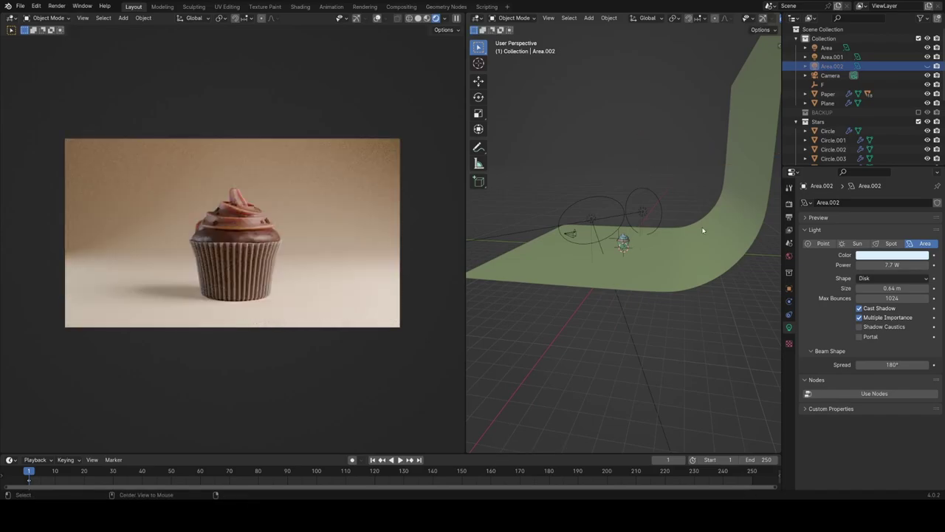
pyautogui.hotkey('alt', 'h')
pyautogui.press('g')
pyautogui.click(615, 205)
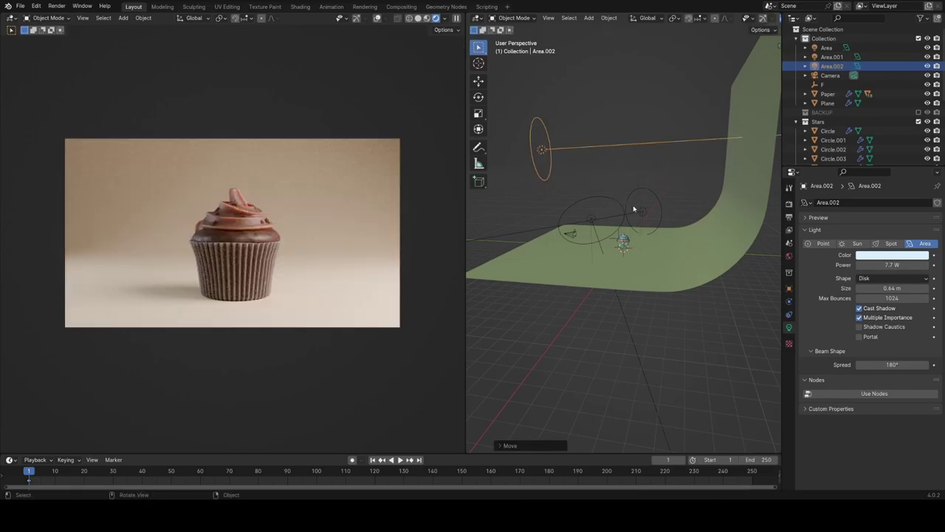
pyautogui.press('g')
pyautogui.click(694, 202)
pyautogui.press('g')
pyautogui.click(711, 204)
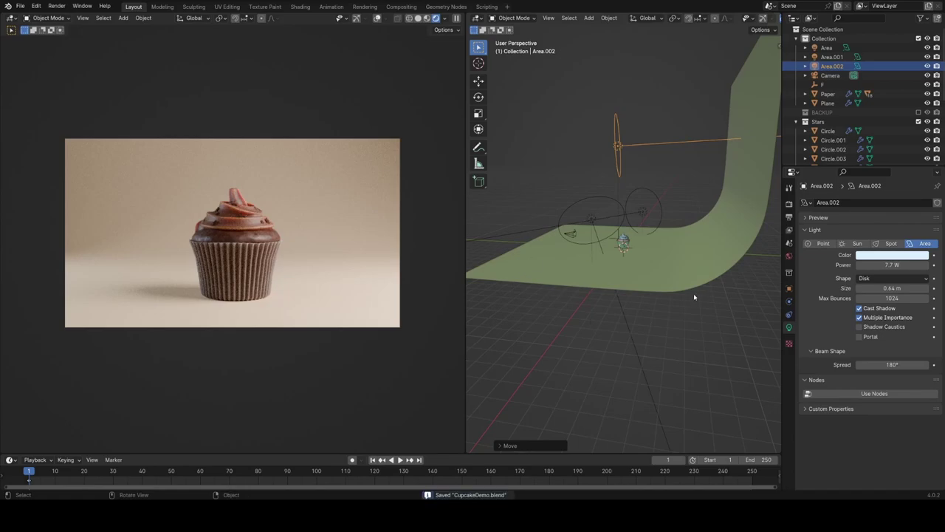
# Lock the camera to the view and reframe the shot closer to the cupcake
pyautogui.scroll(5, 693, 297)
pyautogui.press('n')
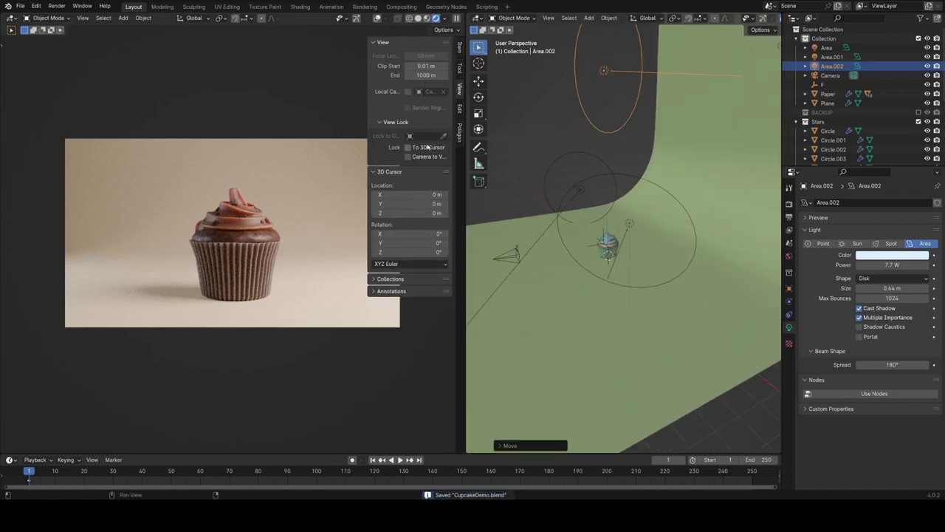
pyautogui.scroll(3, 255, 295)
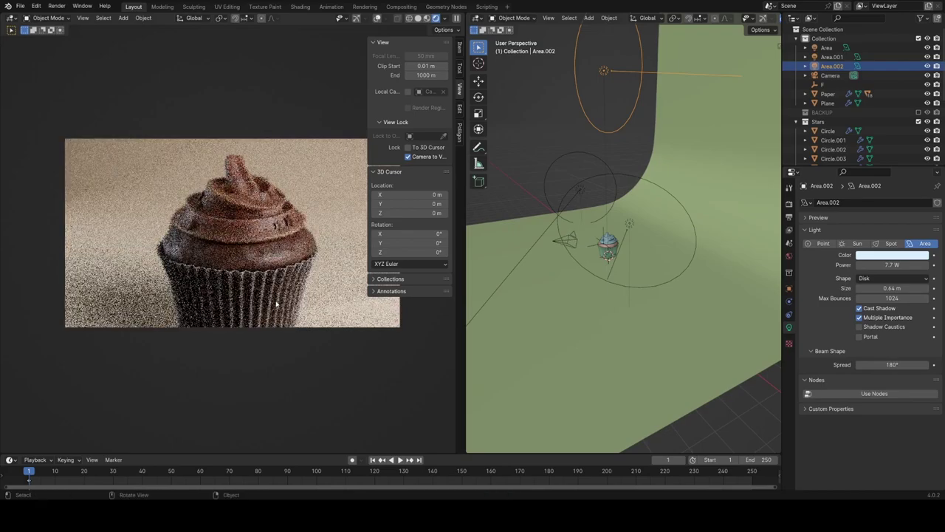
pyautogui.scroll(-2, 290, 286)
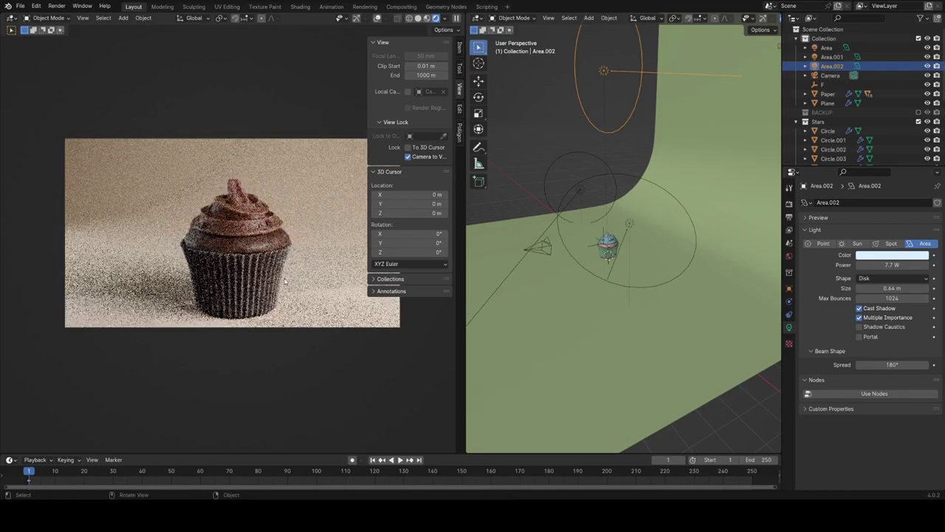